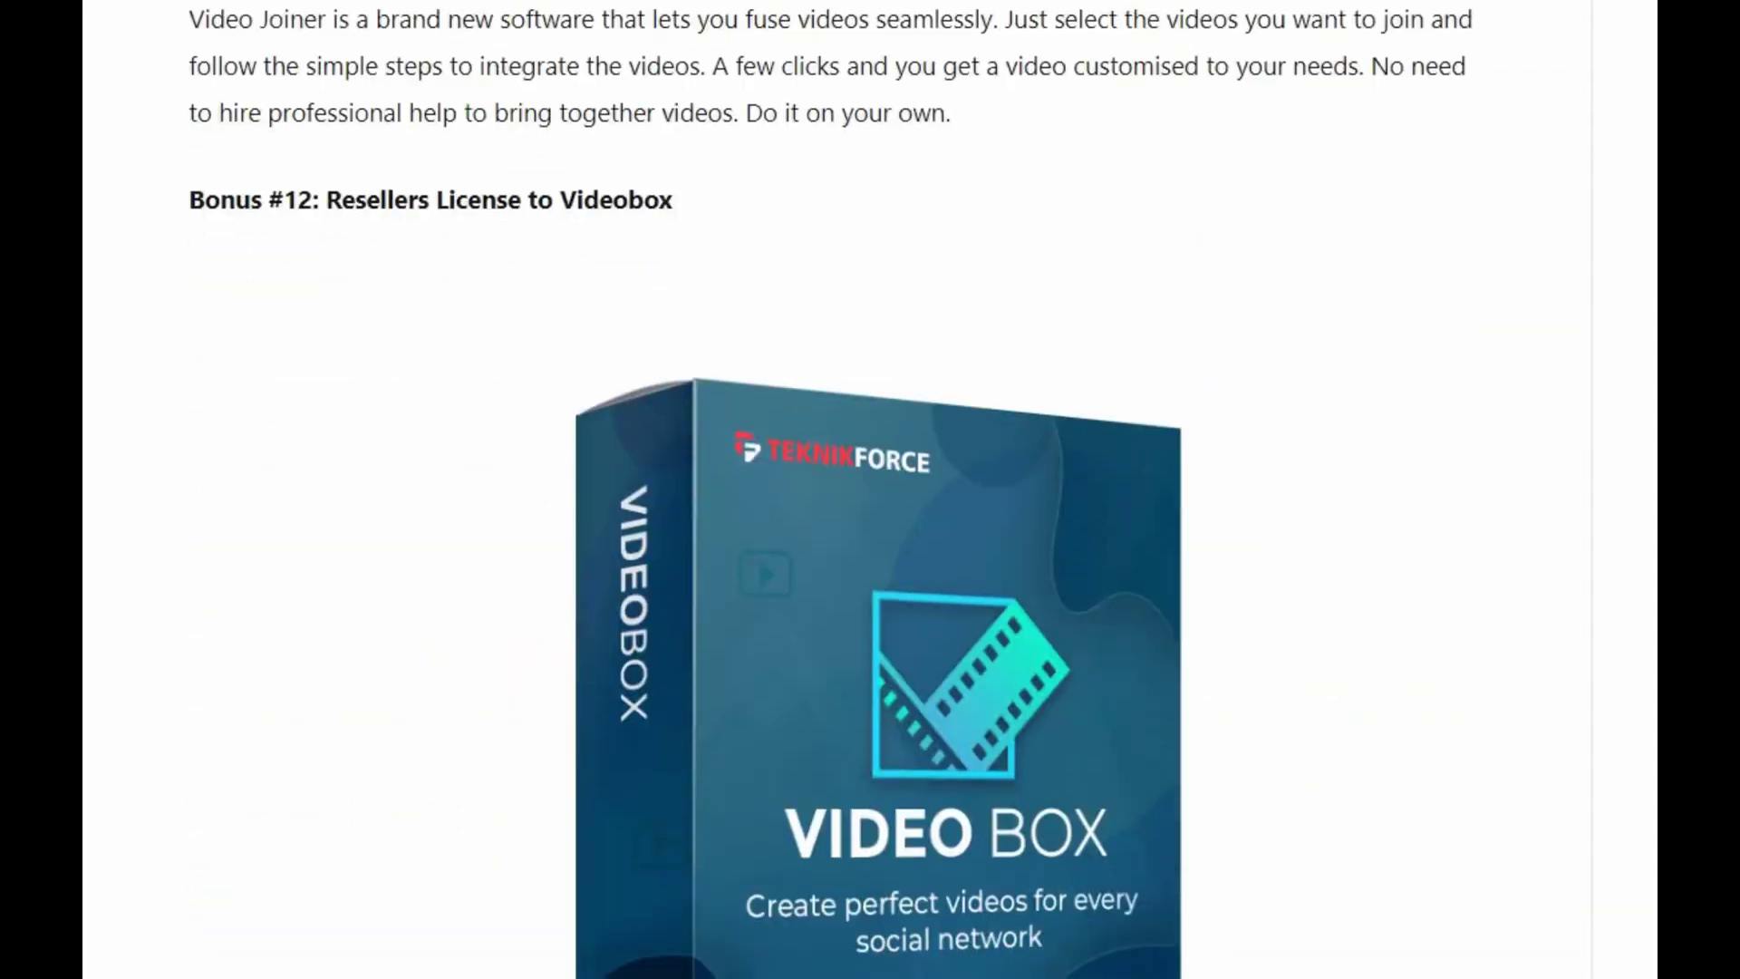
pyautogui.scroll(-20, 870, 489)
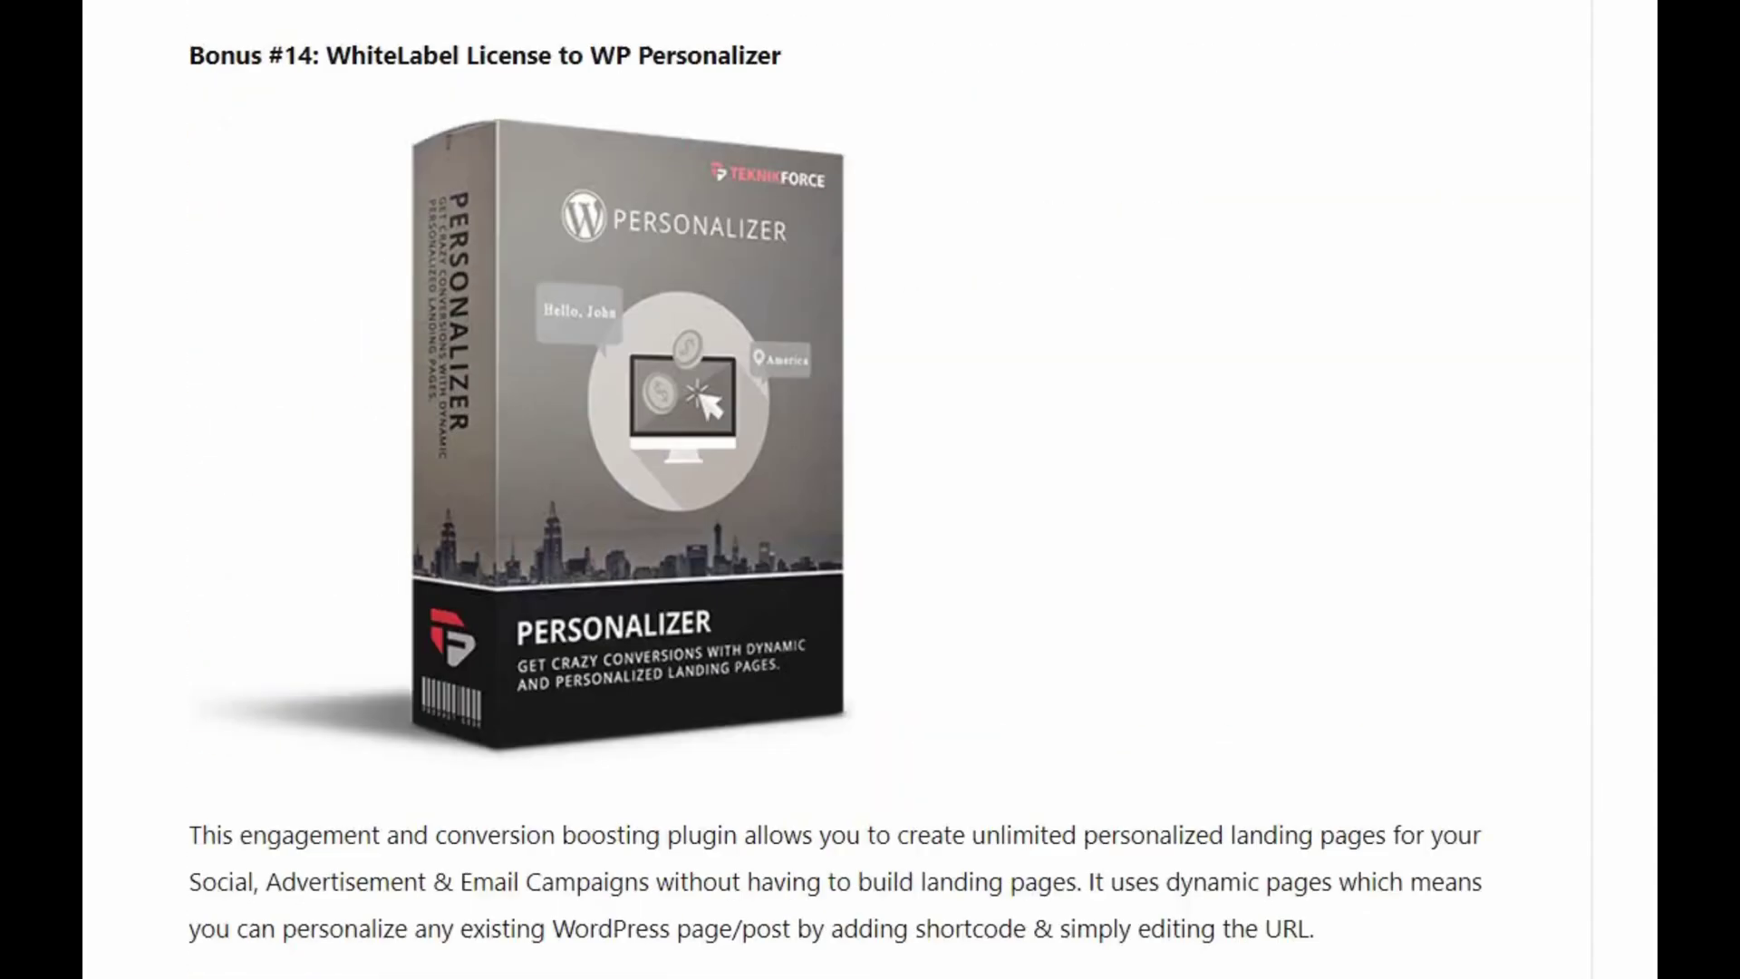
pyautogui.scroll(-20, 870, 489)
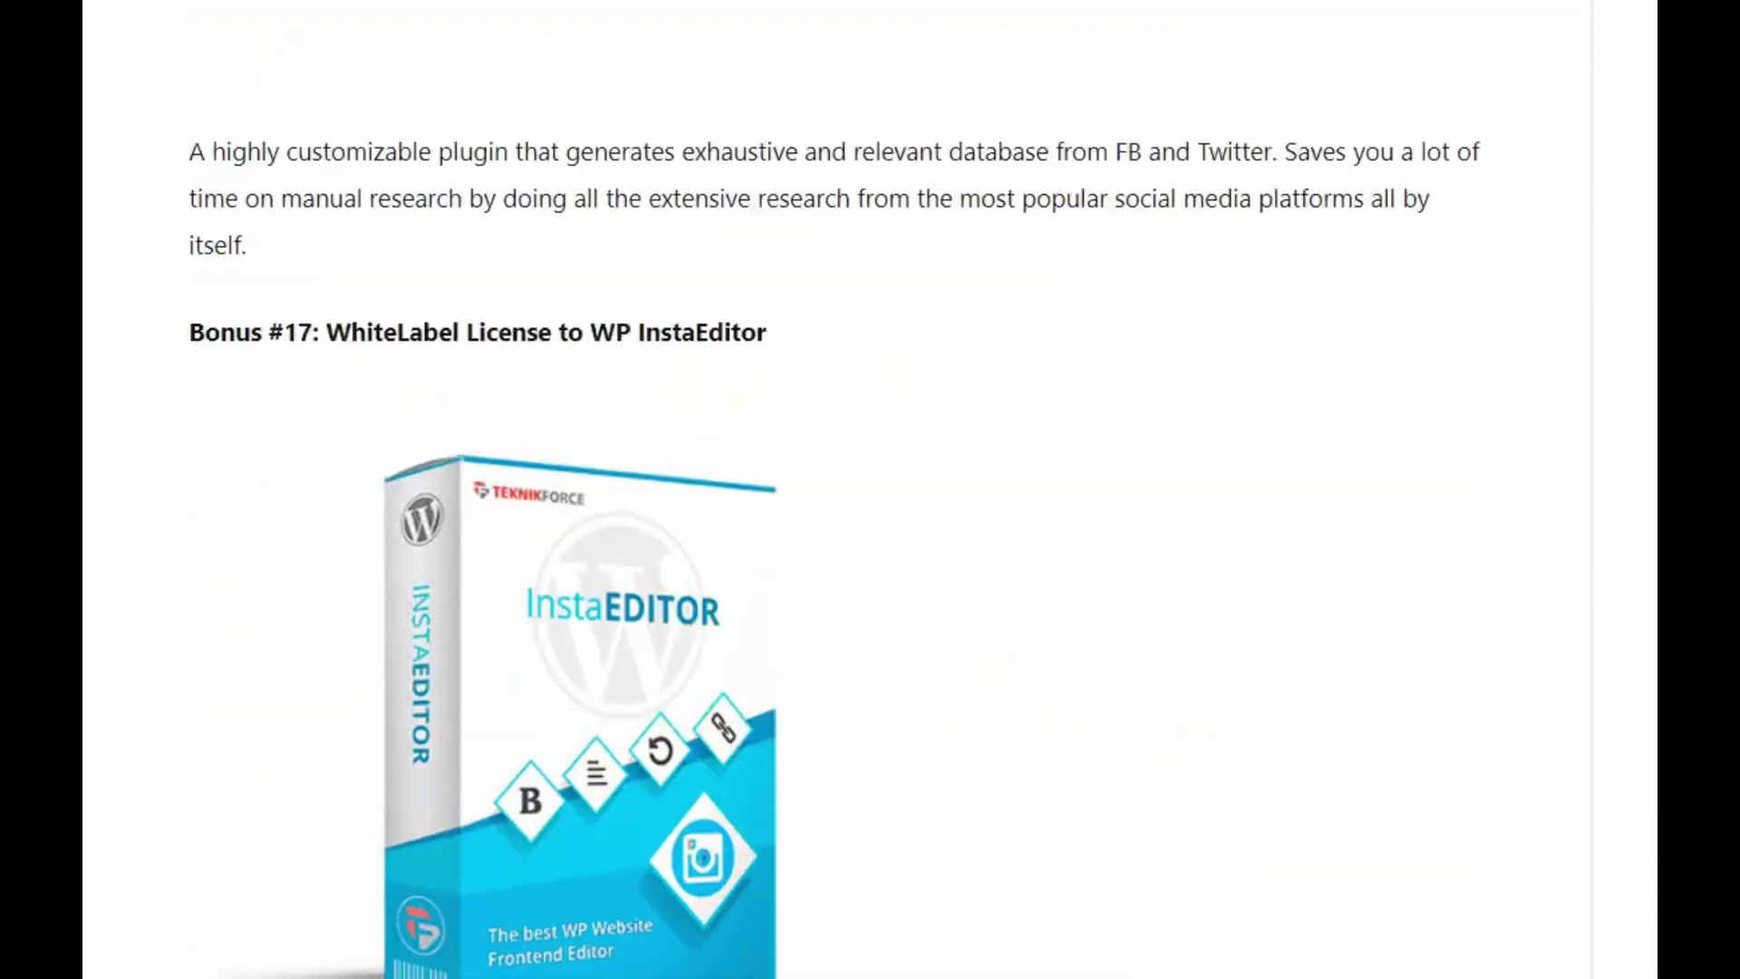
pyautogui.scroll(-20, 870, 490)
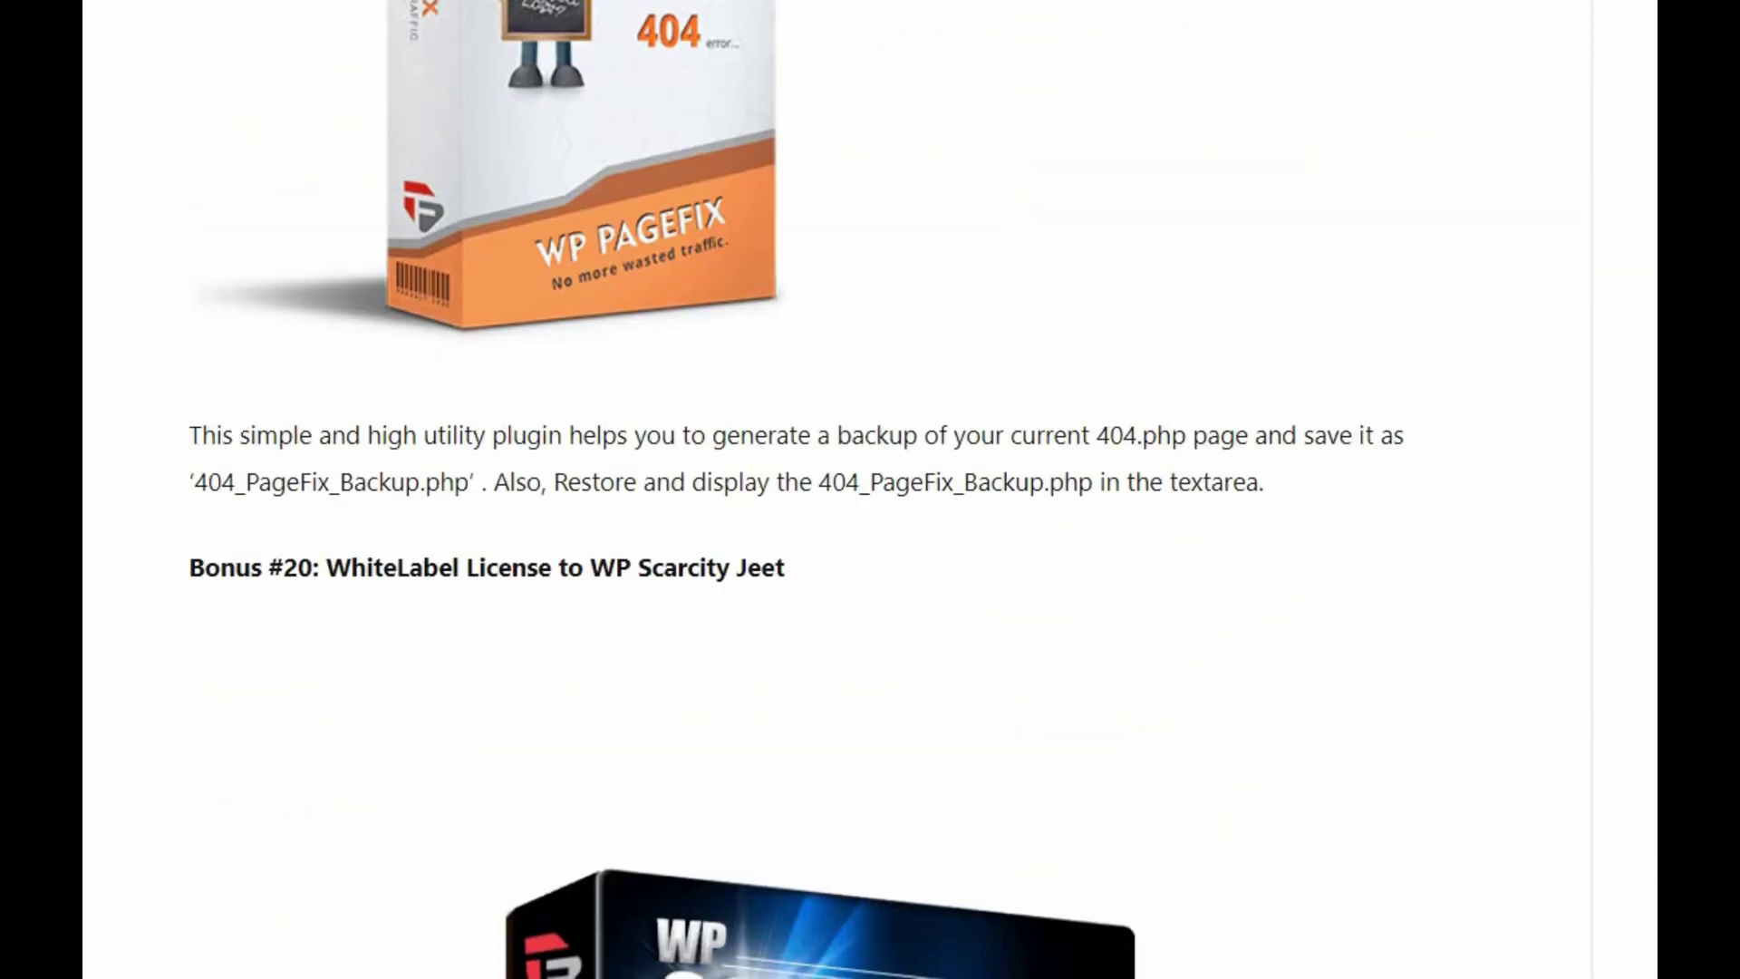
pyautogui.scroll(-20, 870, 489)
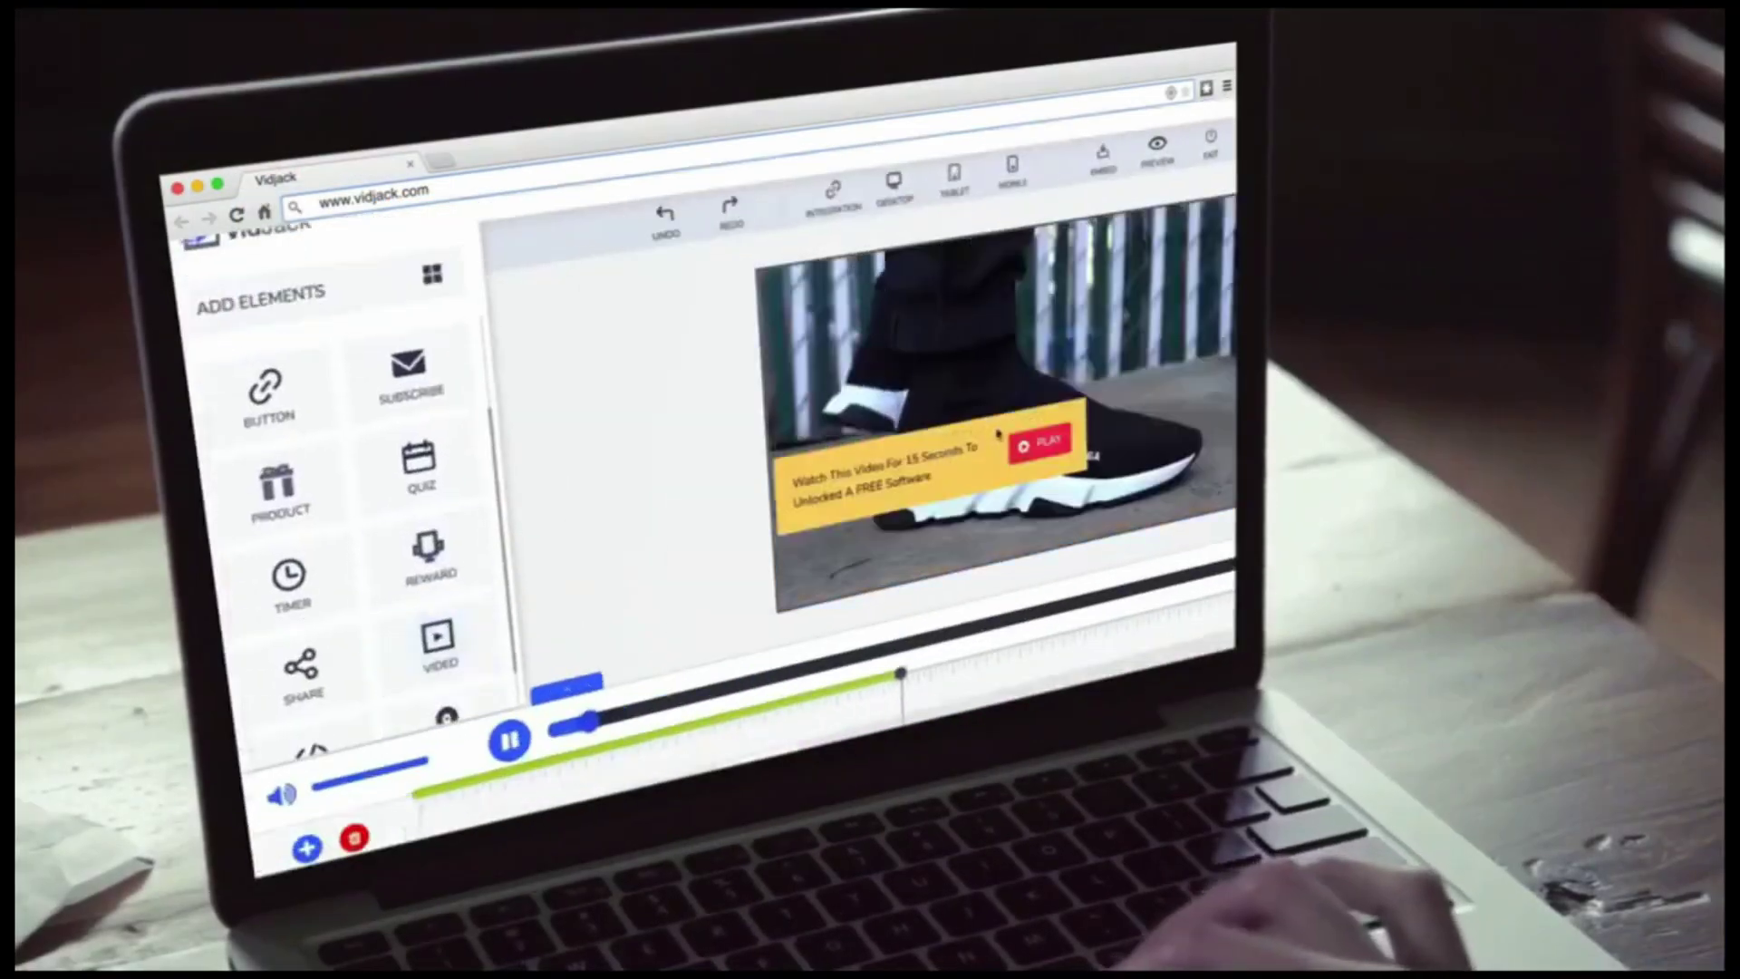
# - Show the My Campaigns dashboard with media usage and the Vidjack Teaser1 and Title1 campaigns
pyautogui.click(997, 433)
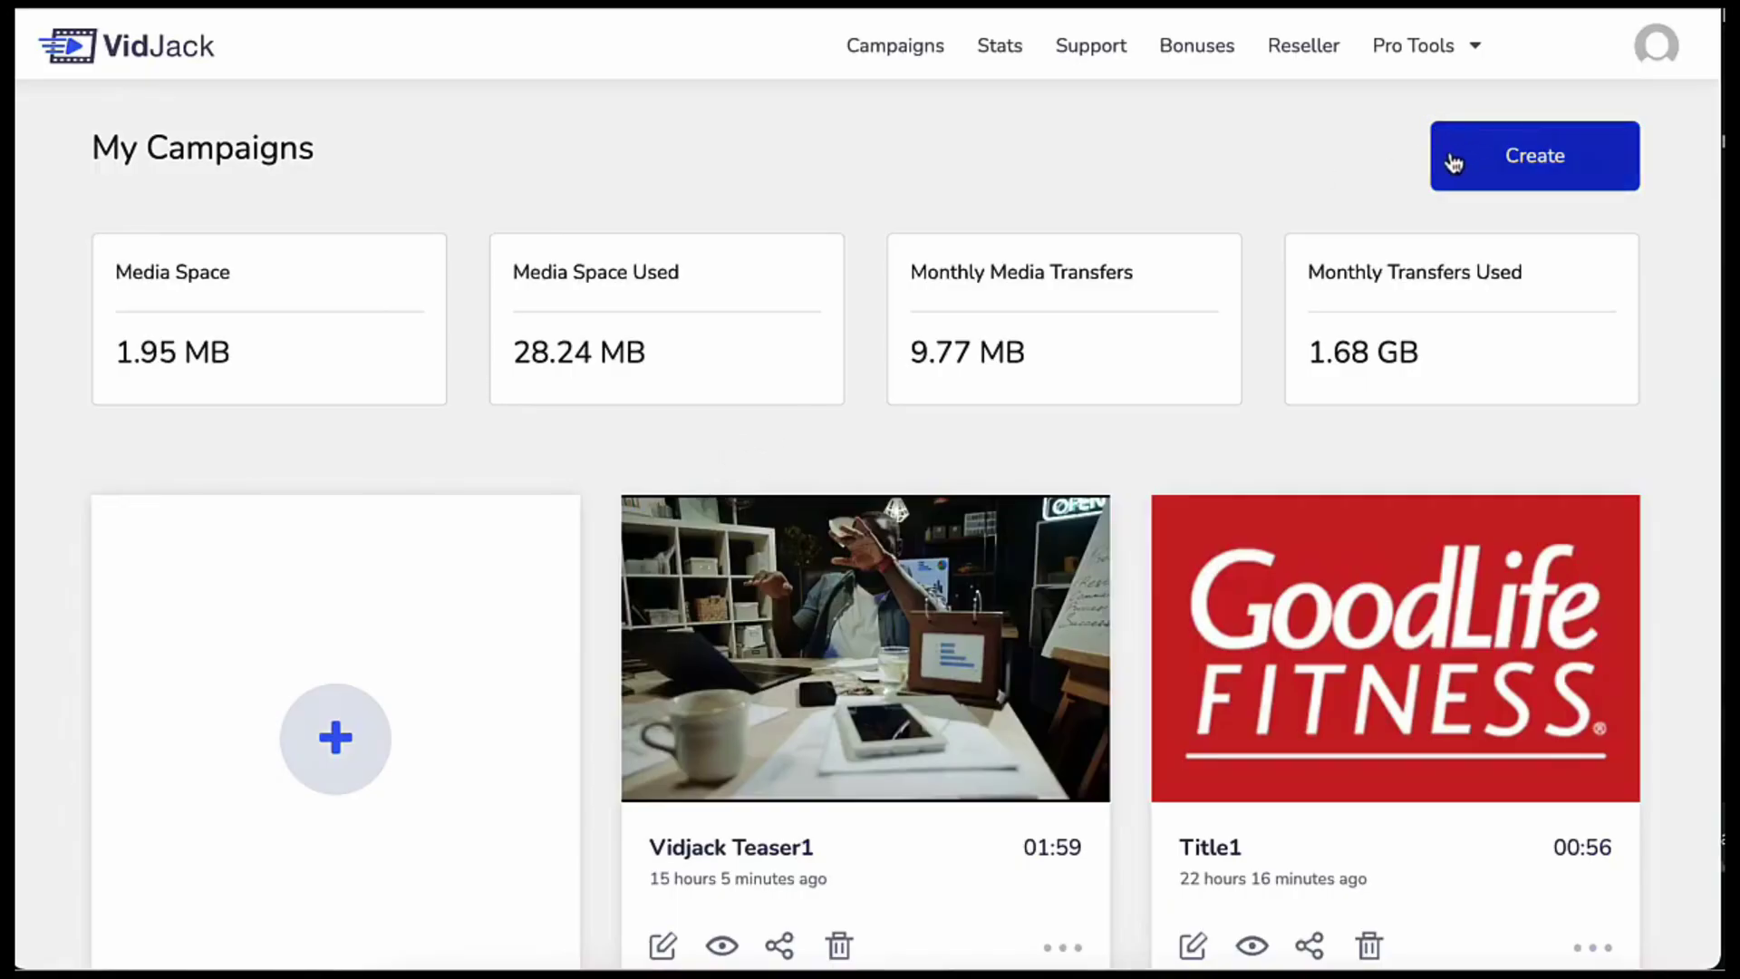
# - Start a new campaign and enter the title Test1
pyautogui.click(1452, 161)
pyautogui.click(1020, 280)
pyautogui.write('Test1')
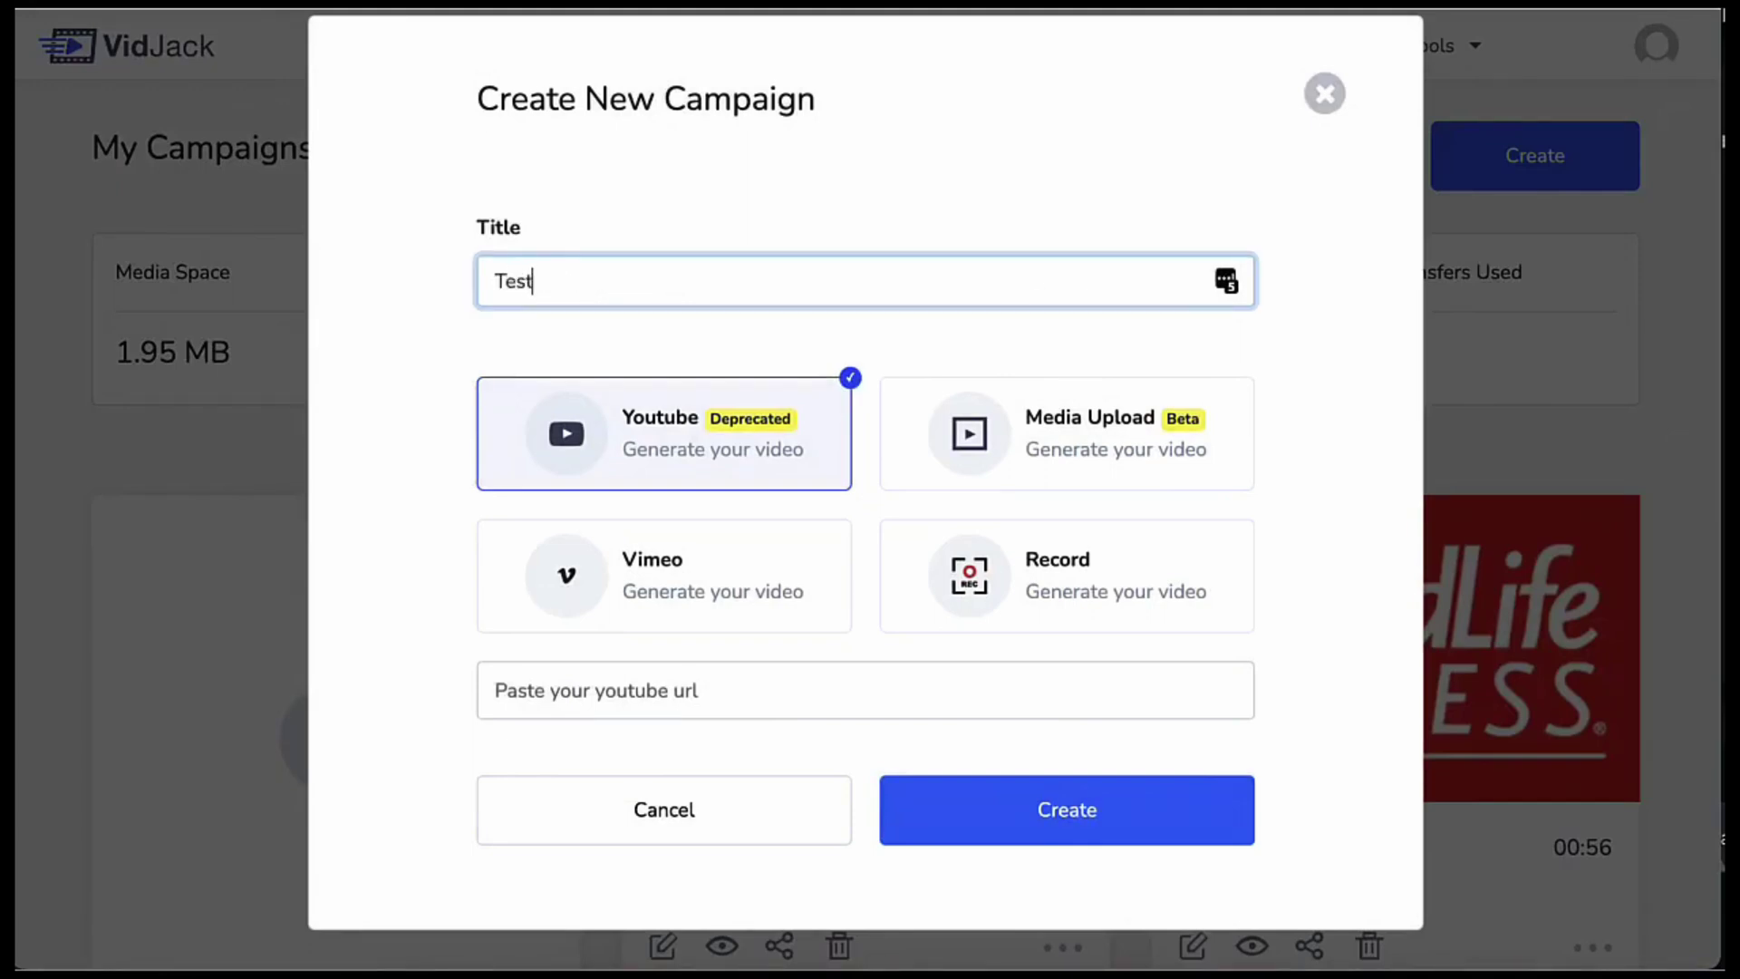
# - Try the upload, media library, camera and screen recording source options without choosing one
pyautogui.click(1033, 437)
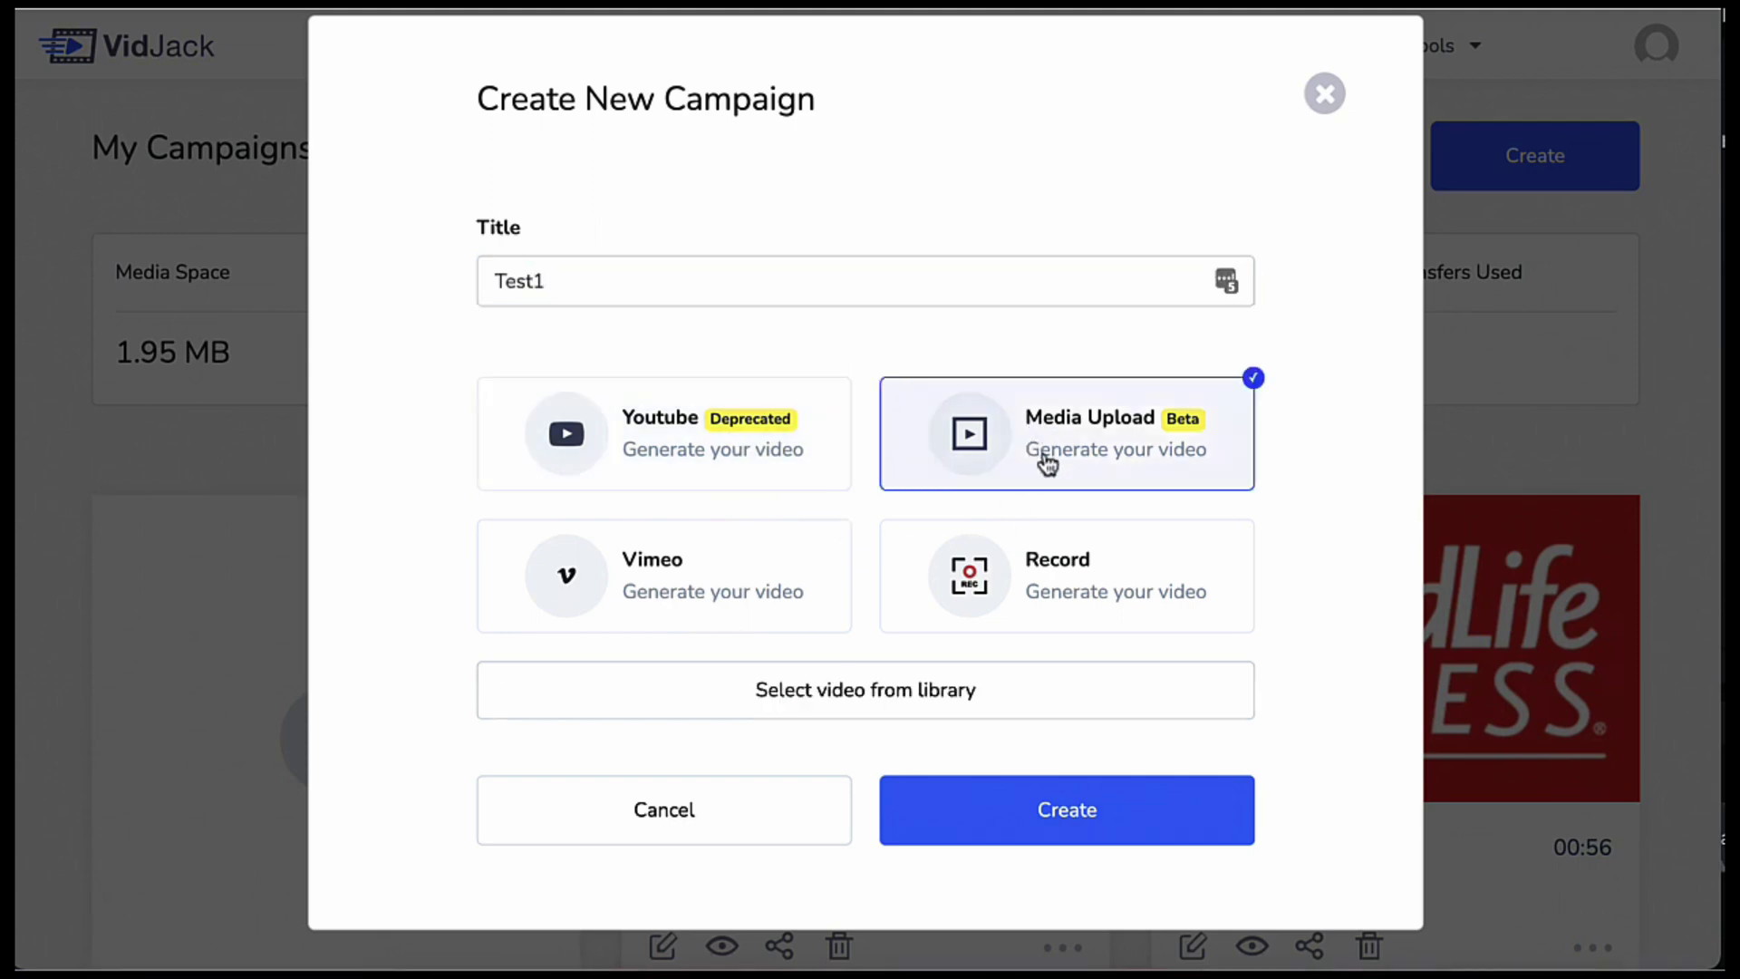
pyautogui.click(971, 692)
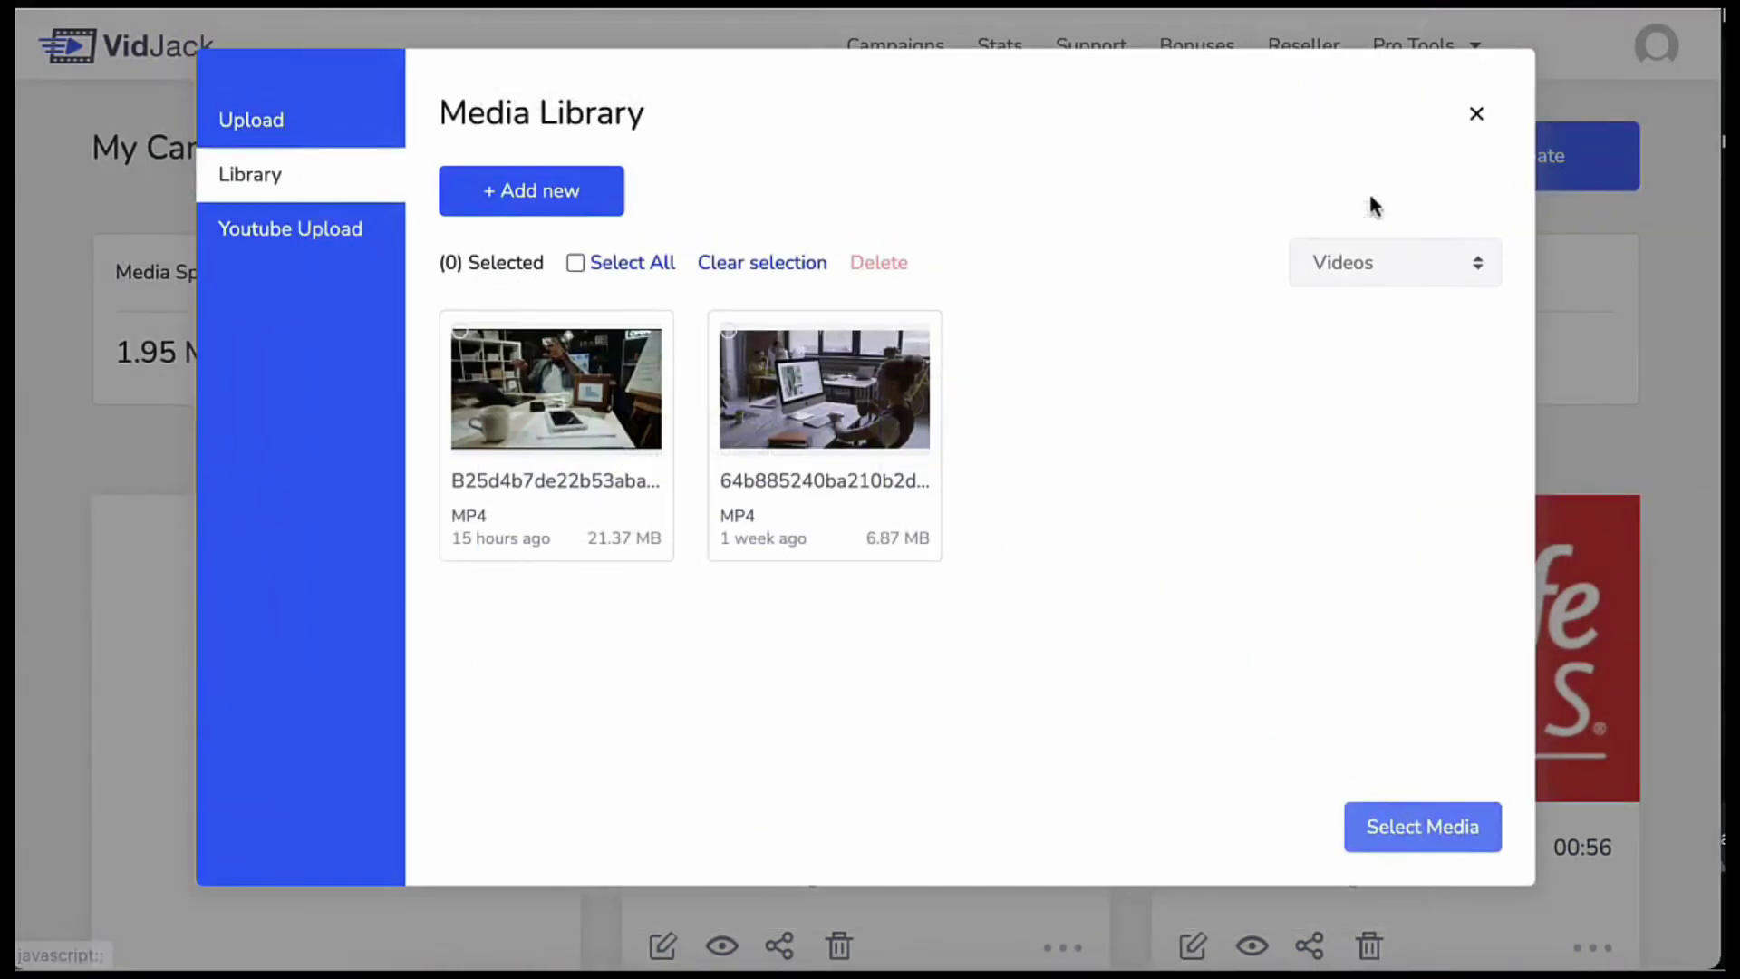
pyautogui.click(1476, 114)
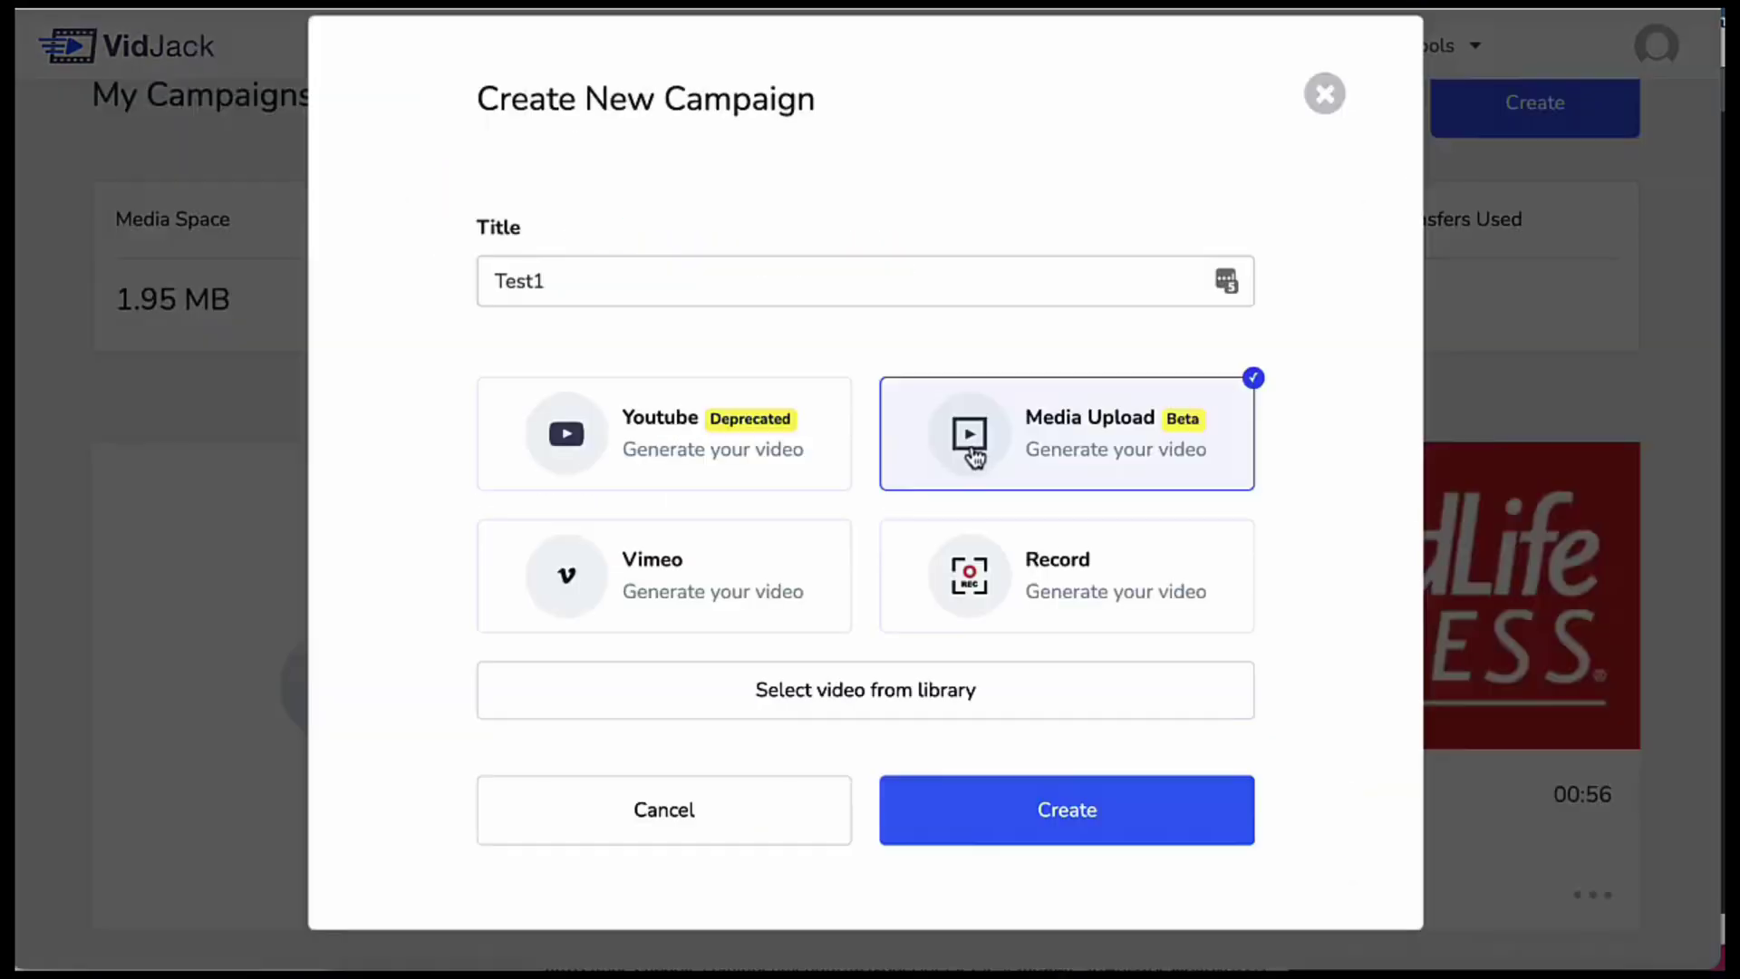
pyautogui.click(1049, 557)
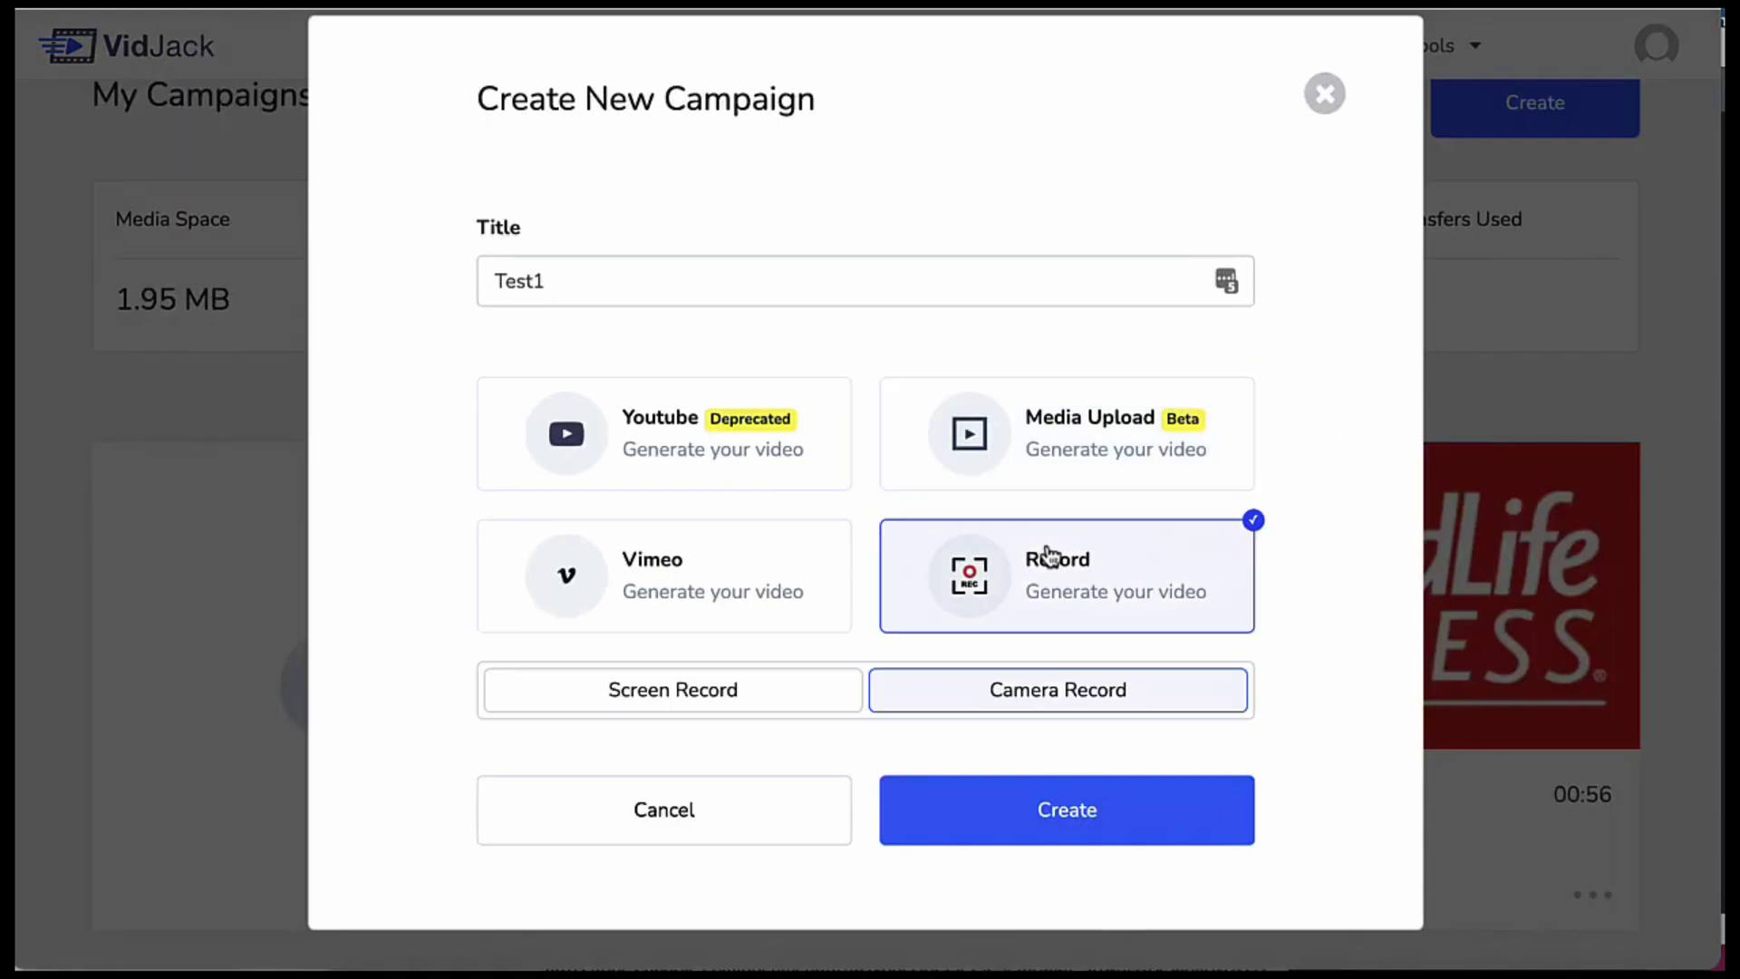
pyautogui.click(802, 686)
pyautogui.click(965, 703)
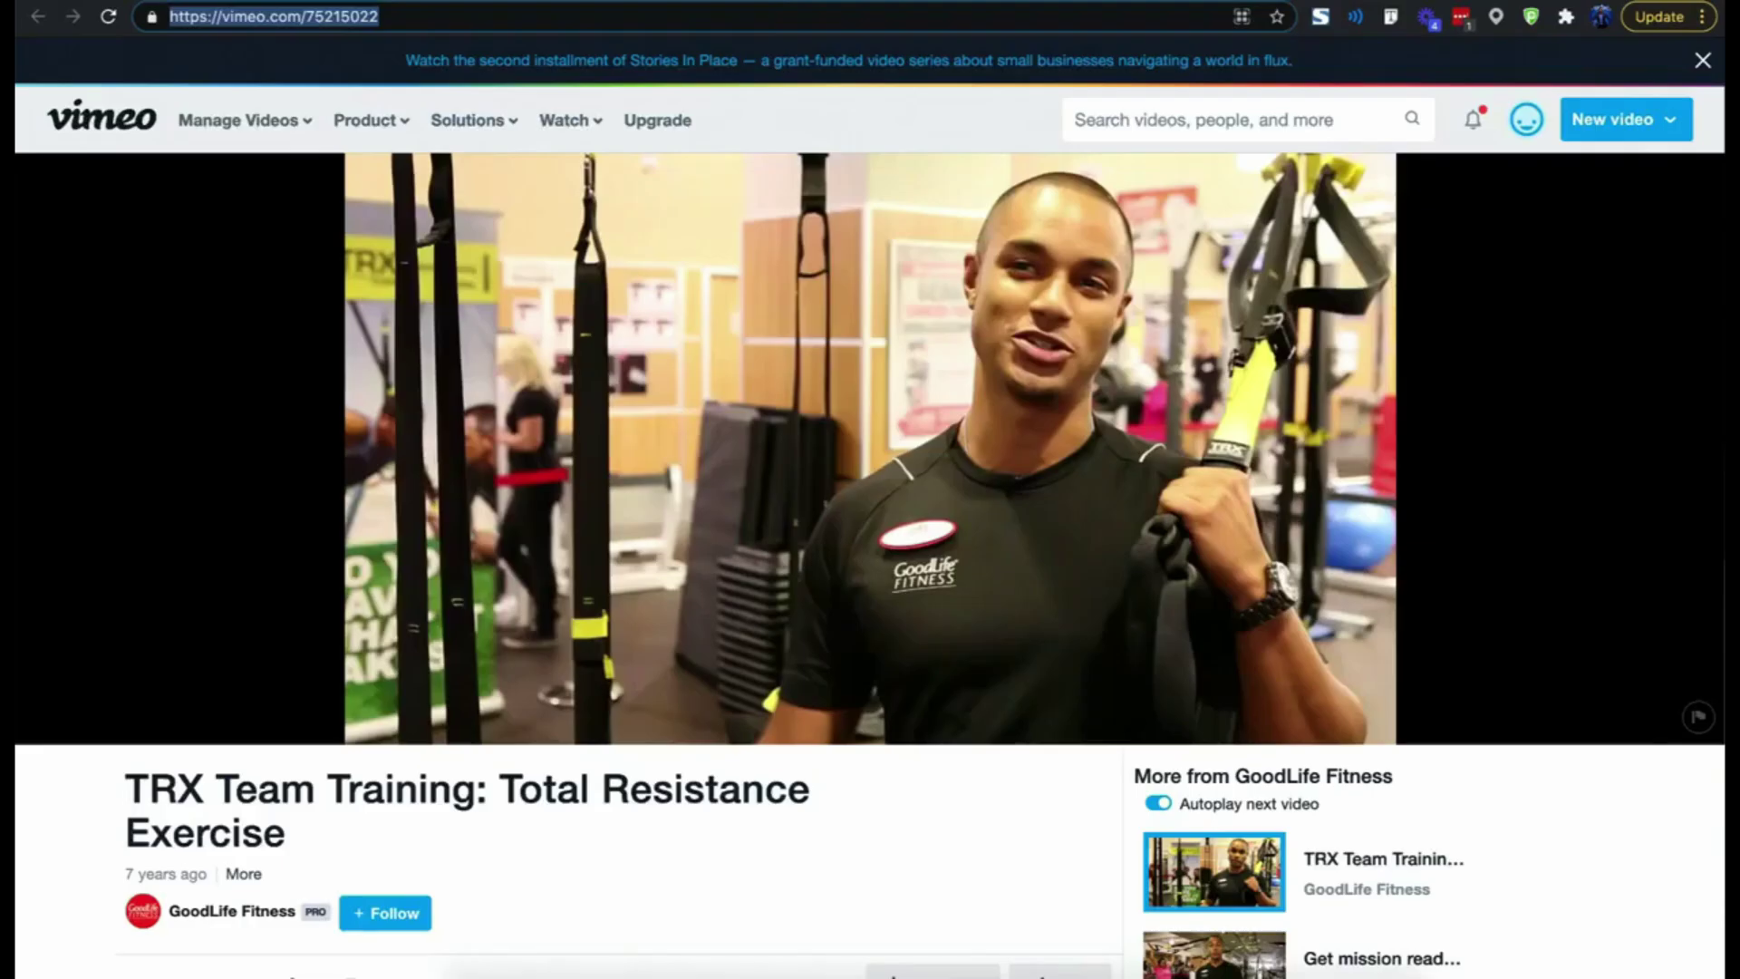
# - Copy the Vimeo gym video's URL from the browser address bar
pyautogui.click(764, 27)
pyautogui.rightClick(764, 27)
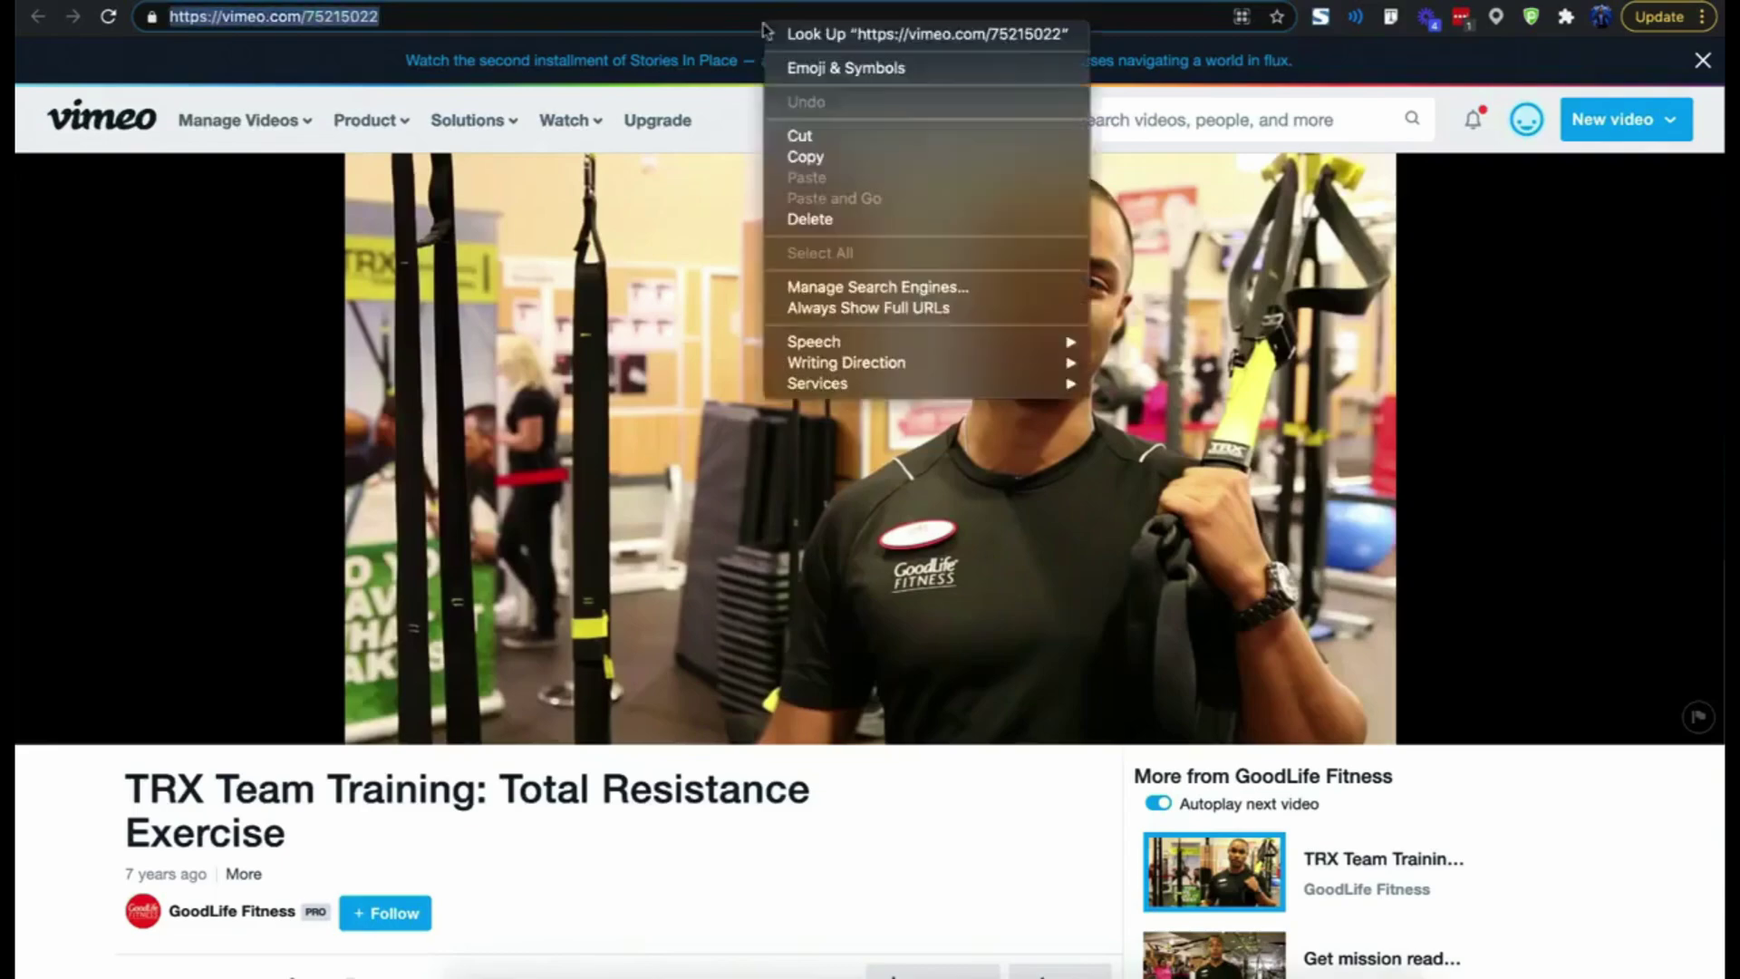
pyautogui.click(806, 157)
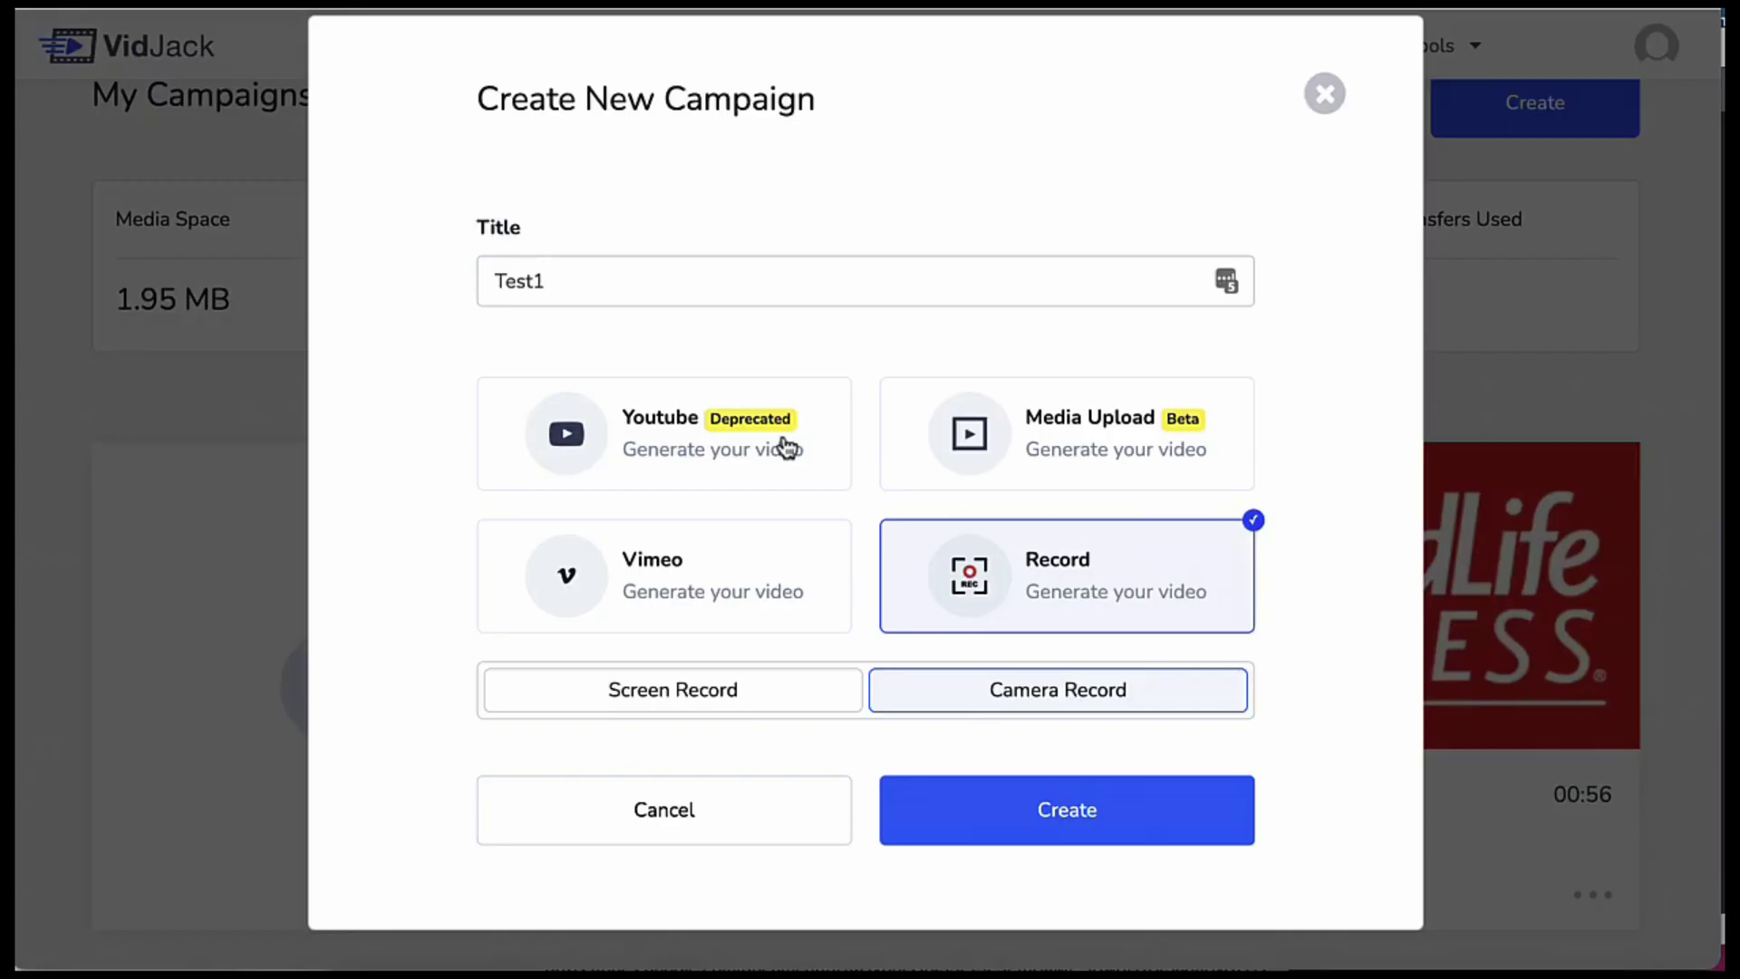
# - Use Vimeo as the source with the pasted URL, create the campaign, and play the video
pyautogui.click(784, 445)
pyautogui.click(711, 587)
pyautogui.rightClick(691, 688)
pyautogui.click(740, 671)
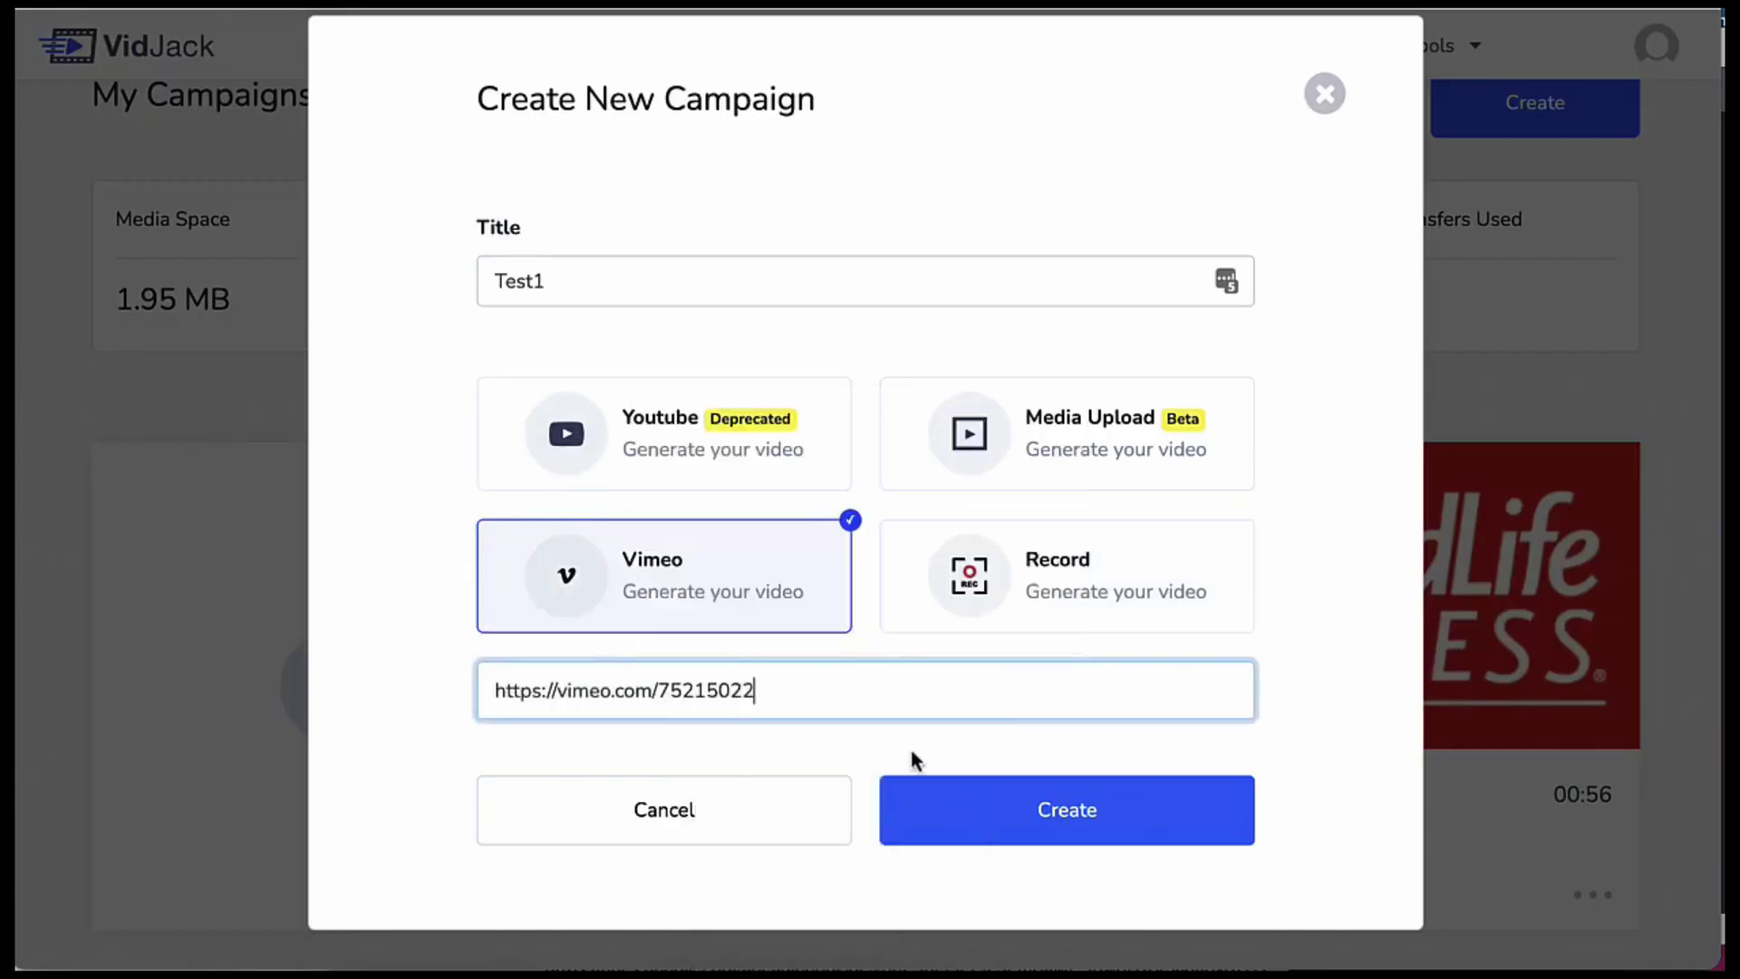
pyautogui.click(934, 771)
pyautogui.click(1030, 405)
pyautogui.click(826, 419)
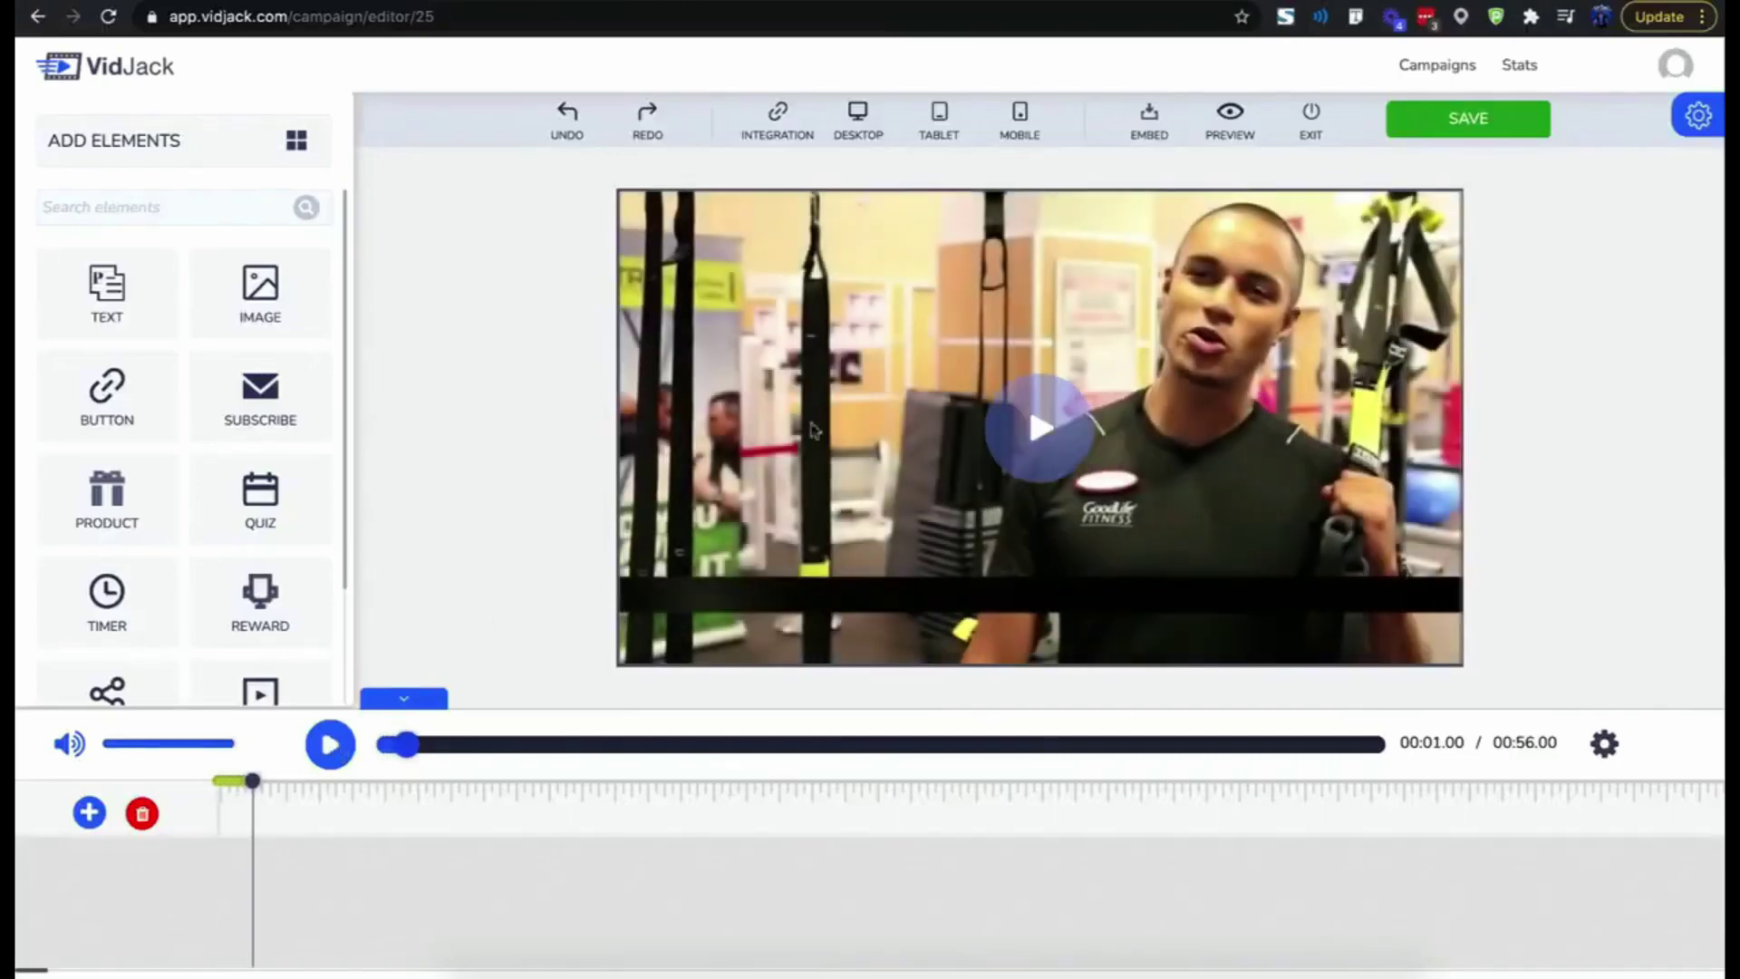
pyautogui.scroll(-1, 225, 576)
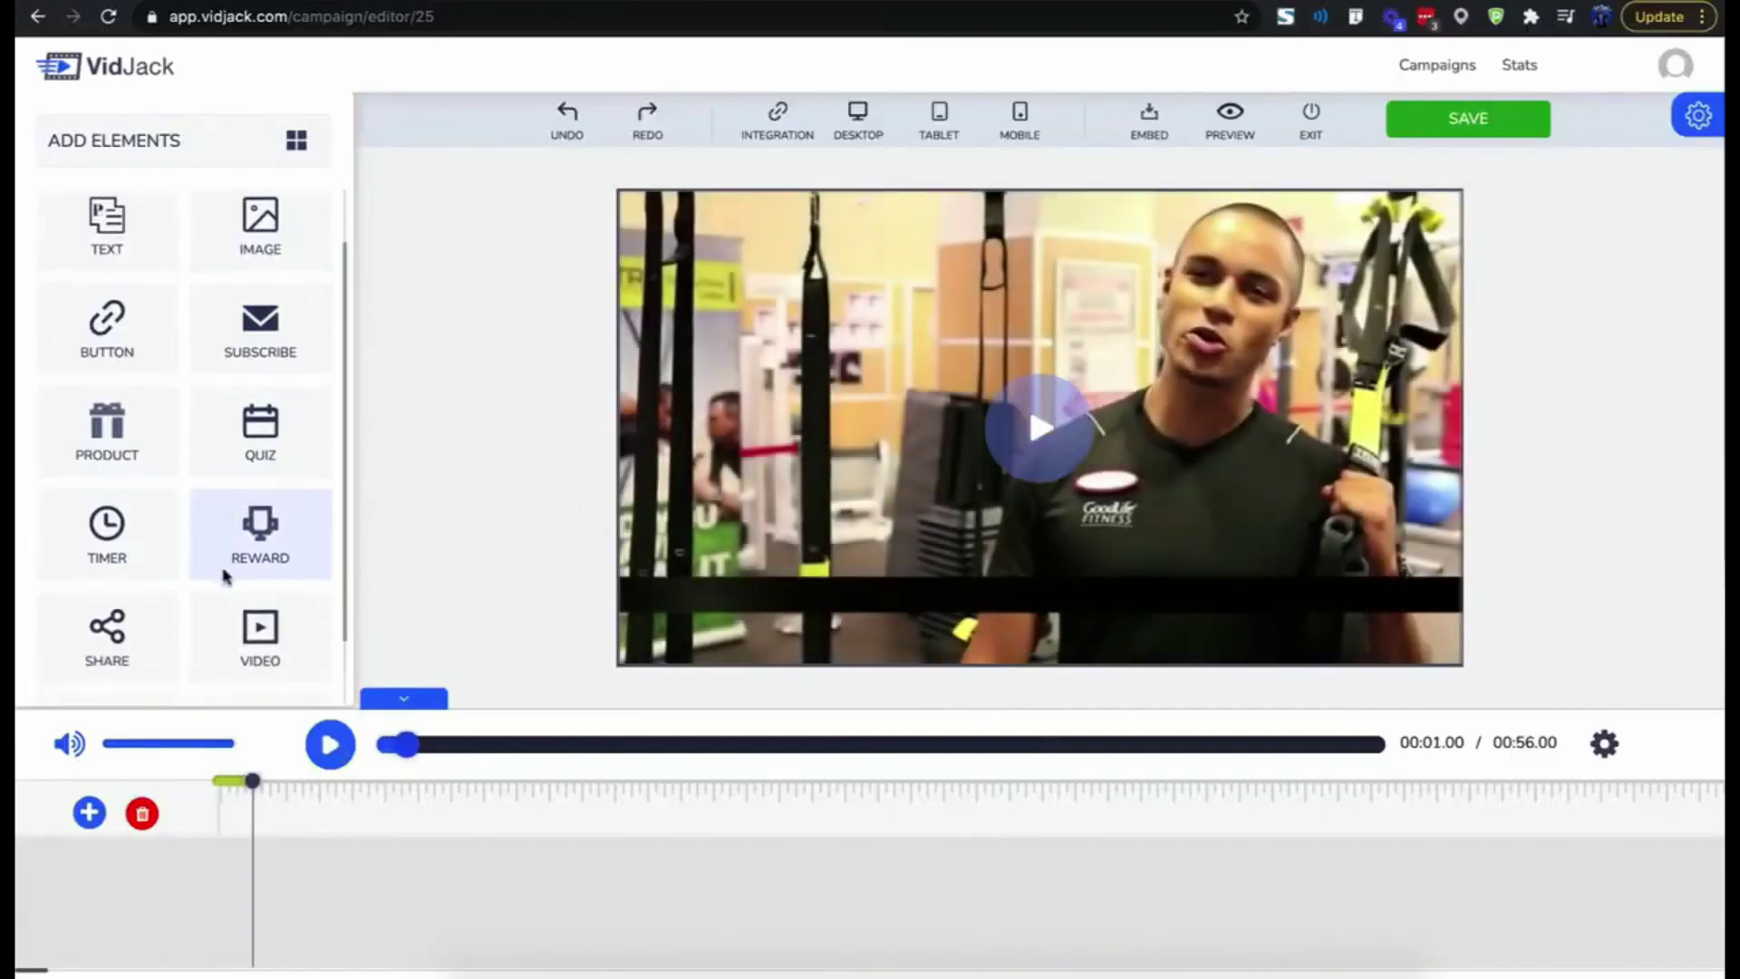
pyautogui.scroll(-1, 225, 576)
pyautogui.scroll(2, 225, 576)
pyautogui.scroll(-2, 225, 577)
pyautogui.scroll(1, 224, 577)
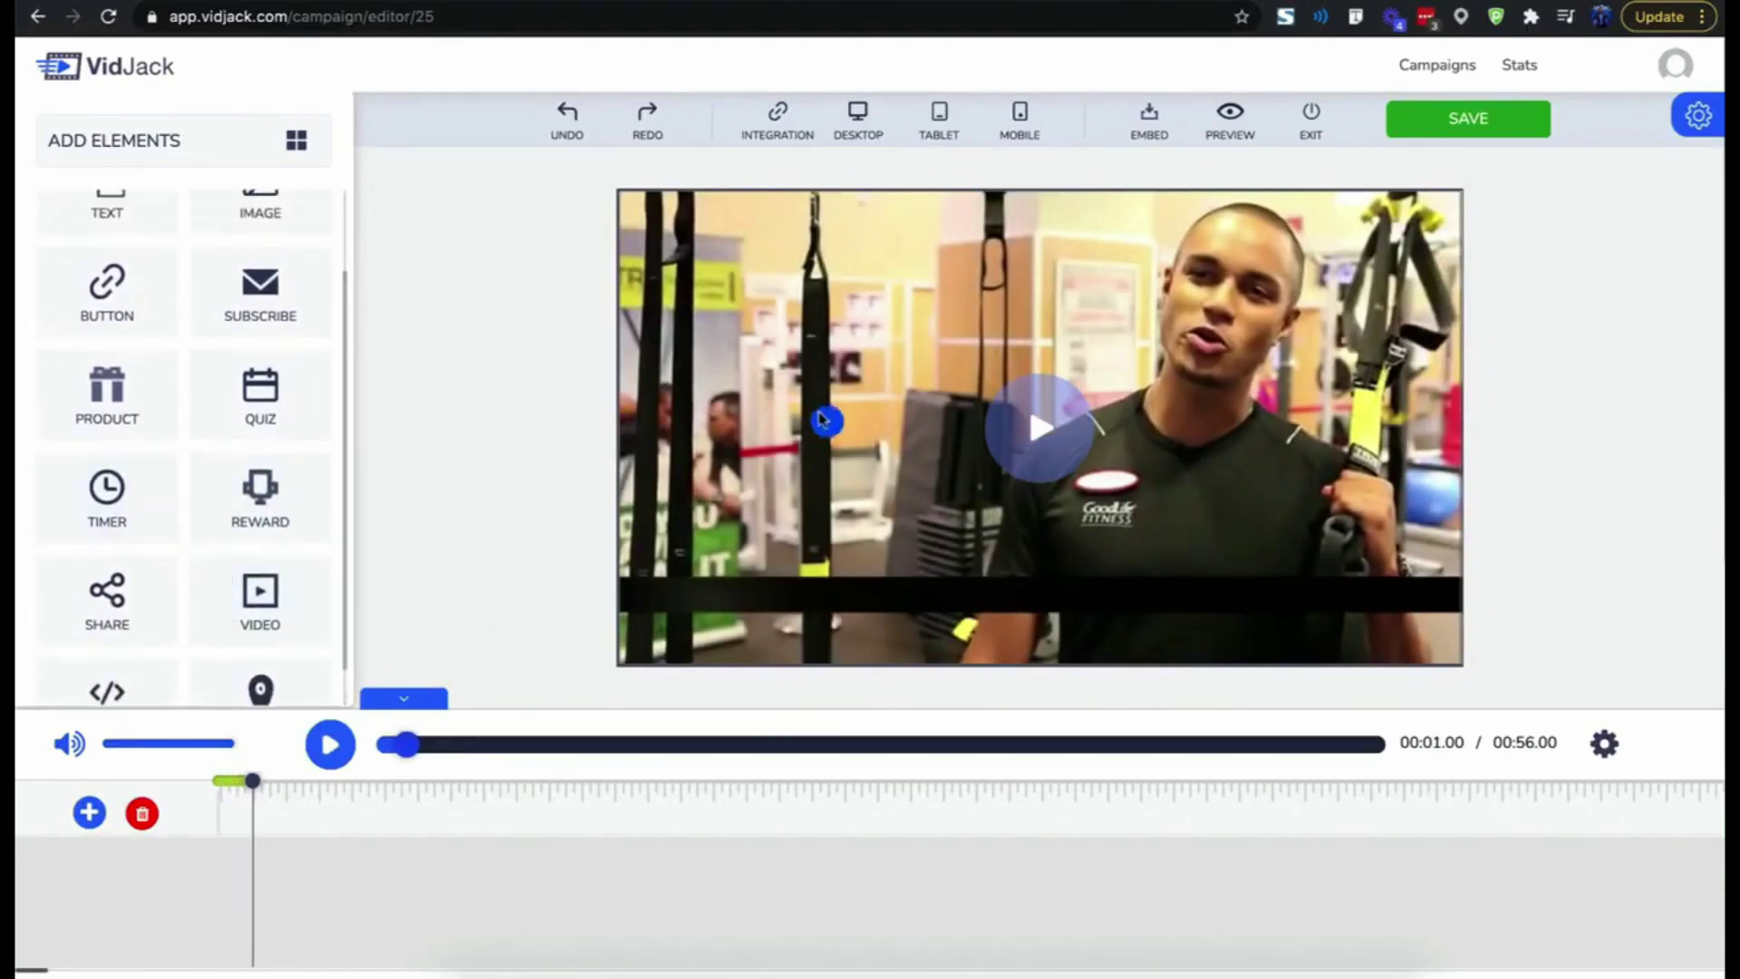
pyautogui.click(142, 528)
pyautogui.click(260, 299)
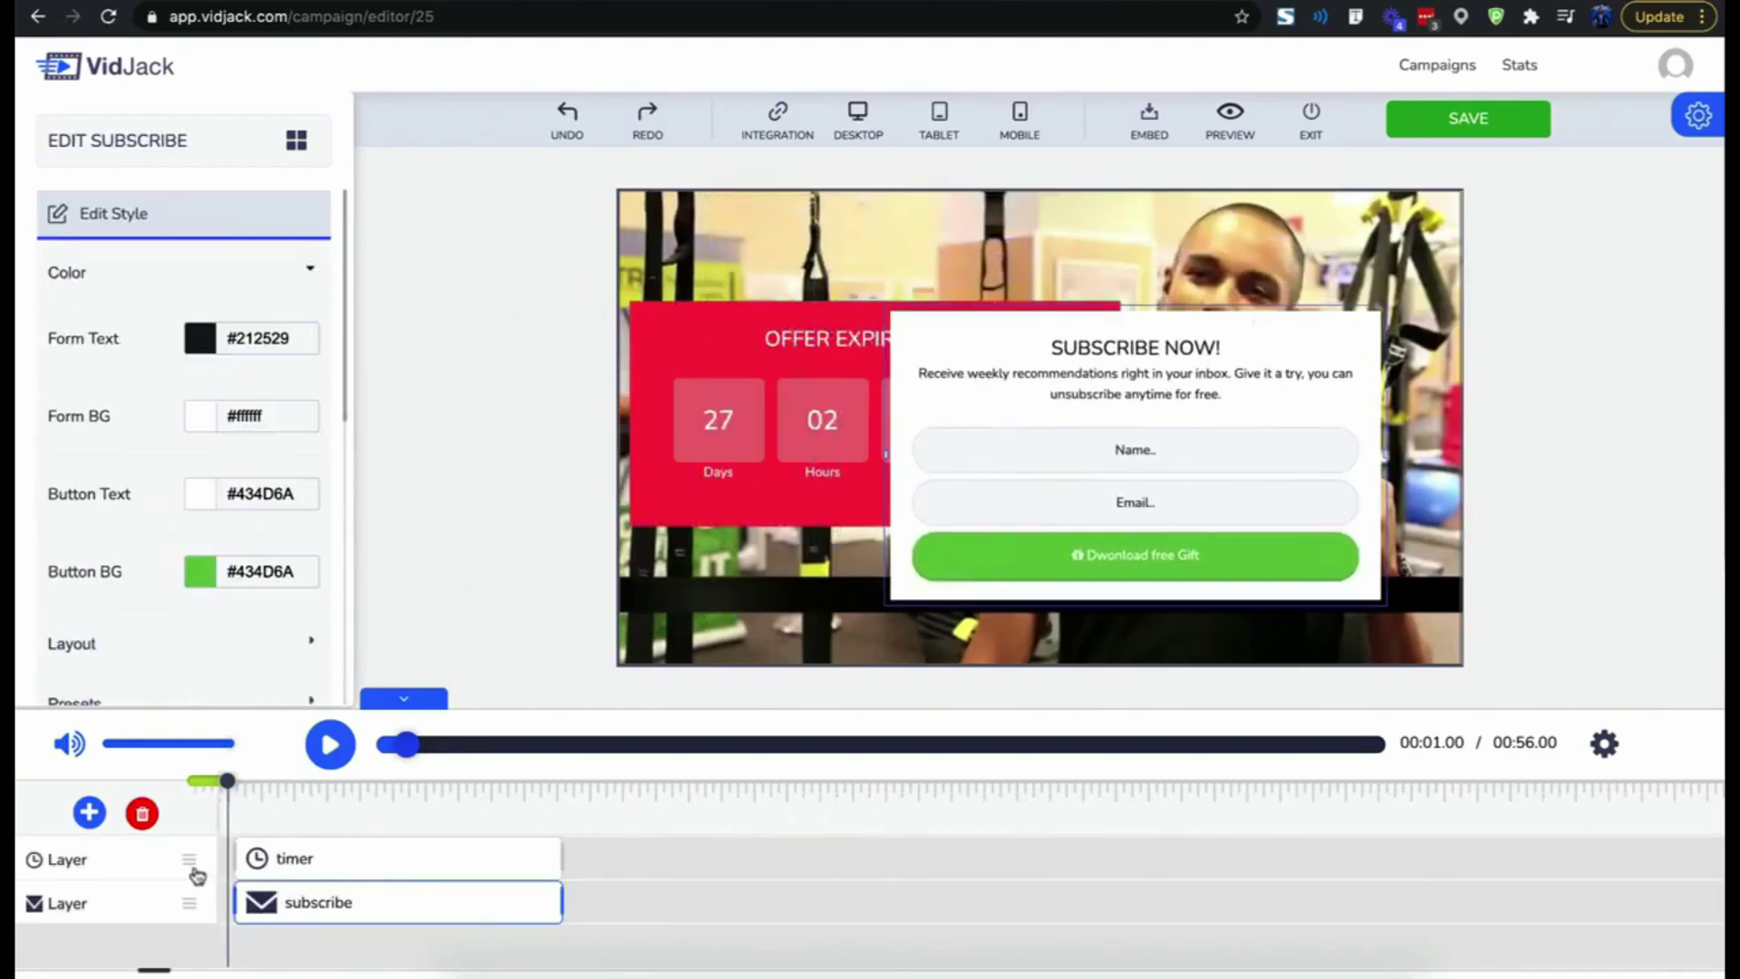
pyautogui.moveTo(192, 863); pyautogui.dragTo(192, 909)
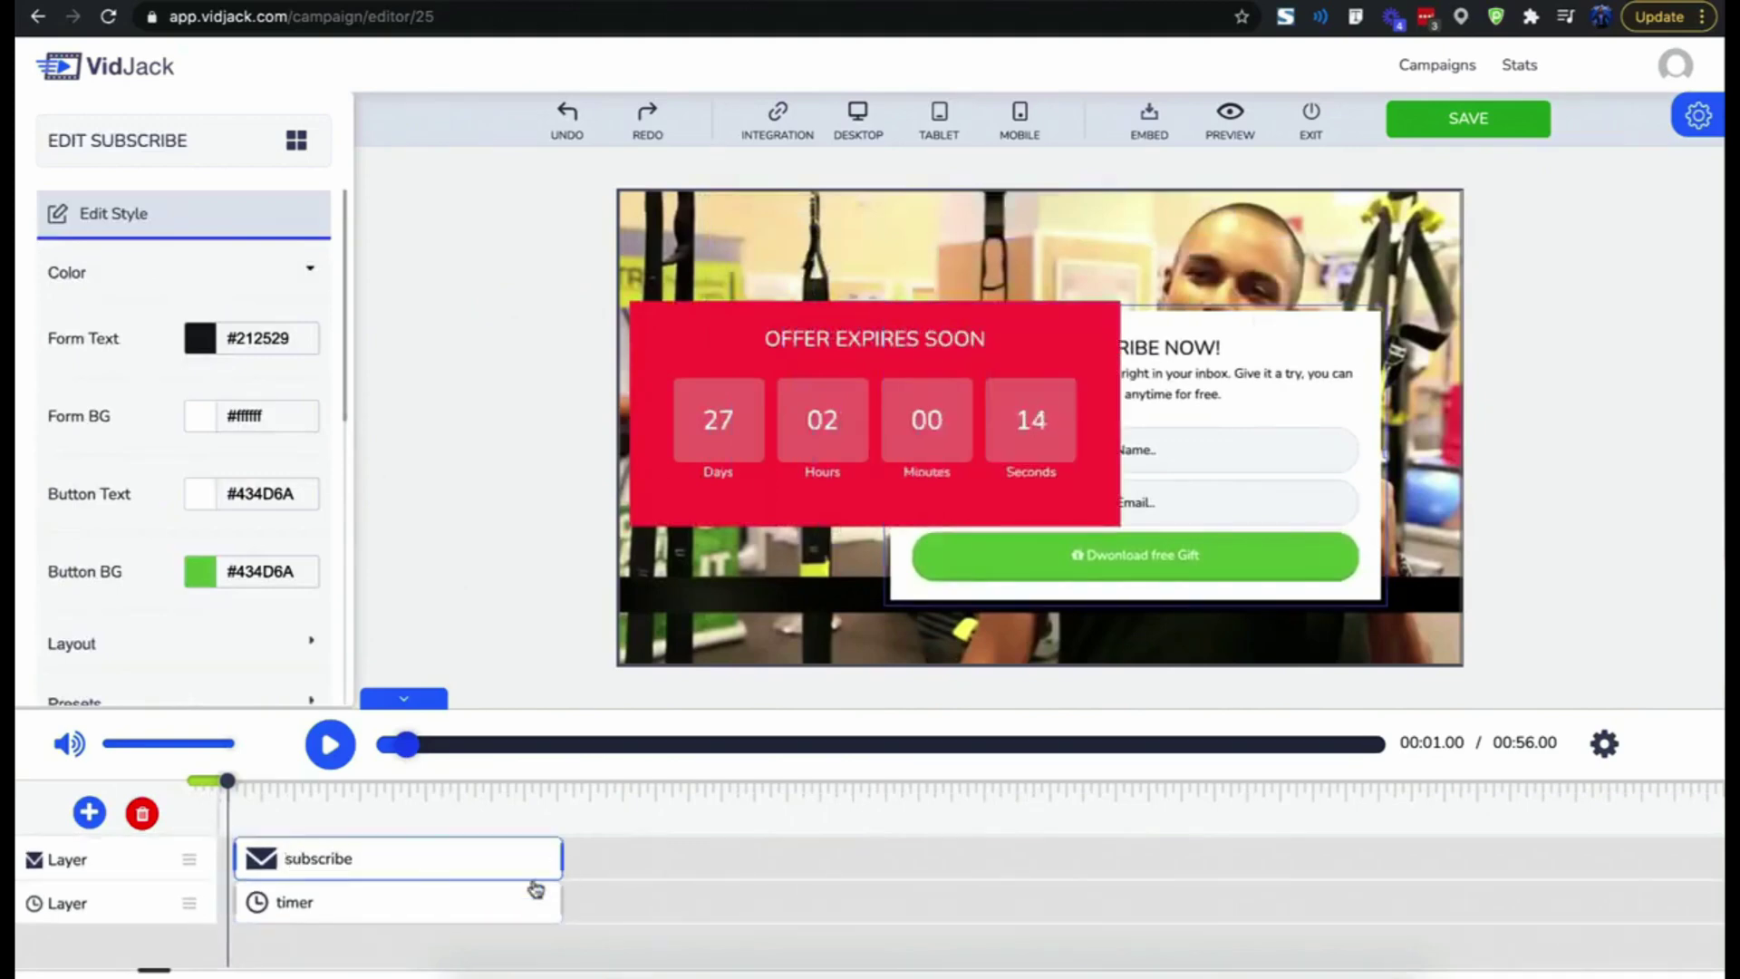
pyautogui.moveTo(555, 901); pyautogui.dragTo(306, 900)
pyautogui.moveTo(331, 876); pyautogui.dragTo(418, 875)
pyautogui.moveTo(649, 857); pyautogui.dragTo(435, 869)
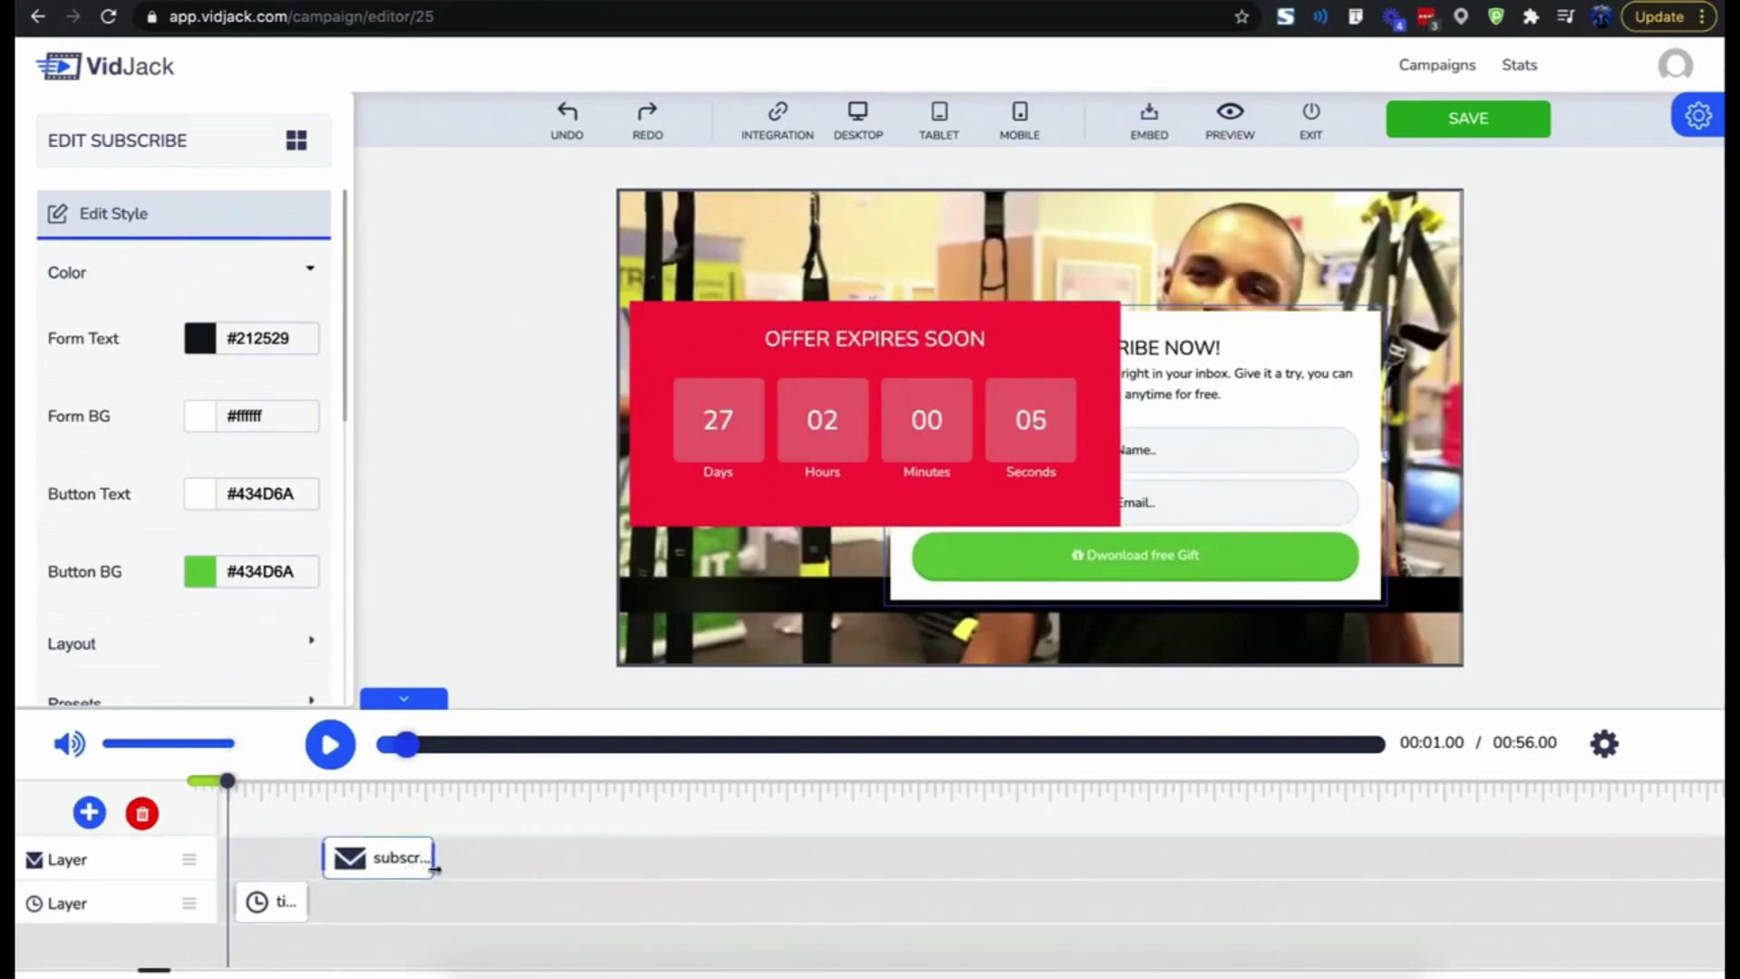
pyautogui.click(330, 744)
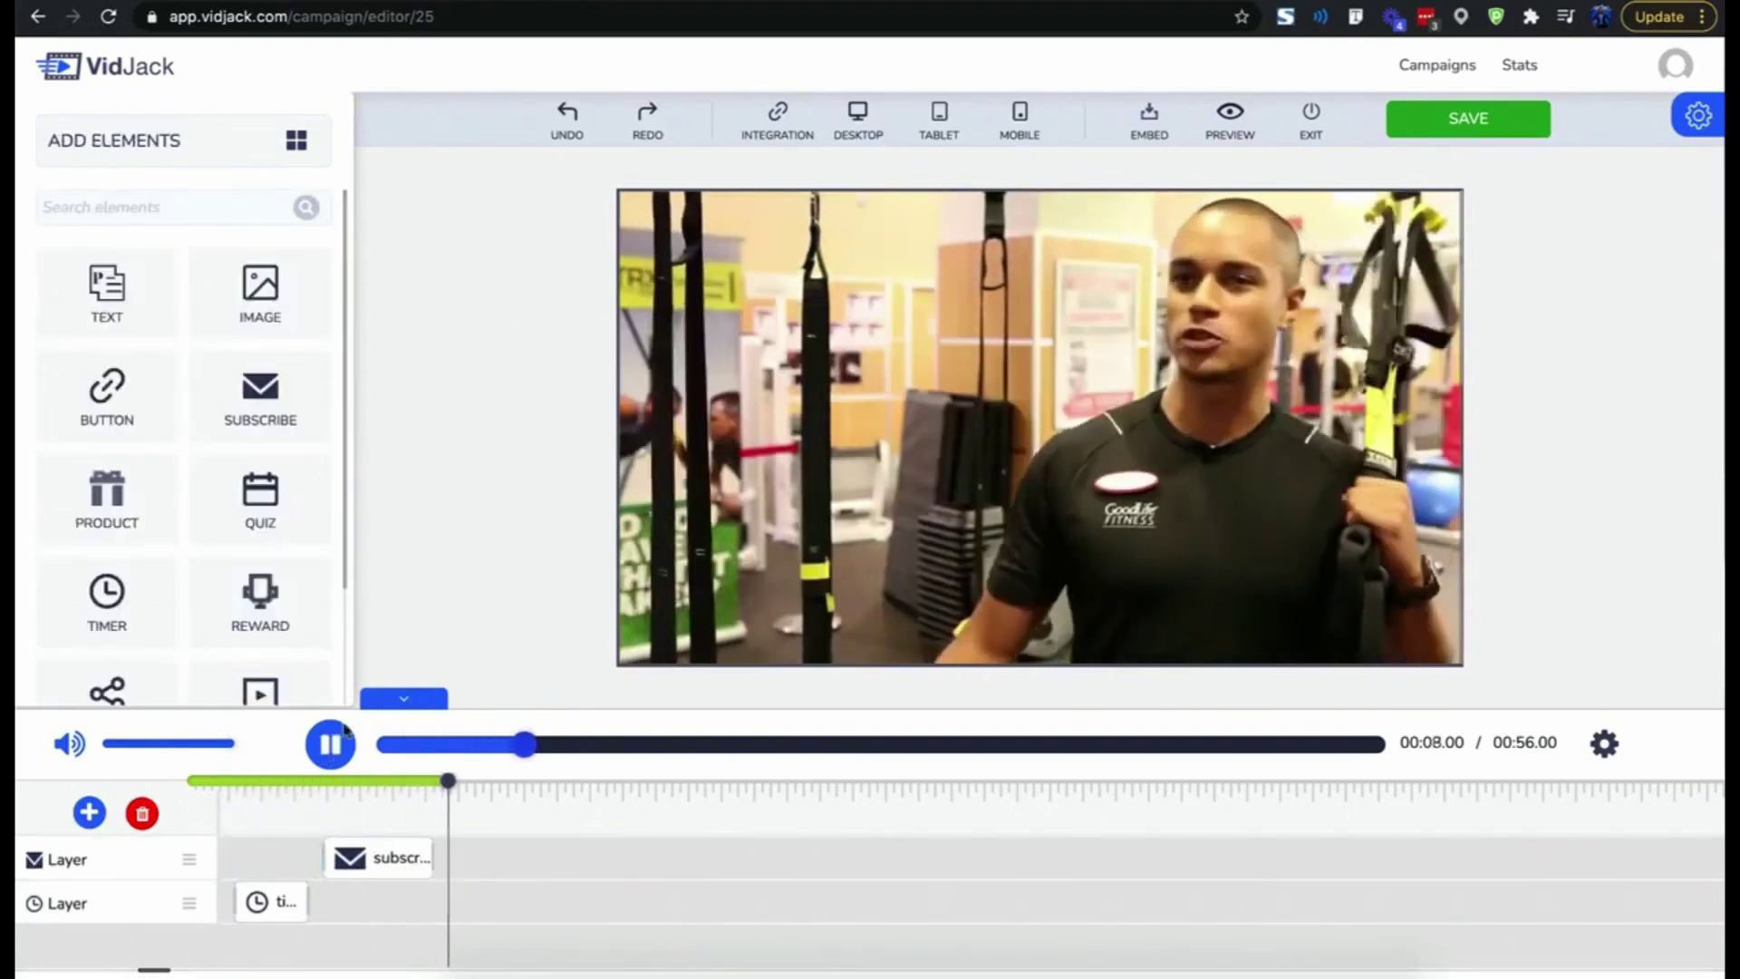
pyautogui.click(331, 745)
pyautogui.click(293, 905)
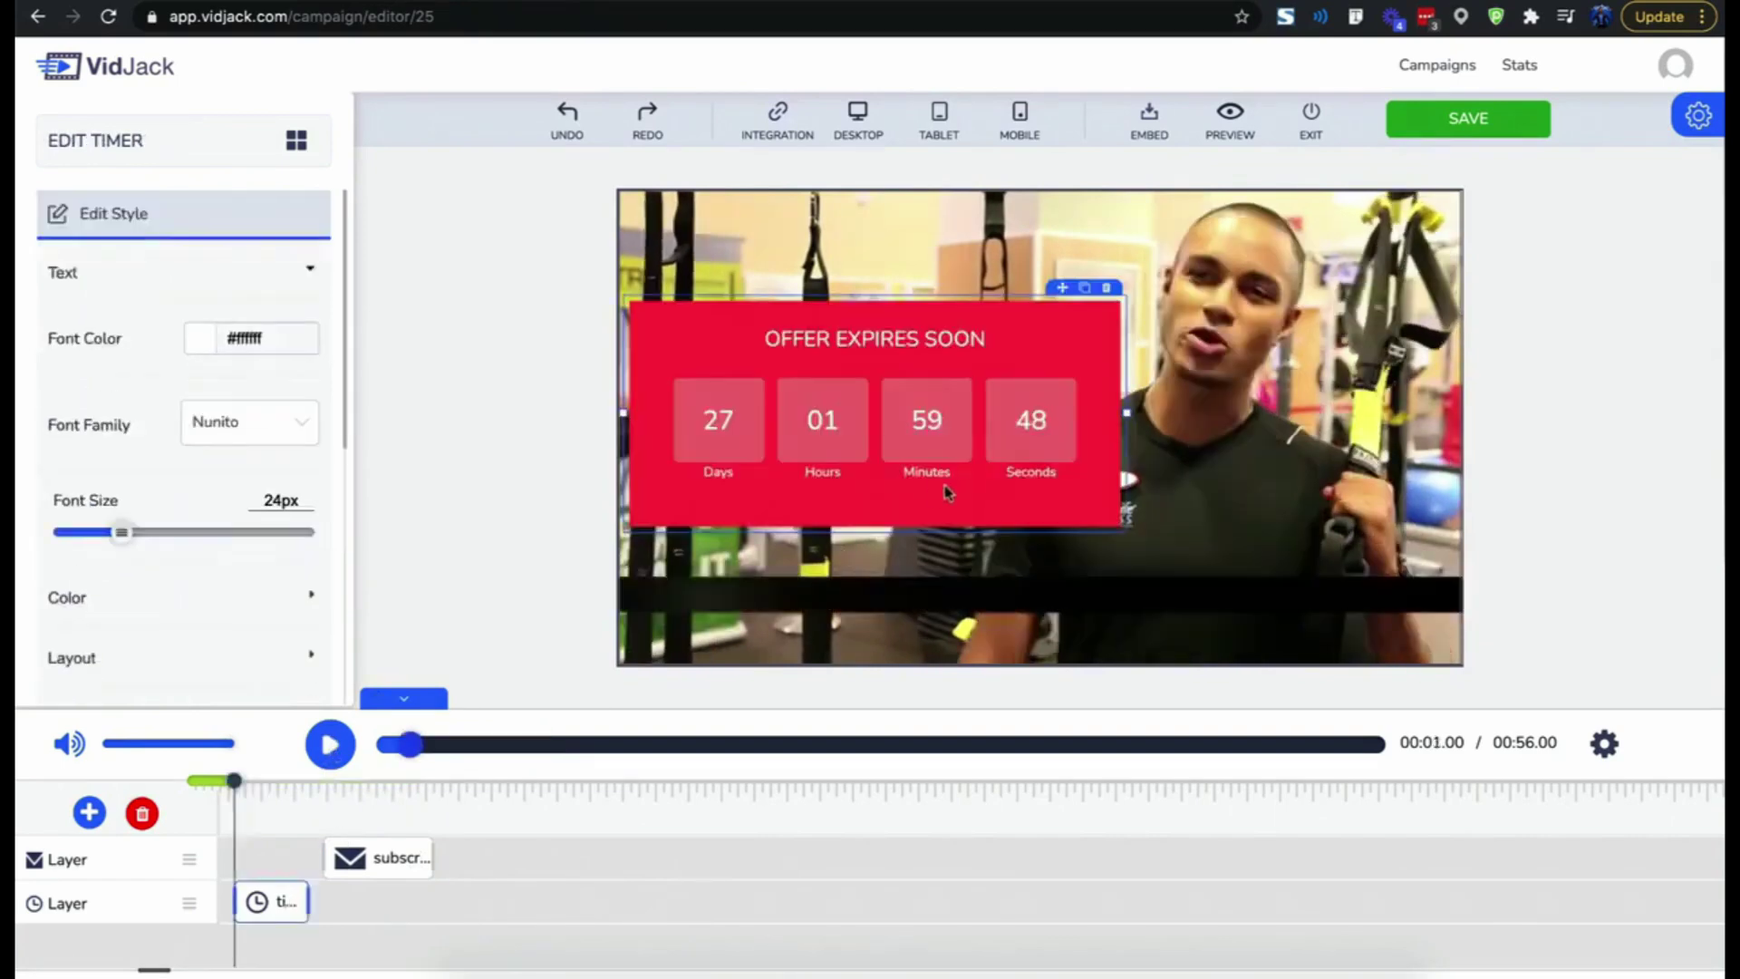
pyautogui.click(140, 818)
pyautogui.click(141, 816)
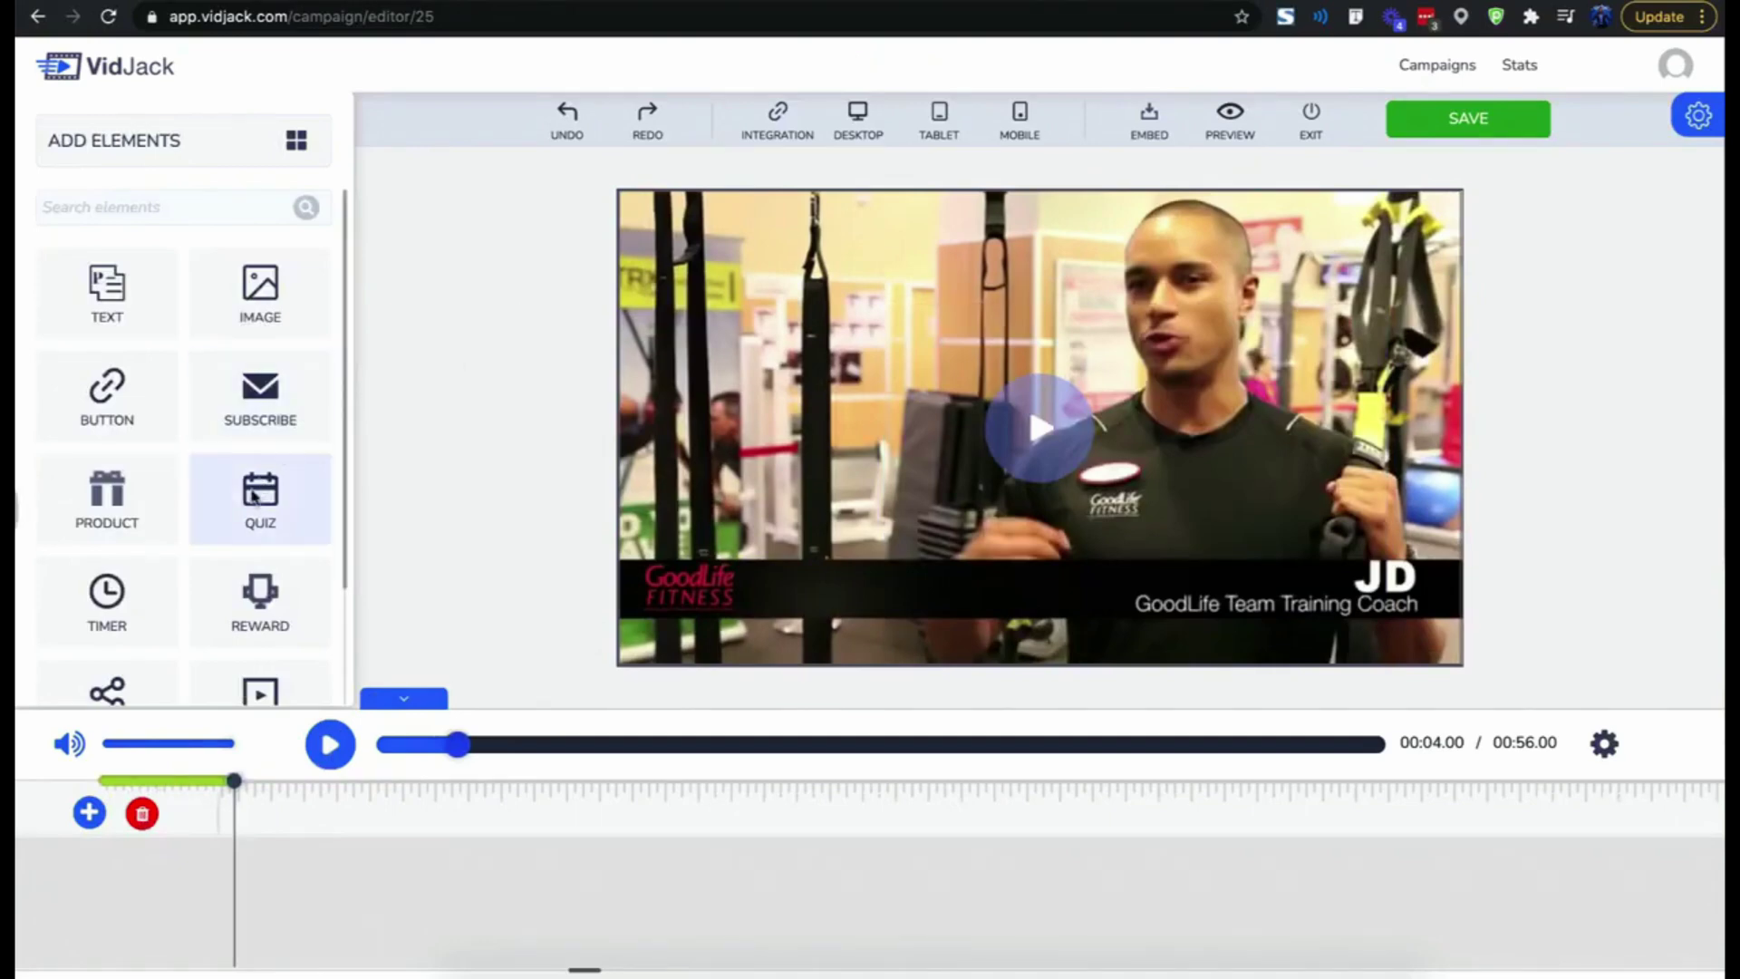
# - Add a subscribe form, move it toward the video's lower right, and make it narrower
pyautogui.scroll(-3, 255, 497)
pyautogui.scroll(3, 255, 496)
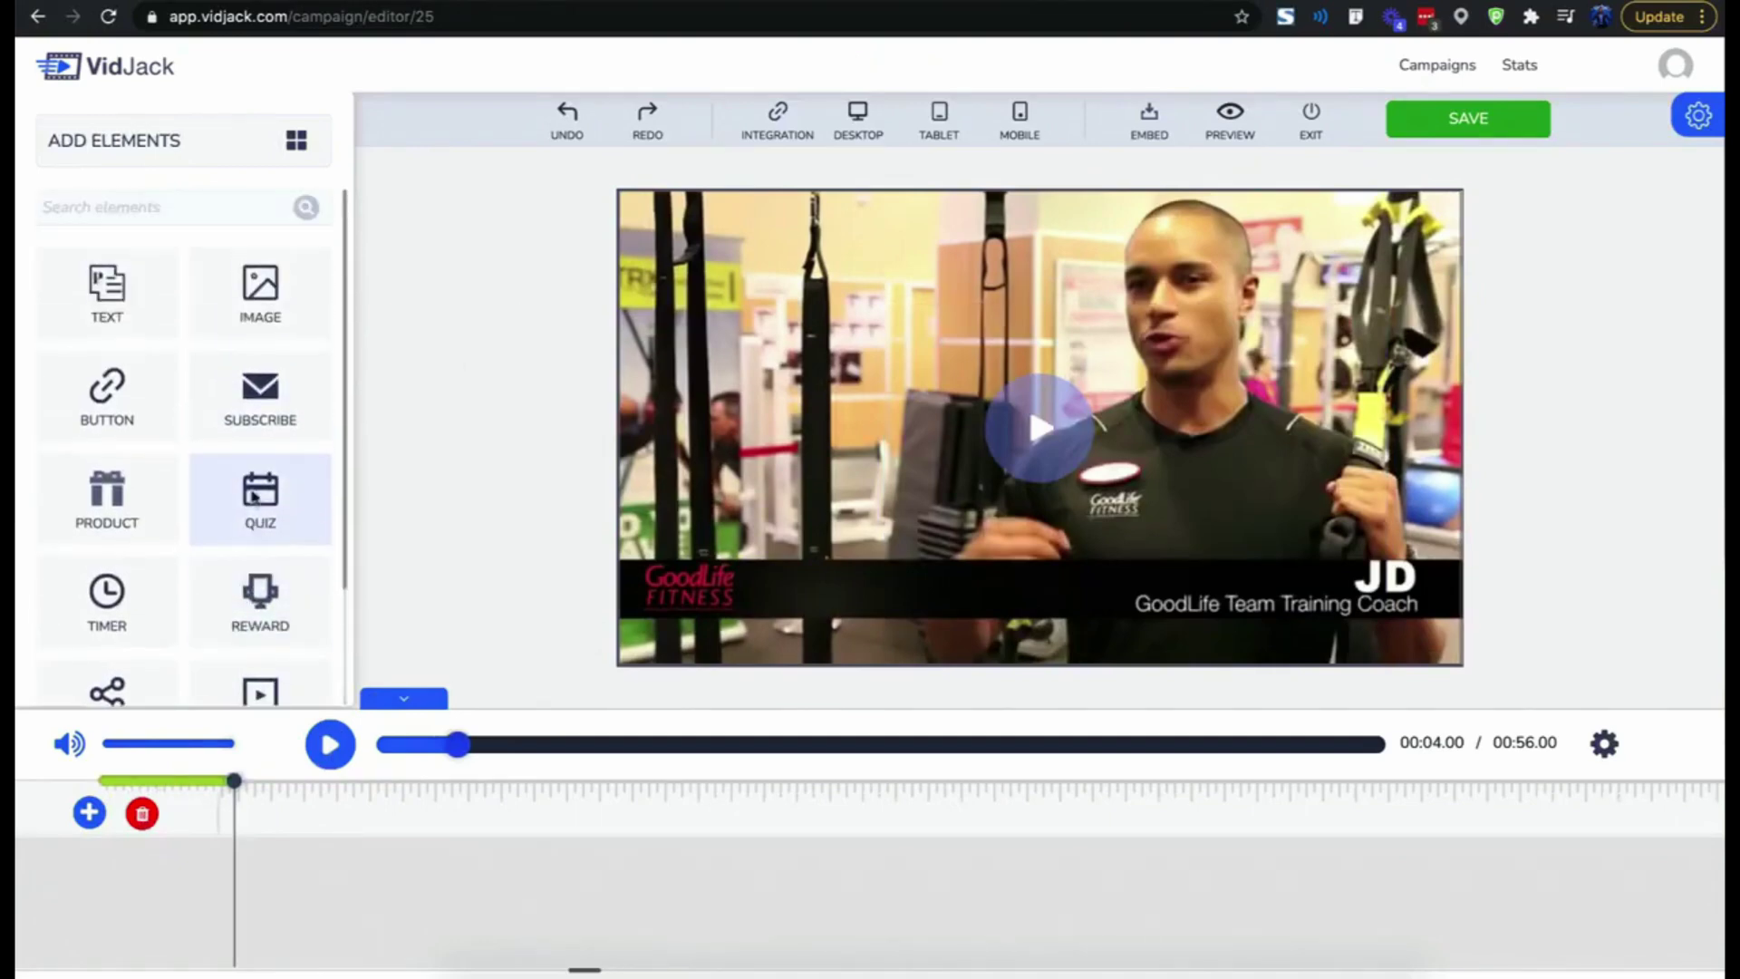
pyautogui.click(802, 328)
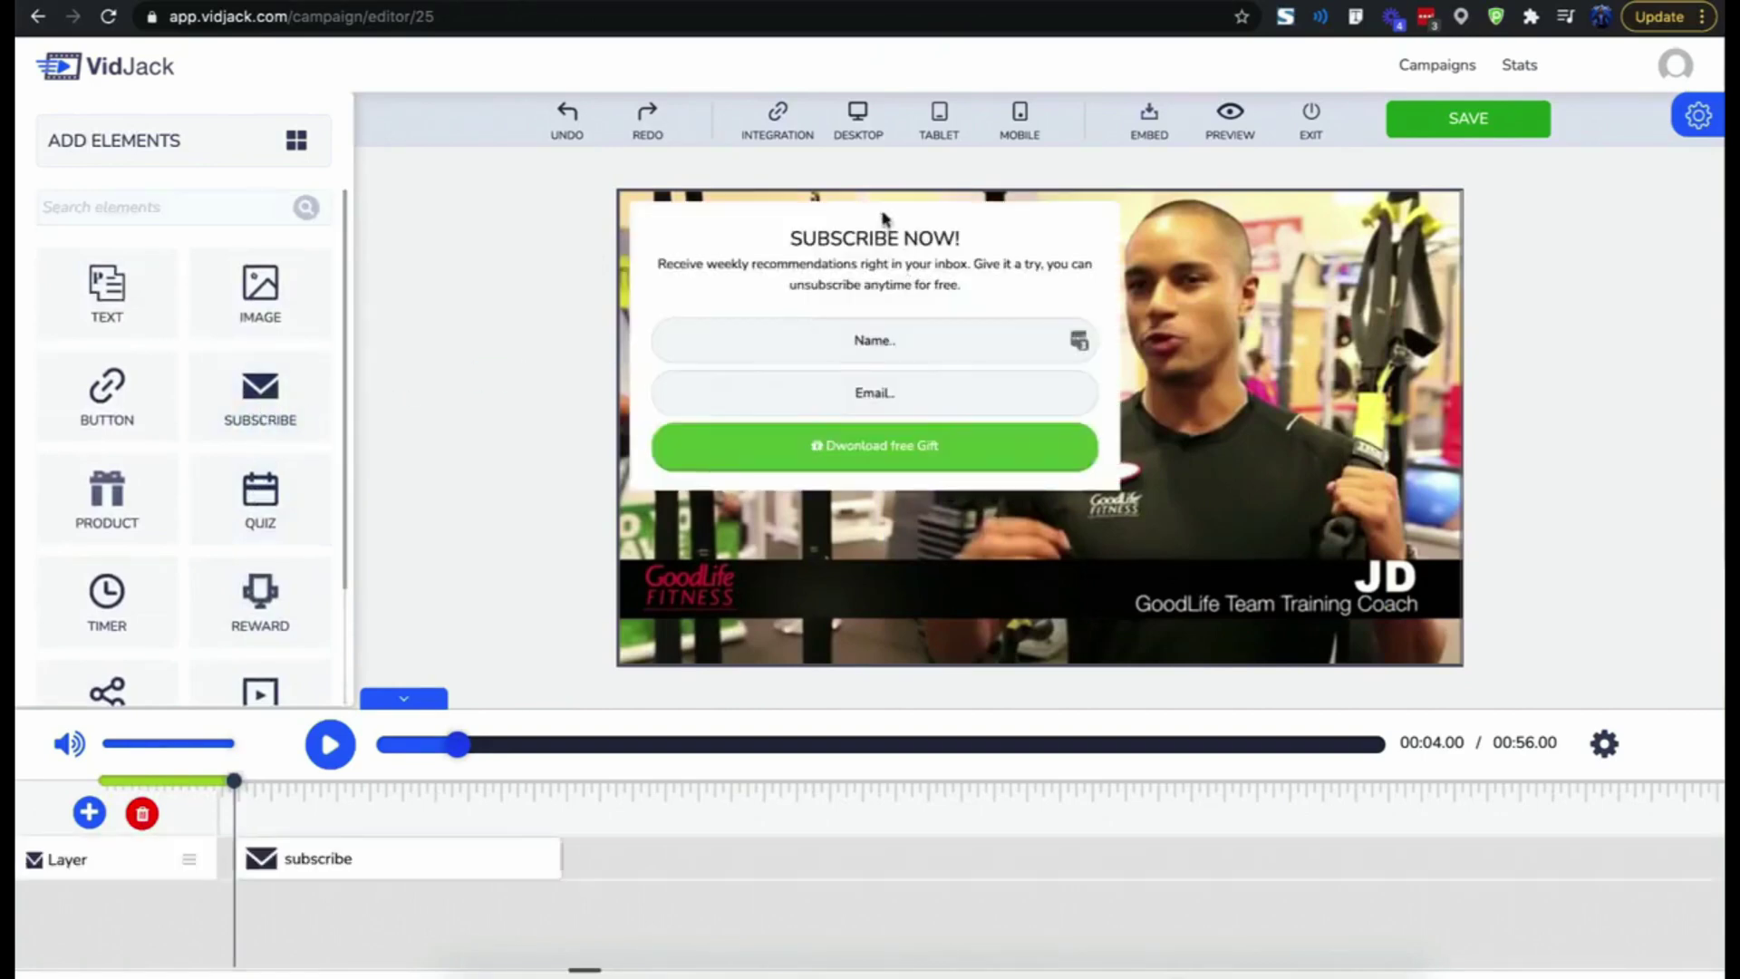
pyautogui.moveTo(883, 217); pyautogui.dragTo(913, 276)
pyautogui.moveTo(1158, 400); pyautogui.dragTo(1066, 422)
# - Style the form with the dark preset that has an orange button
pyautogui.click(201, 416)
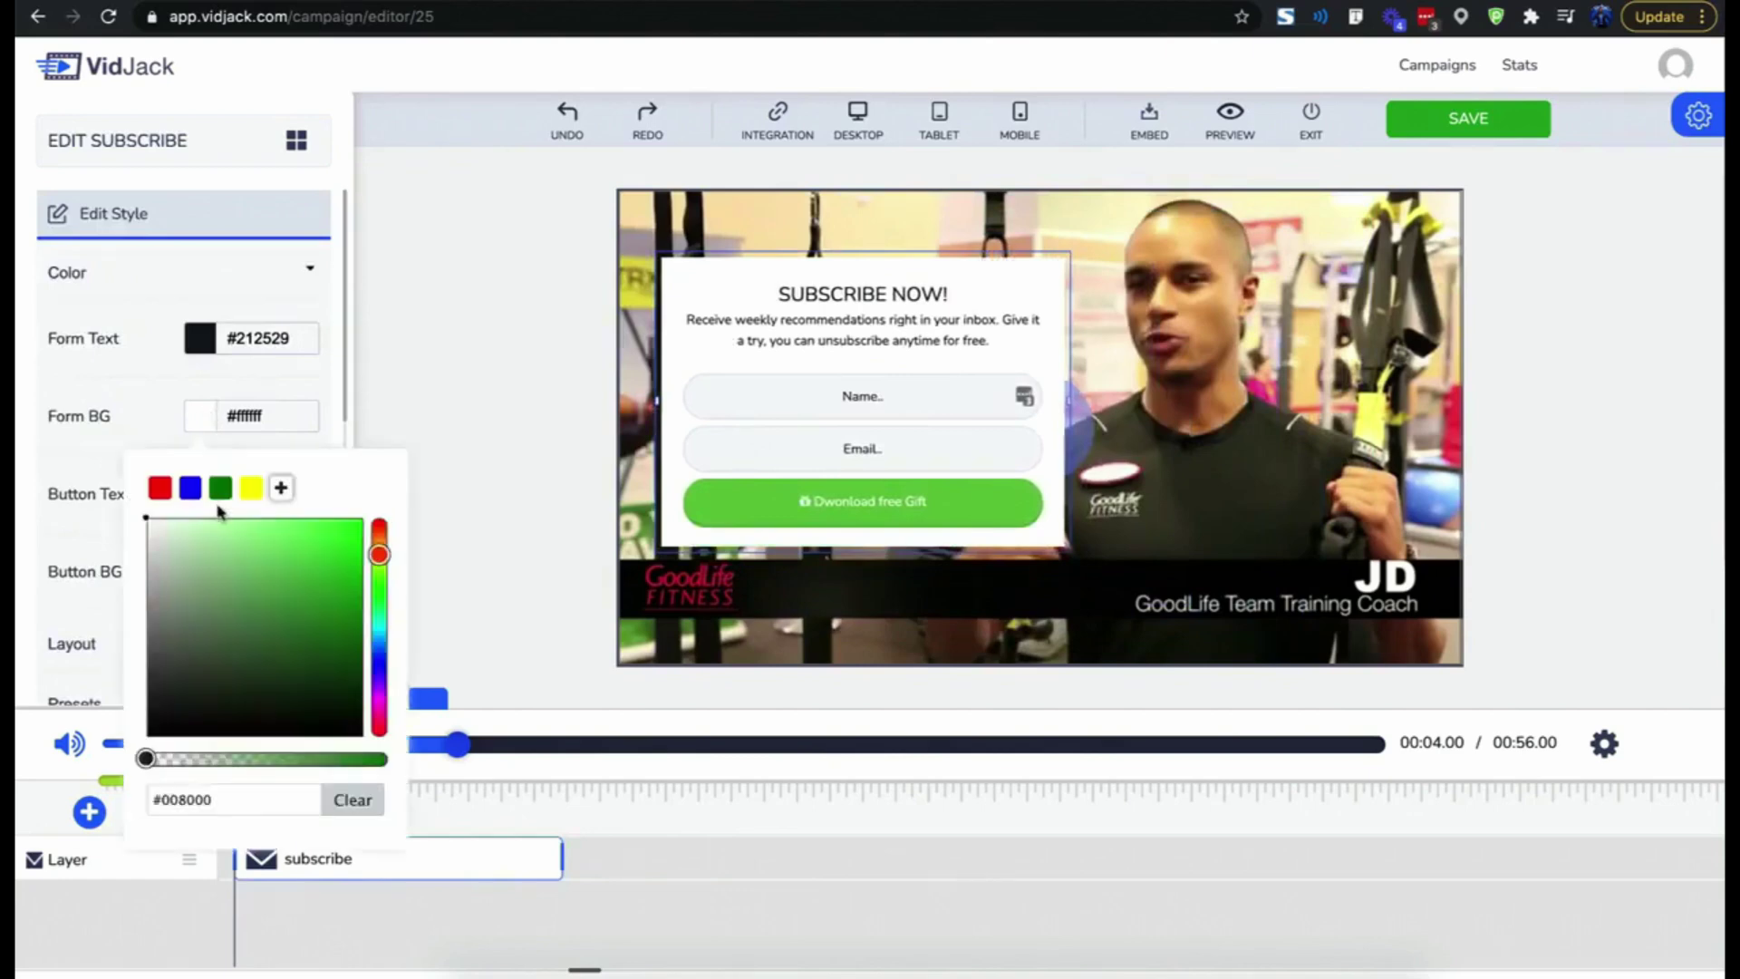
pyautogui.click(199, 534)
pyautogui.scroll(-1, 210, 556)
pyautogui.click(181, 631)
pyautogui.scroll(-1, 181, 635)
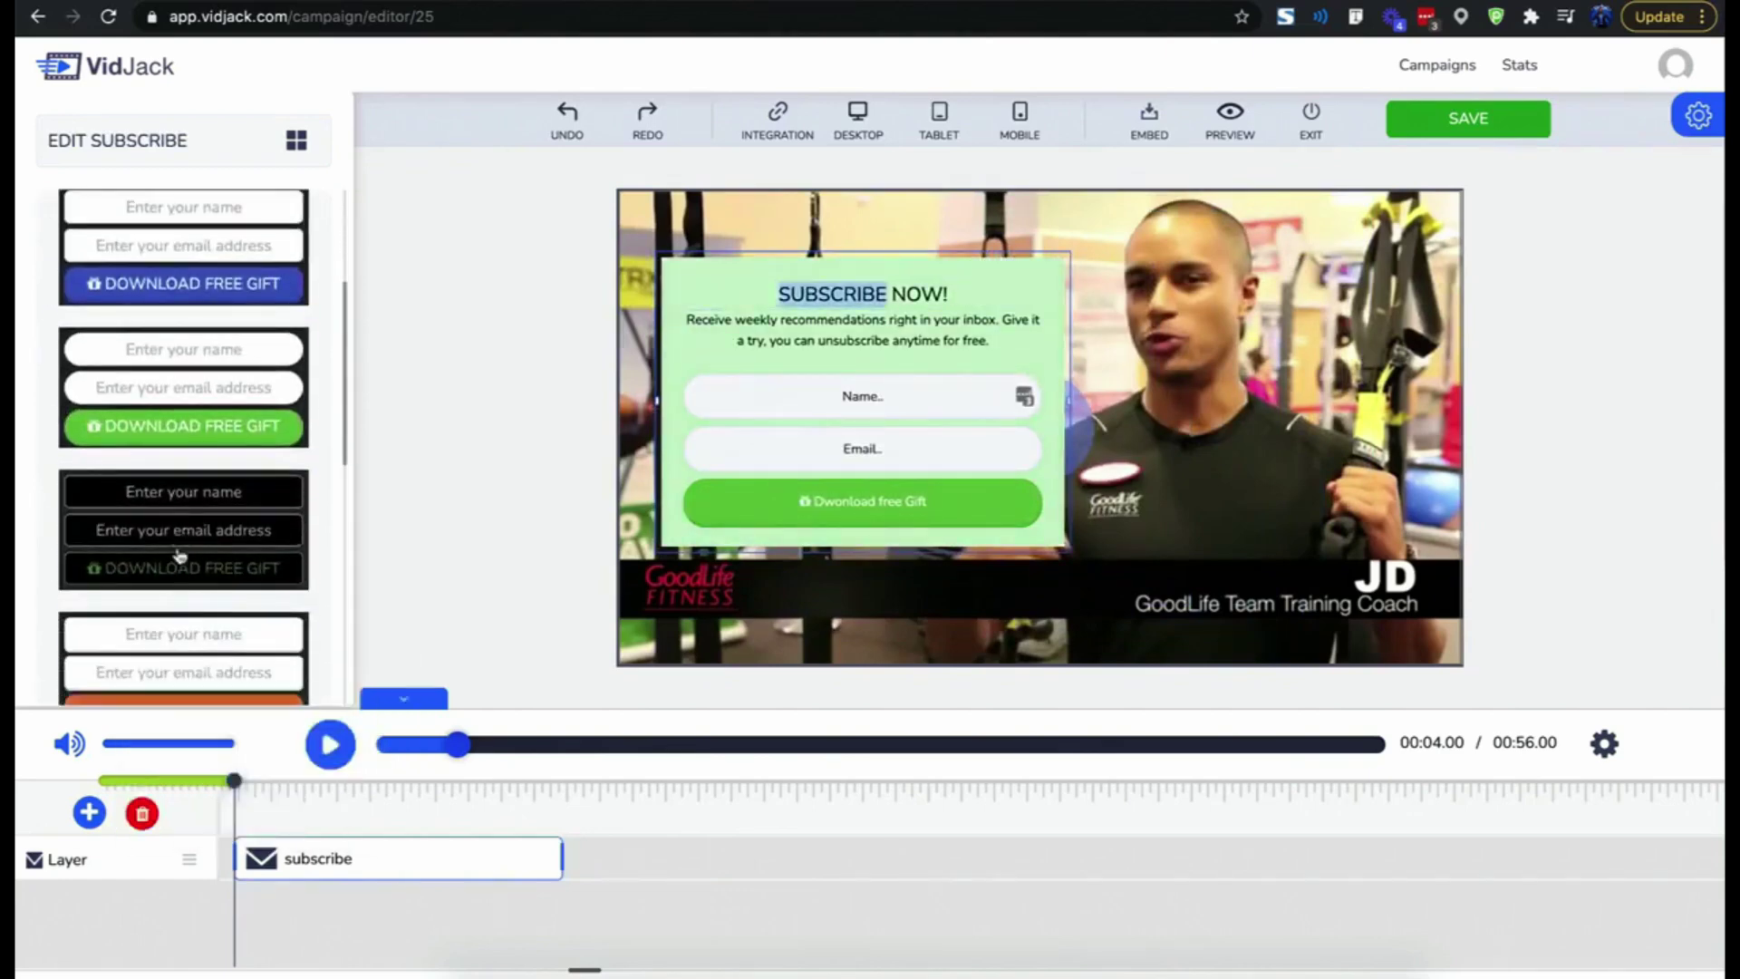
pyautogui.click(179, 640)
# - Change the heading to 'WEIGHT LOSS CHEAT SHEET' and the description to the metabolism tagline
pyautogui.click(868, 312)
pyautogui.hotkey('ctrl', 'a')
pyautogui.write('WEIGHT LOSS CHEAT SHEET')
pyautogui.click(868, 319)
pyautogui.hotkey('ctrl', 'a')
pyautogui.write('Discover 10 Strategies To Boost Metabolism & Burn Fat')
pyautogui.click(577, 418)
# - Set the form's transition to bounceIn and check the mailing integrations without connecting any
pyautogui.scroll(-6, 264, 555)
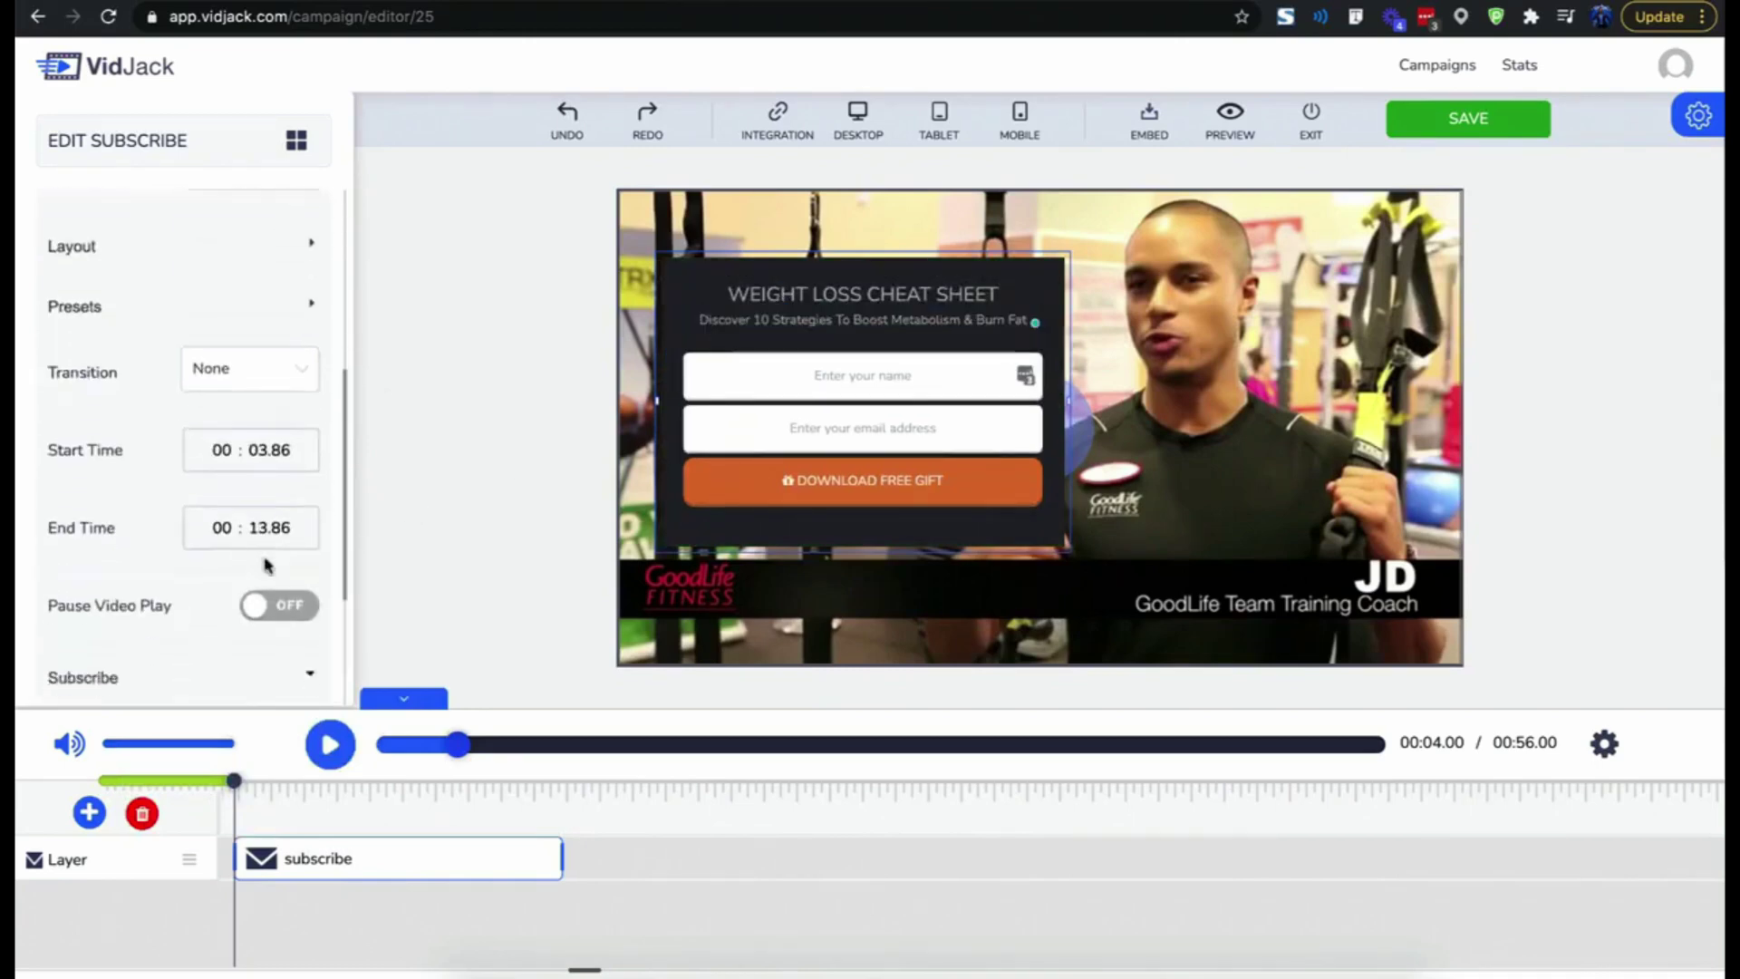
pyautogui.click(239, 233)
pyautogui.click(226, 331)
pyautogui.click(776, 115)
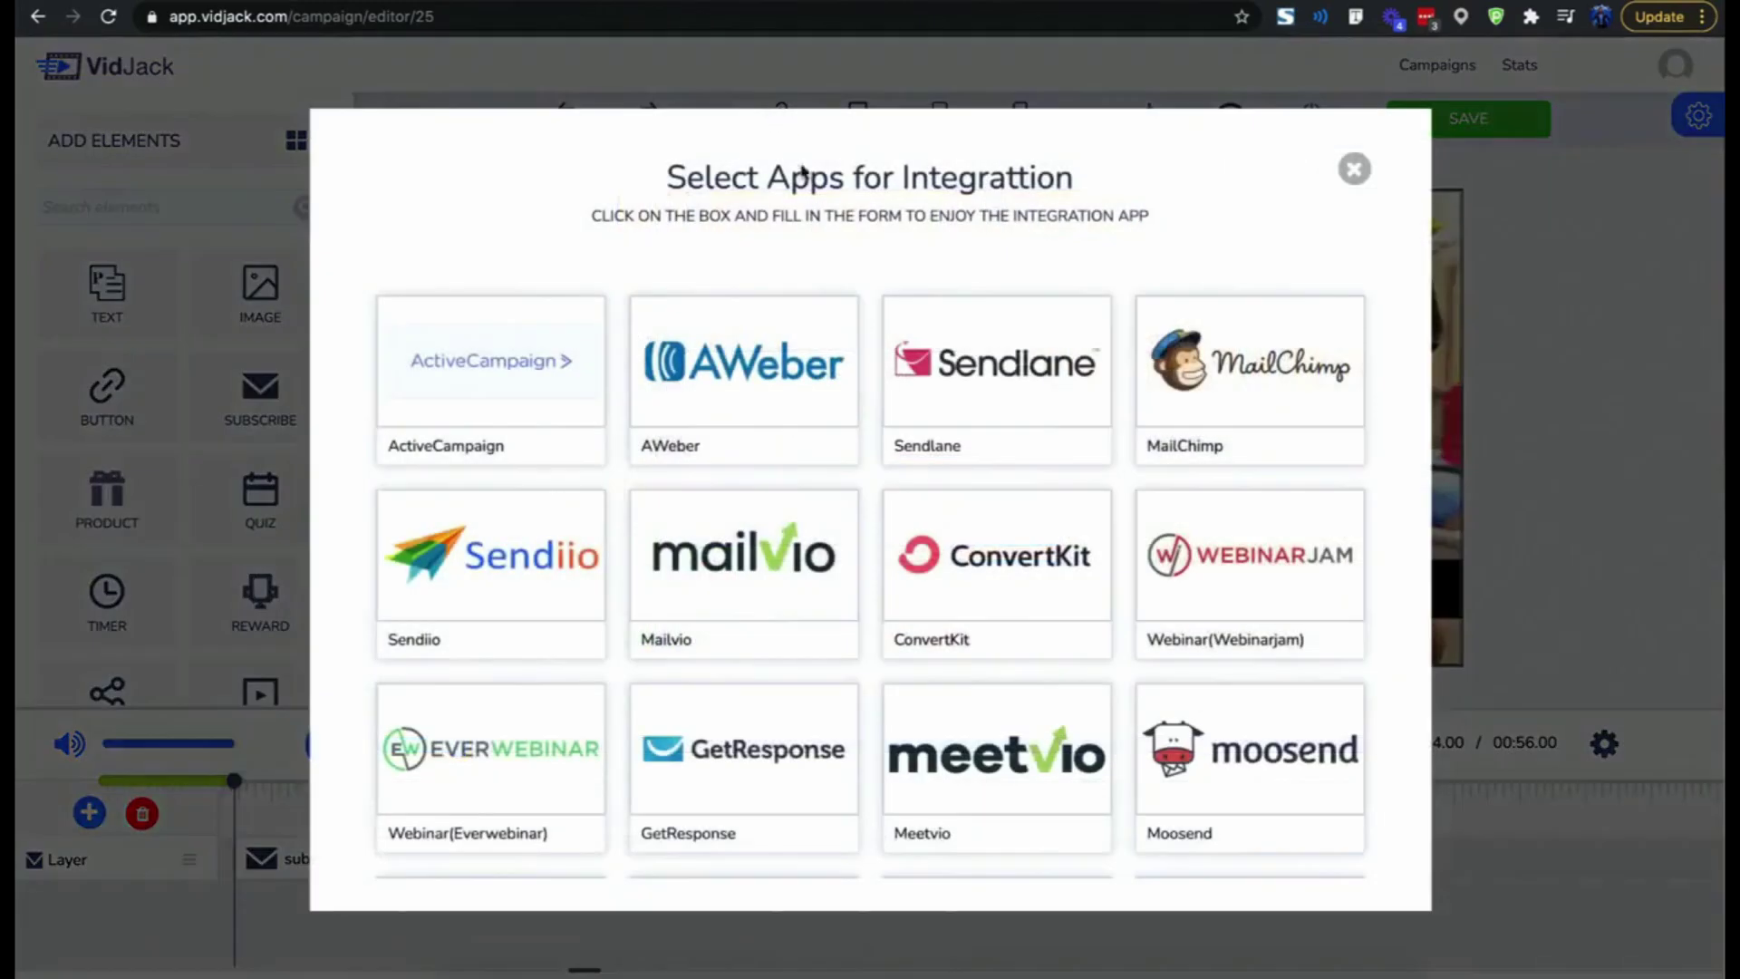
pyautogui.scroll(-3, 828, 441)
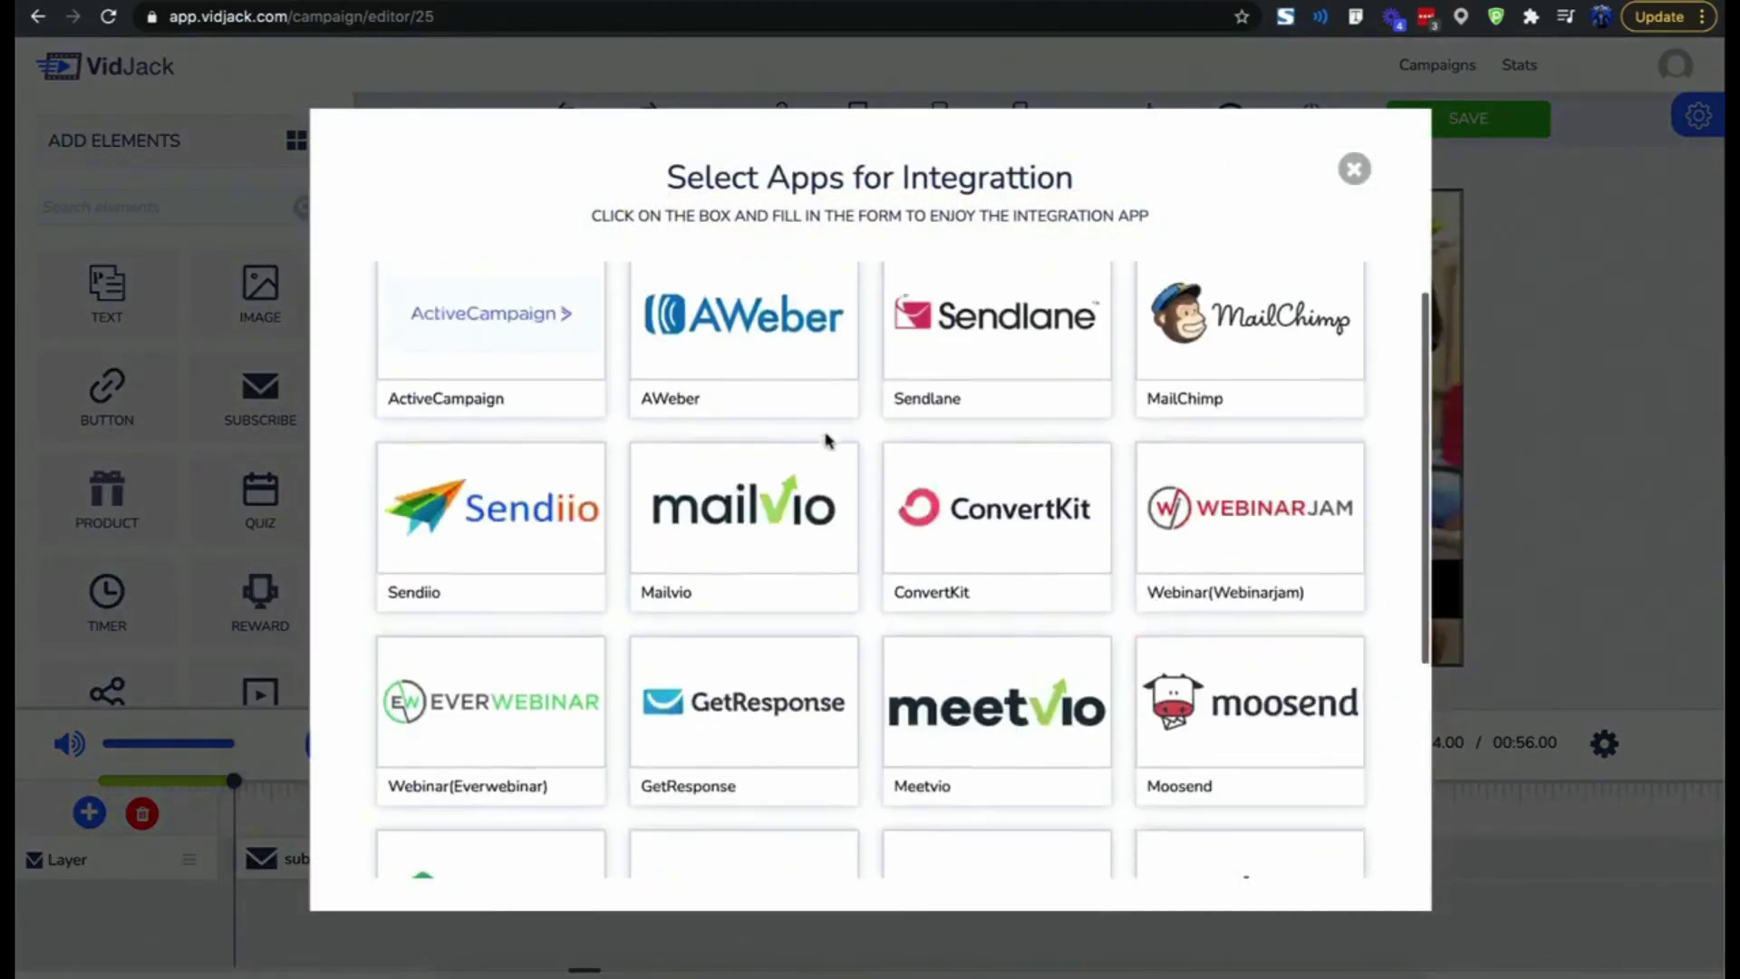
pyautogui.scroll(5, 824, 439)
pyautogui.click(1353, 168)
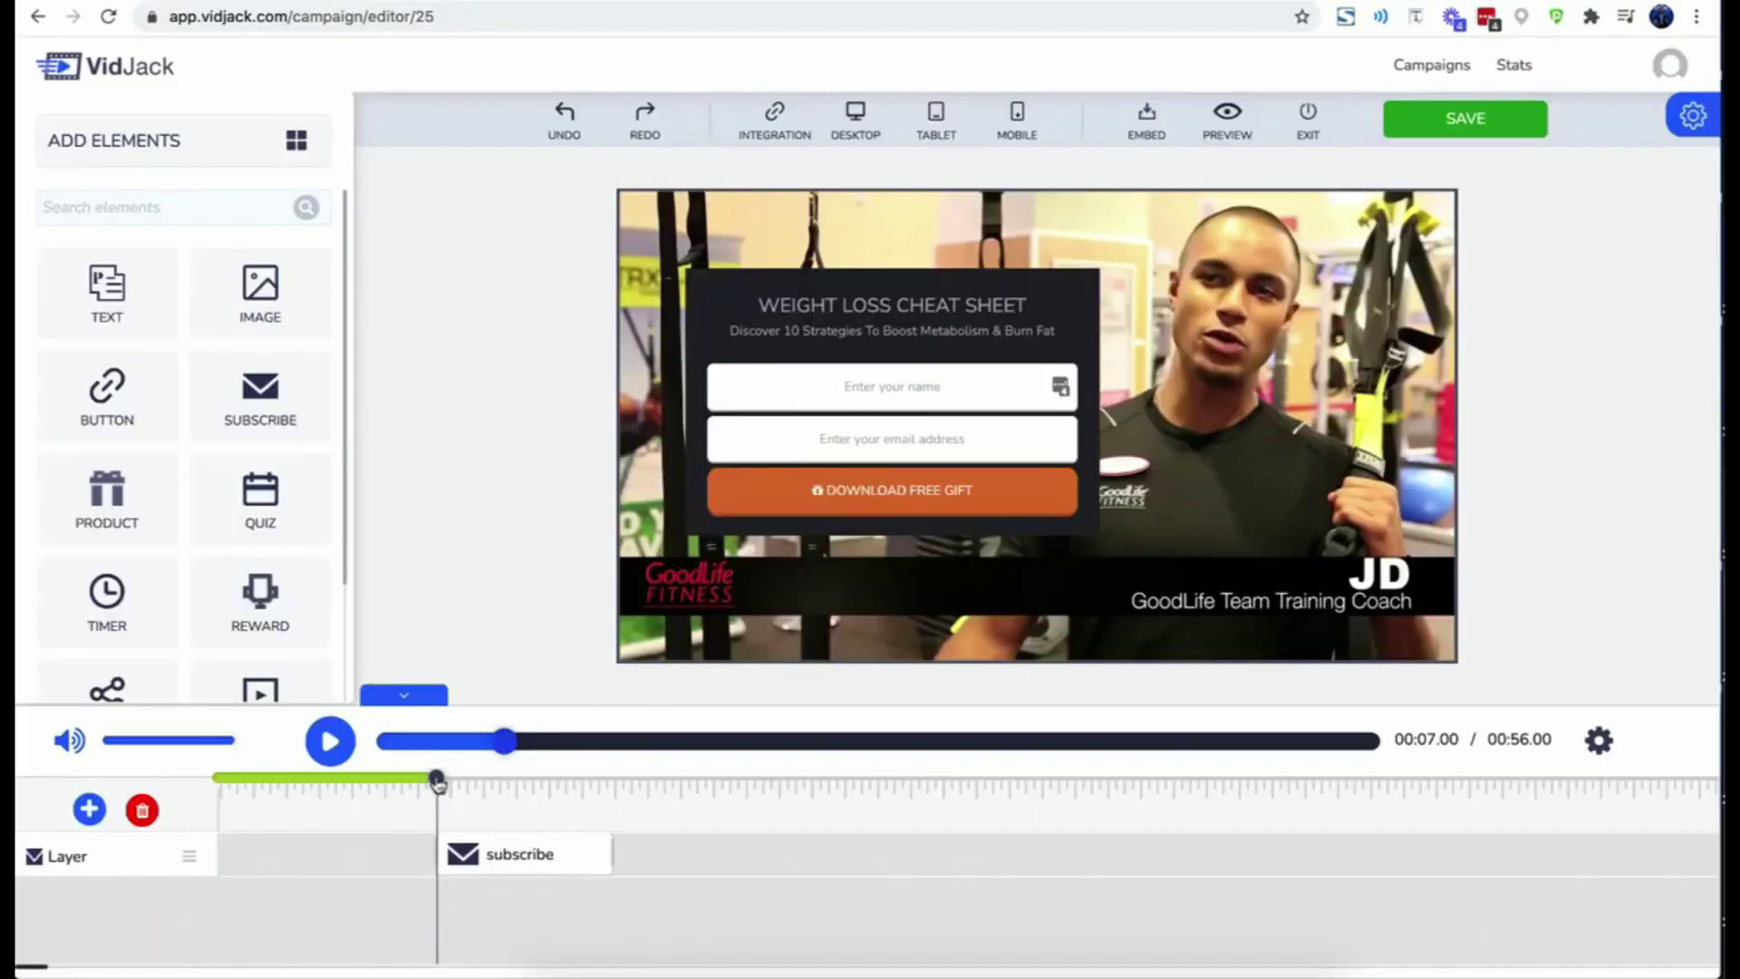
# - Rewind and play the video to preview the opt-in form, then pause
pyautogui.moveTo(436, 783); pyautogui.dragTo(401, 784)
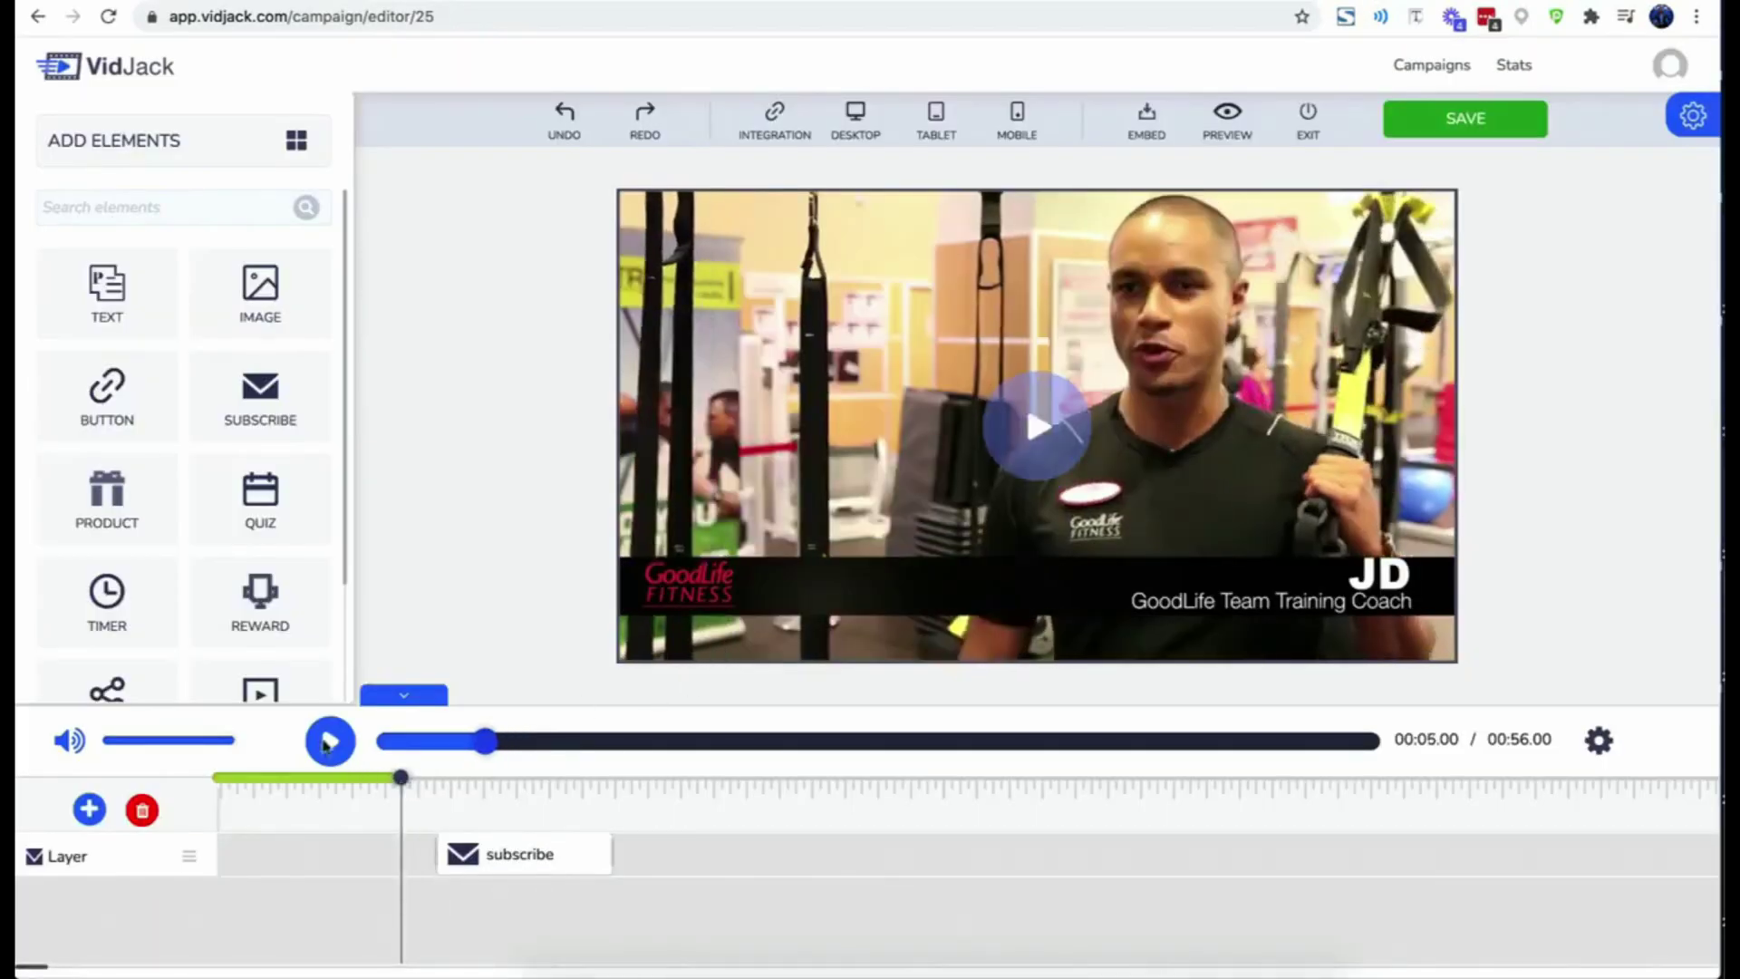
pyautogui.click(329, 742)
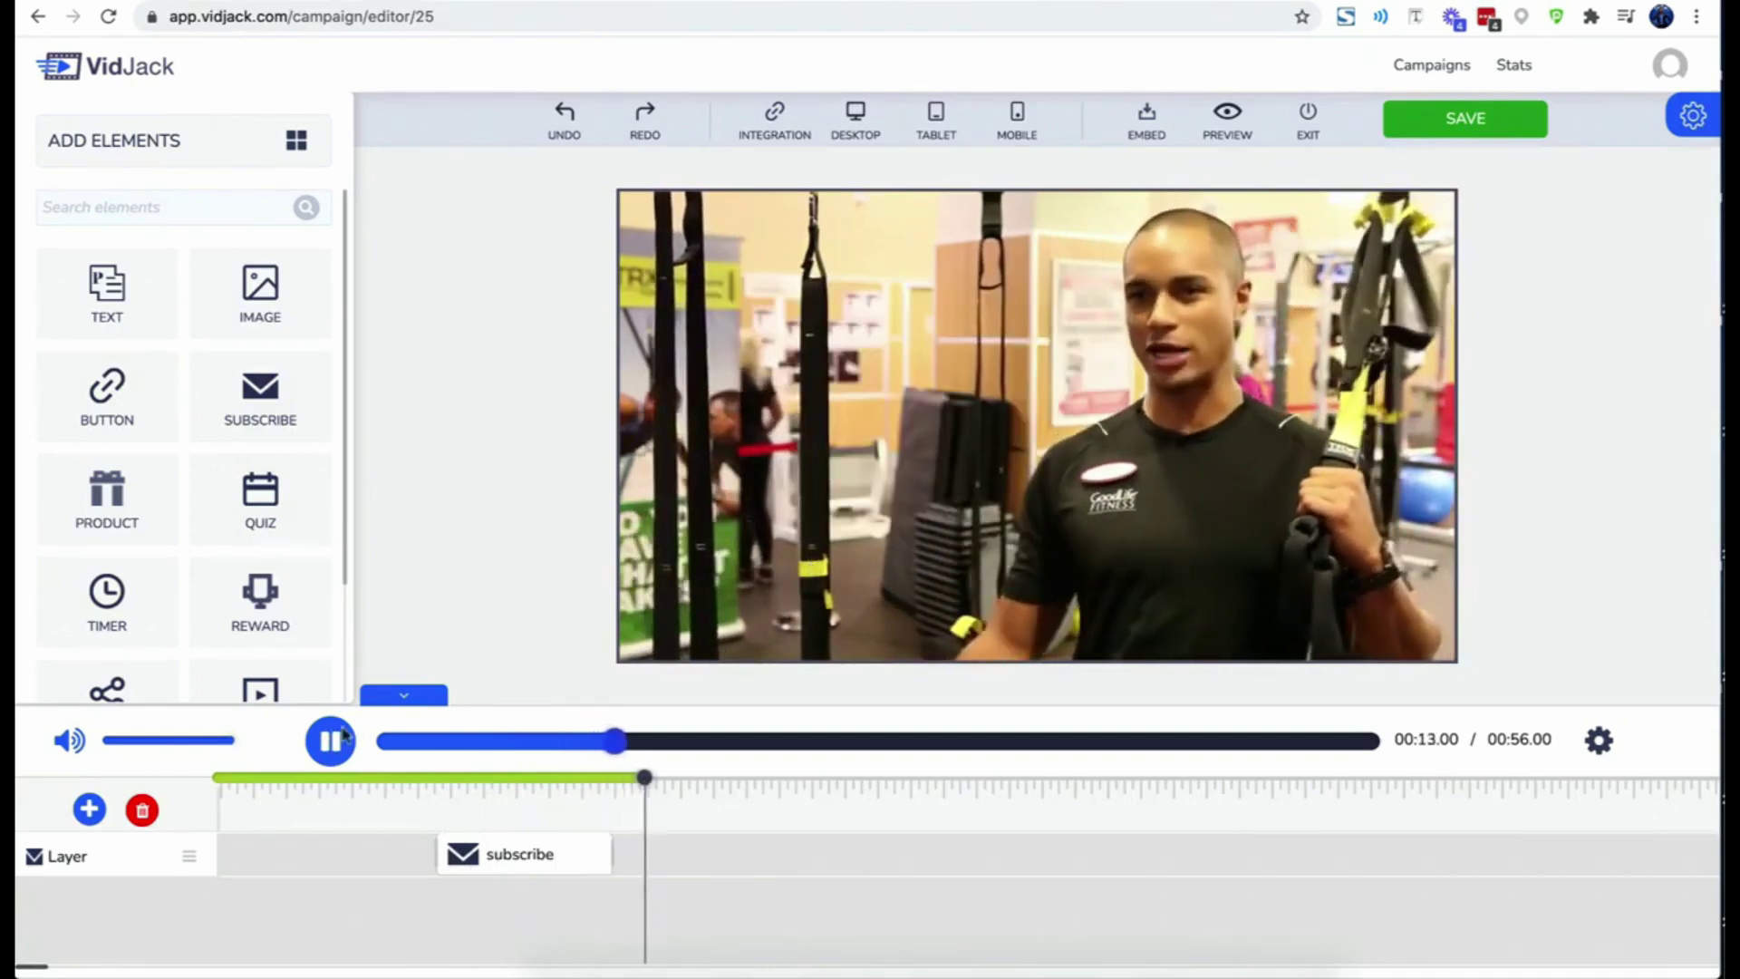
pyautogui.click(310, 745)
# - Check the form's 00:06.56–00:11.96 timing and Pause Video Play setting, then replay
pyautogui.click(530, 861)
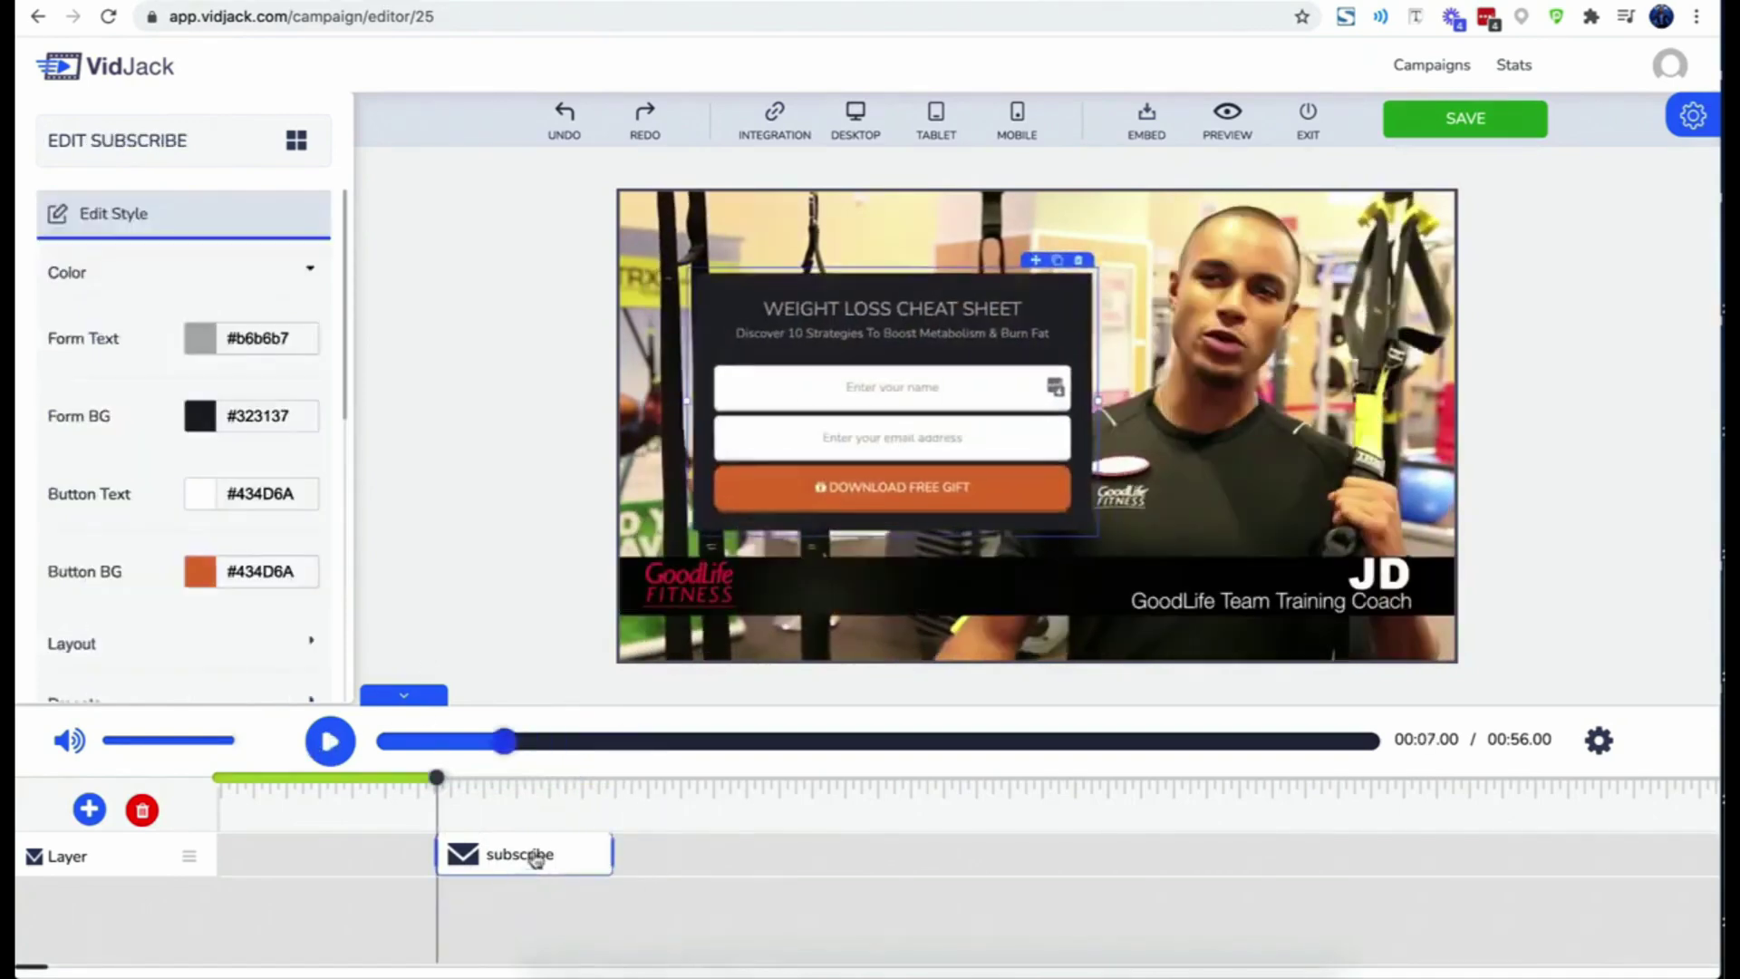
pyautogui.scroll(-1, 299, 589)
pyautogui.scroll(-4, 297, 589)
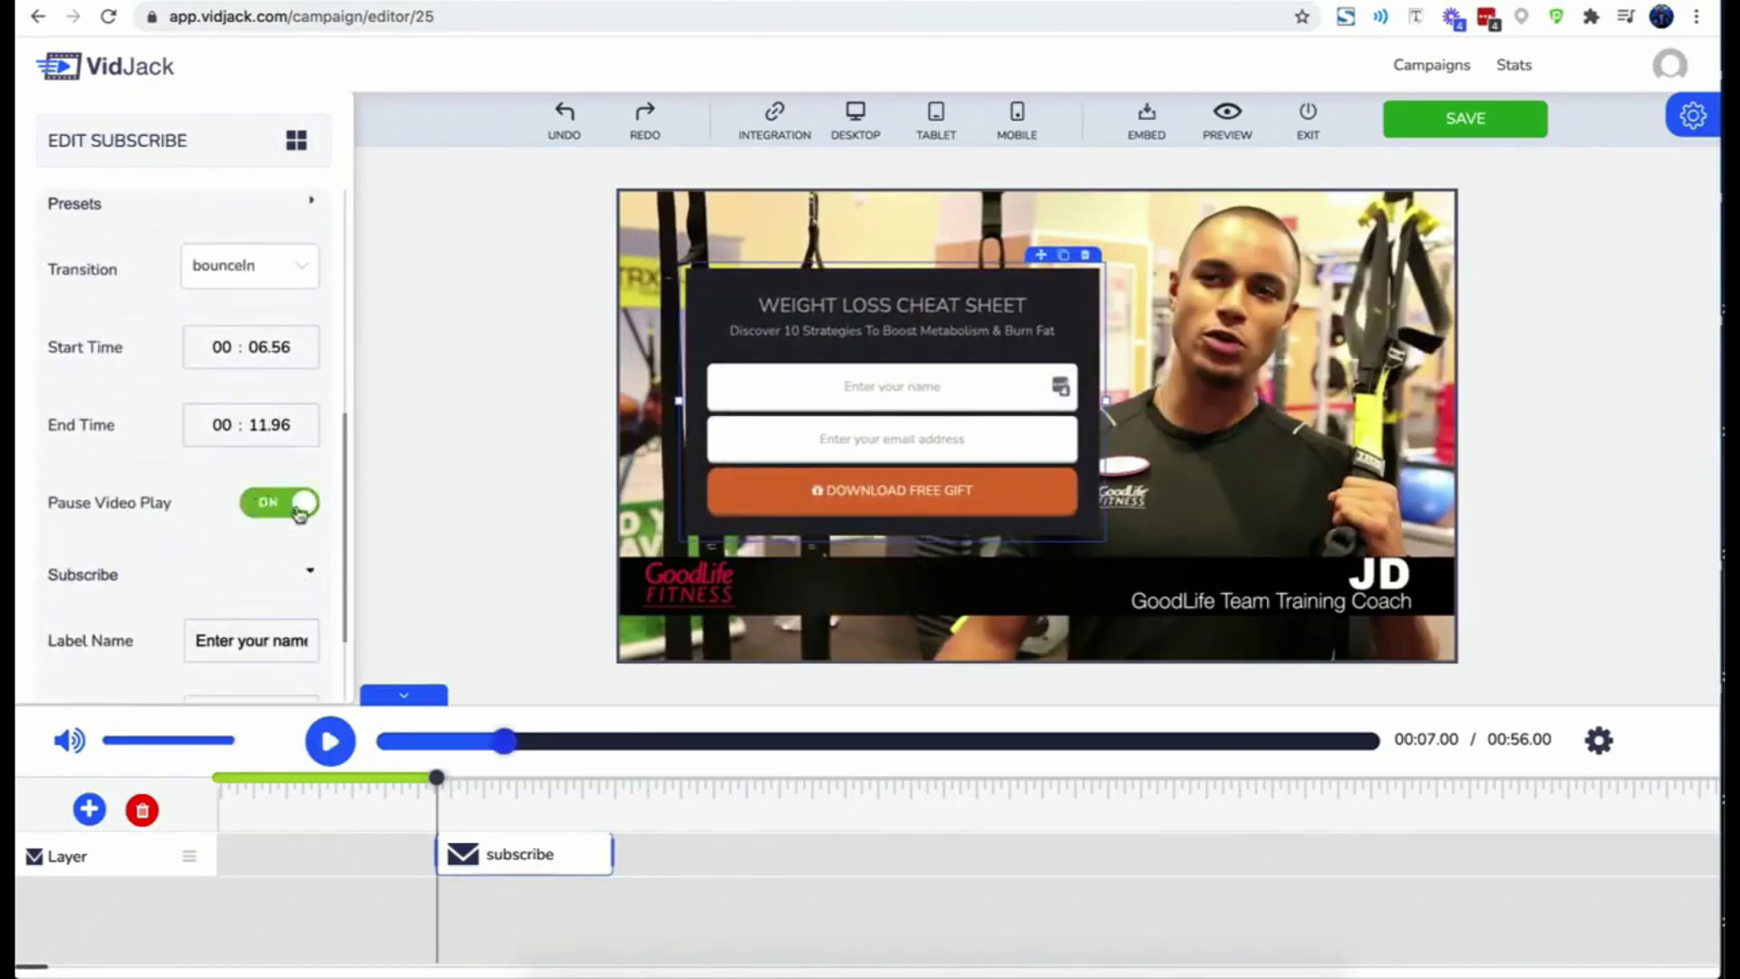
pyautogui.moveTo(436, 784); pyautogui.dragTo(407, 780)
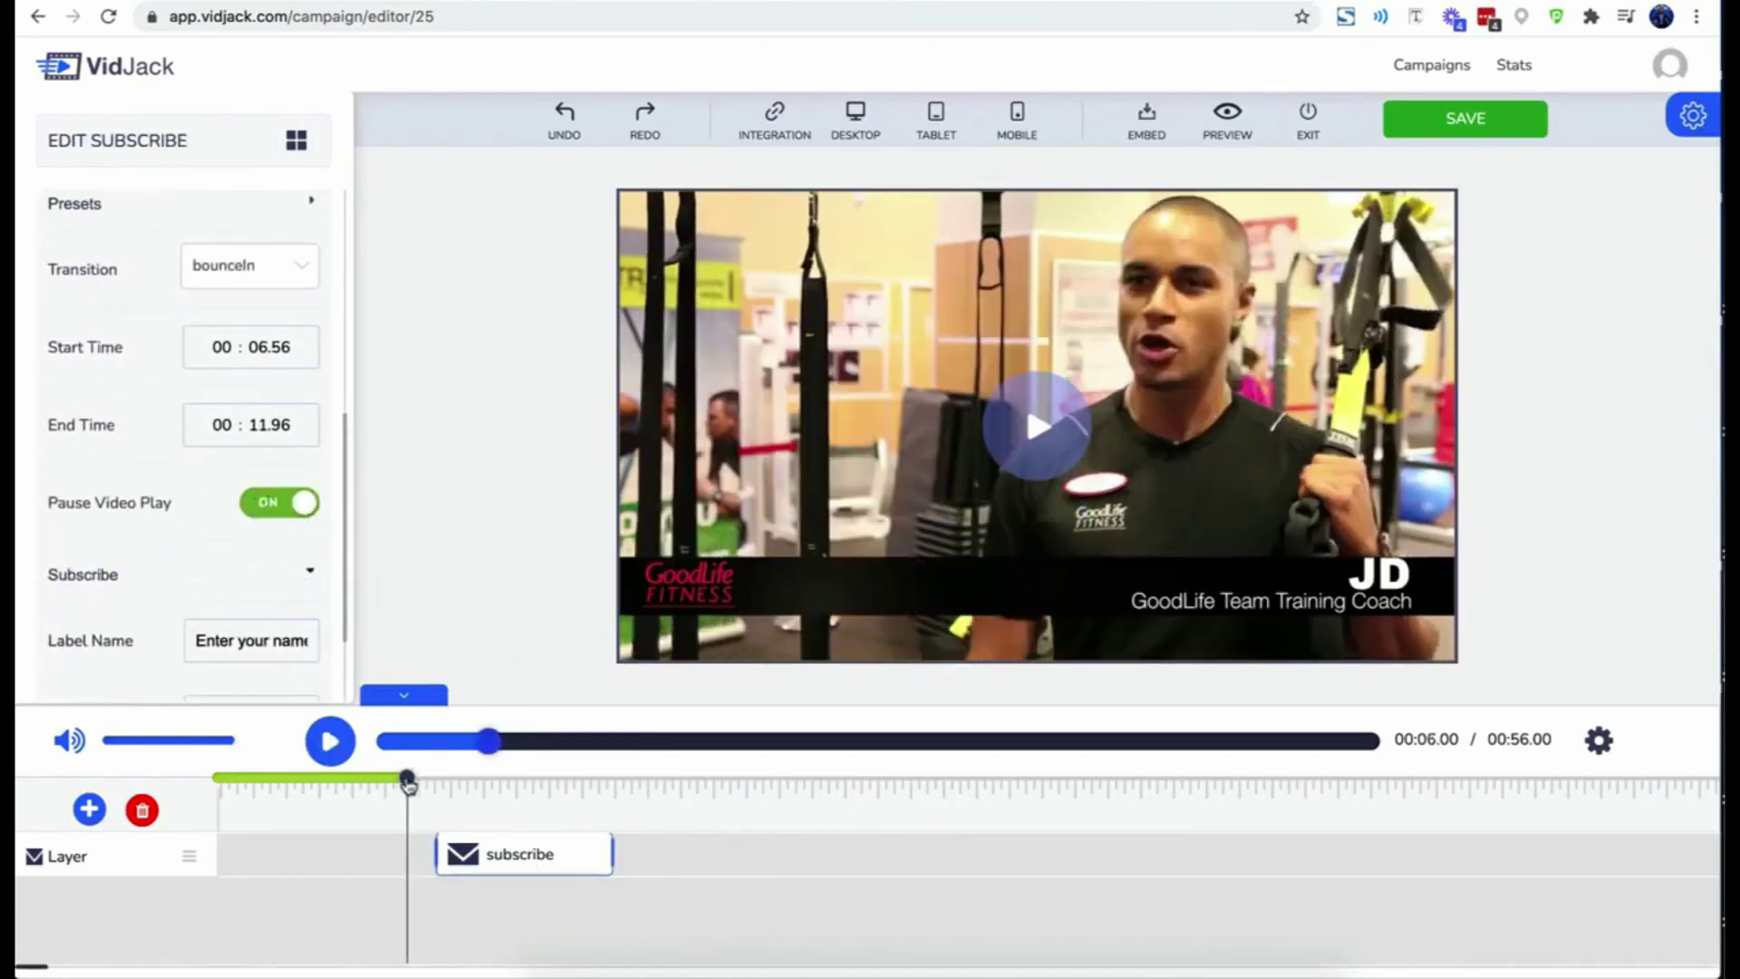
pyautogui.click(334, 745)
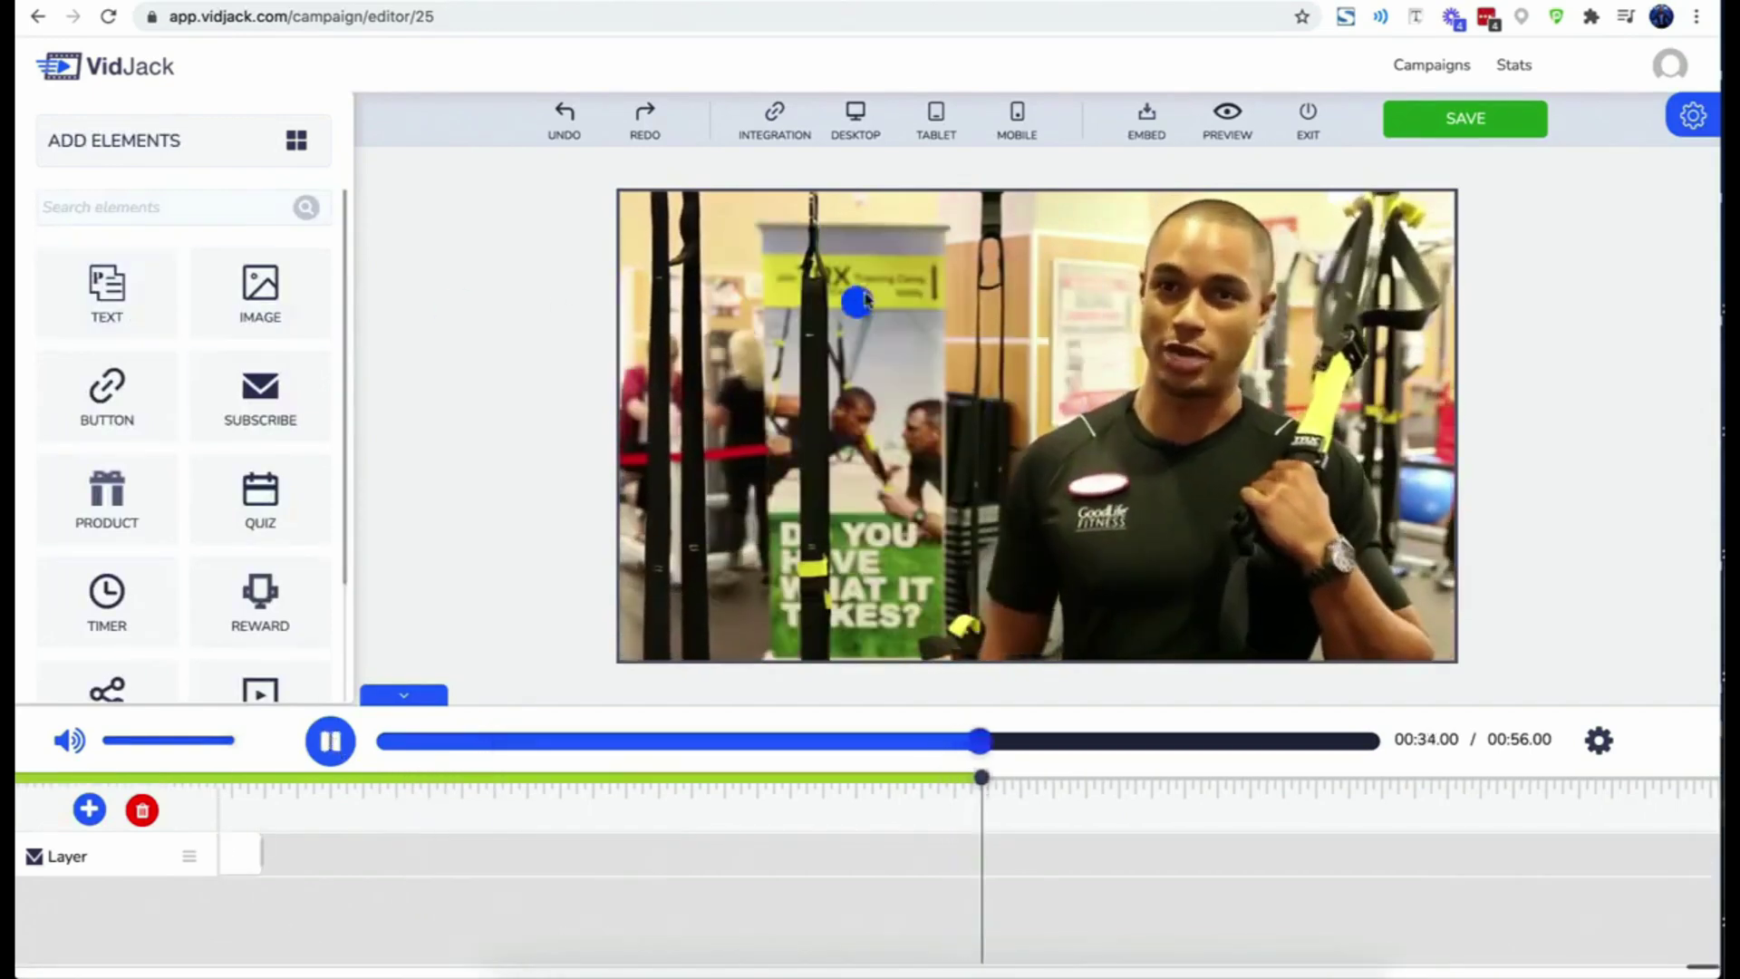
# - Drop a TEXT element onto the gym video to create a 'Hello world' layer
pyautogui.moveTo(940, 294); pyautogui.dragTo(940, 294)
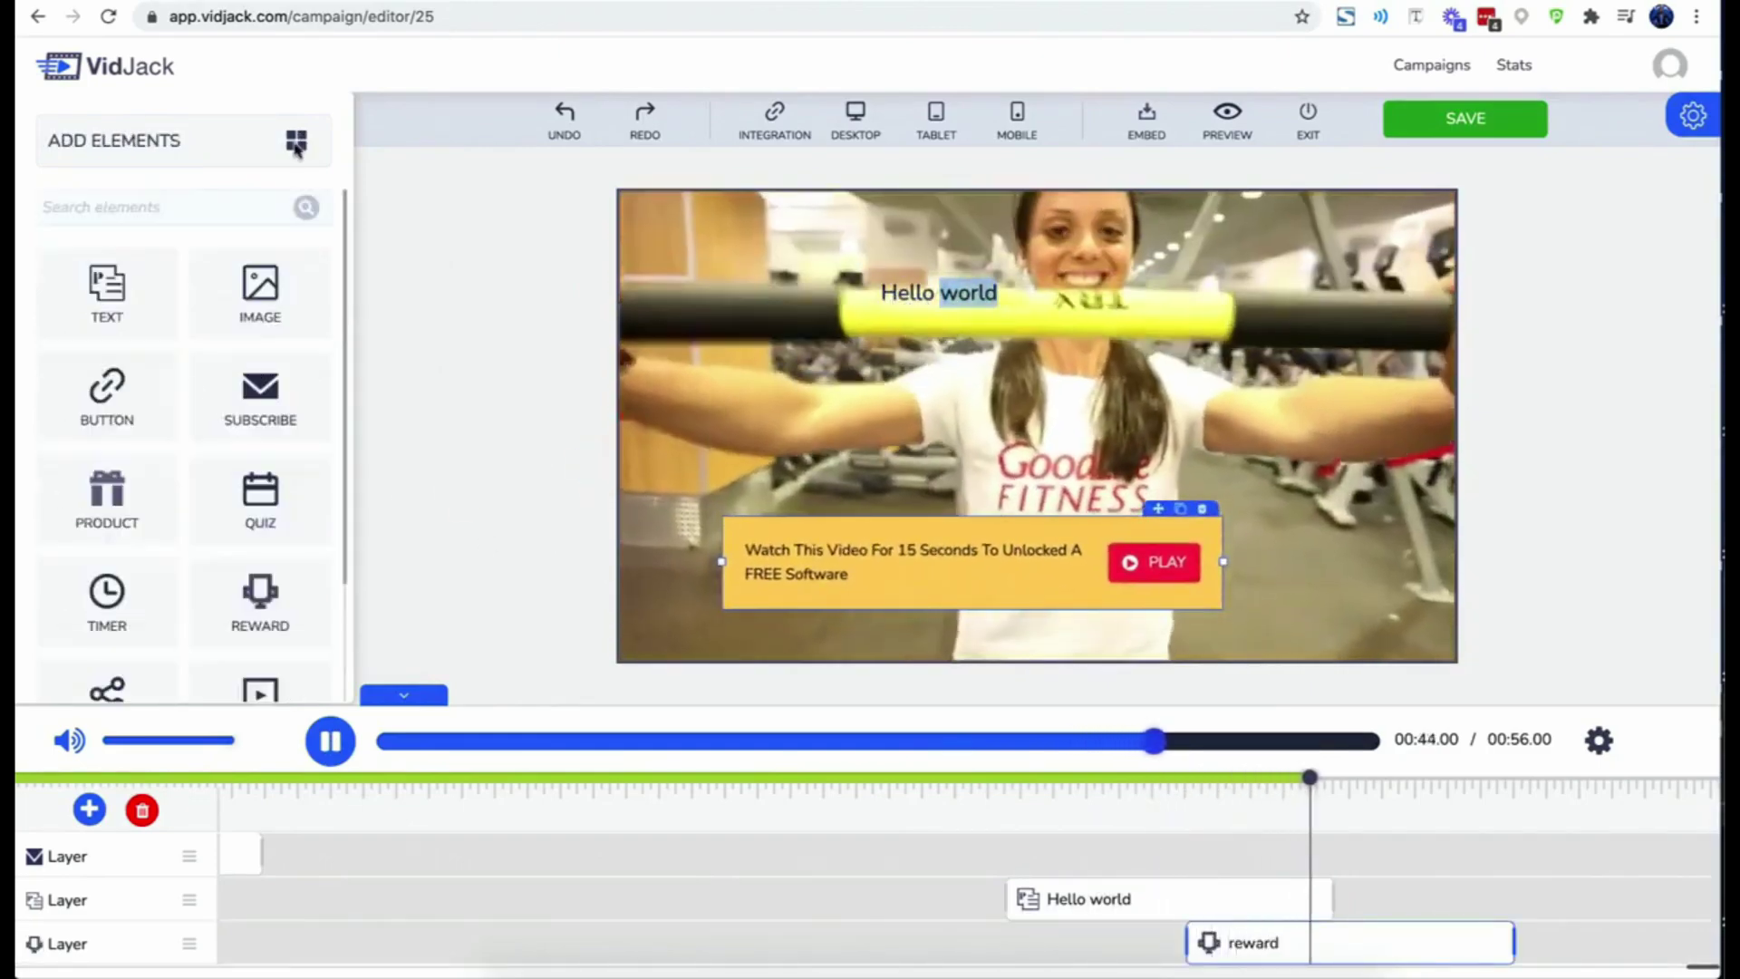
# - Open the OFFER EXPIRES SOON timer's settings, then add a product card with the black shoe image
pyautogui.scroll(-2, 145, 458)
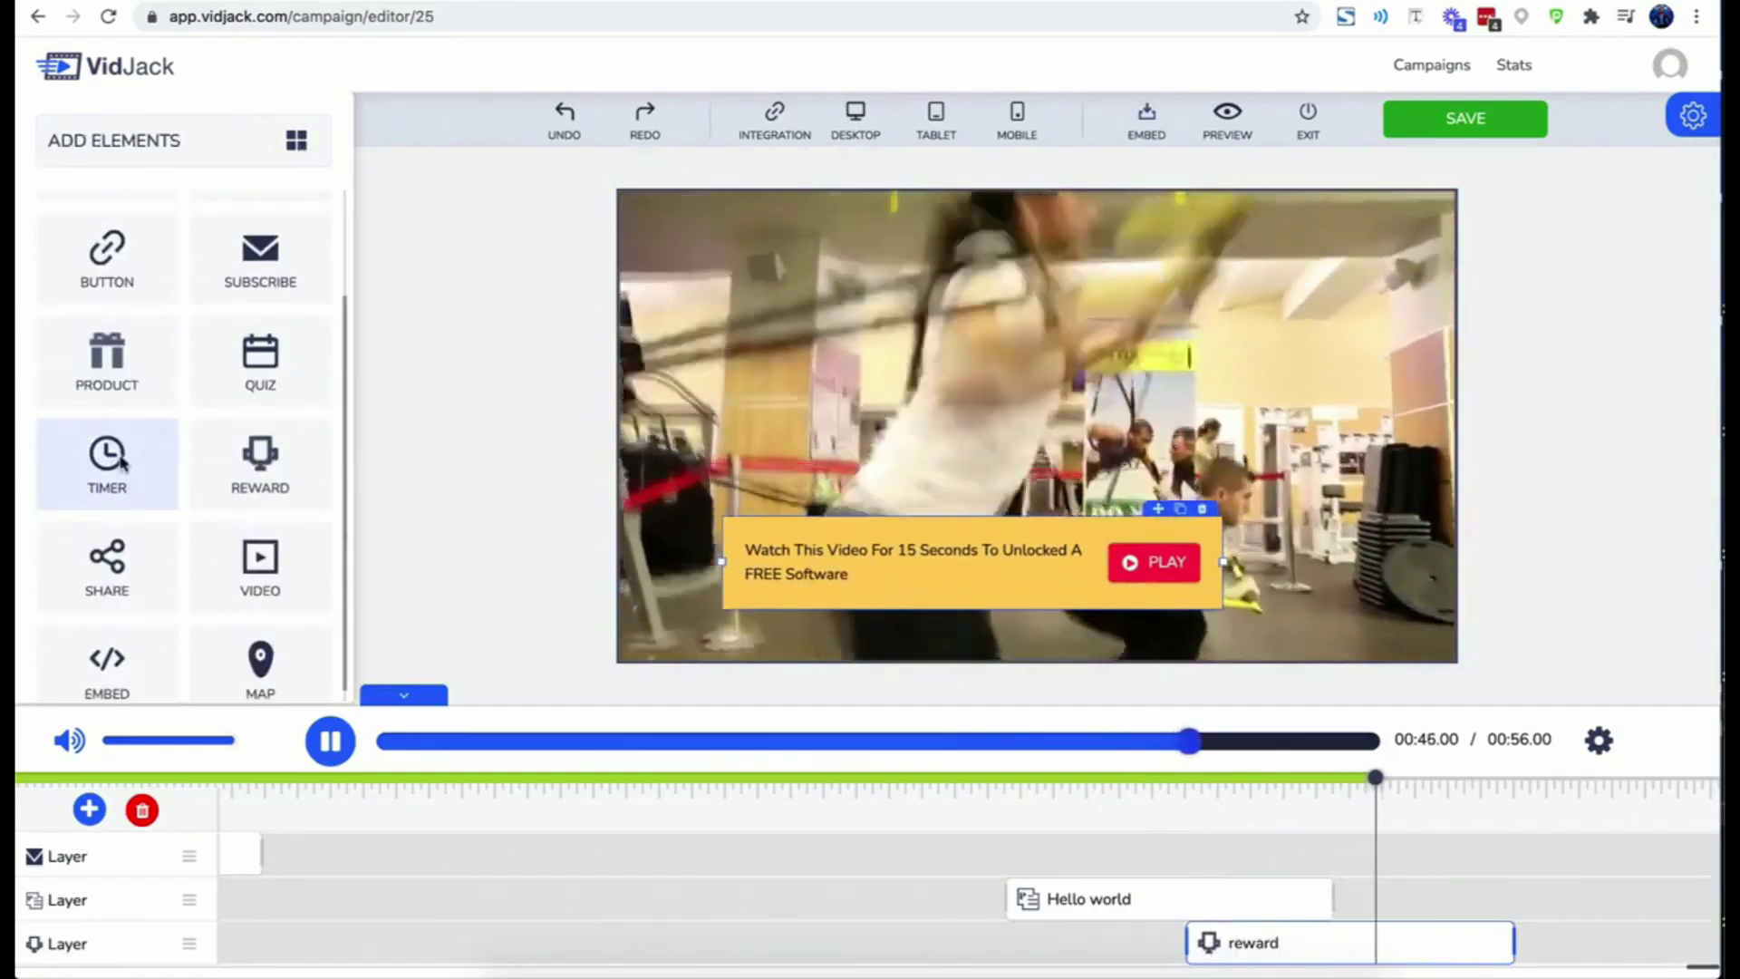
pyautogui.click(1028, 326)
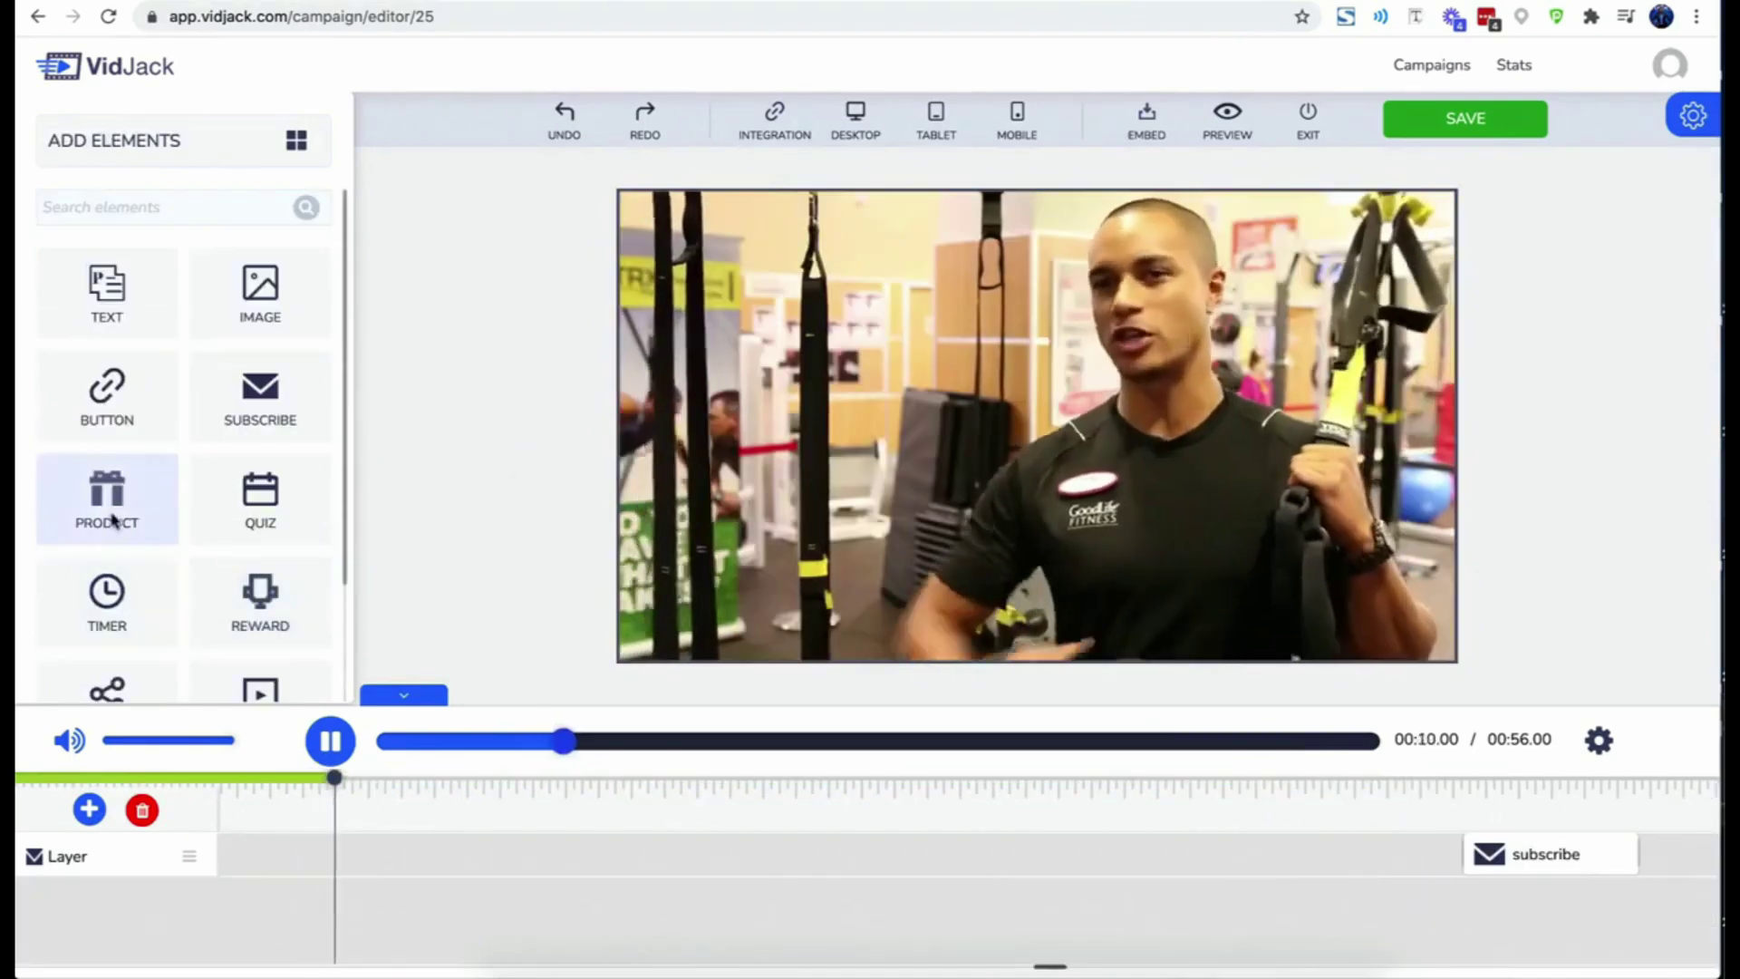
pyautogui.moveTo(109, 505); pyautogui.dragTo(979, 404)
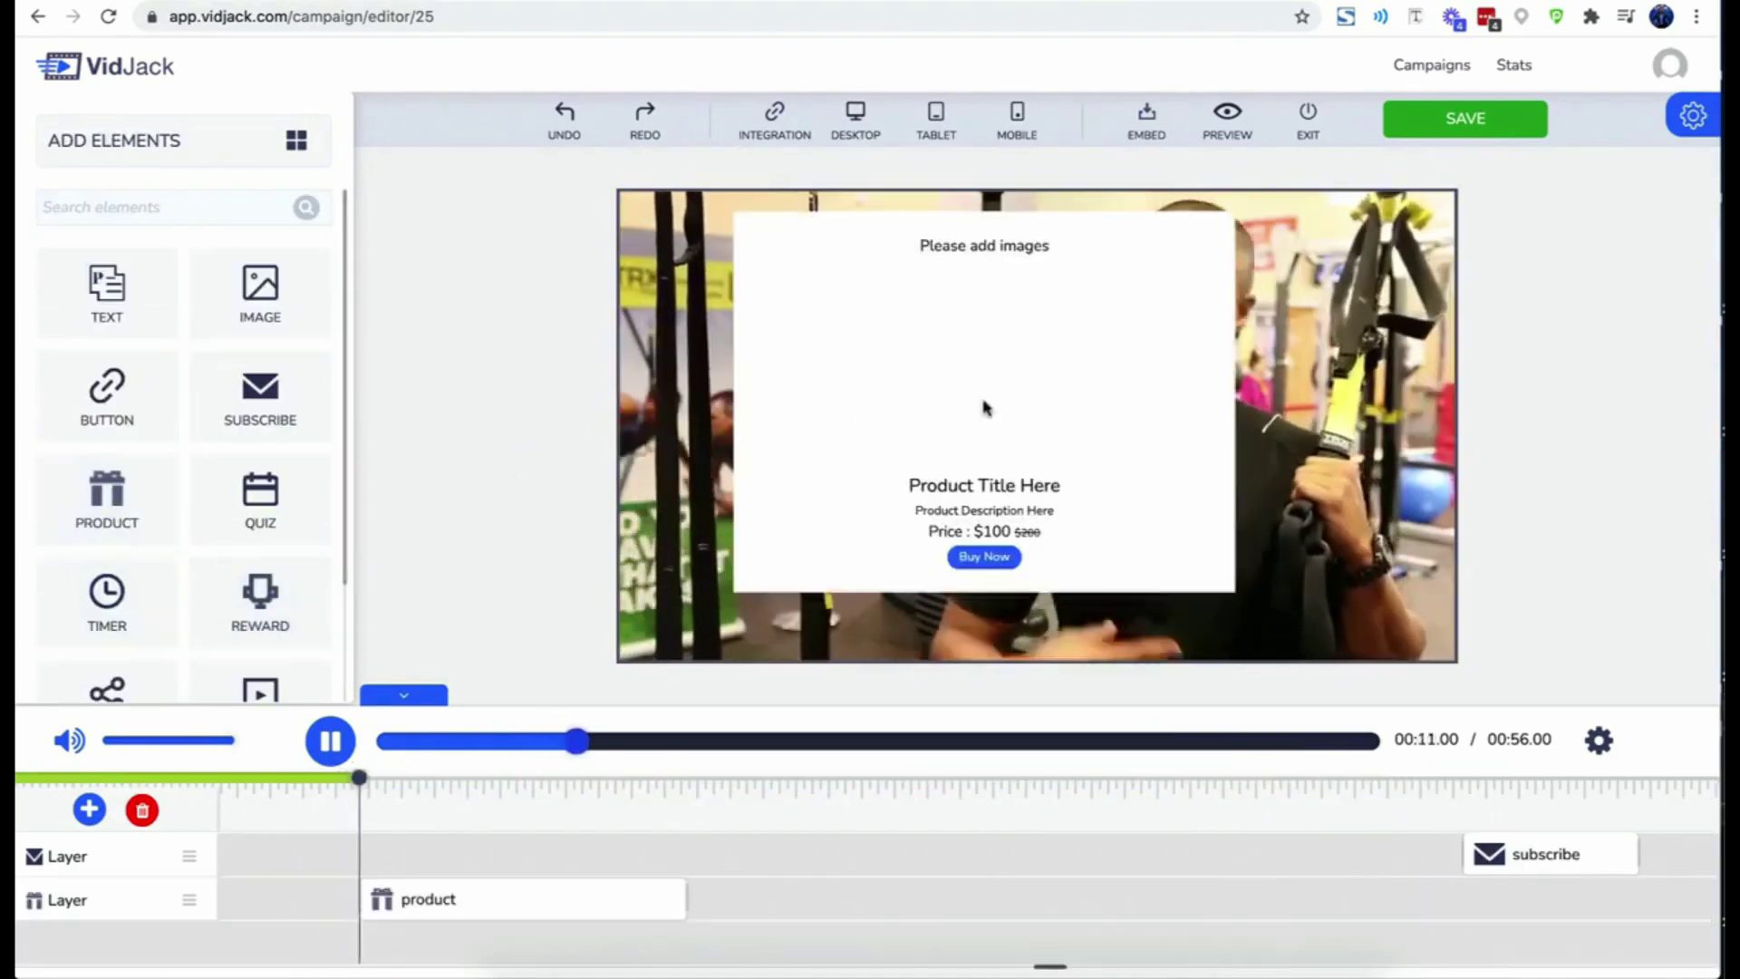
pyautogui.click(1152, 367)
pyautogui.scroll(-6, 175, 506)
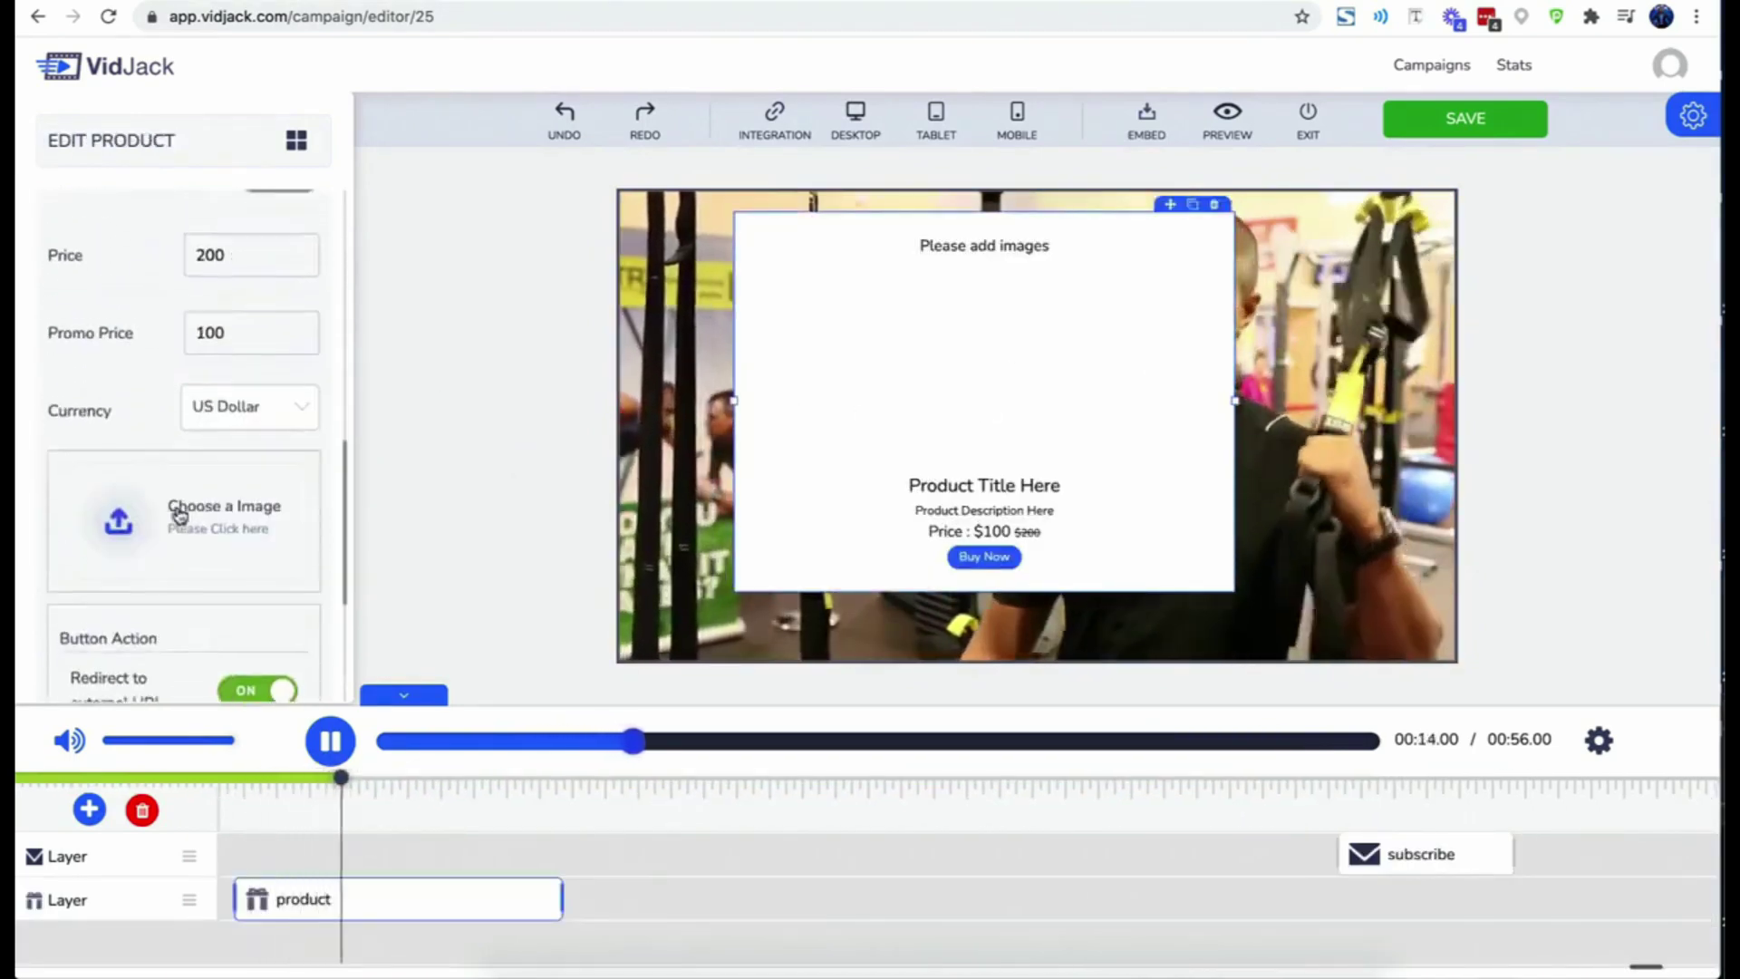
pyautogui.click(175, 507)
pyautogui.click(607, 540)
pyautogui.click(986, 827)
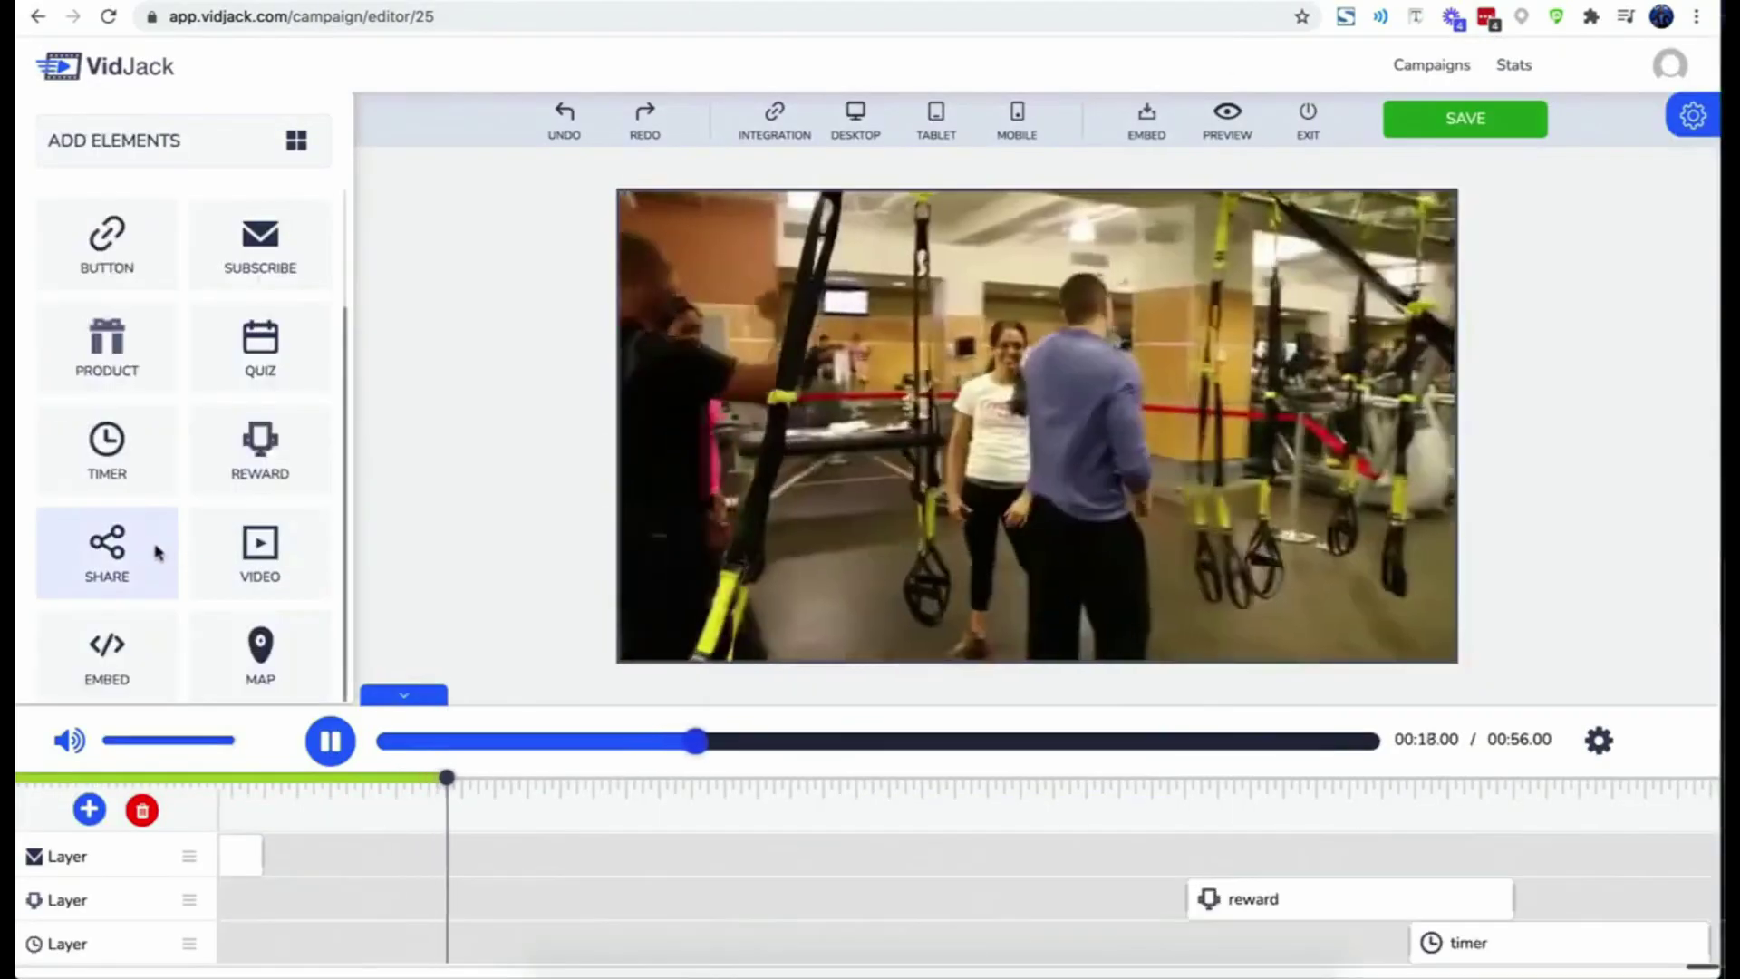
# - Add social share icons and move them to the video's upper right
pyautogui.click(107, 552)
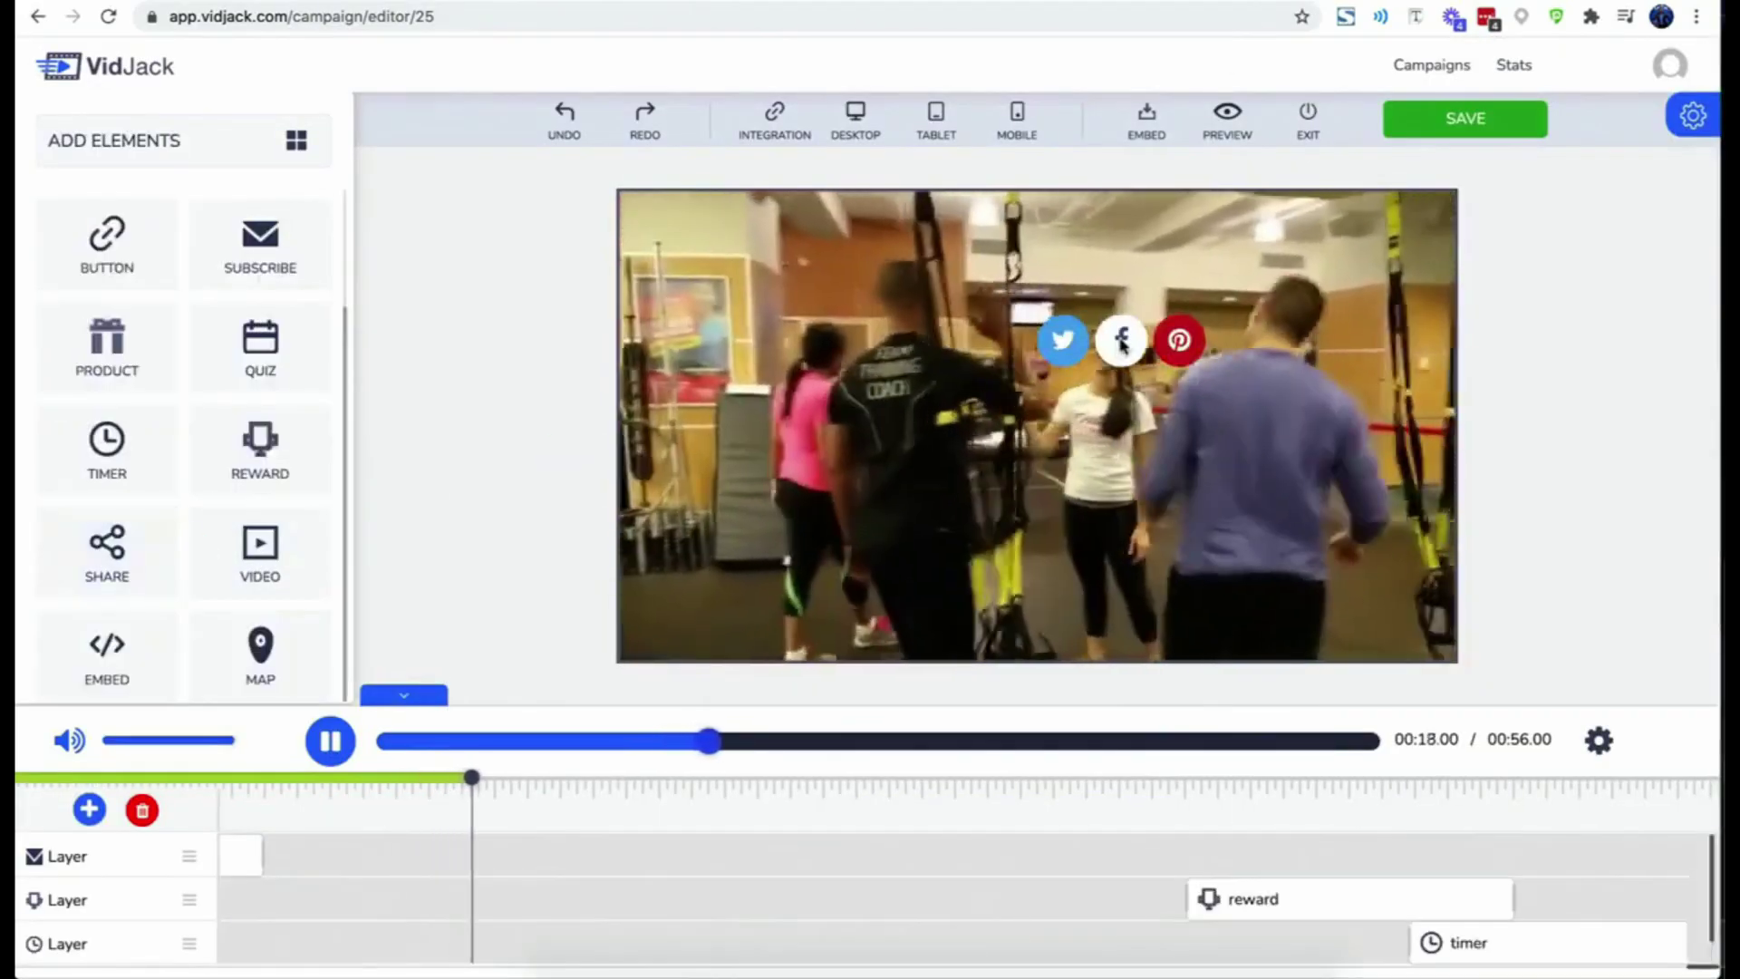
pyautogui.moveTo(1118, 338); pyautogui.dragTo(1289, 291)
pyautogui.click(752, 373)
# - Add an image layer using the stock people cut-out of a man holding a blank sign
pyautogui.click(833, 367)
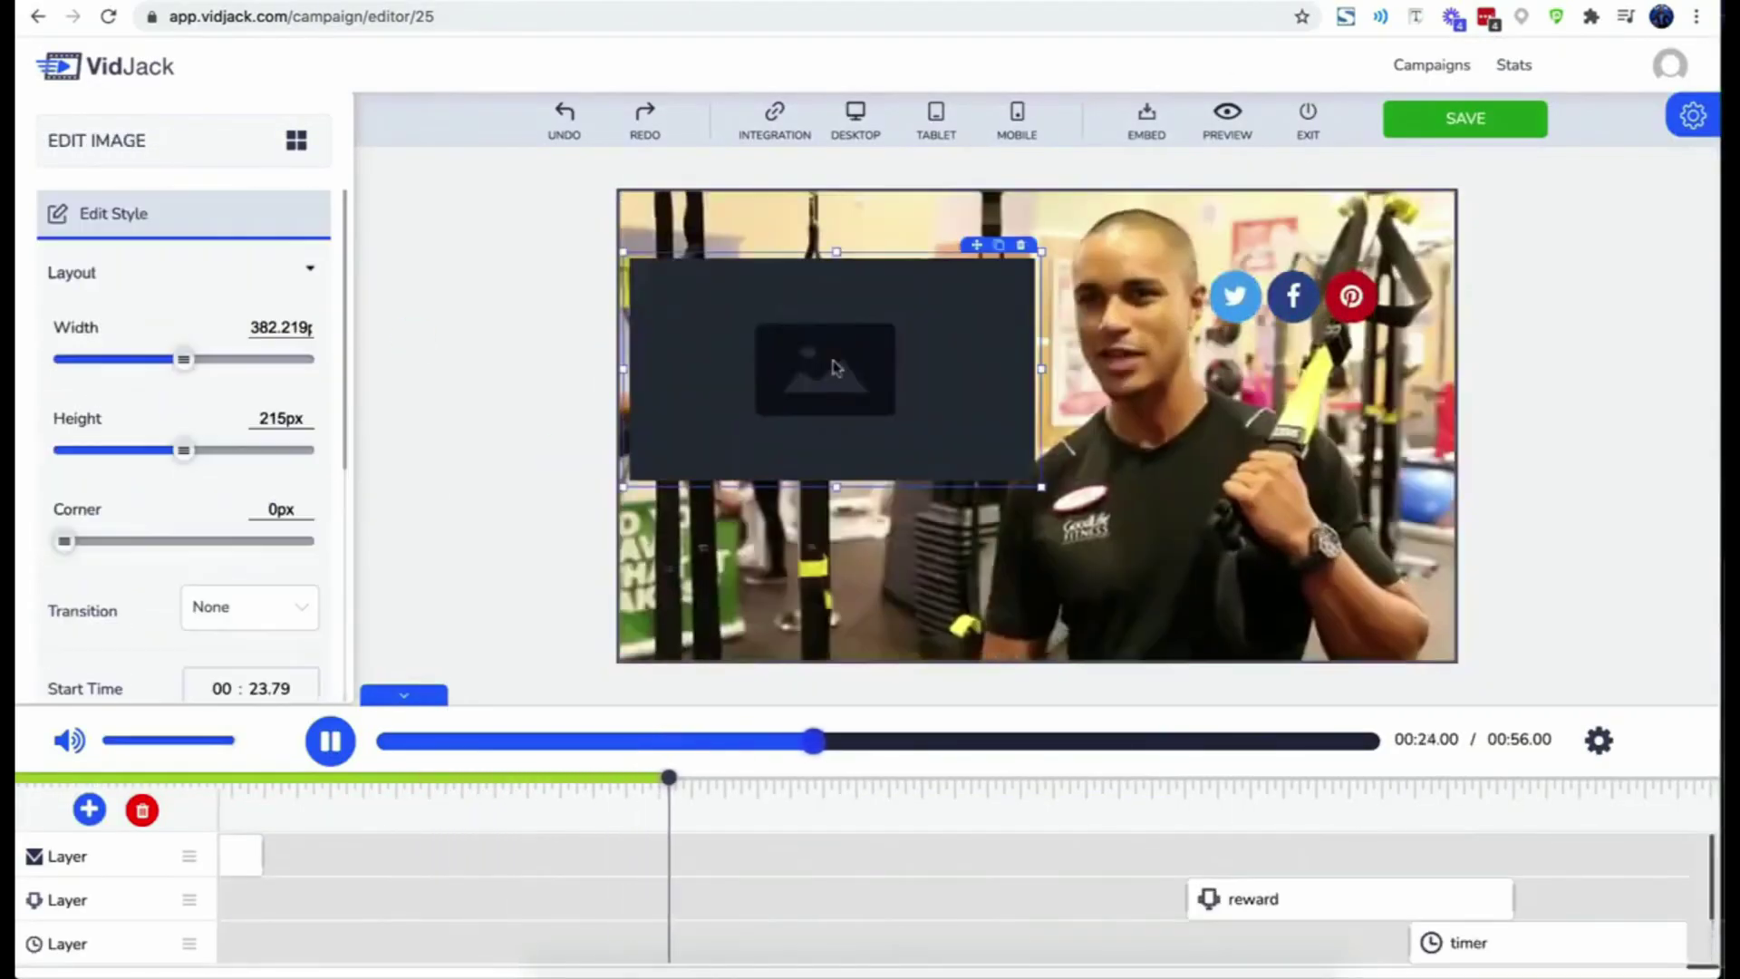
pyautogui.scroll(-5, 182, 498)
pyautogui.click(194, 614)
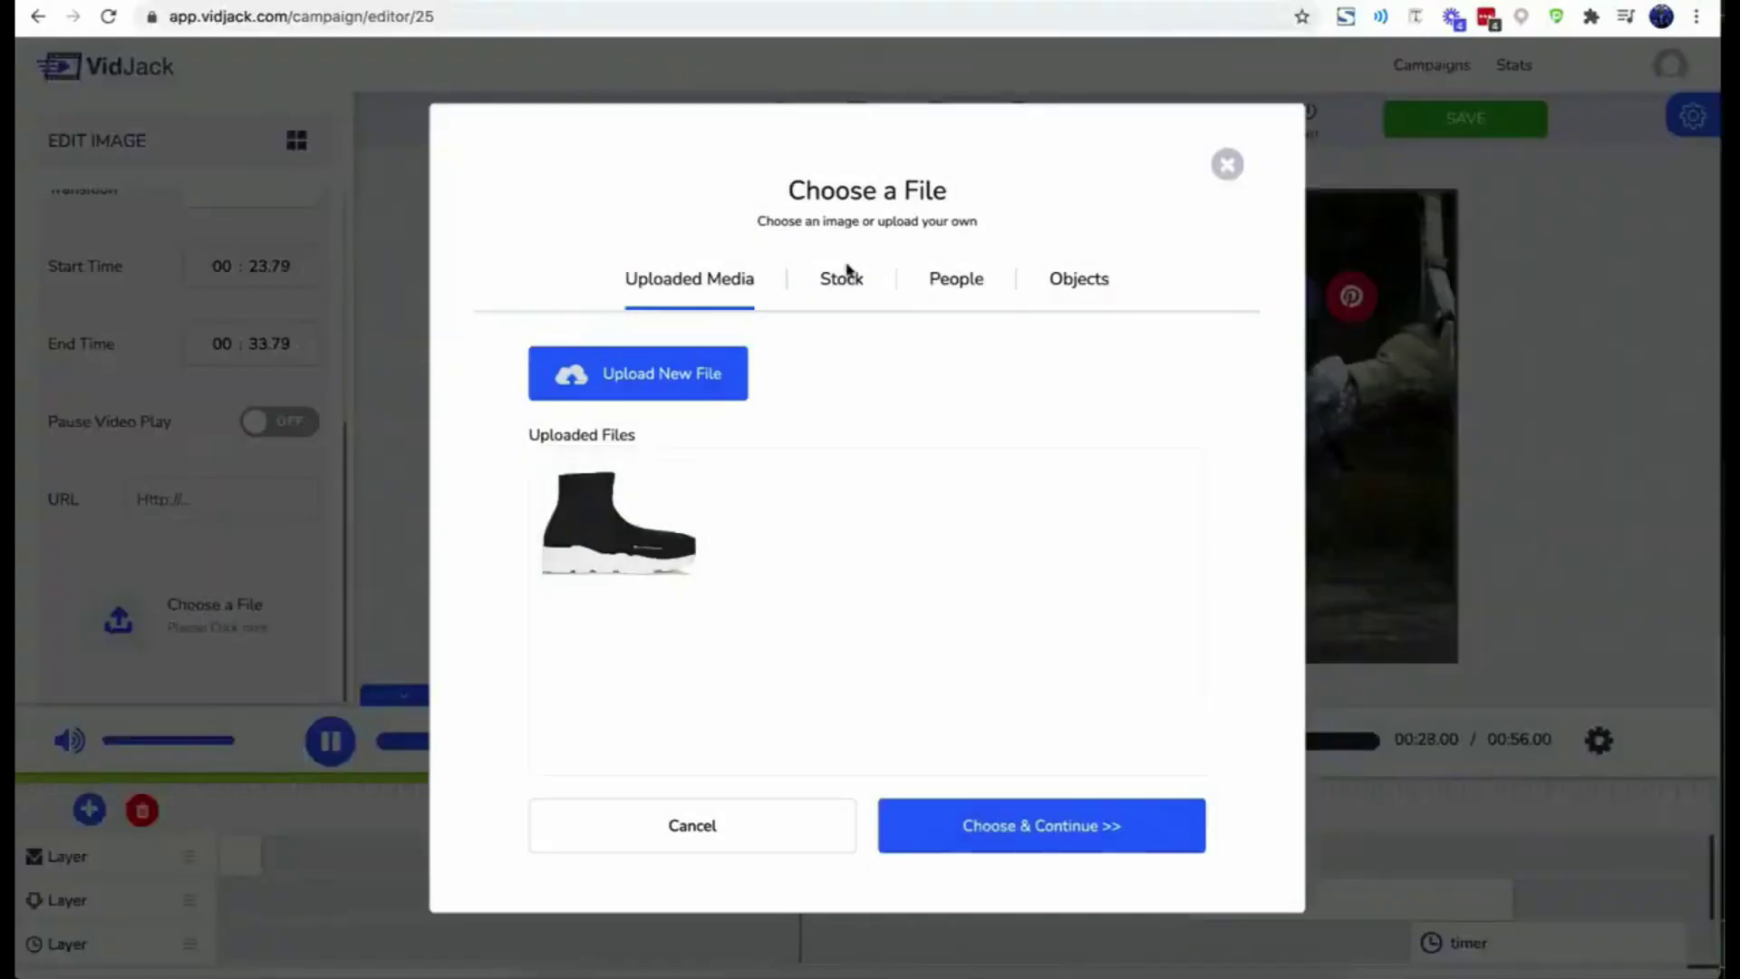
pyautogui.click(843, 279)
pyautogui.click(732, 405)
pyautogui.scroll(-5, 916, 544)
pyautogui.click(951, 279)
pyautogui.scroll(-10, 927, 431)
pyautogui.click(1073, 282)
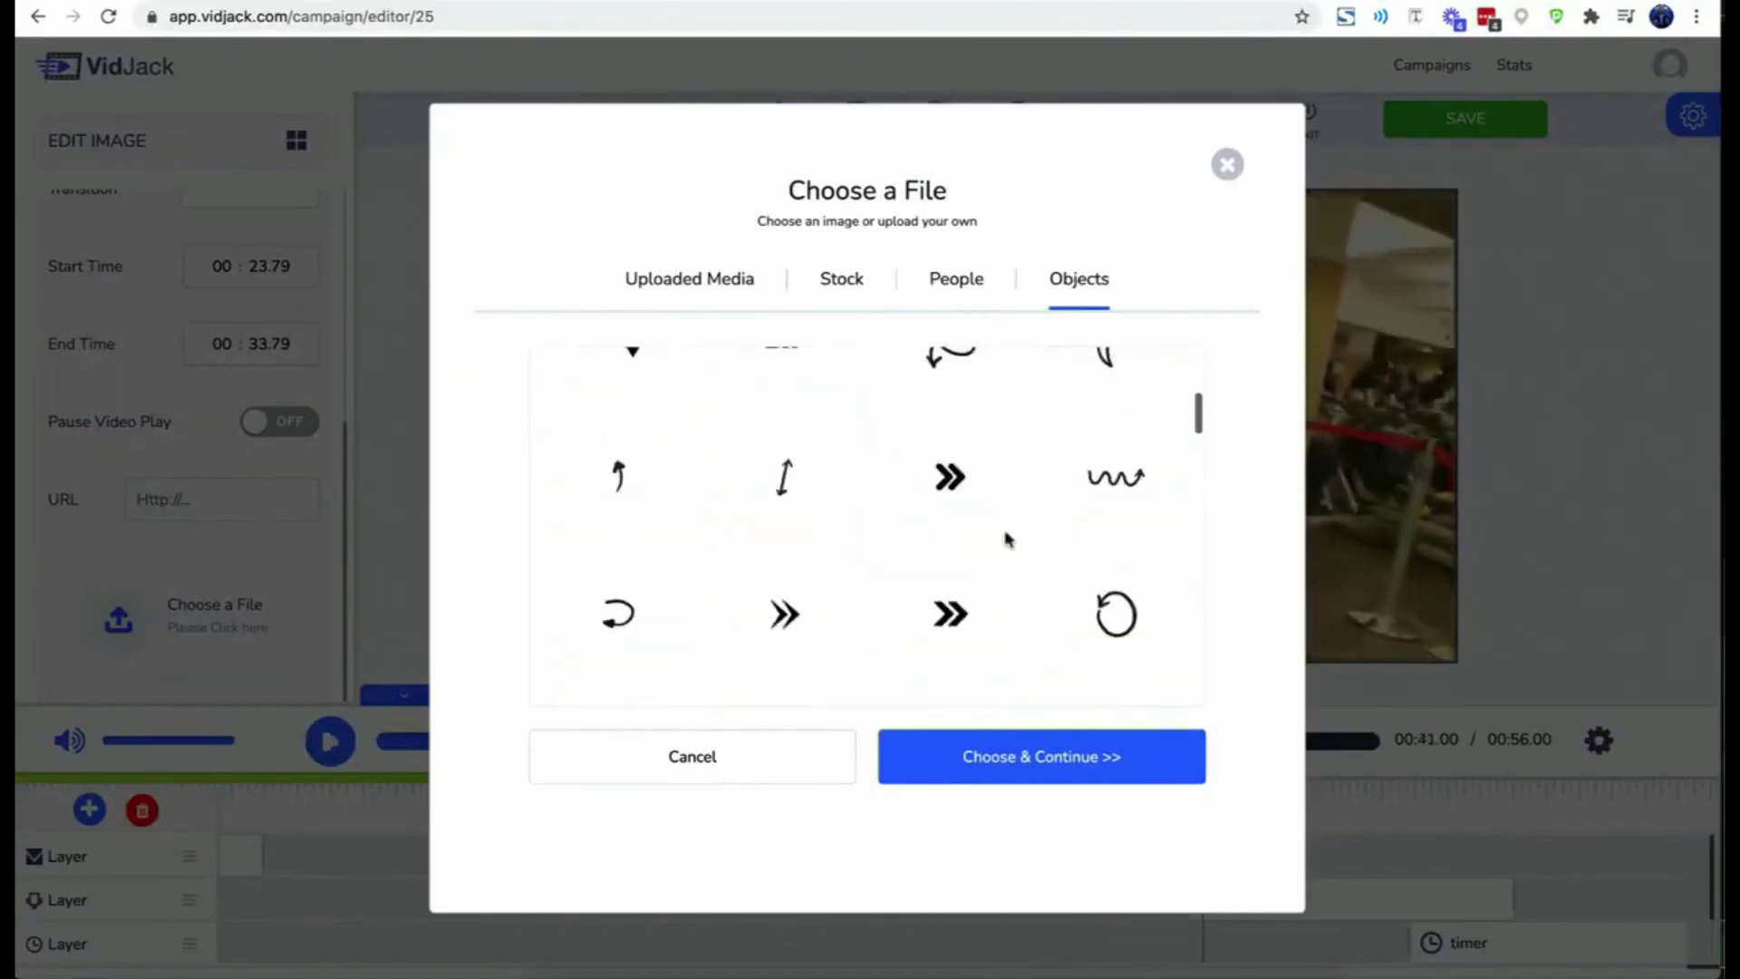
pyautogui.click(936, 286)
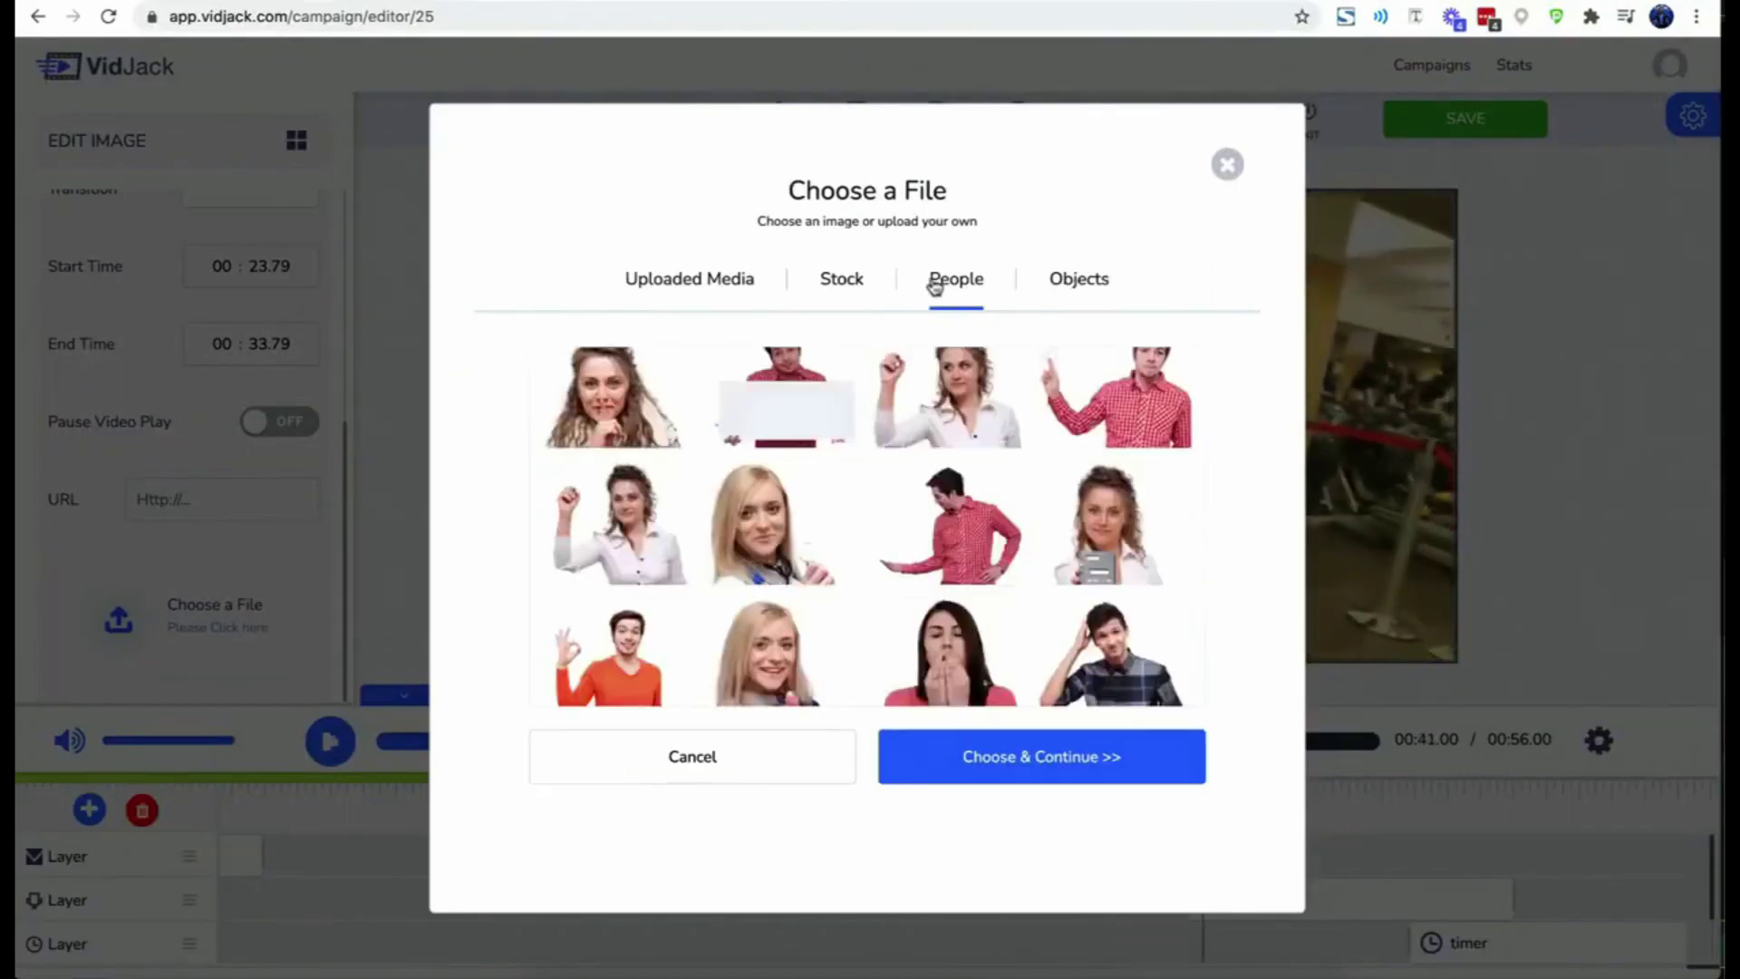
pyautogui.click(972, 752)
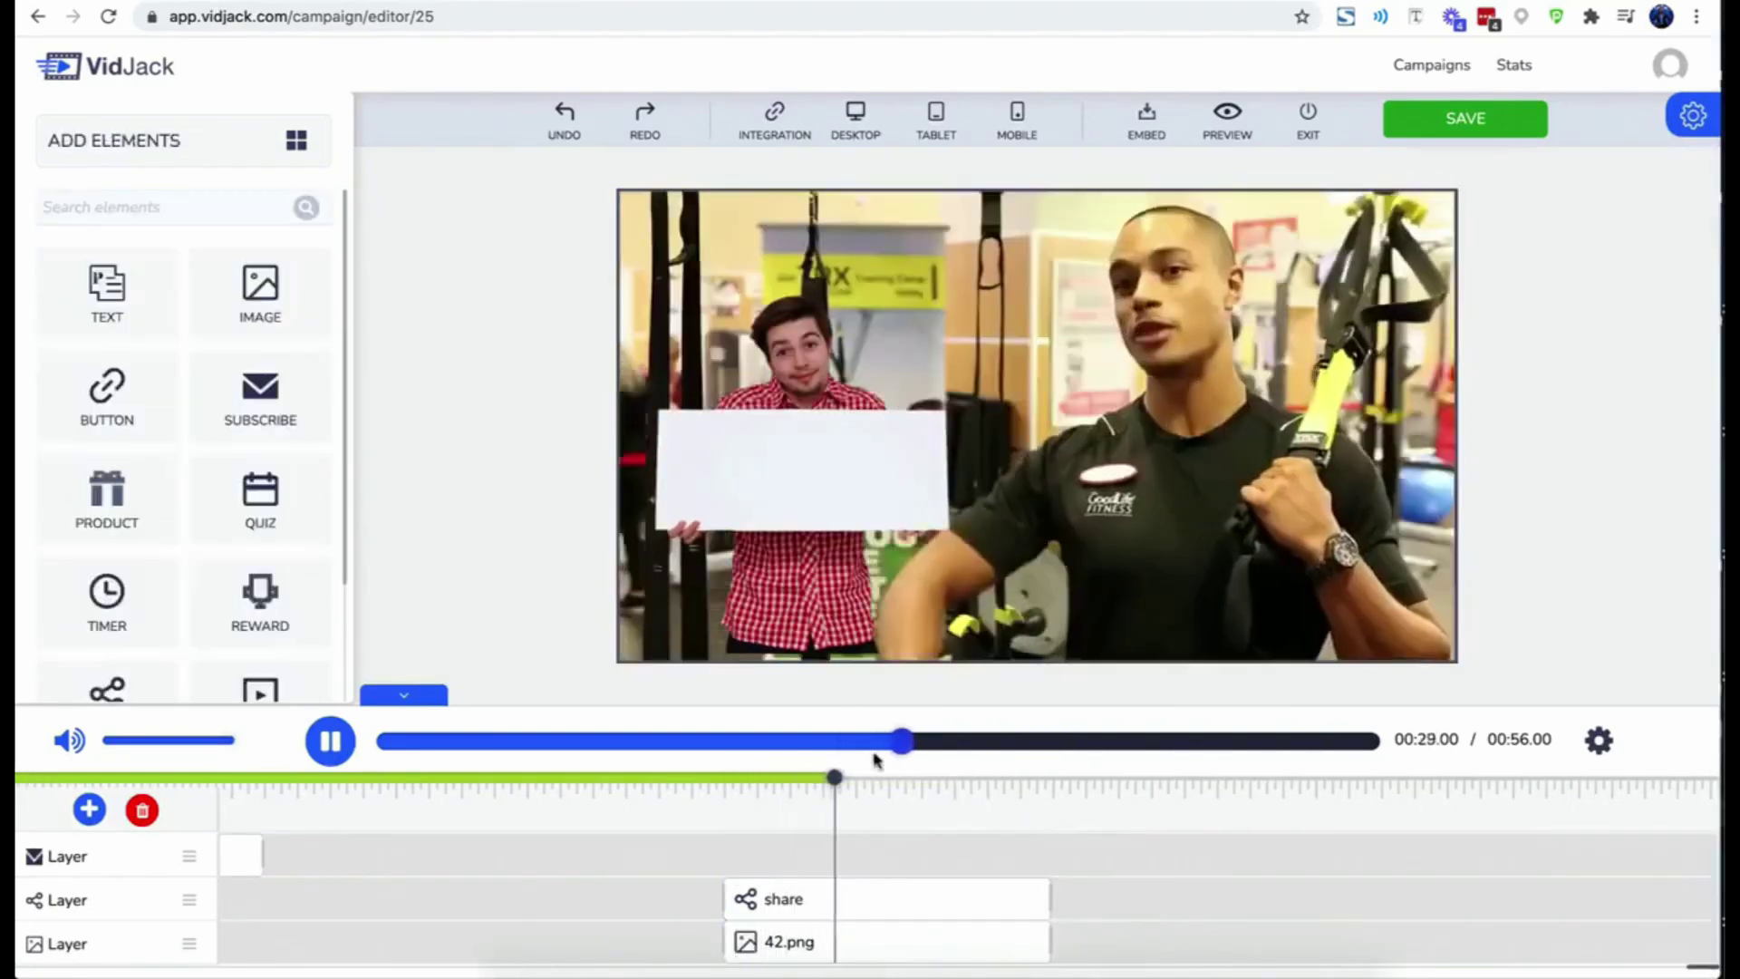
# - Stack the share icons above 42.png, move them onto the sign, then add and delete a quiz box
pyautogui.moveTo(190, 911); pyautogui.dragTo(187, 940)
pyautogui.moveTo(870, 492); pyautogui.dragTo(820, 485)
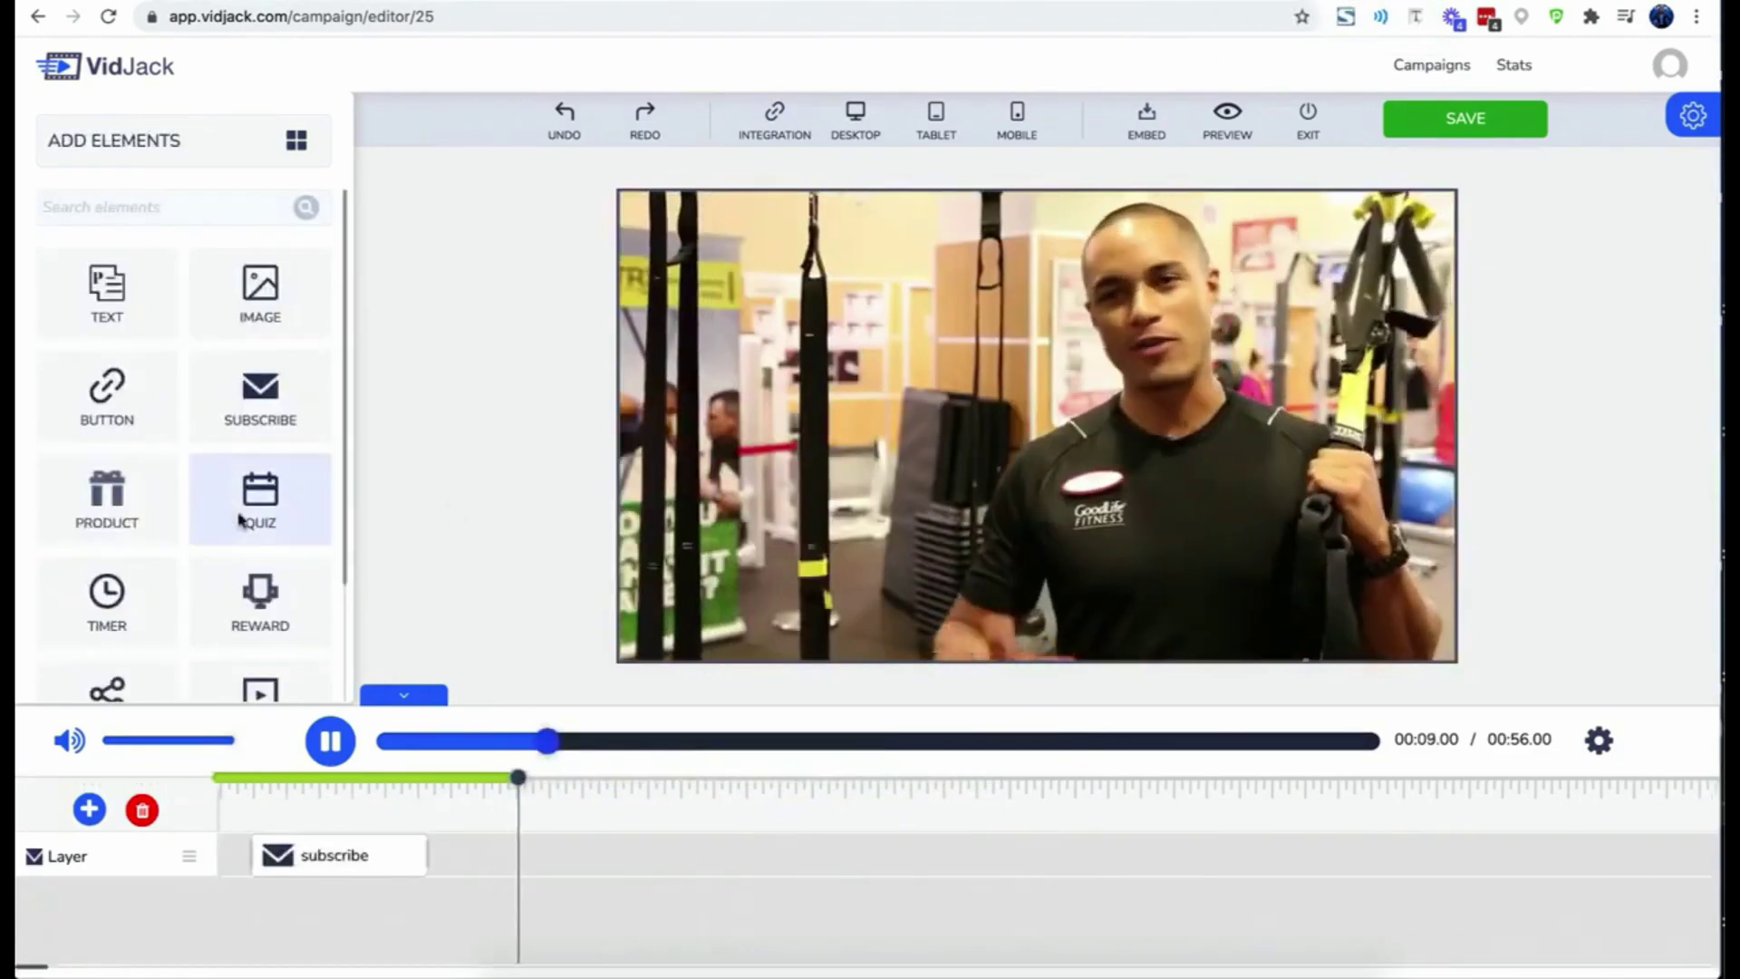
pyautogui.moveTo(241, 518); pyautogui.dragTo(800, 427)
pyautogui.scroll(-10, 257, 600)
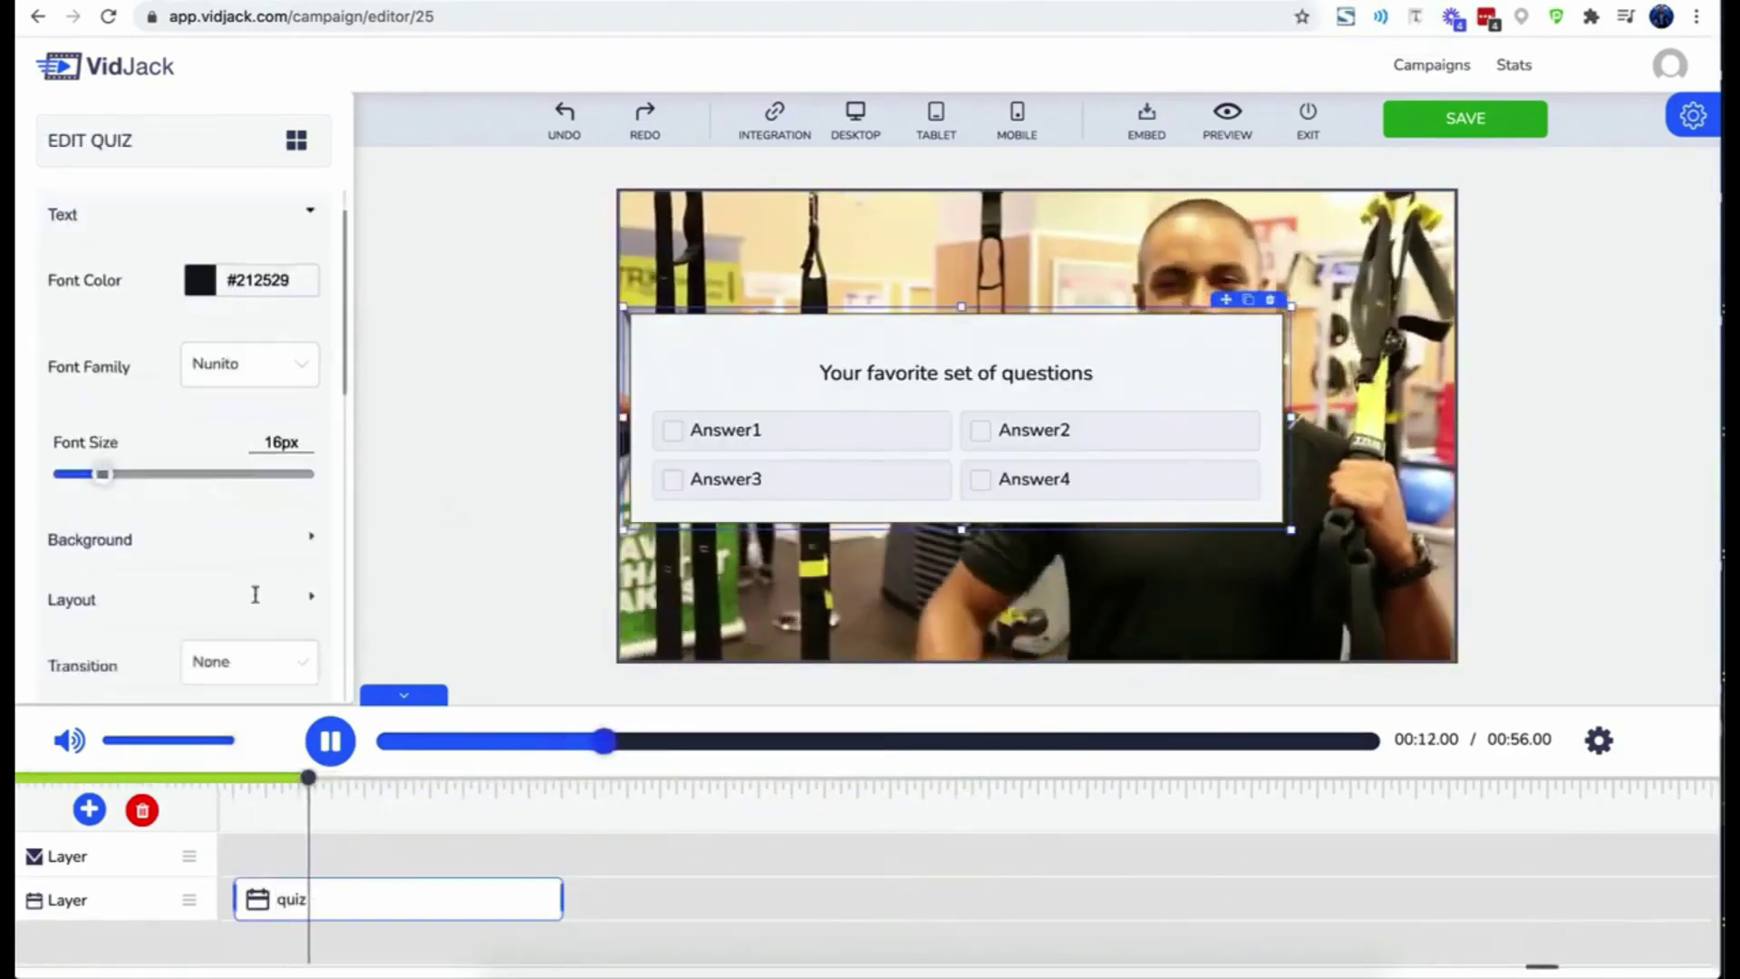
pyautogui.scroll(10, 256, 602)
pyautogui.click(1269, 300)
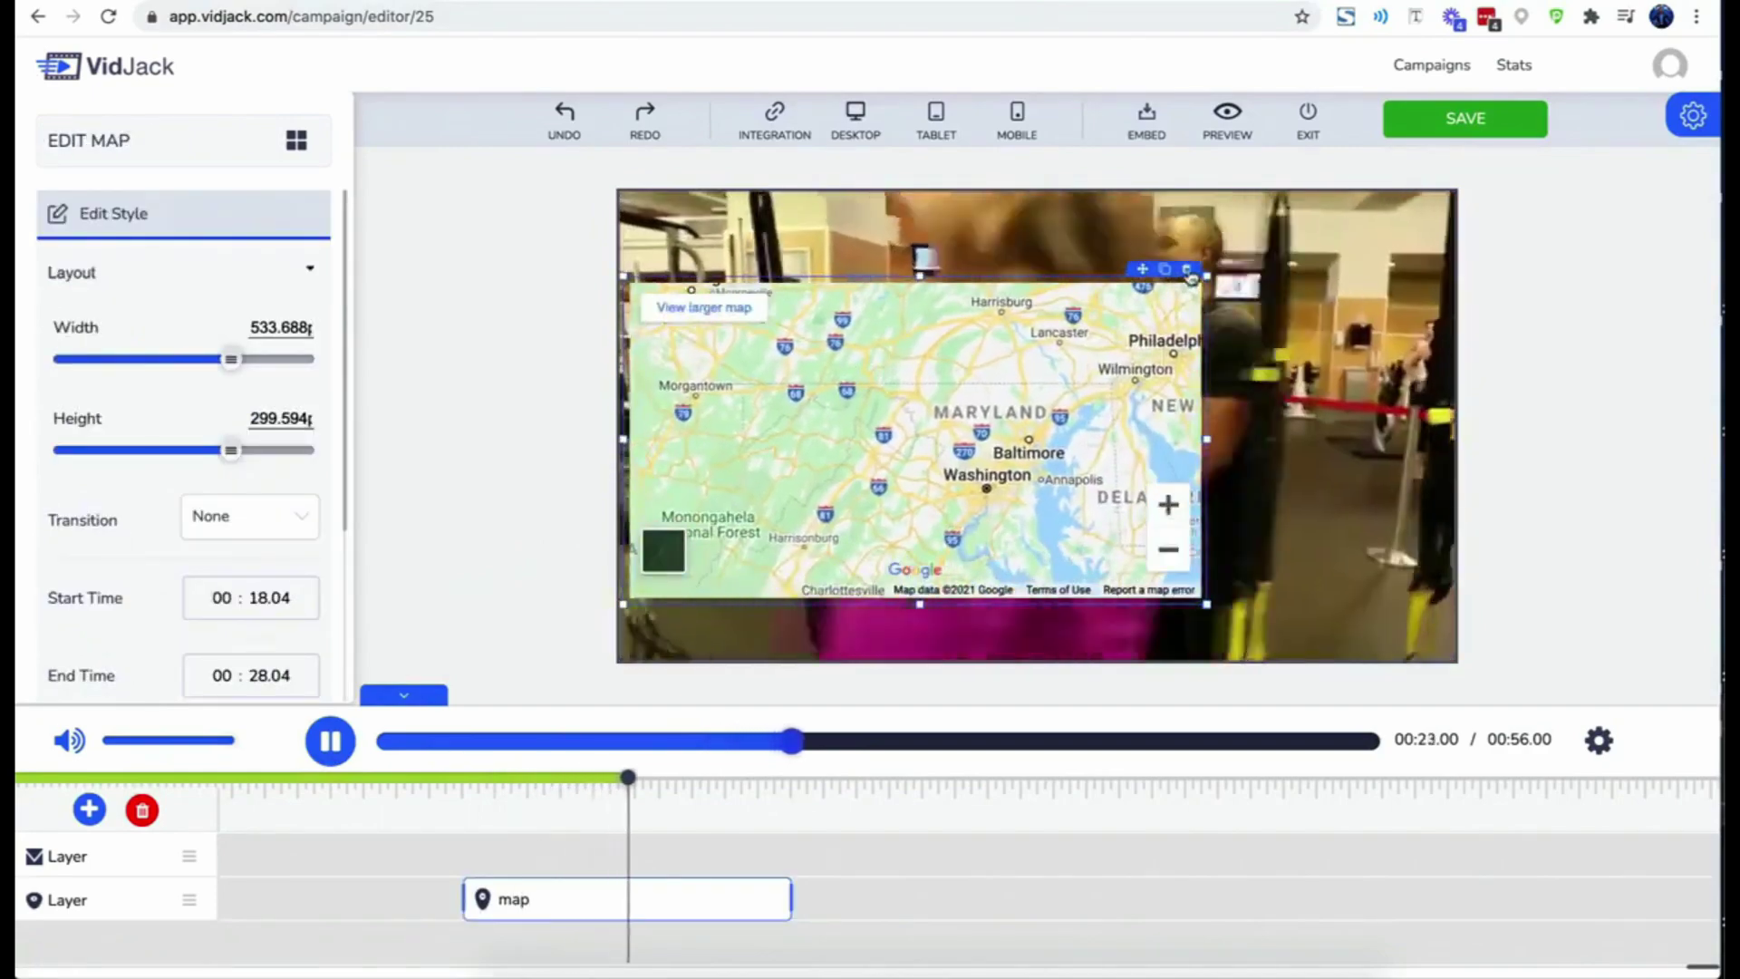
# - Delete the map box, add a video box, and delete the embed box
pyautogui.click(1186, 269)
pyautogui.scroll(-3, 227, 543)
pyautogui.moveTo(260, 587); pyautogui.dragTo(820, 457)
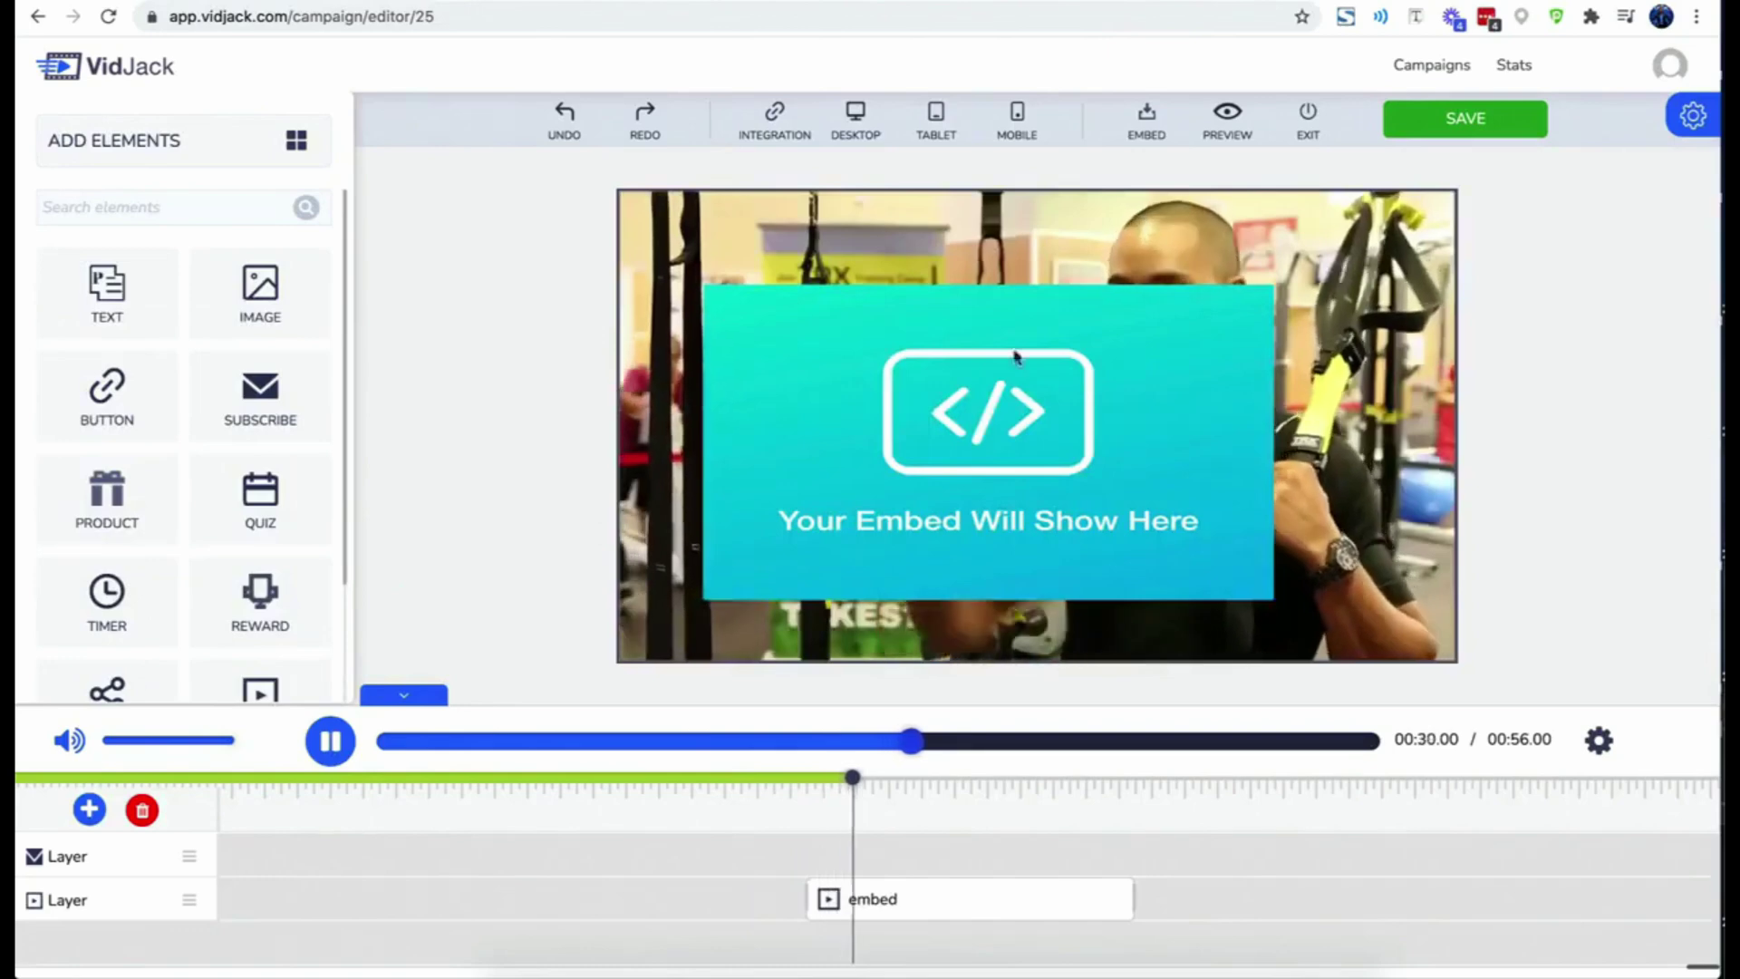
pyautogui.click(1018, 345)
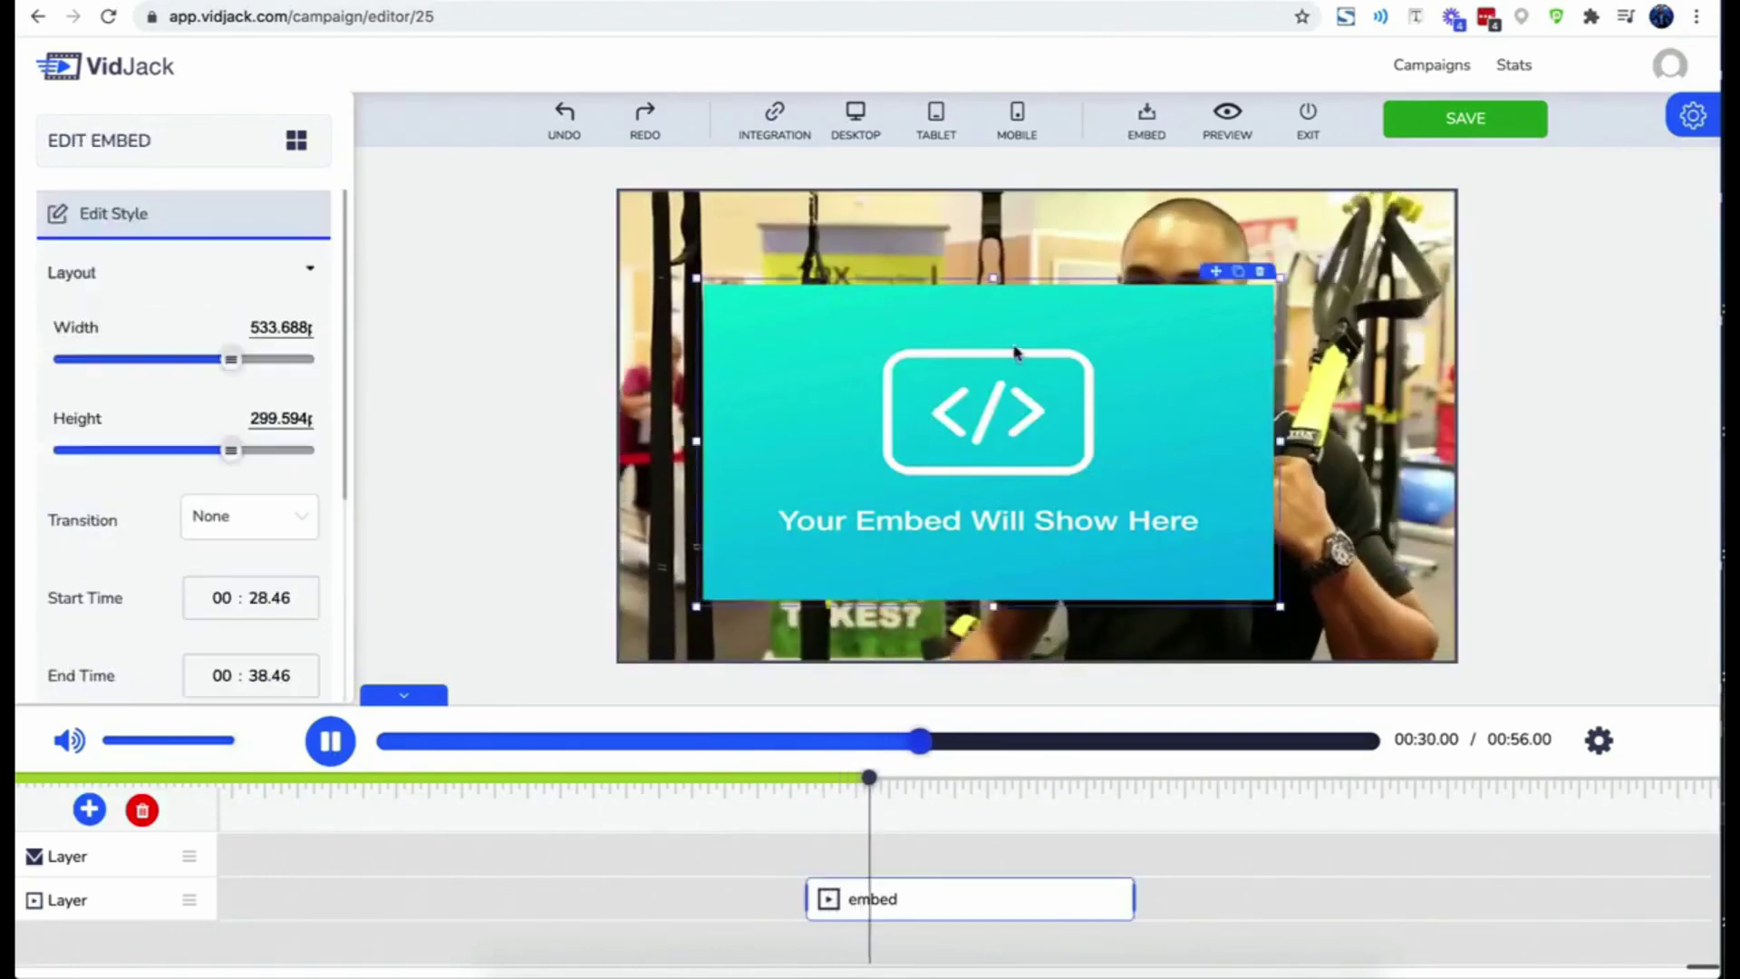
pyautogui.click(1259, 271)
pyautogui.click(1287, 1)
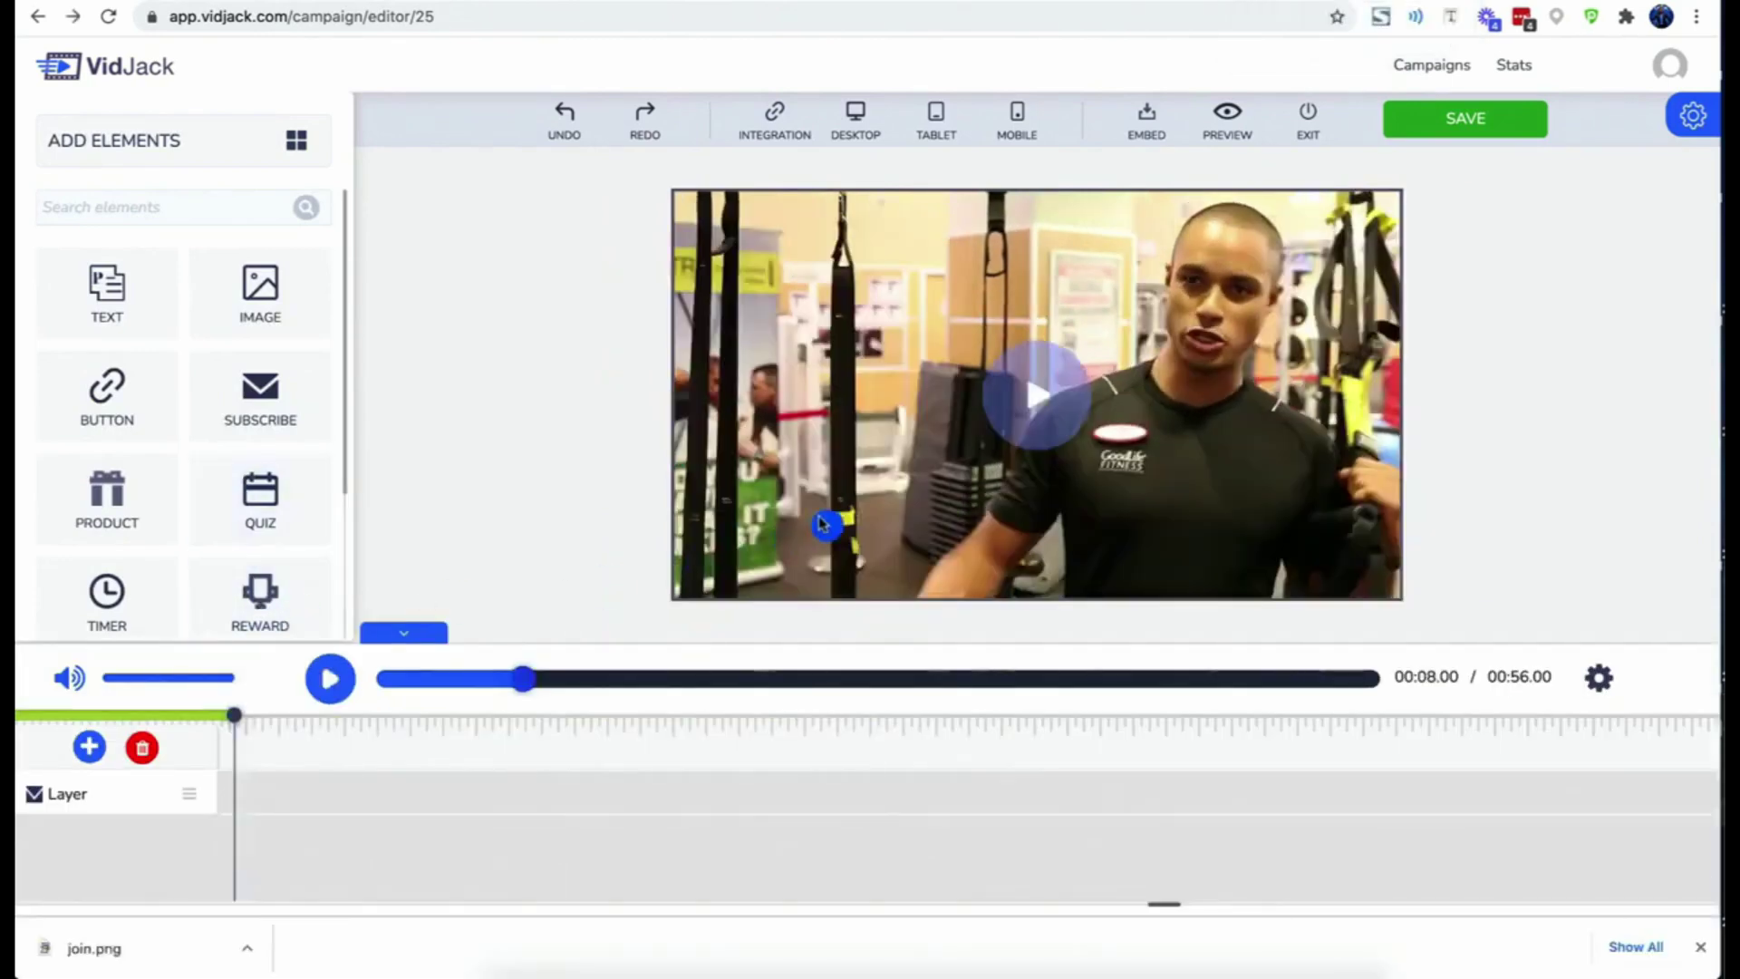
# - Add and widen a reward box whose text is a bold FREE 1 Month Gym Membership offer
pyautogui.moveTo(822, 522); pyautogui.dragTo(832, 512)
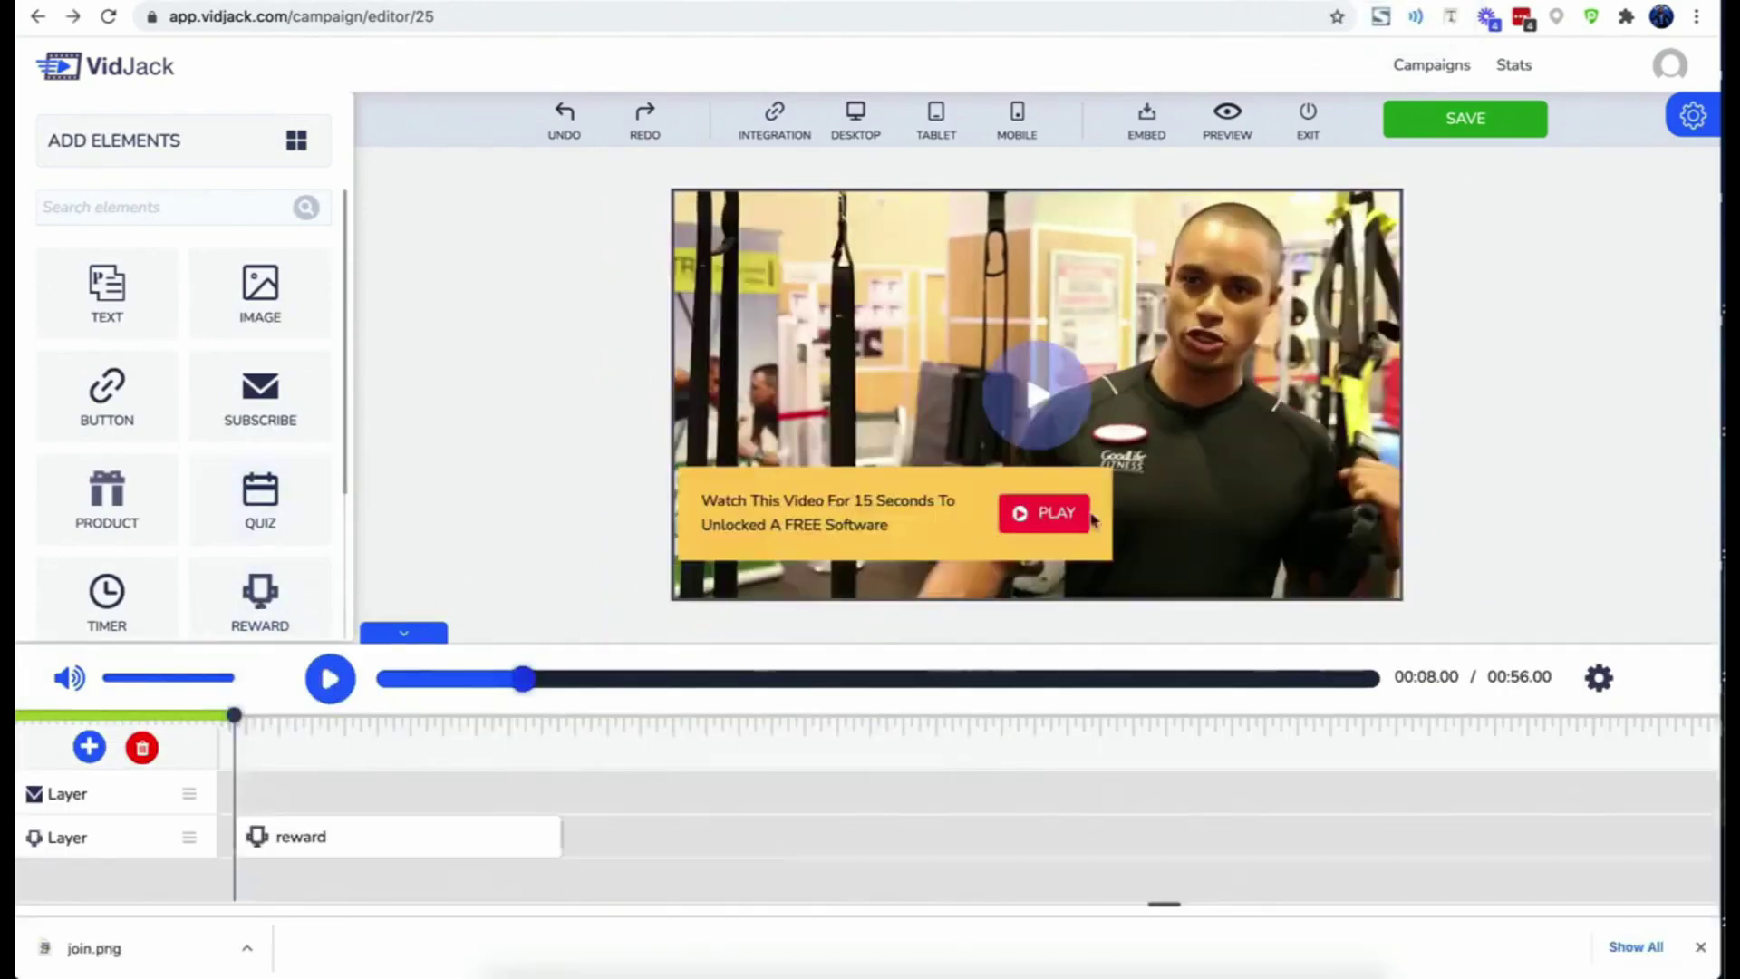
pyautogui.moveTo(1111, 523); pyautogui.dragTo(1192, 513)
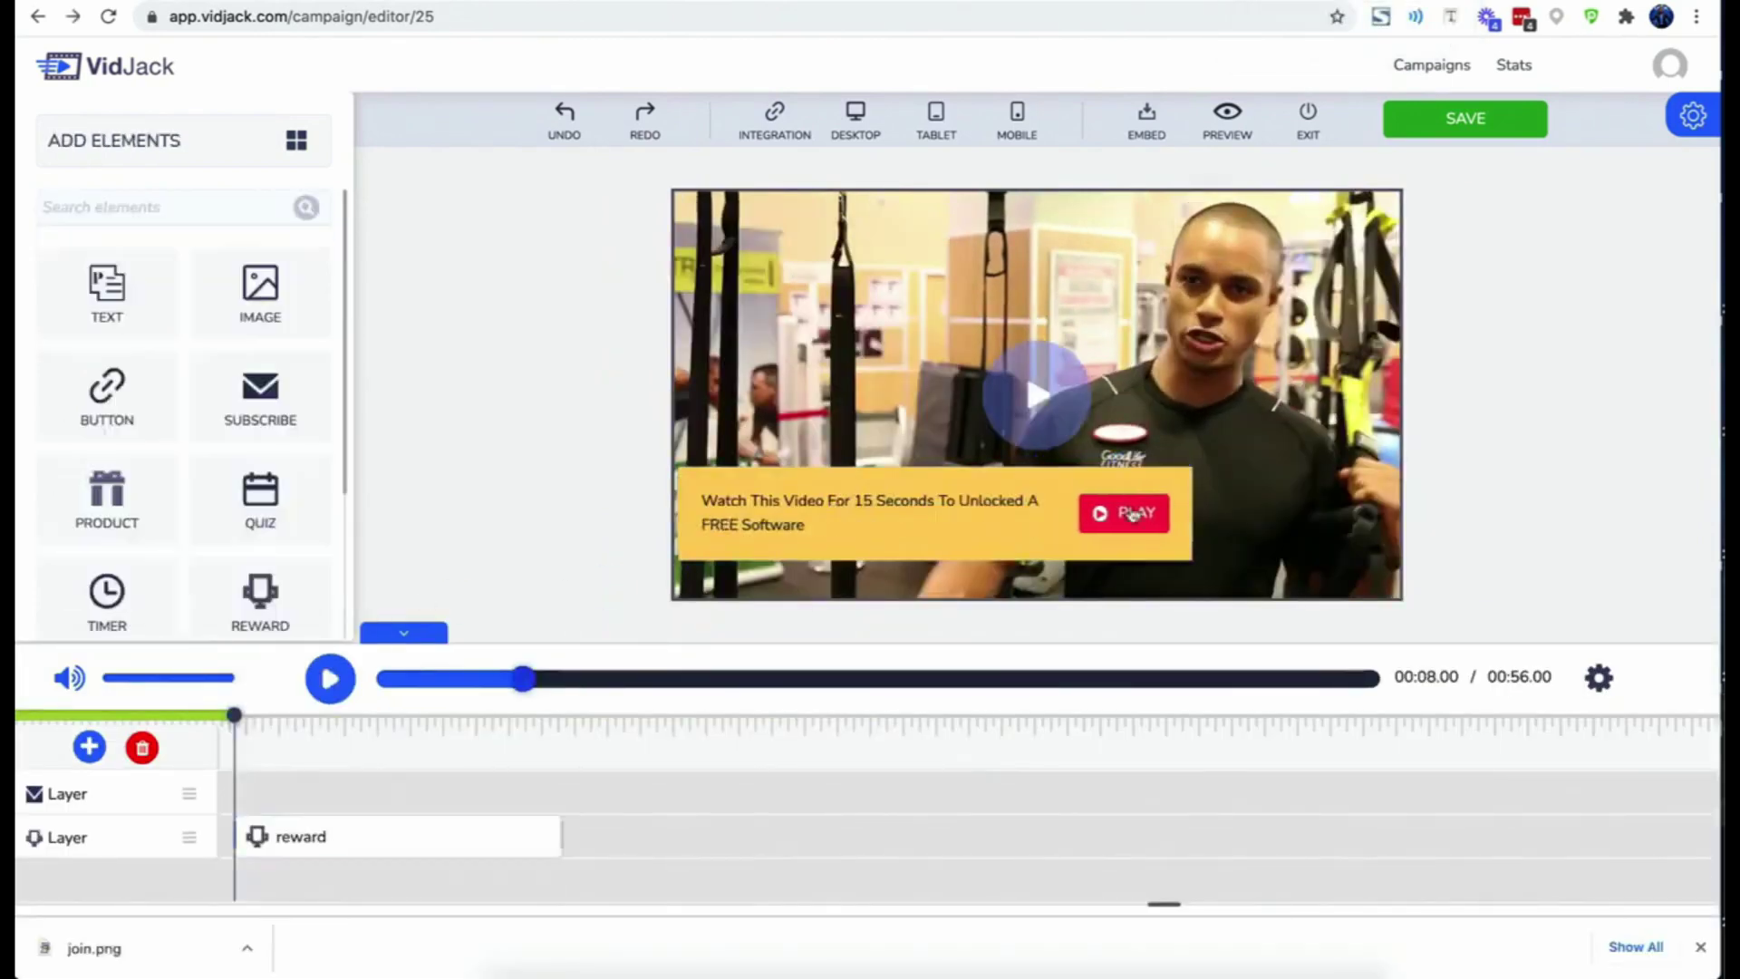
pyautogui.click(996, 502)
pyautogui.tripleClick(996, 501)
pyautogui.hotkey('ctrl', 'v')
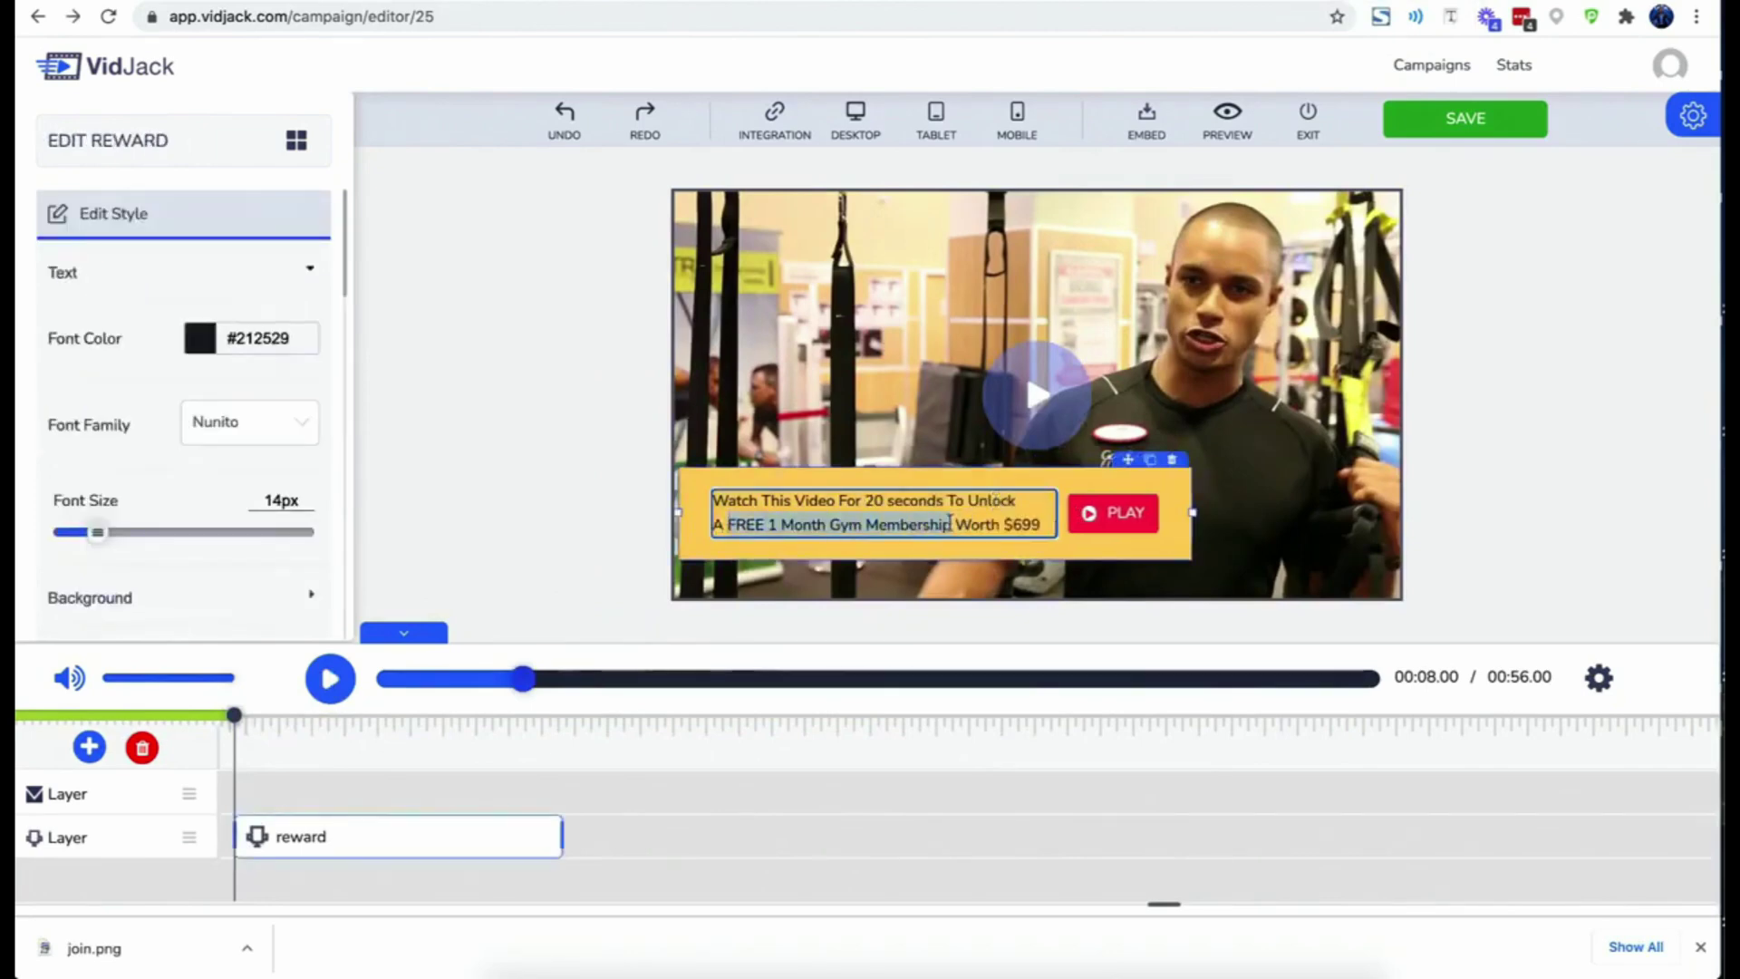
pyautogui.hotkey('ctrl', 'b')
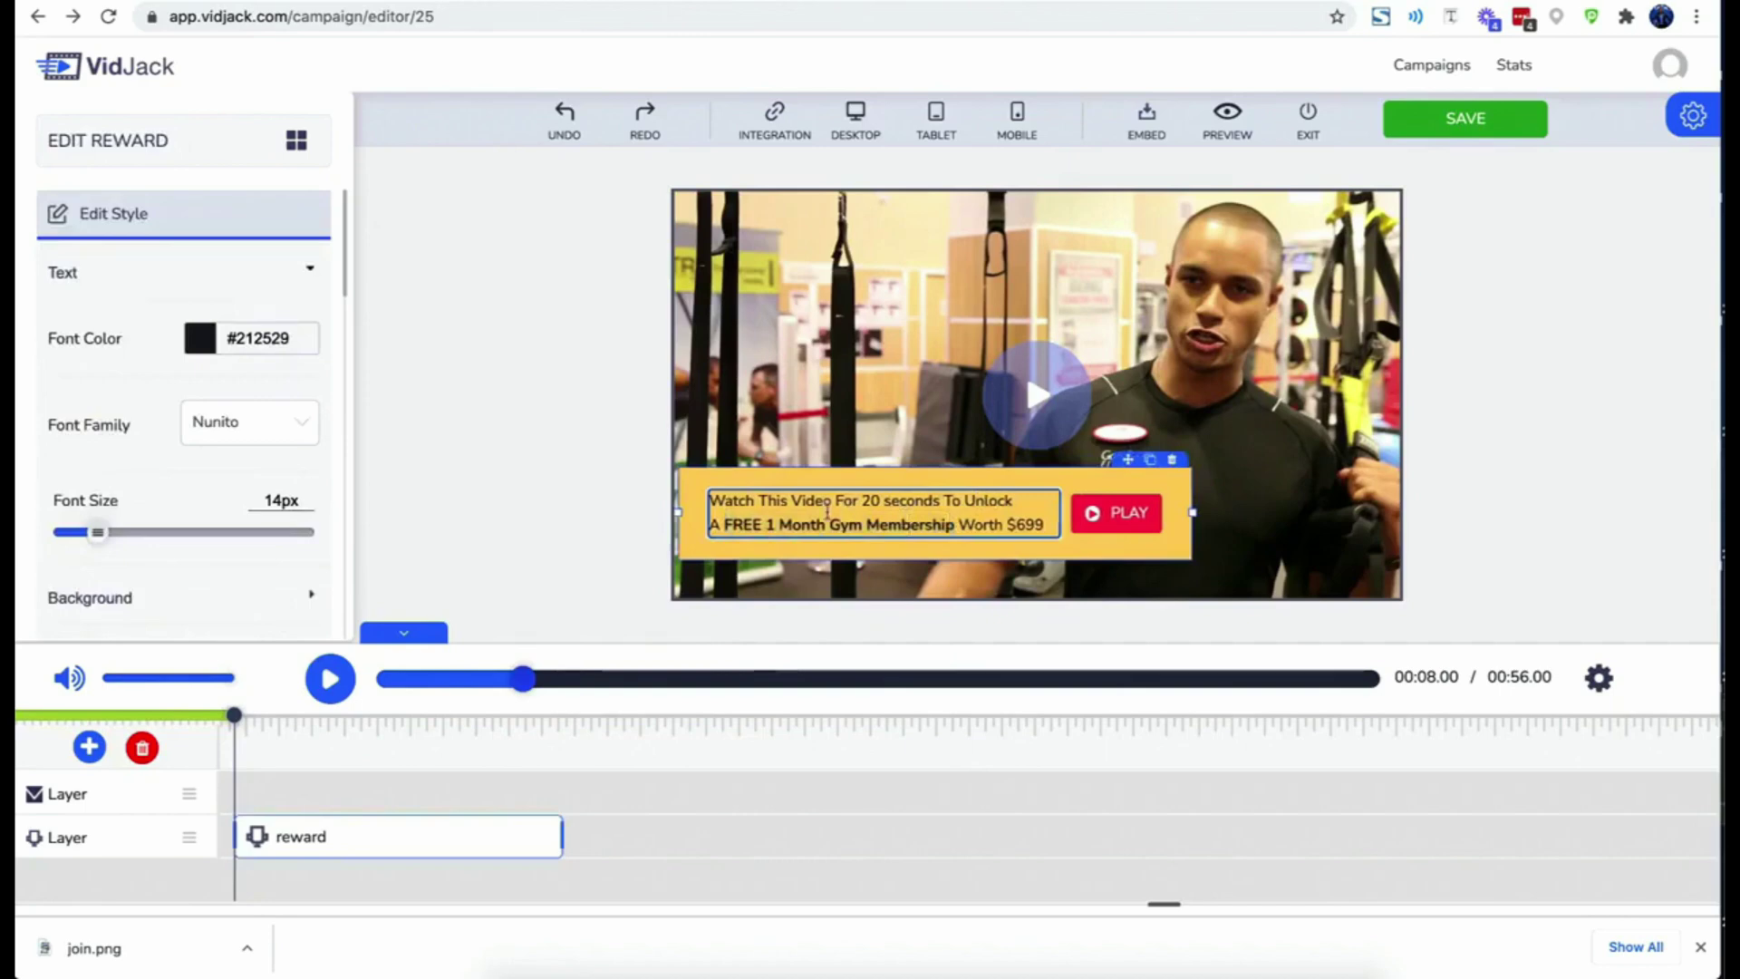
# - Set the reward's unlock time to 20 seconds and its title to FREE MEMBERSHIP
pyautogui.scroll(-5, 277, 556)
pyautogui.scroll(-4, 276, 557)
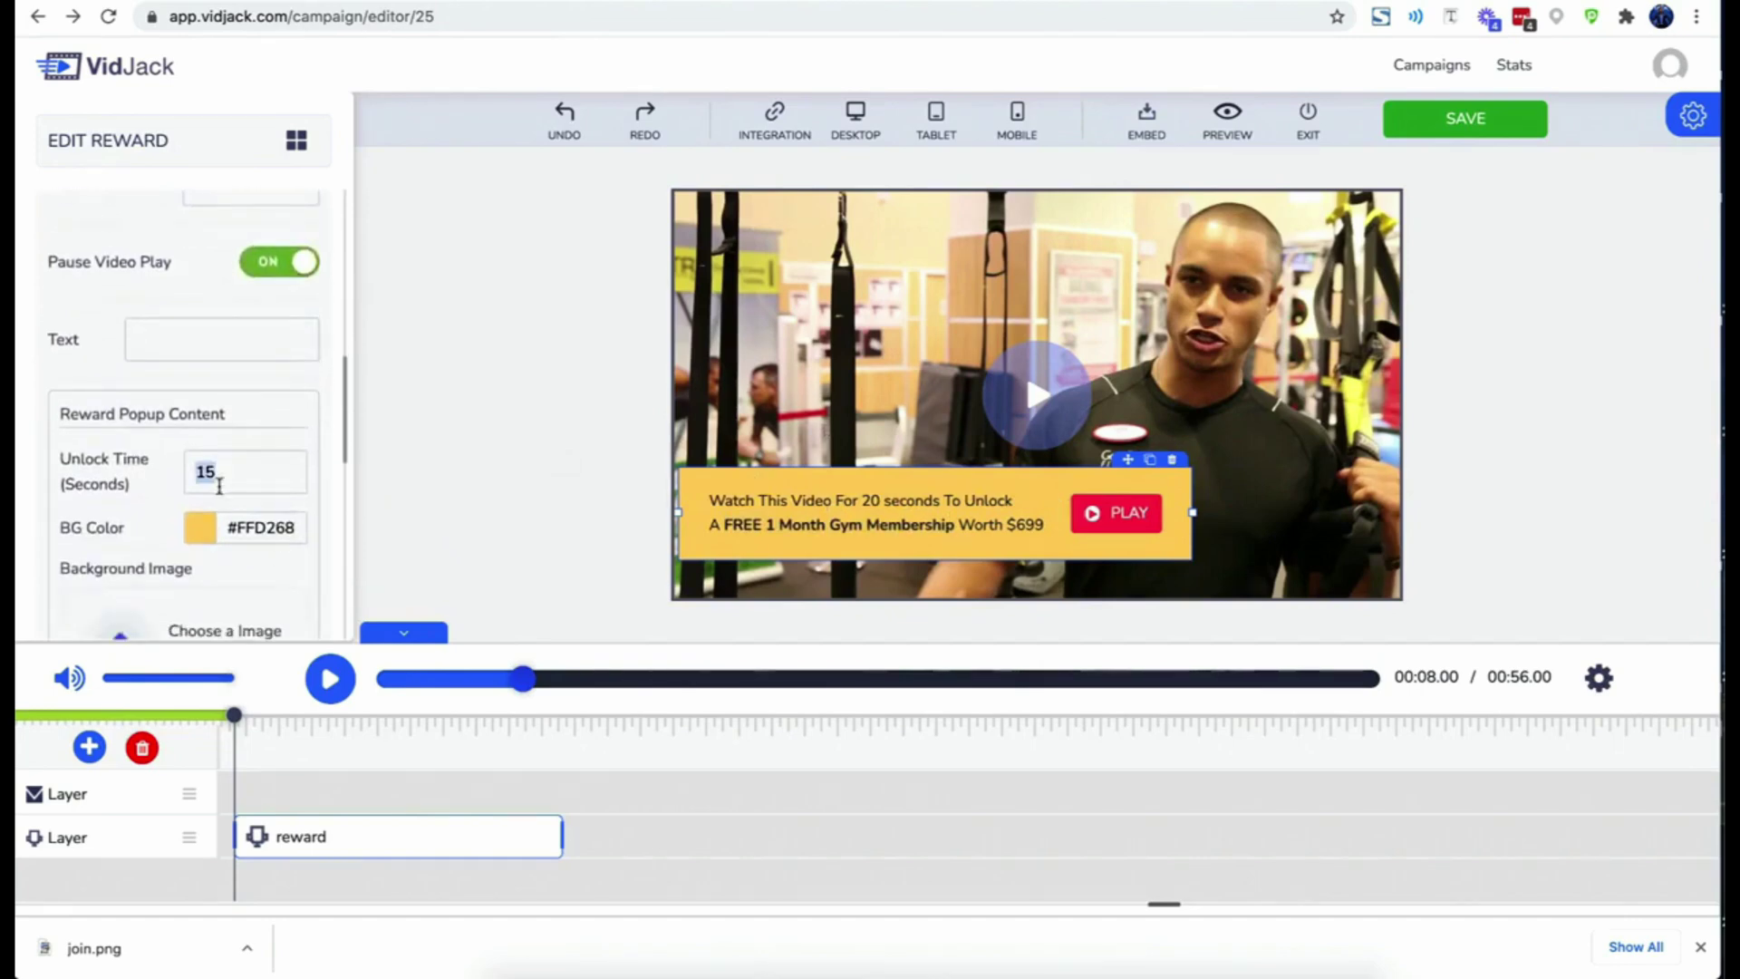
pyautogui.write('20')
pyautogui.scroll(-3, 203, 508)
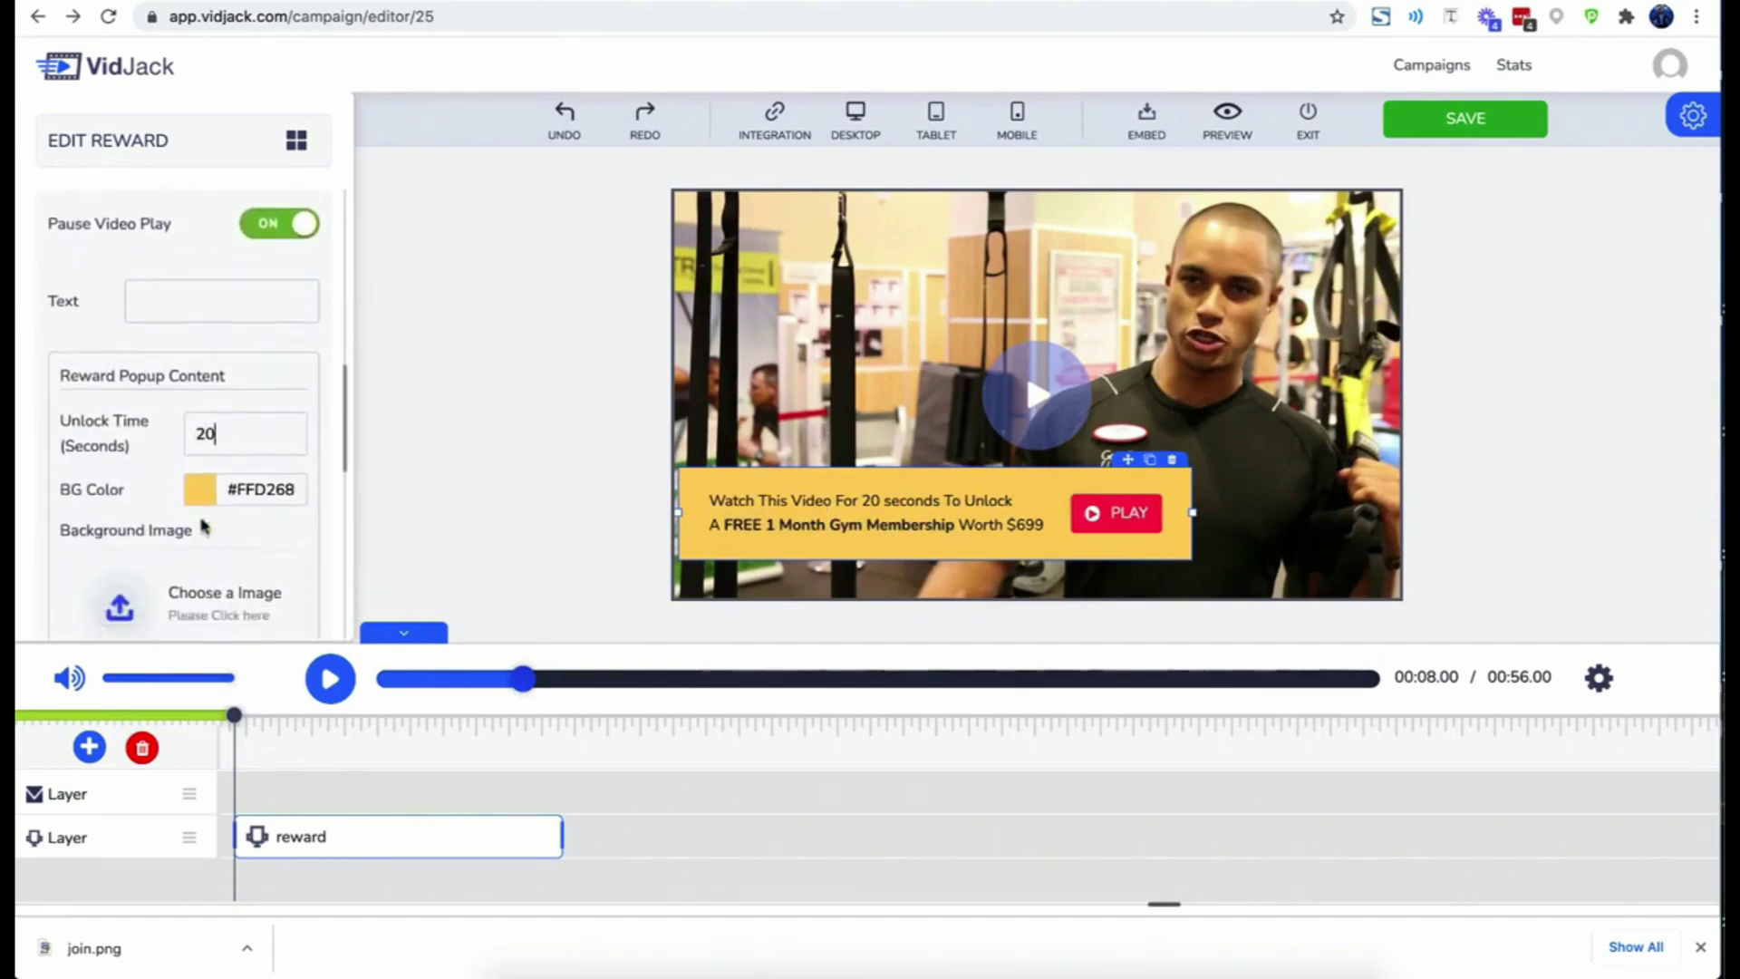
pyautogui.scroll(-1, 203, 431)
pyautogui.doubleClick(122, 459)
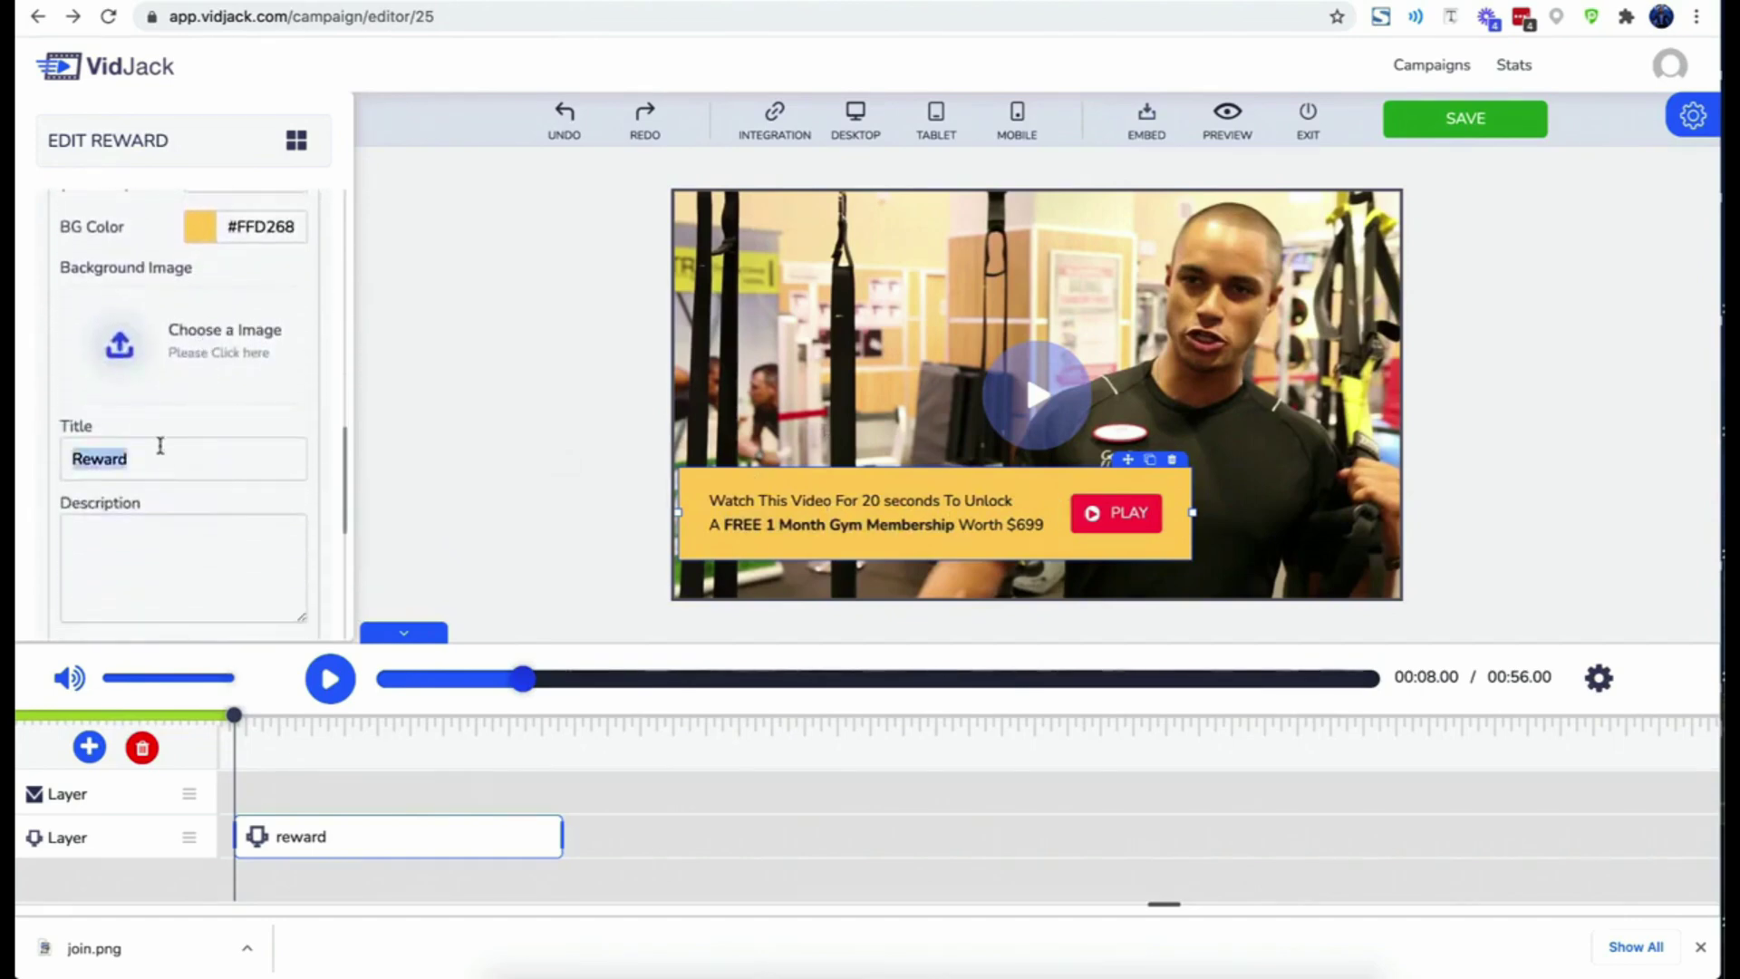
pyautogui.write('FR')
pyautogui.press('Down')
pyautogui.press('Return')
pyautogui.scroll(-5, 118, 517)
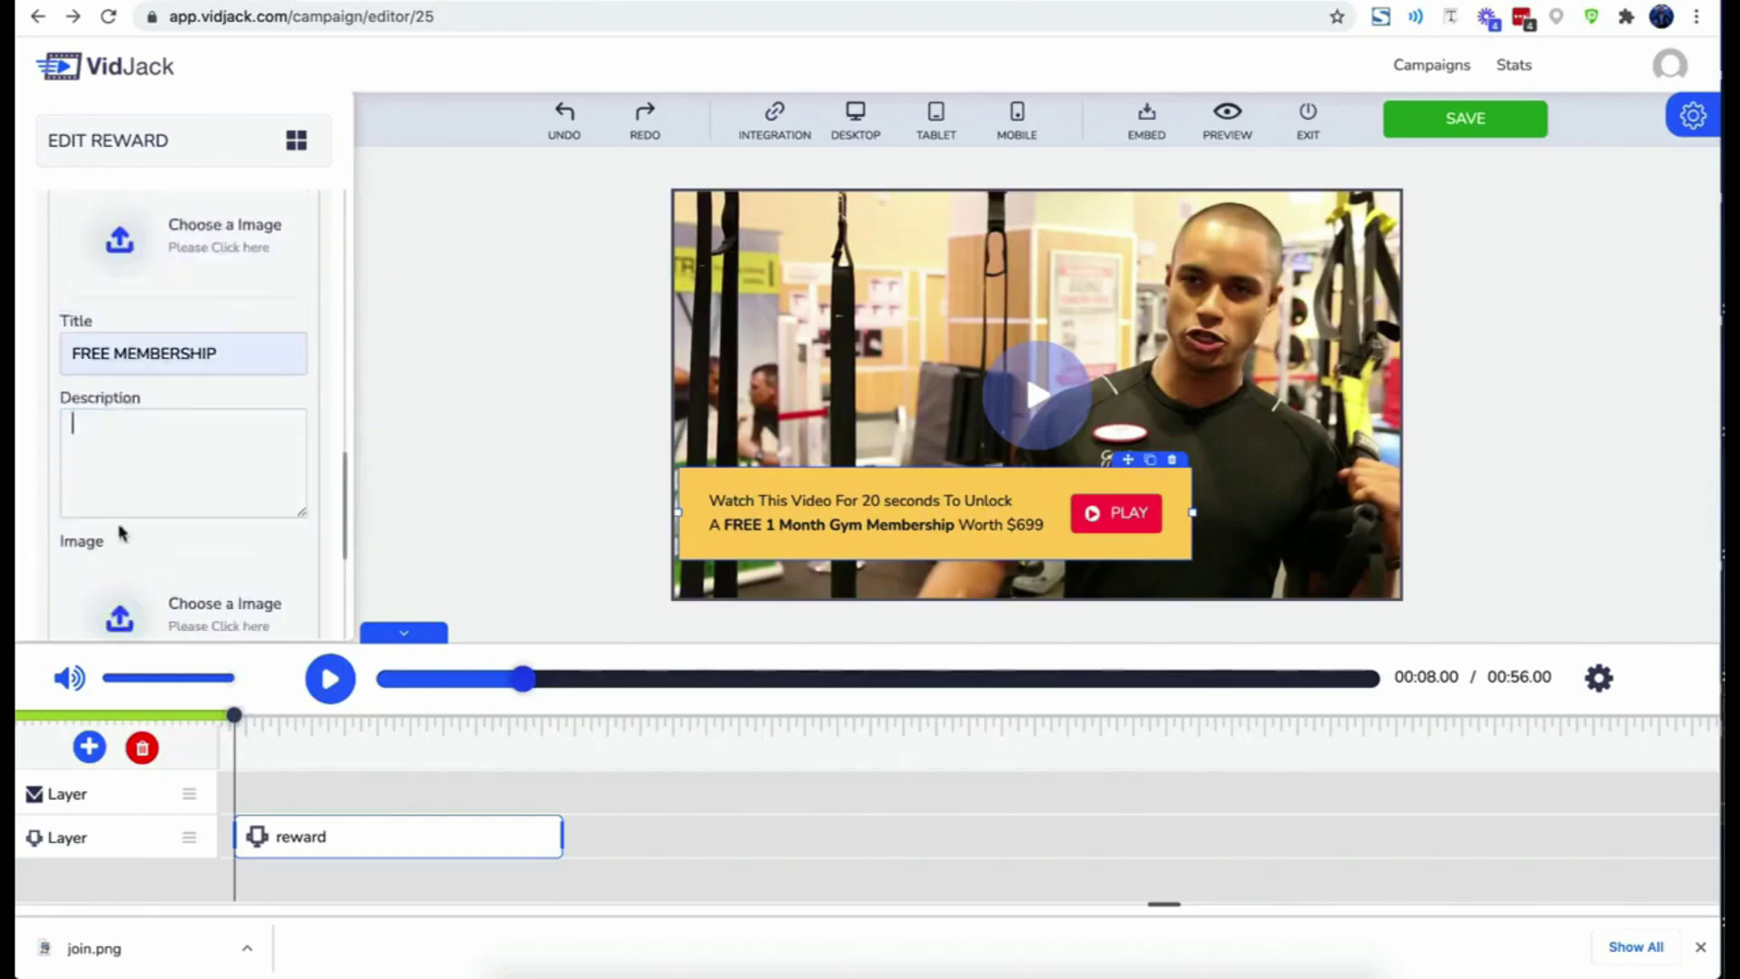
# - Use the member card picture as the reward image
pyautogui.click(119, 324)
pyautogui.moveTo(648, 503)
pyautogui.click(969, 790)
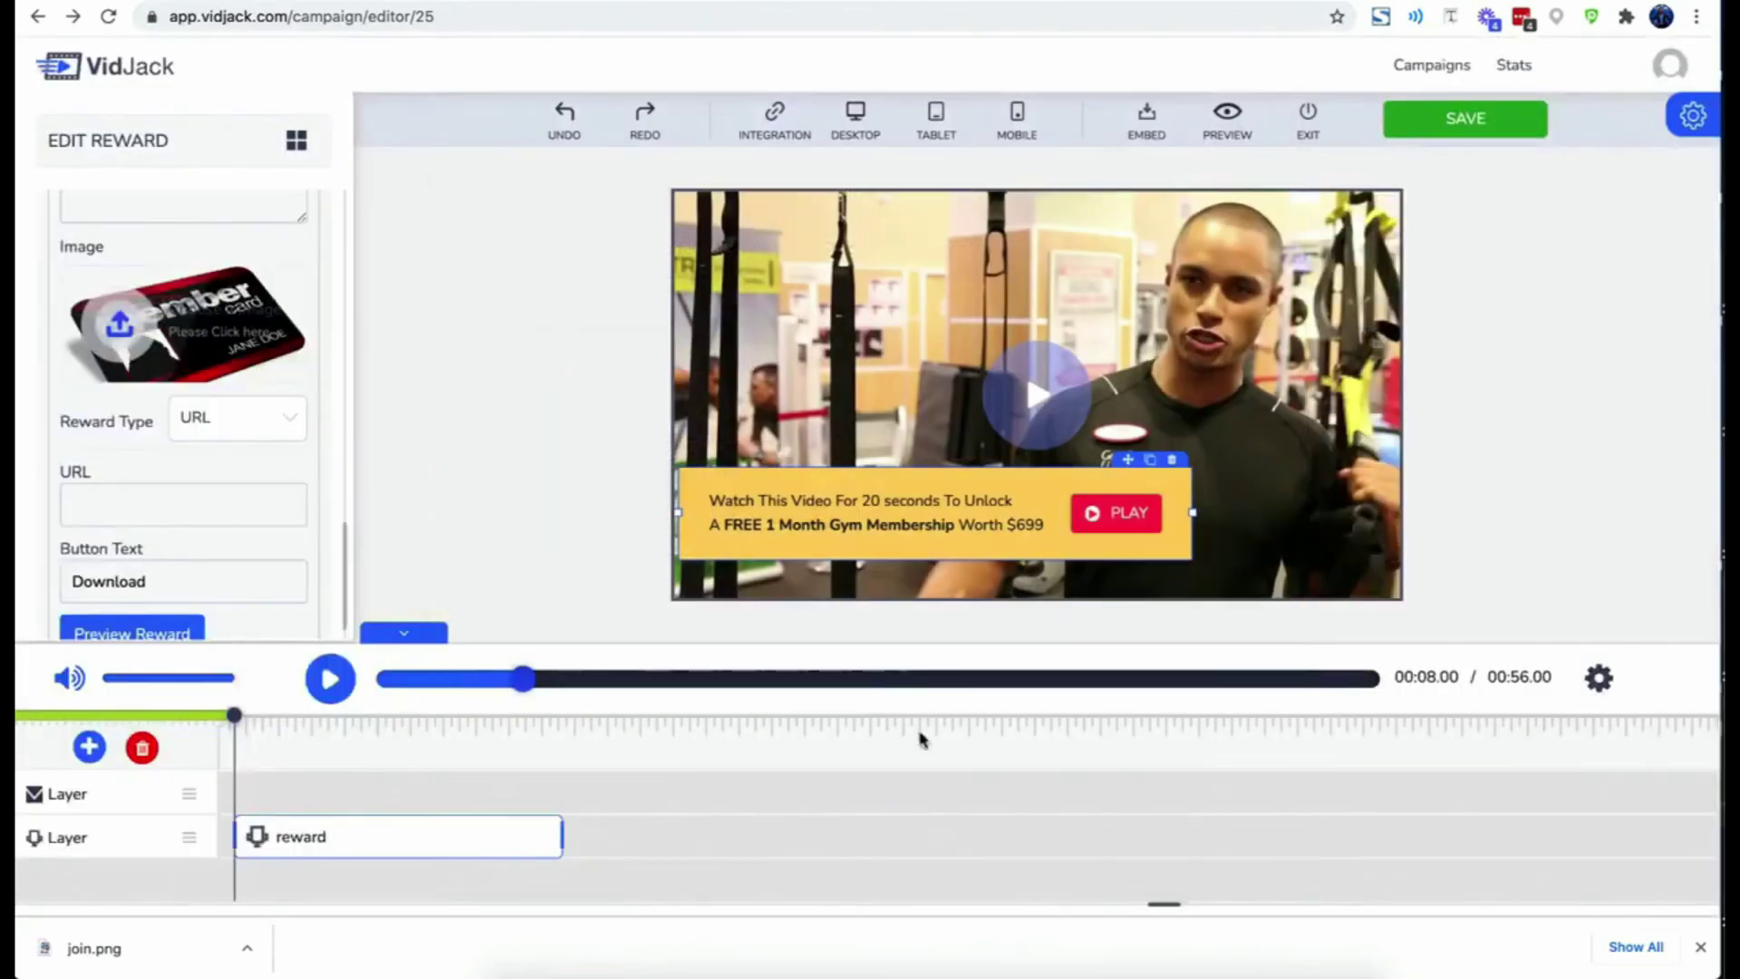
# - Make the reward a Multi Coupon type and set its button text to 'Cliam Membership'
pyautogui.scroll(-1, 285, 504)
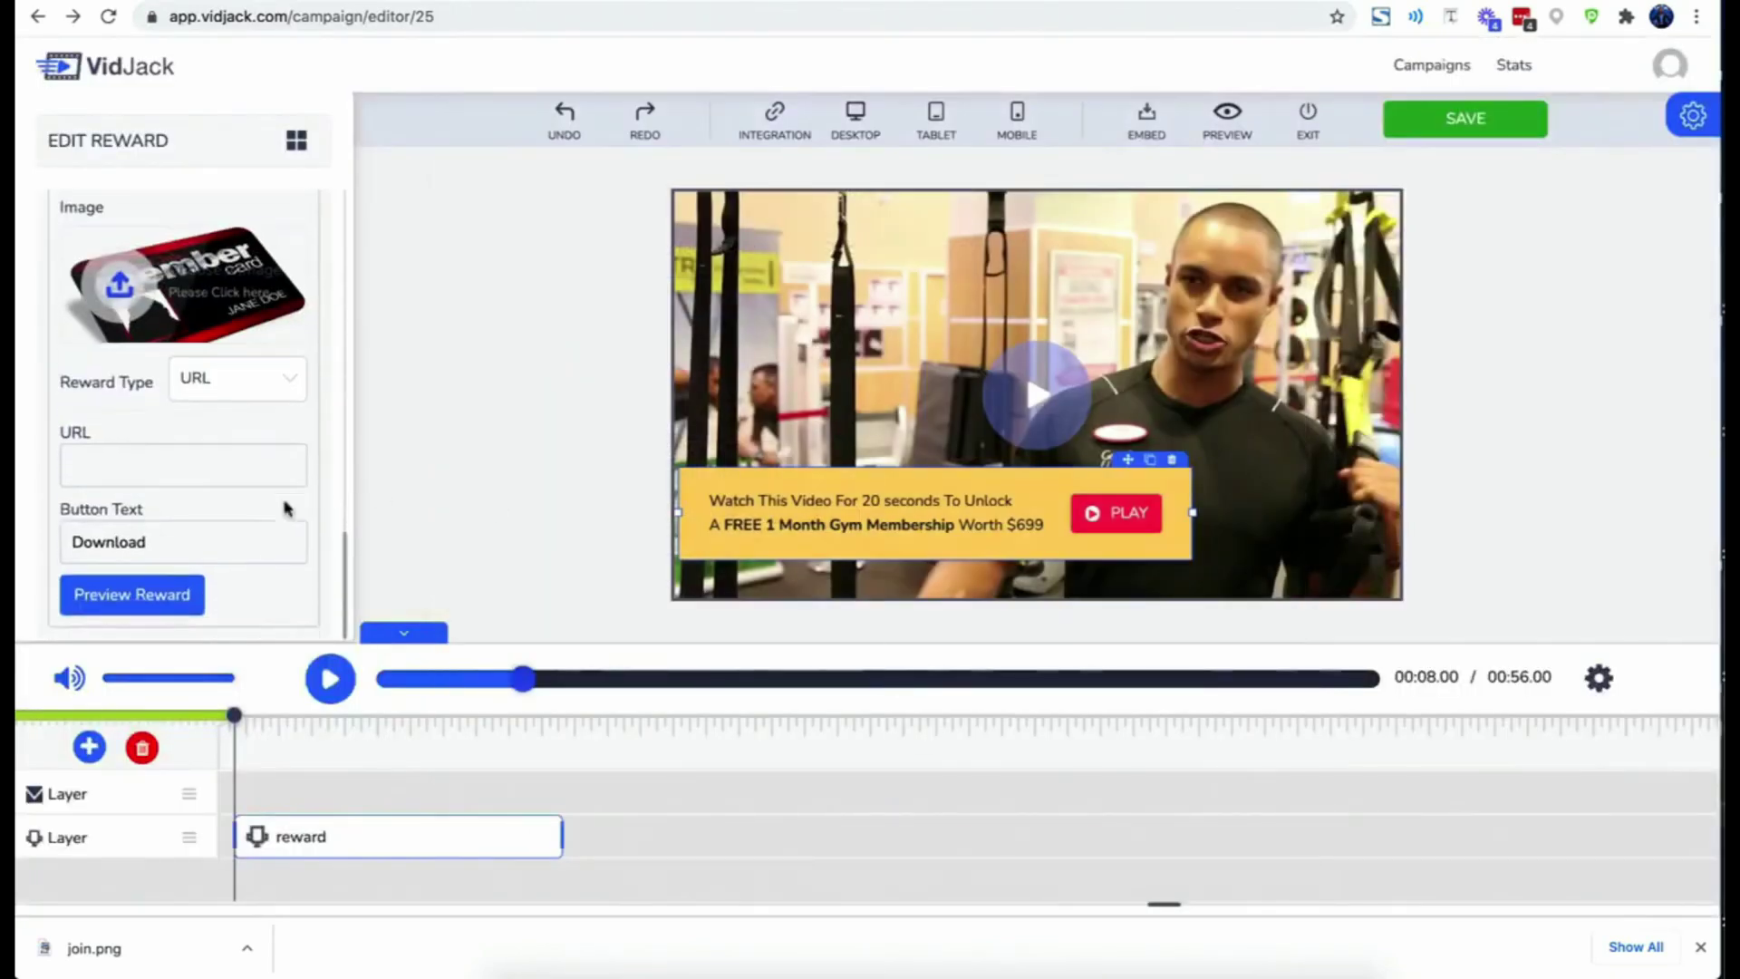
pyautogui.click(233, 388)
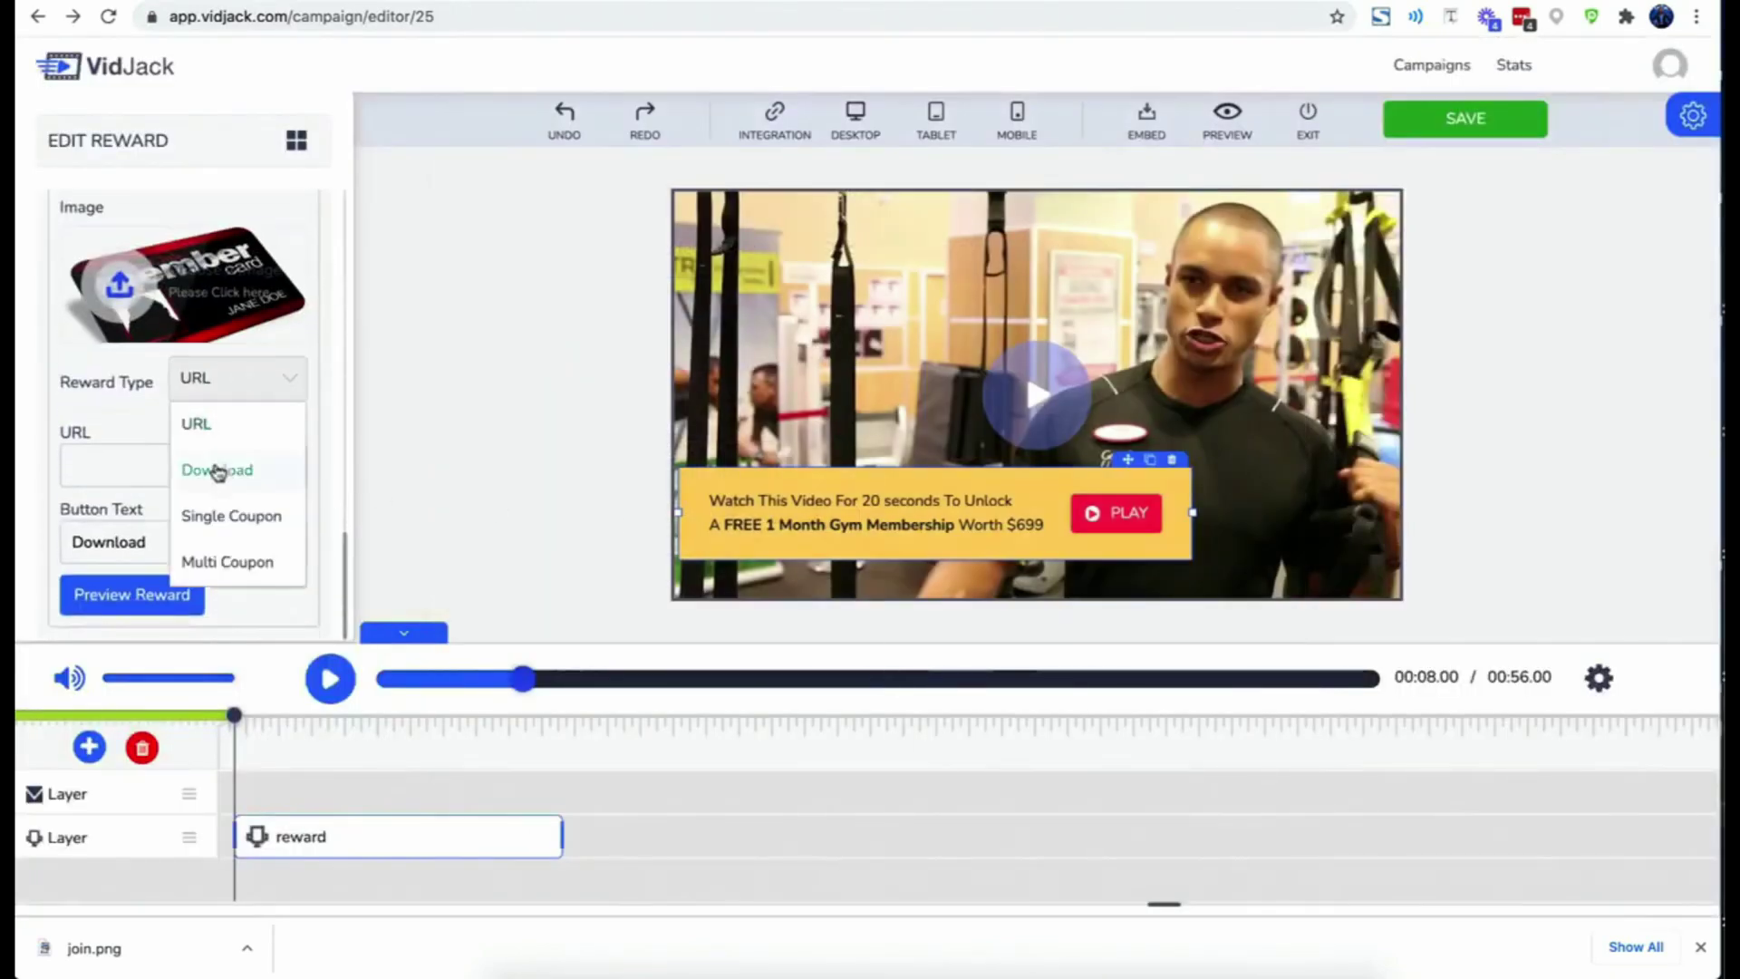
pyautogui.click(215, 467)
pyautogui.click(222, 388)
pyautogui.click(223, 519)
pyautogui.click(244, 384)
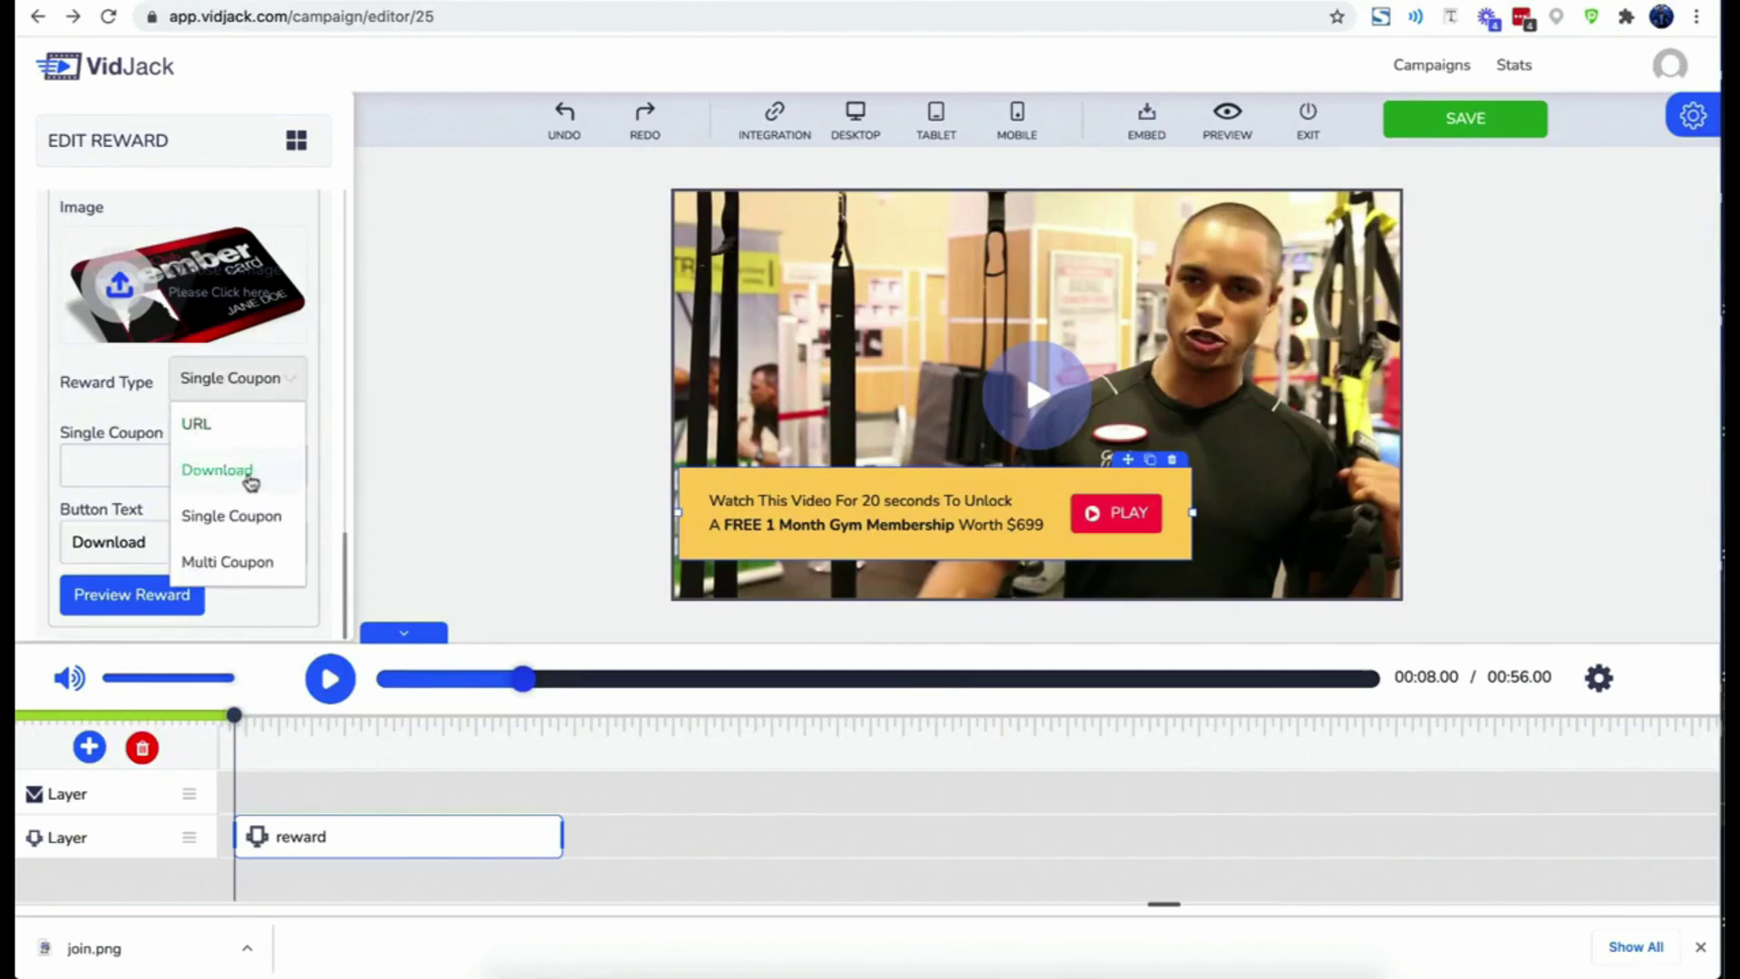
pyautogui.click(250, 482)
pyautogui.click(257, 381)
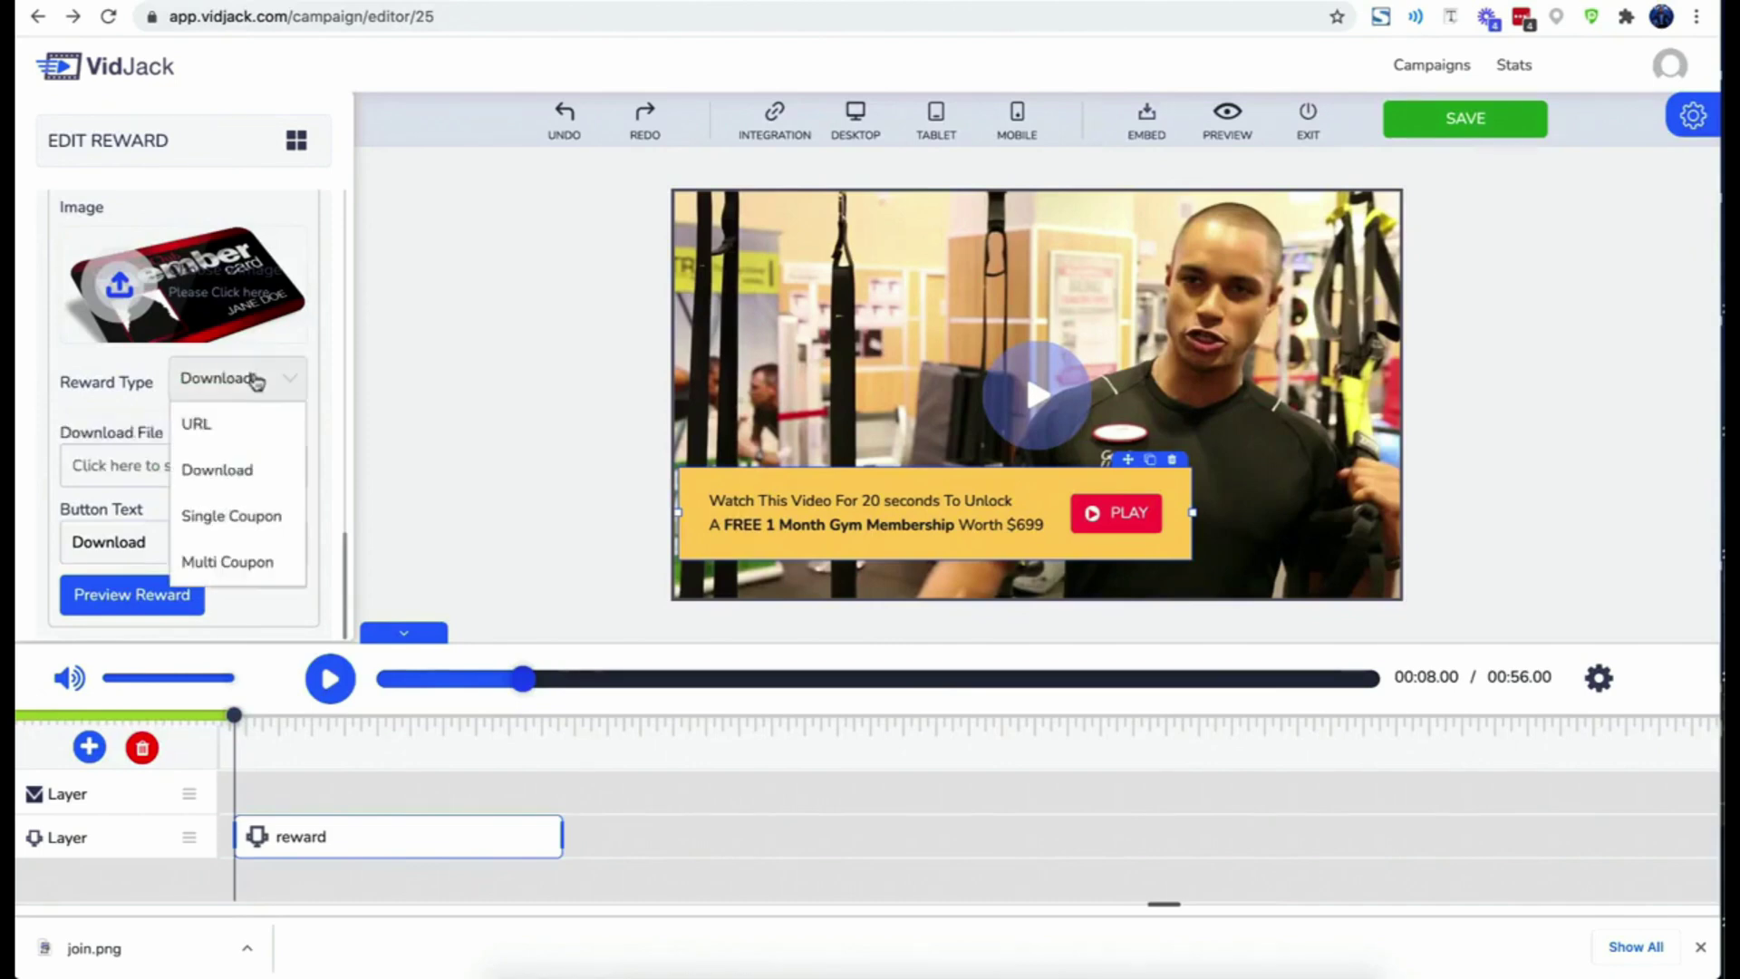
pyautogui.click(237, 523)
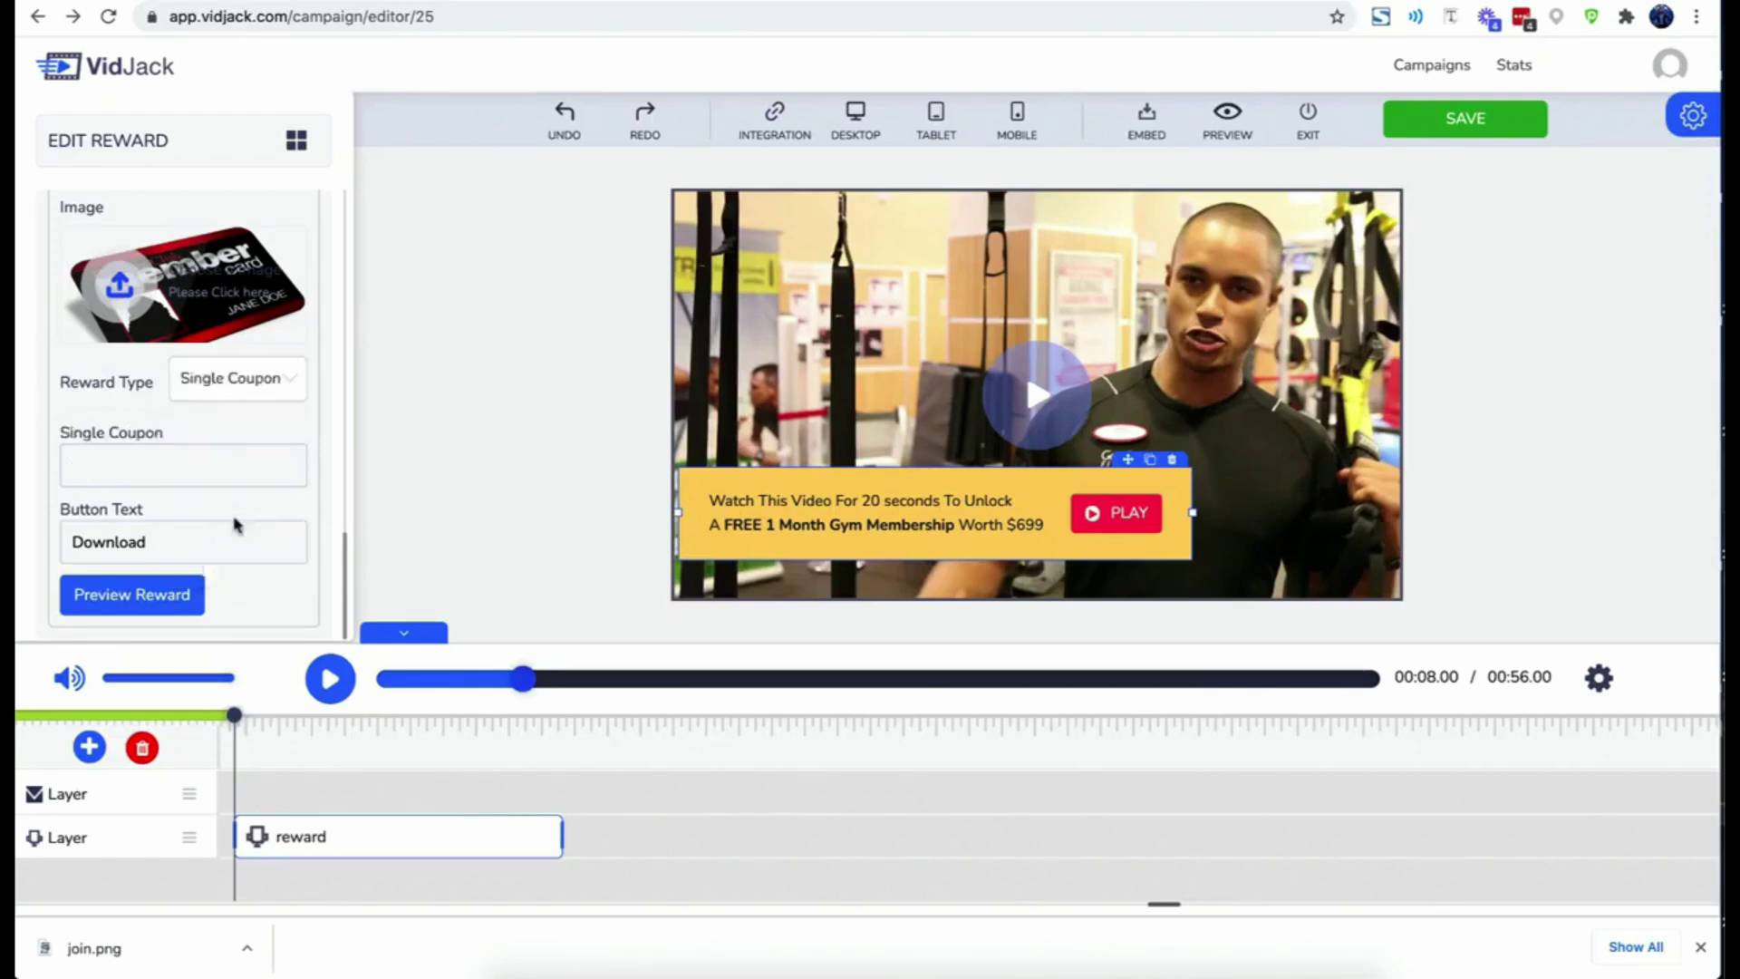
pyautogui.click(243, 391)
pyautogui.click(227, 563)
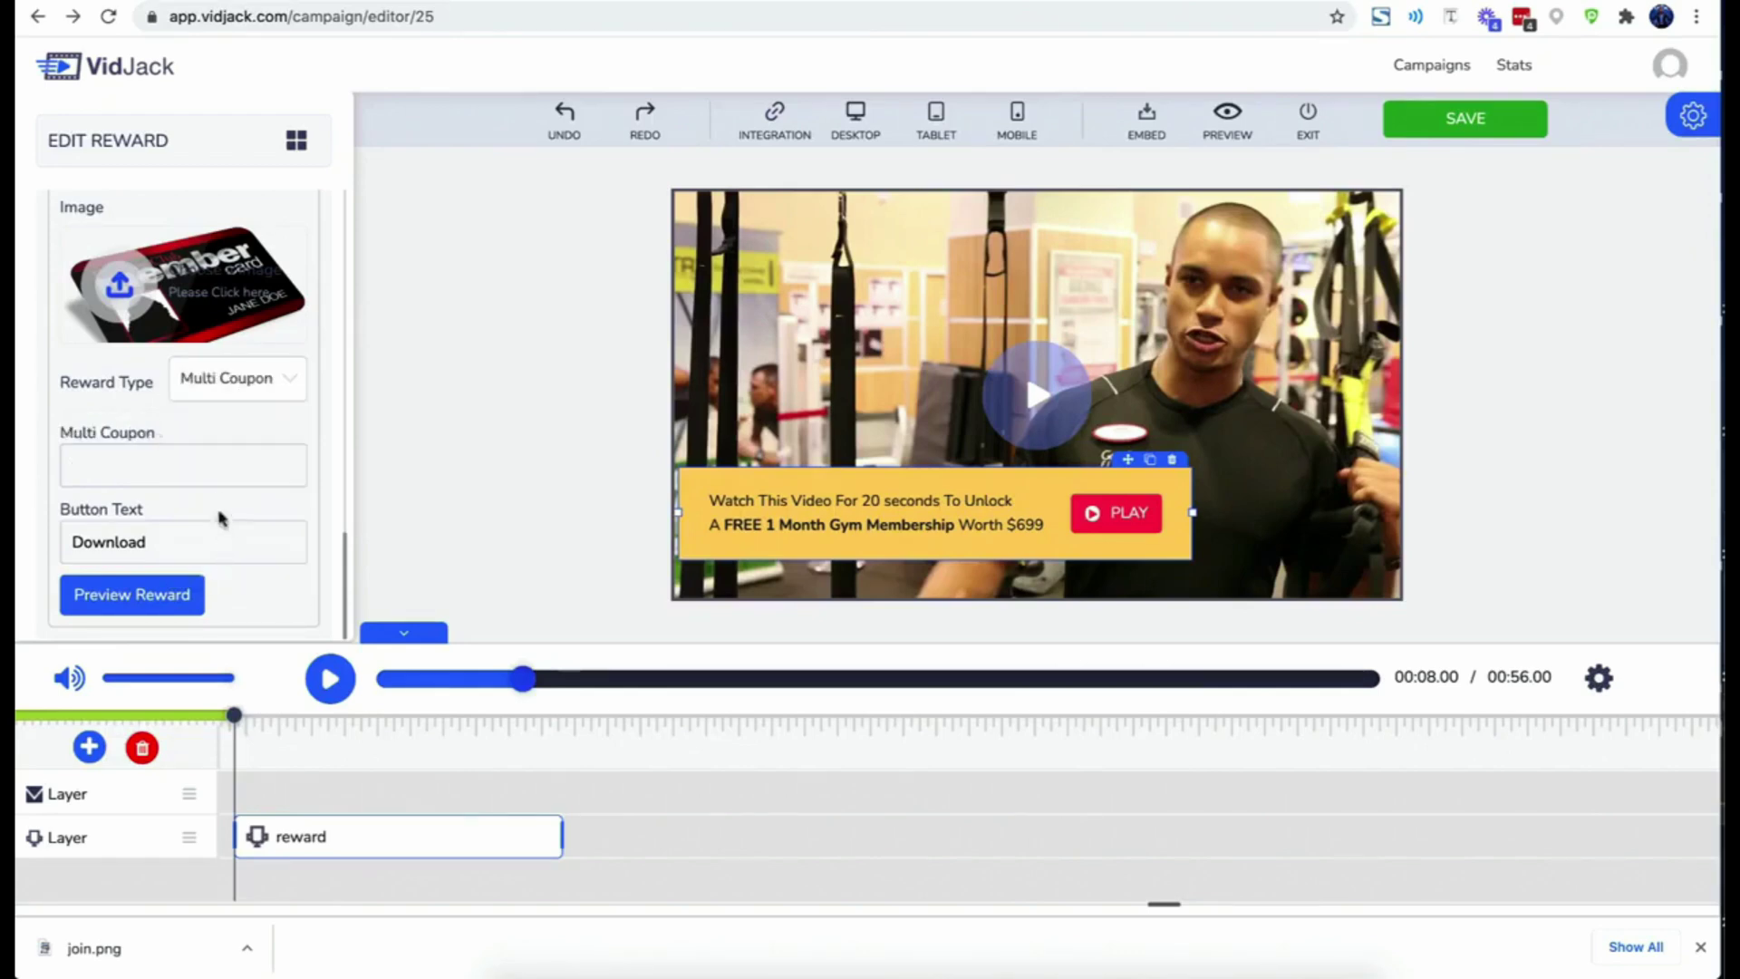
pyautogui.write('Cliam Membership')
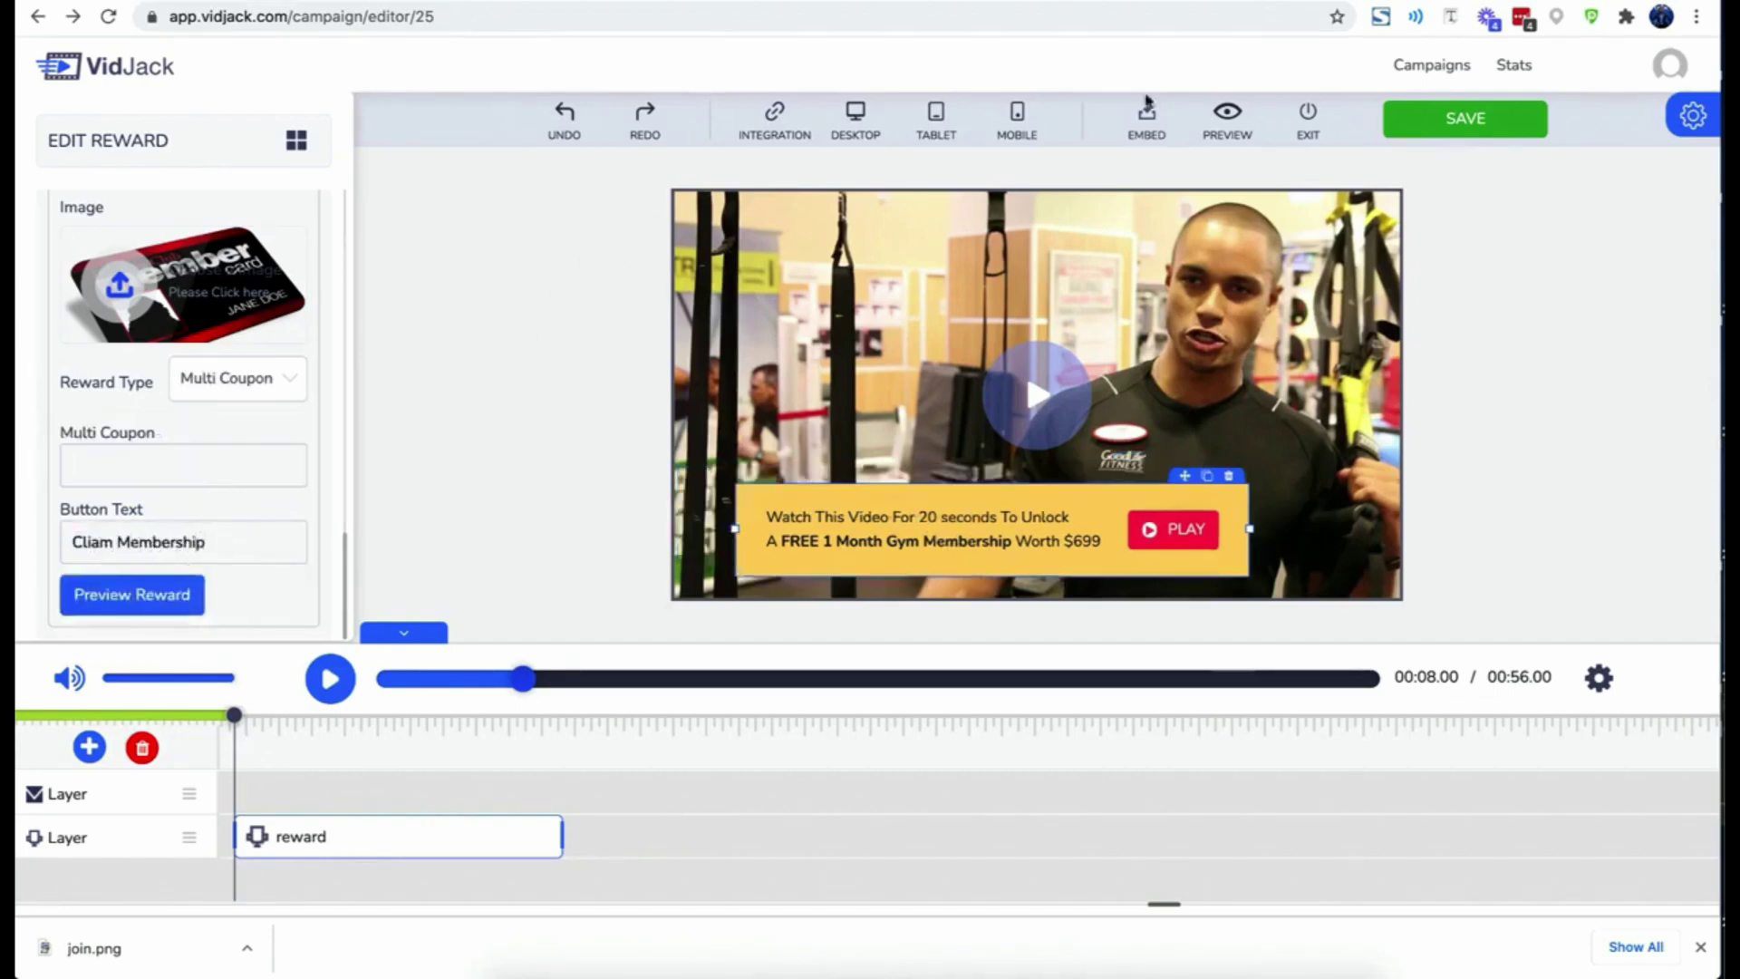
# - Save the campaign and dismiss the Success confirmation
pyautogui.click(1497, 133)
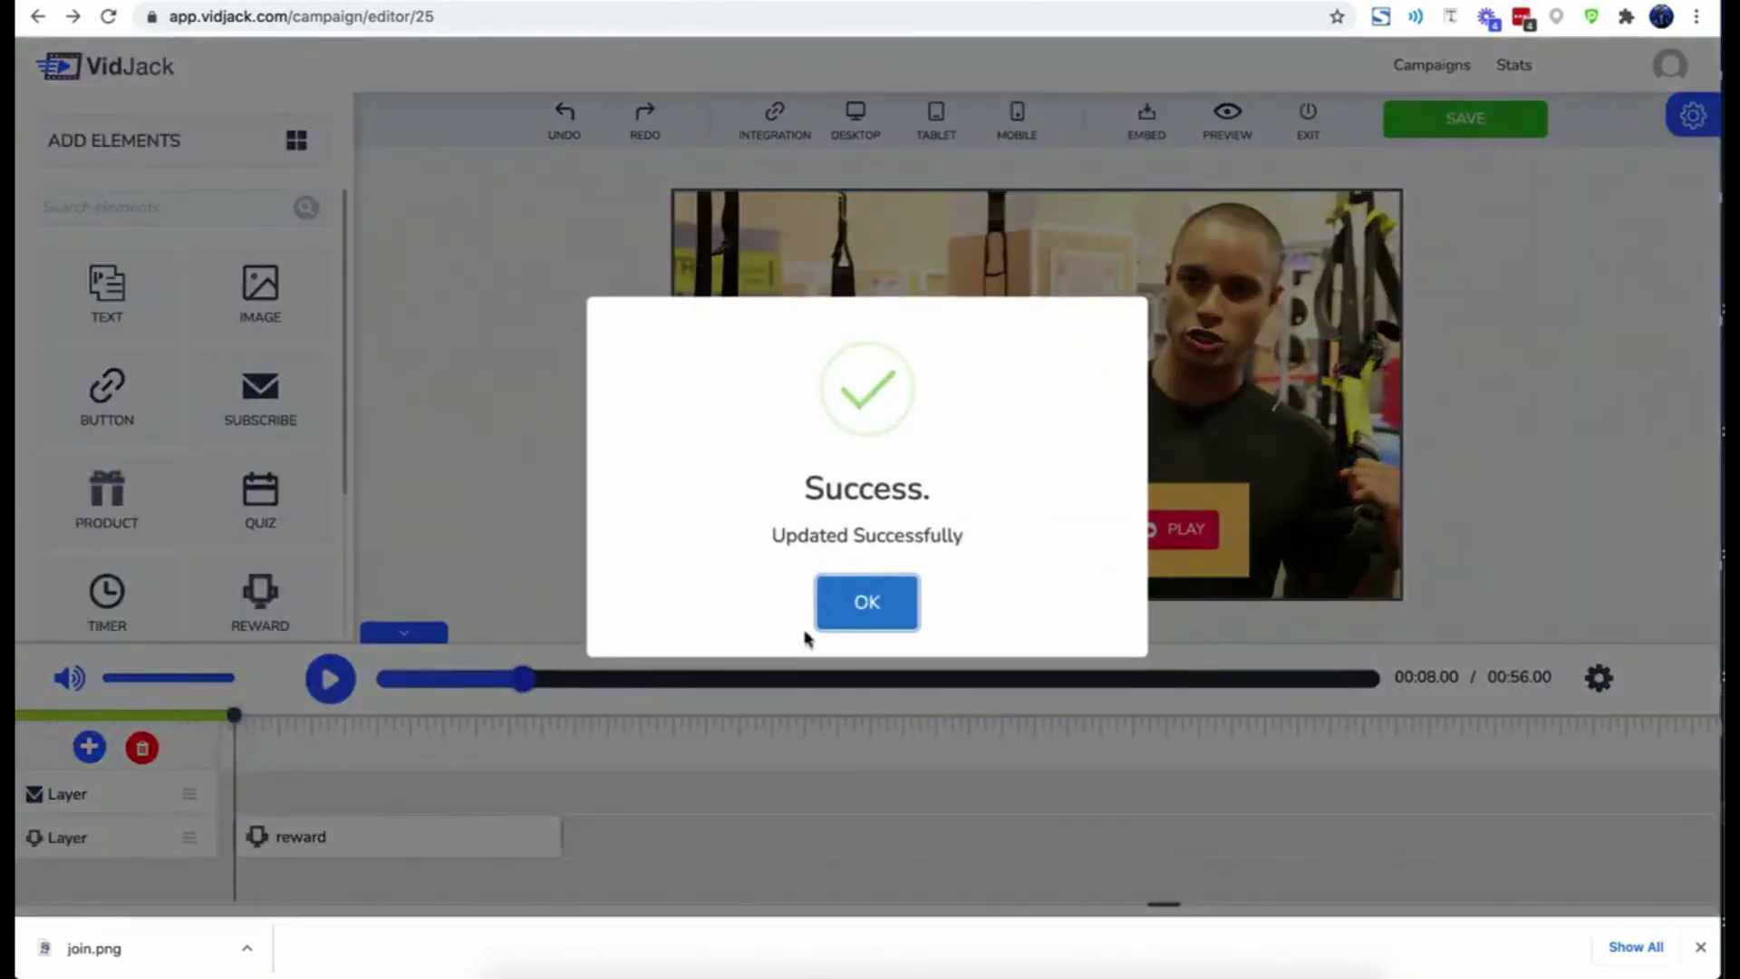
pyautogui.click(827, 617)
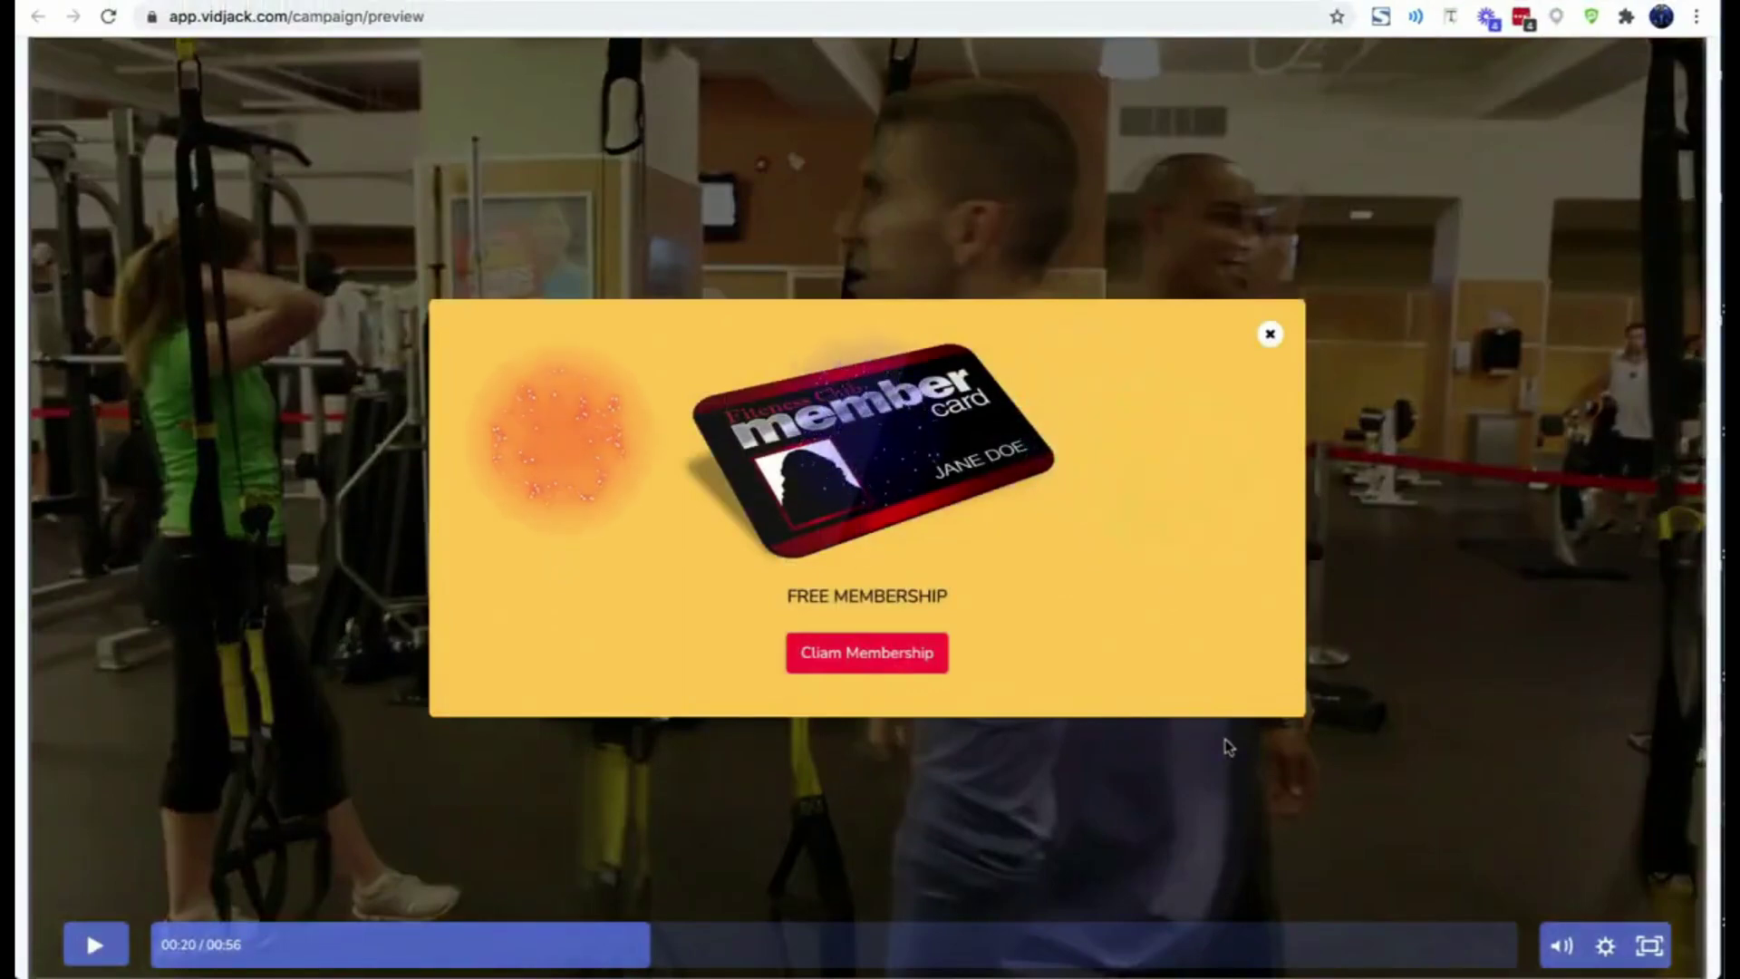
# - Add a product card onto the video and give it the shoe image
pyautogui.click(1243, 2)
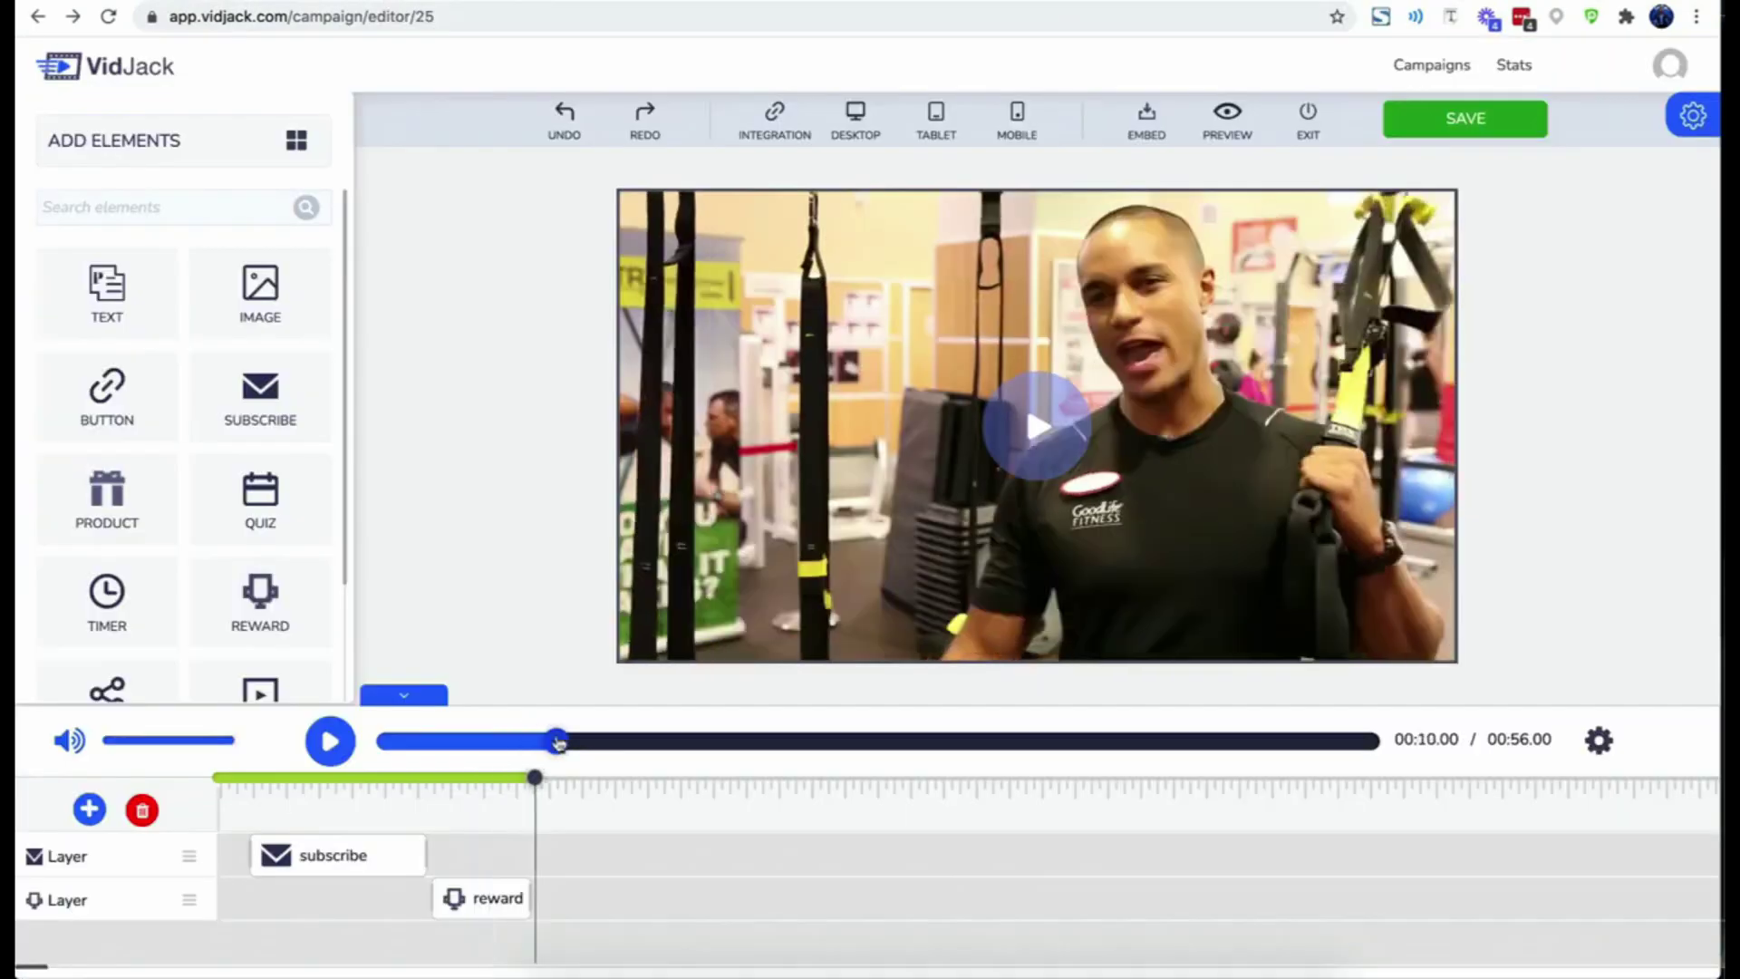
pyautogui.moveTo(132, 523); pyautogui.dragTo(878, 457)
pyautogui.click(878, 392)
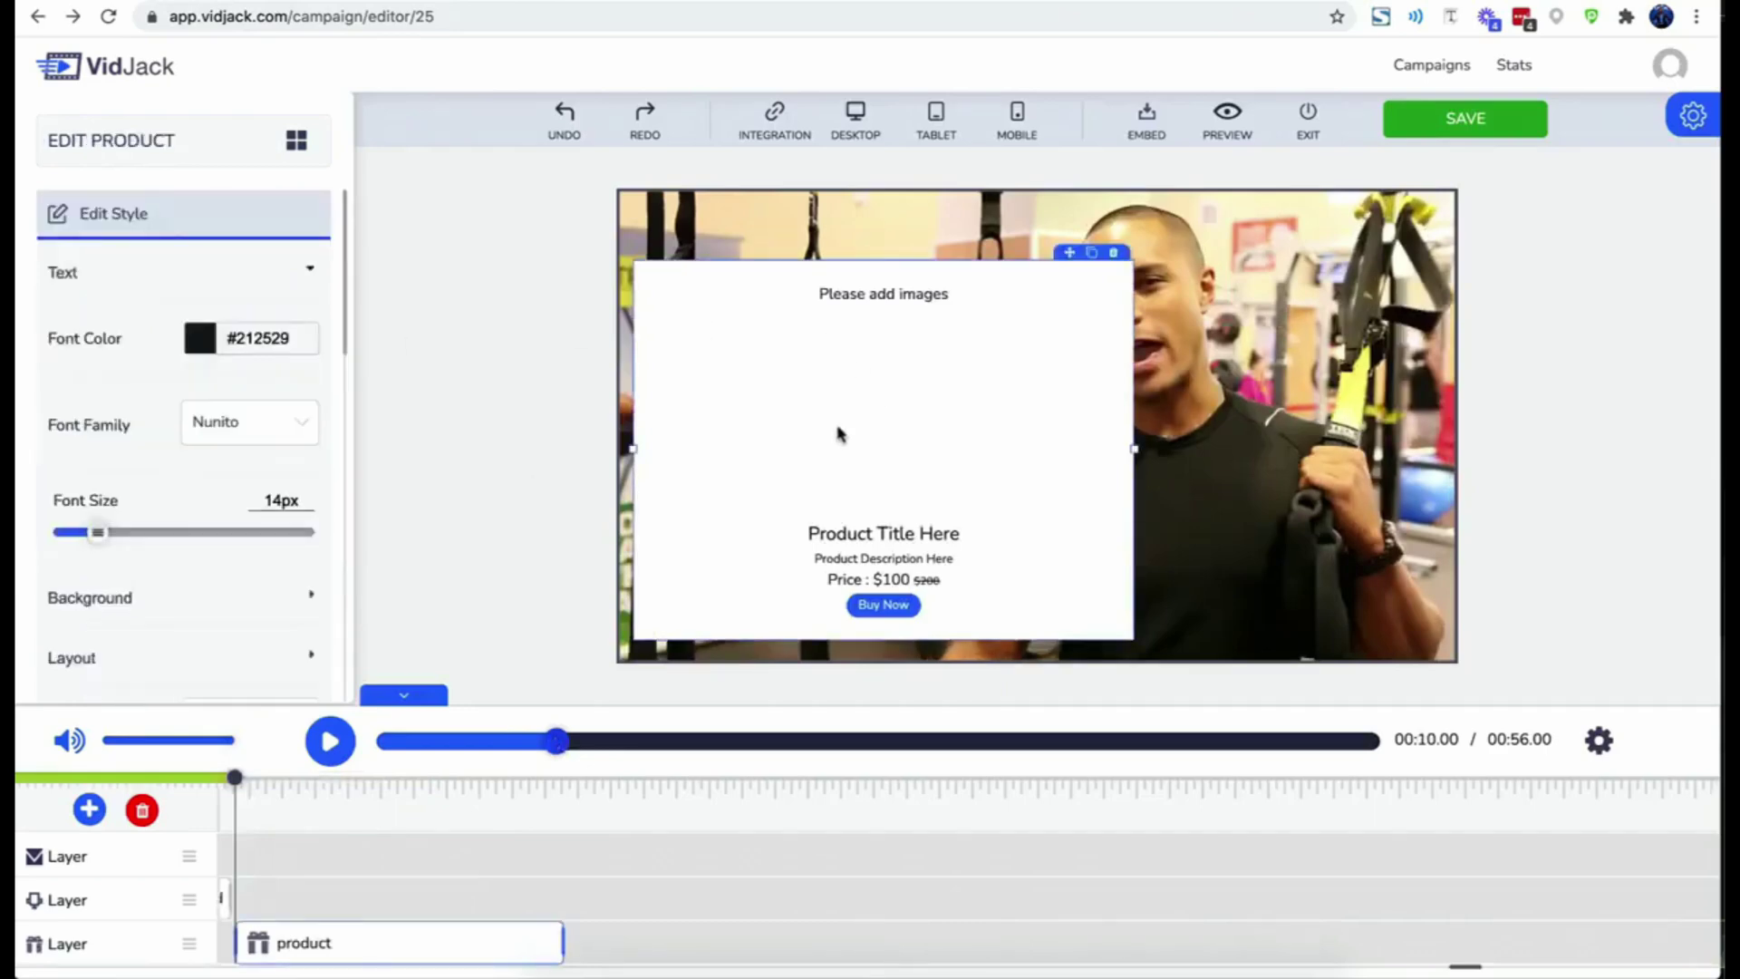
pyautogui.scroll(-10, 141, 534)
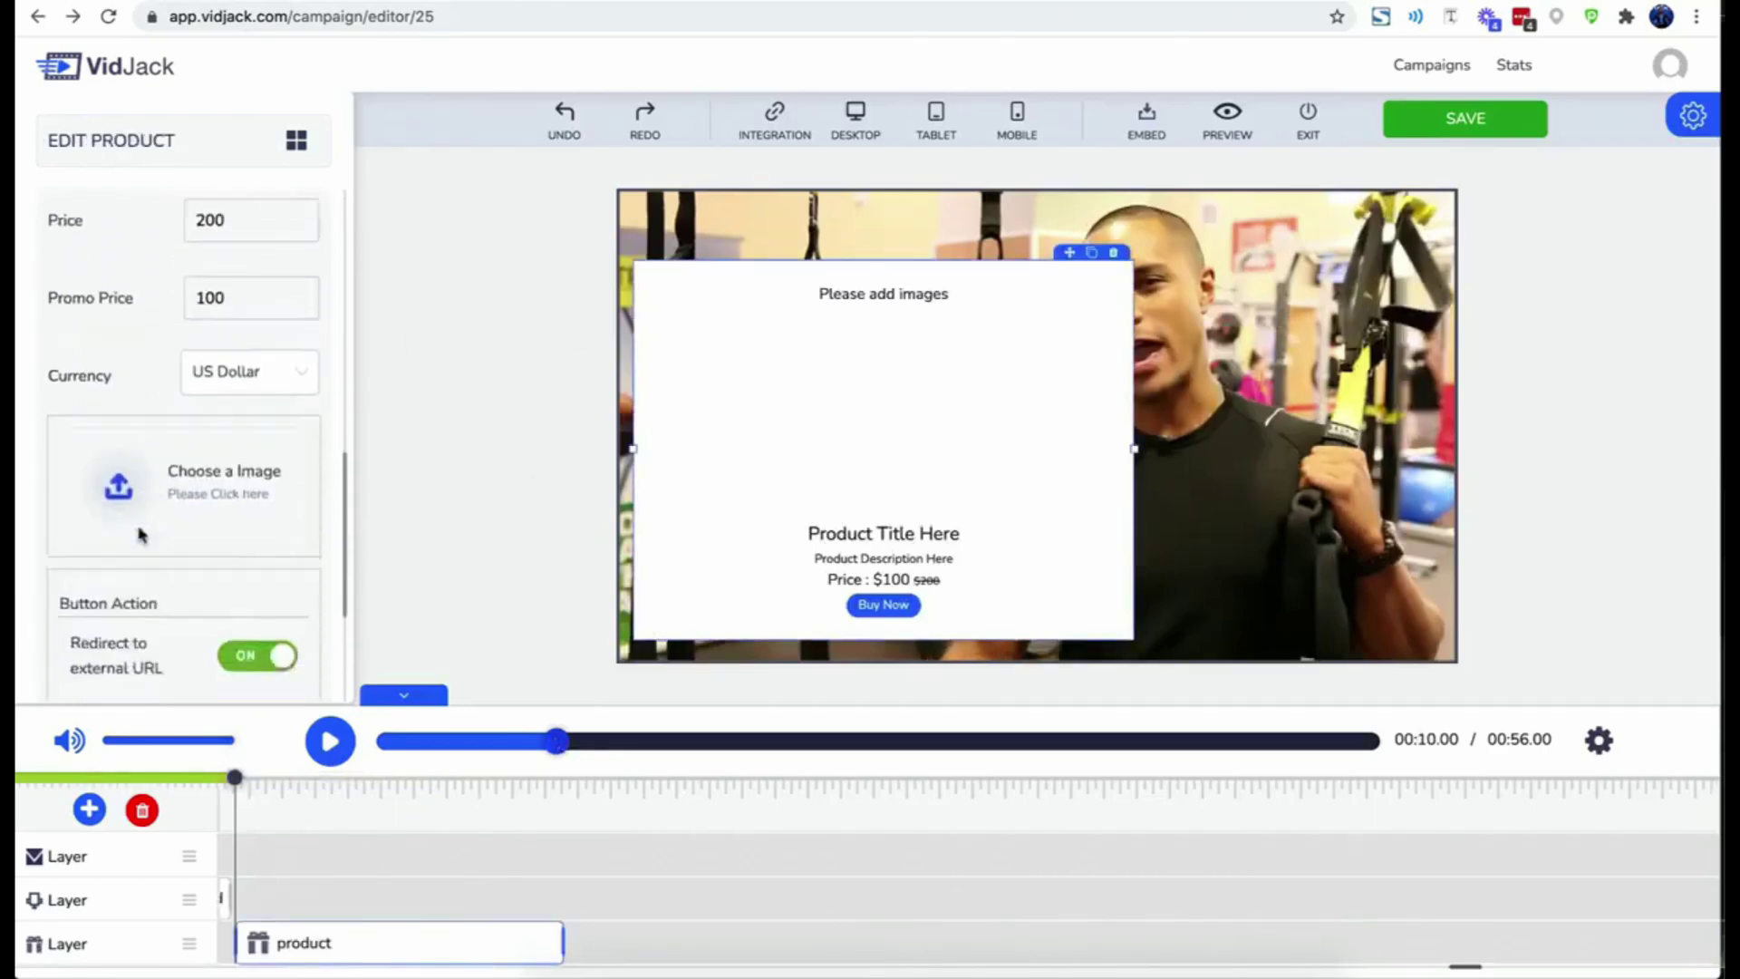
pyautogui.click(132, 398)
pyautogui.moveTo(786, 529)
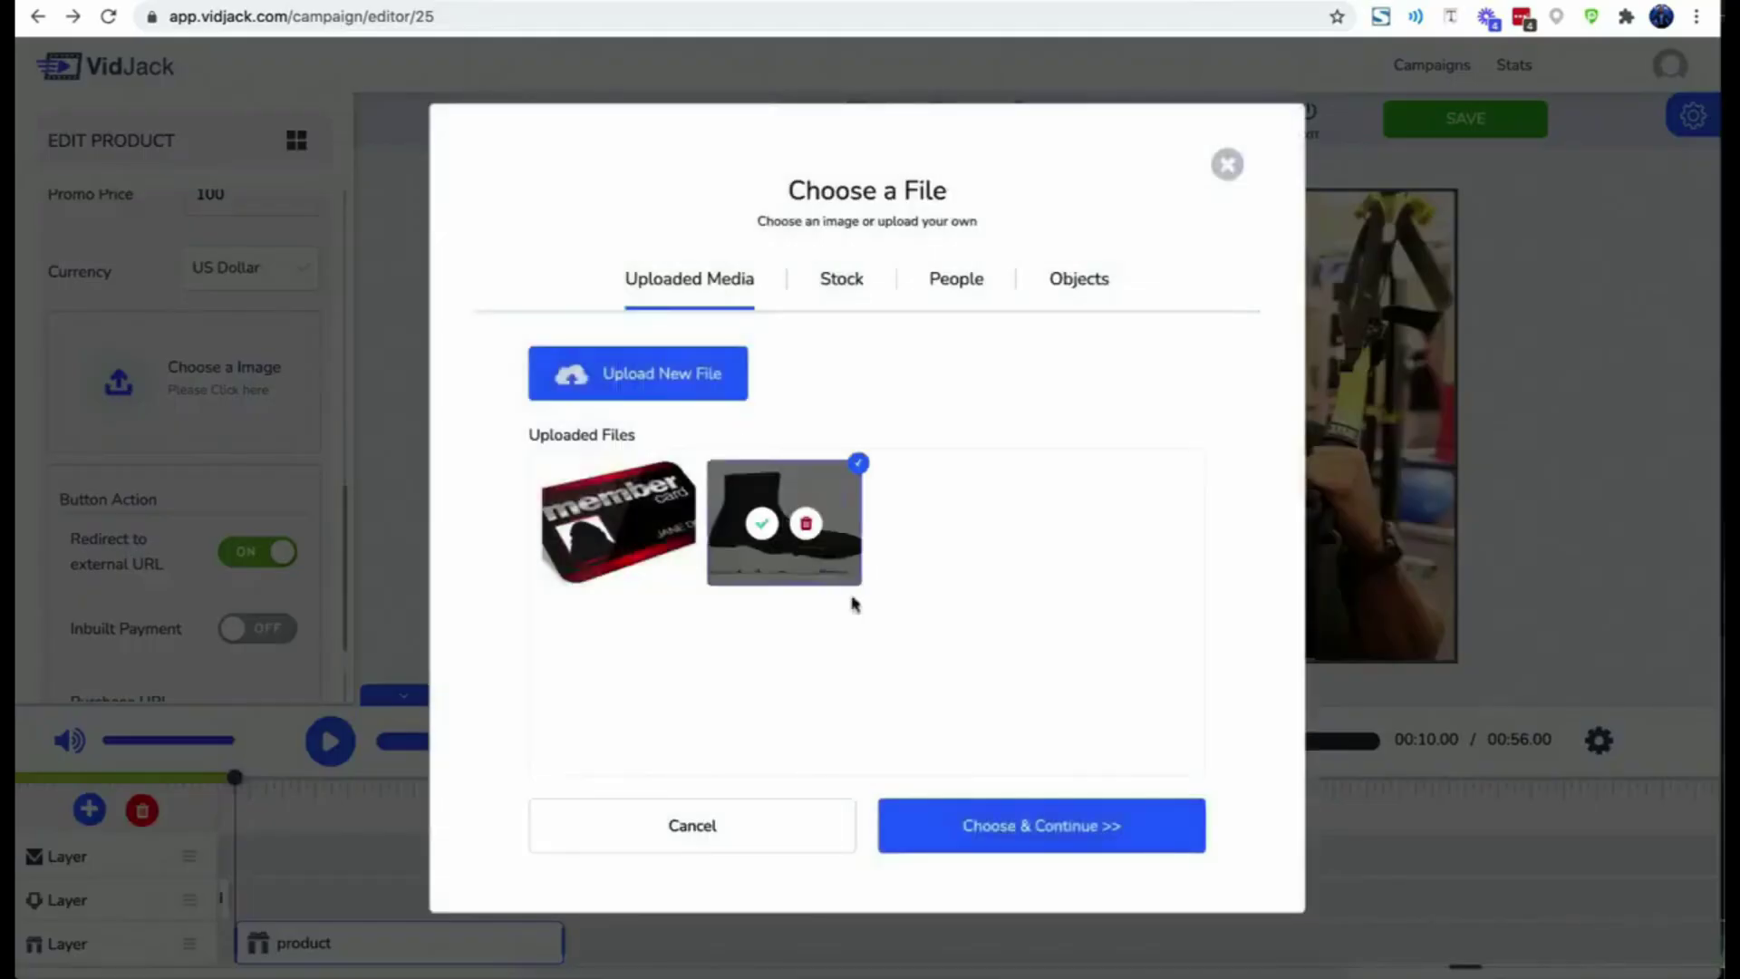
pyautogui.click(971, 820)
# - Switch the product to inbuilt payment and fill in the saved PayPal client and secret IDs
pyautogui.scroll(-3, 156, 508)
pyautogui.scroll(-2, 156, 470)
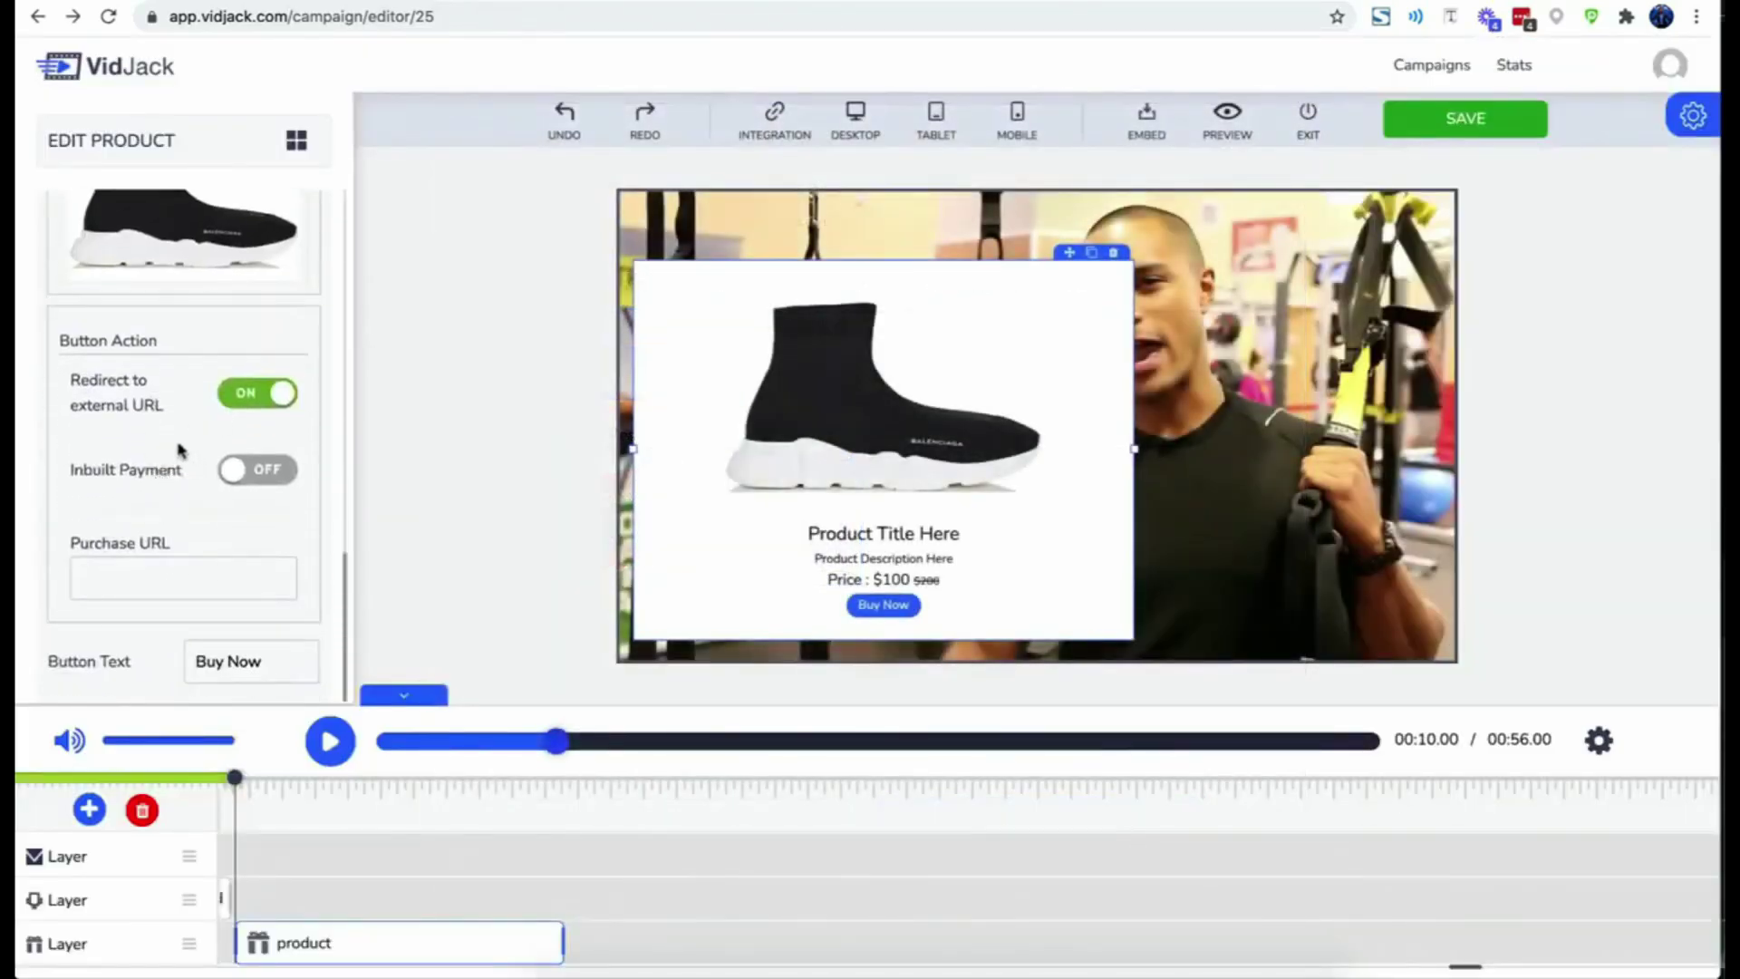
pyautogui.click(232, 470)
pyautogui.scroll(-5, 221, 540)
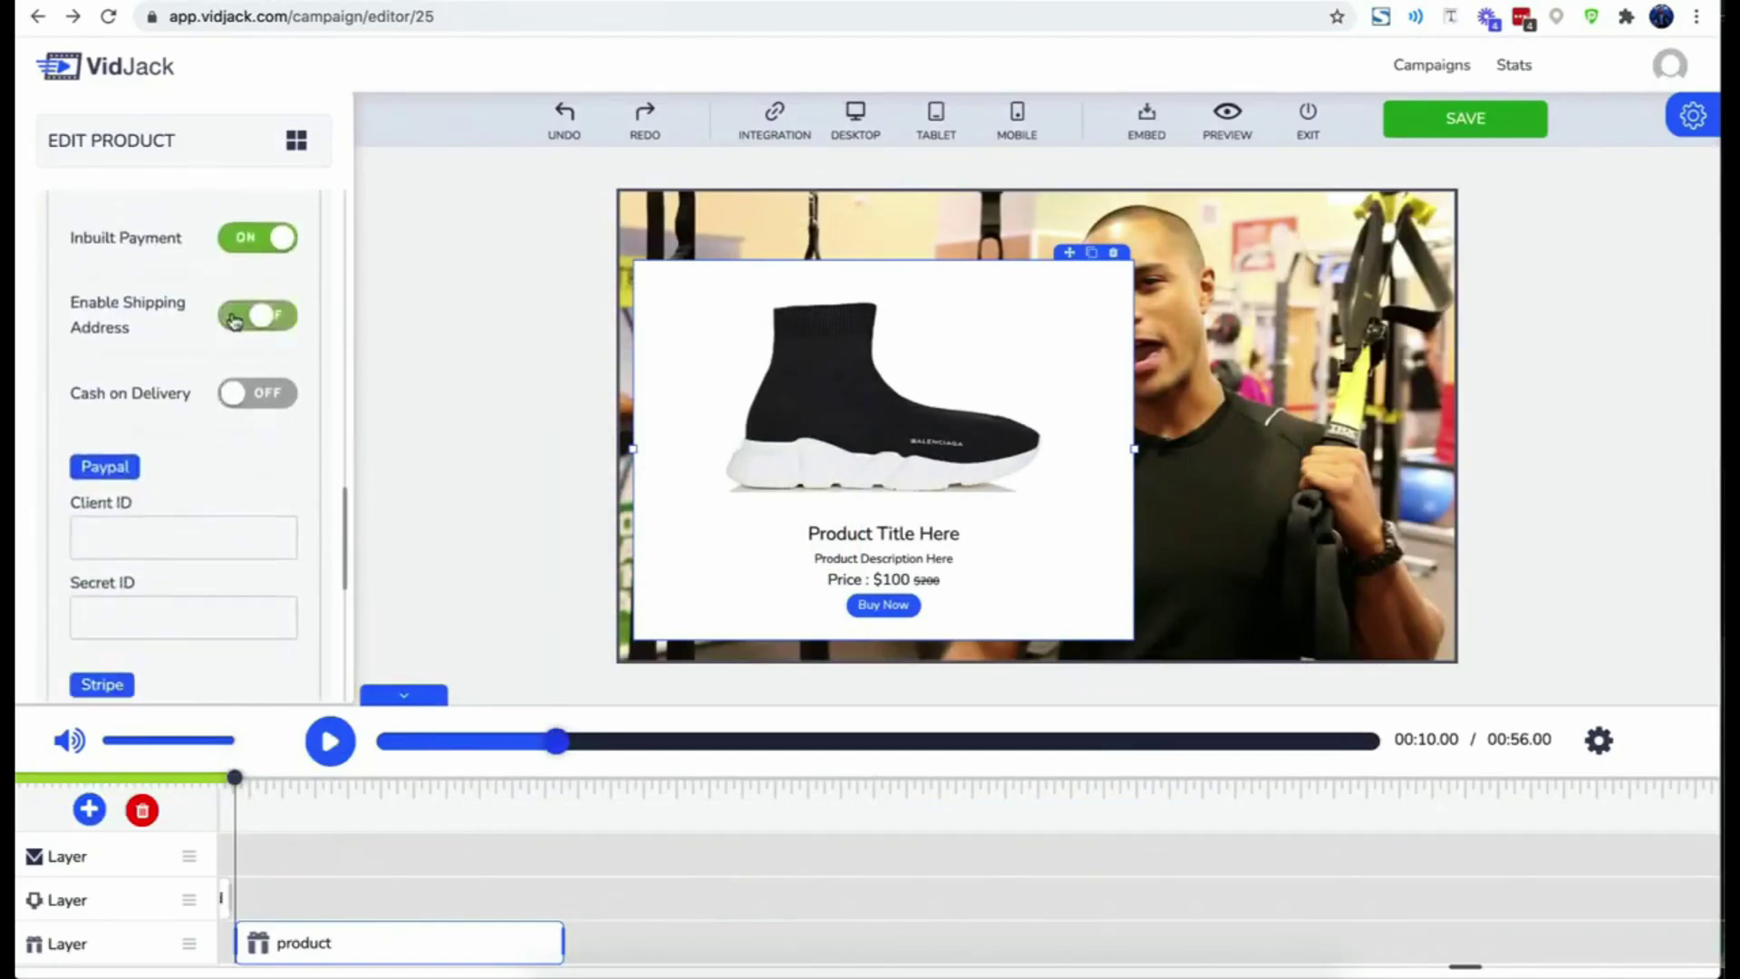
pyautogui.click(175, 534)
pyautogui.click(135, 587)
pyautogui.click(175, 614)
pyautogui.click(155, 664)
# - Fill in the Stripe publishable and secret keys from the saved suggestions
pyautogui.scroll(-2, 154, 659)
pyautogui.scroll(-1, 154, 659)
pyautogui.click(140, 591)
pyautogui.click(117, 642)
pyautogui.click(140, 673)
pyautogui.scroll(-2, 144, 672)
pyautogui.click(123, 724)
pyautogui.scroll(-3, 122, 535)
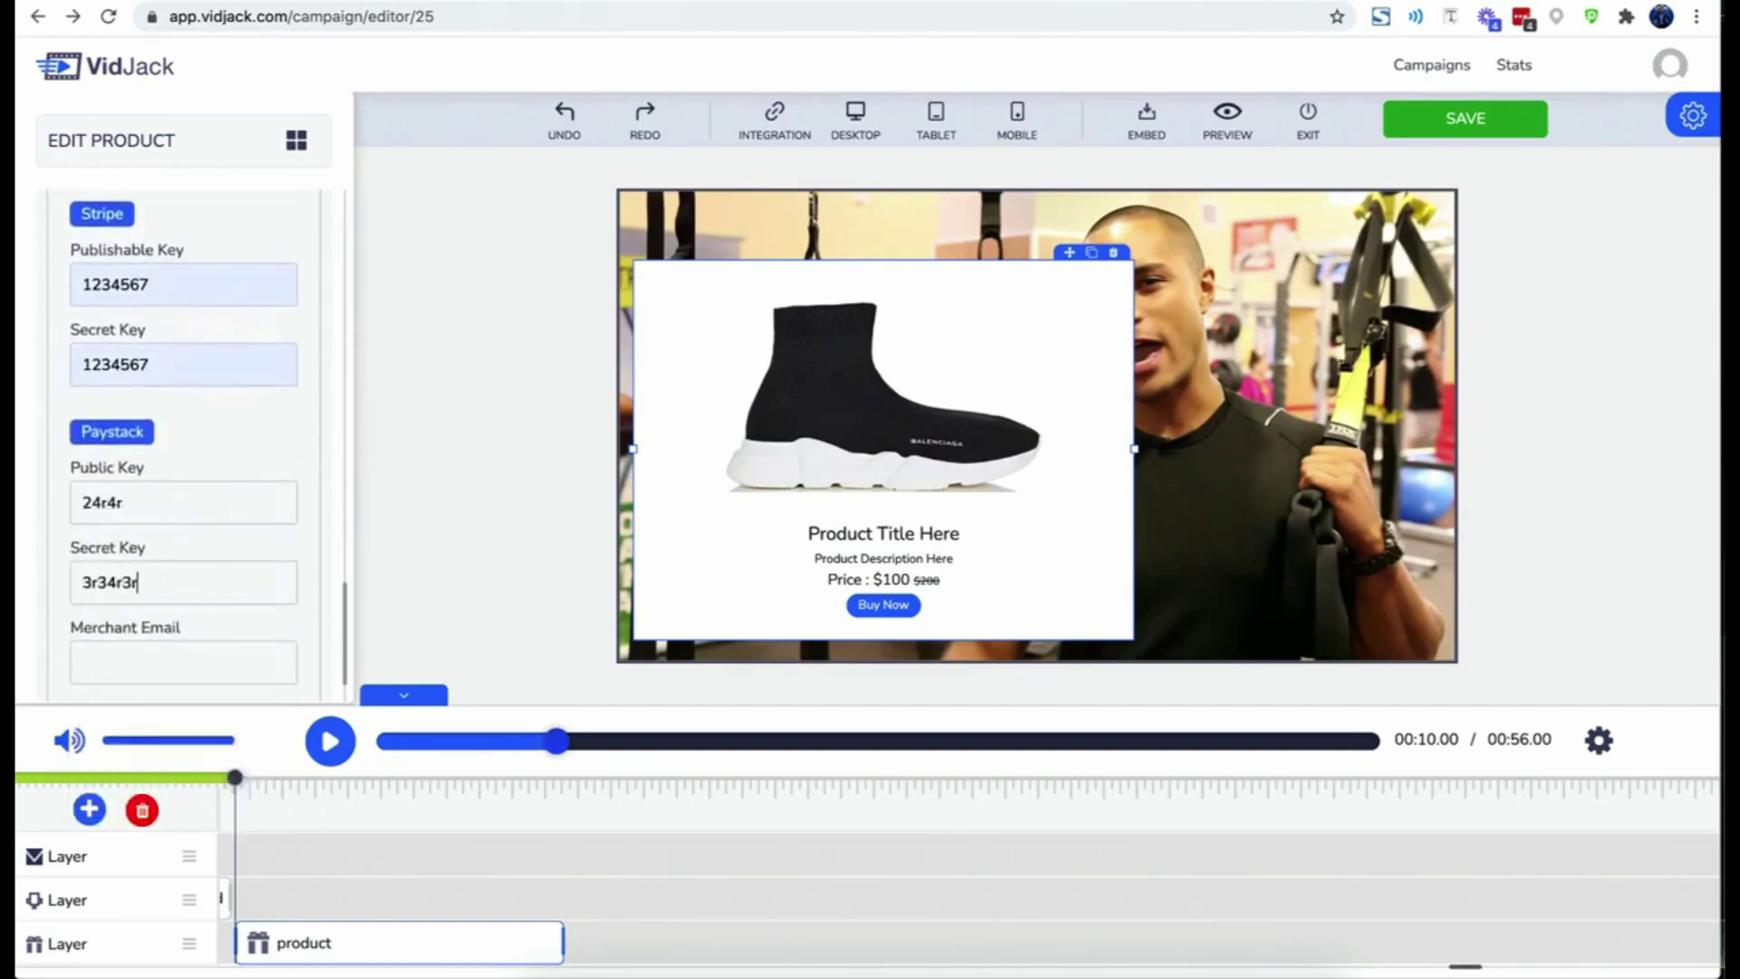
# - Enter the merchant e-mail address for the product payments
pyautogui.click(126, 652)
pyautogui.write('hddhd@dhddh.com')
pyautogui.scroll(-1, 136, 538)
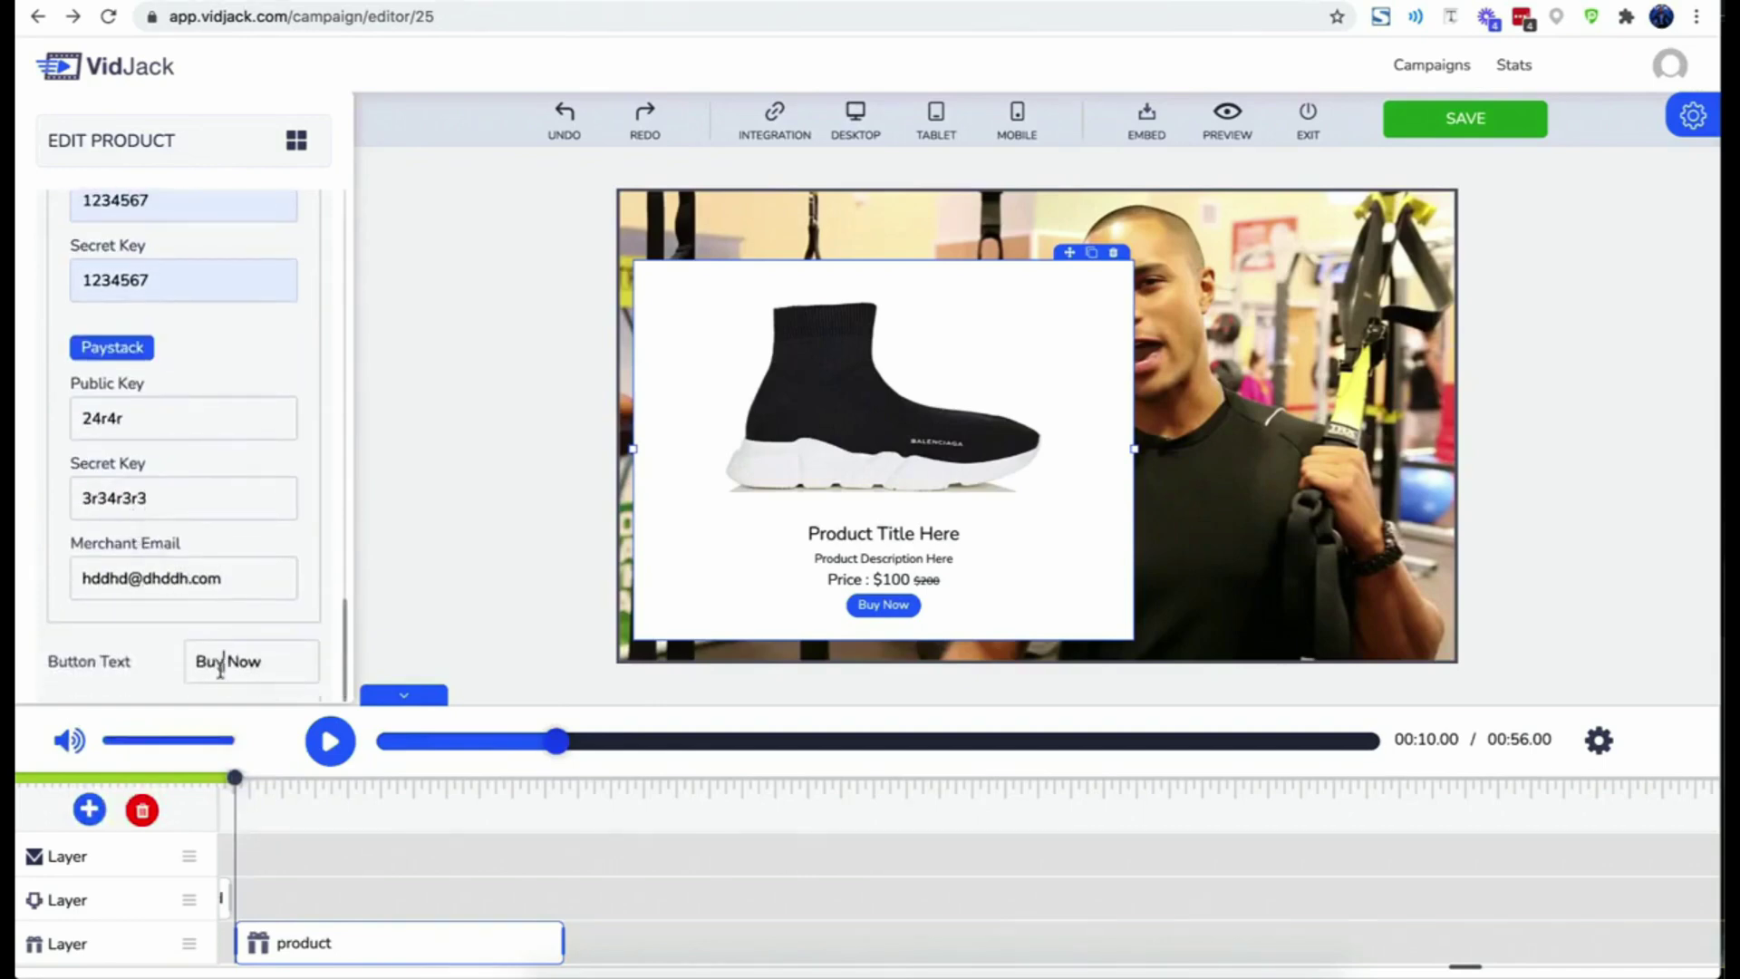
pyautogui.scroll(15, 214, 576)
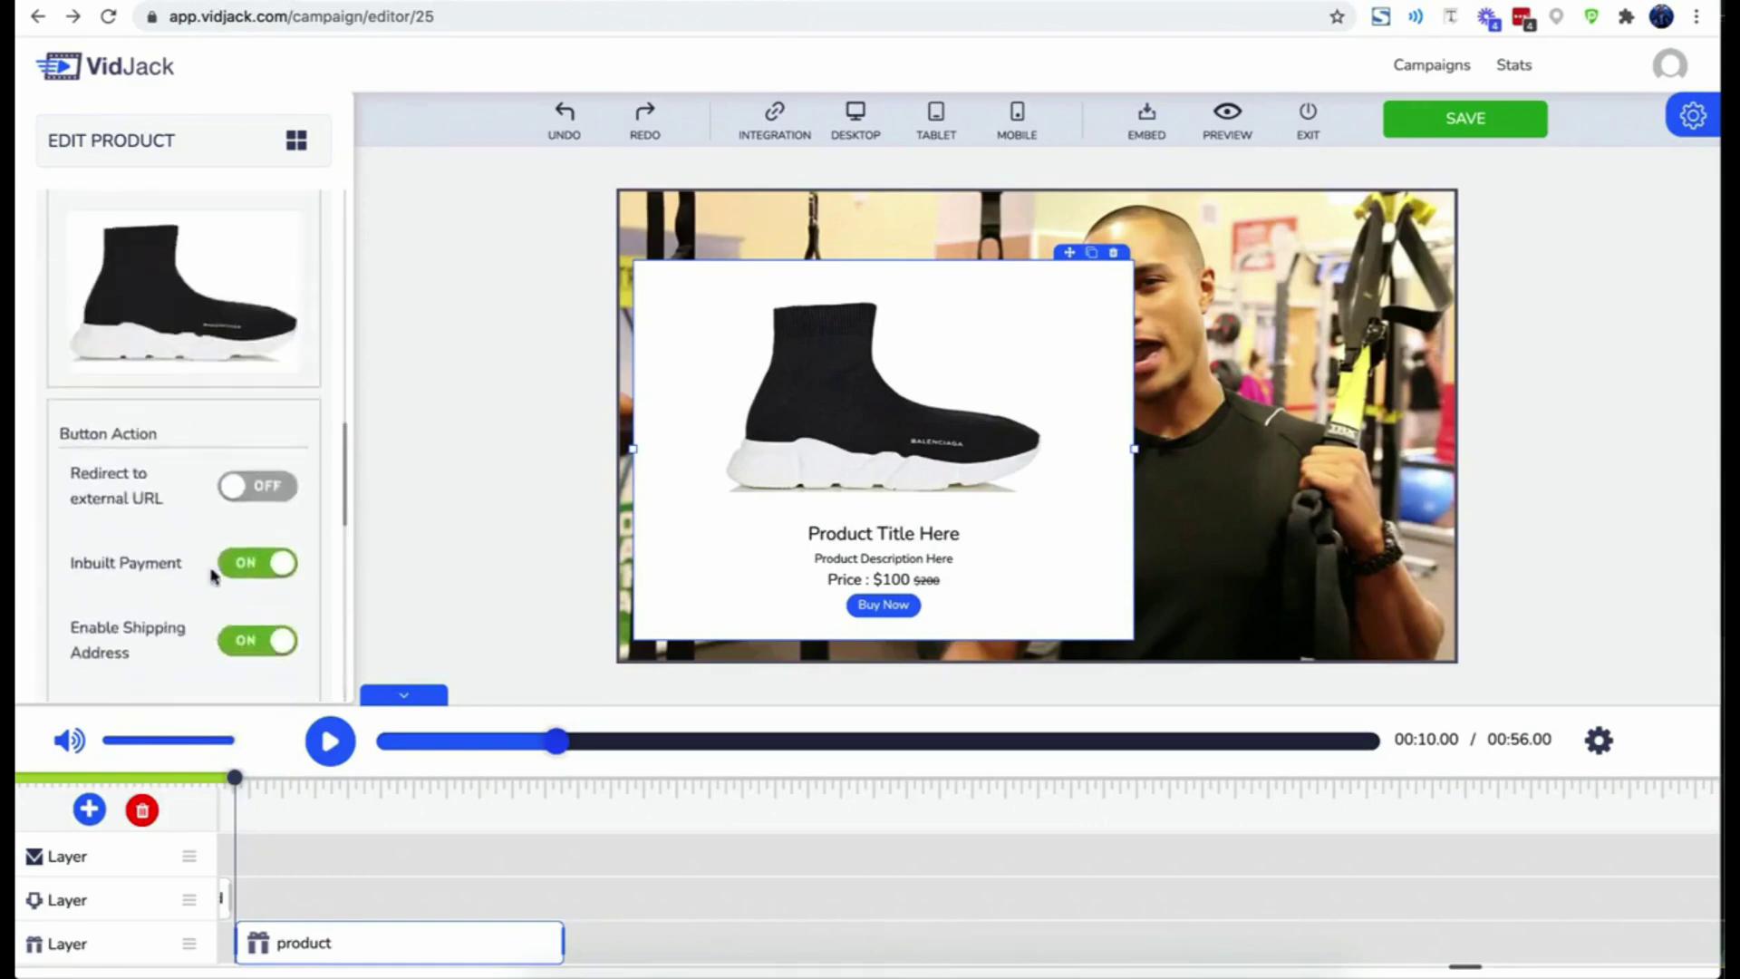
pyautogui.scroll(5, 209, 453)
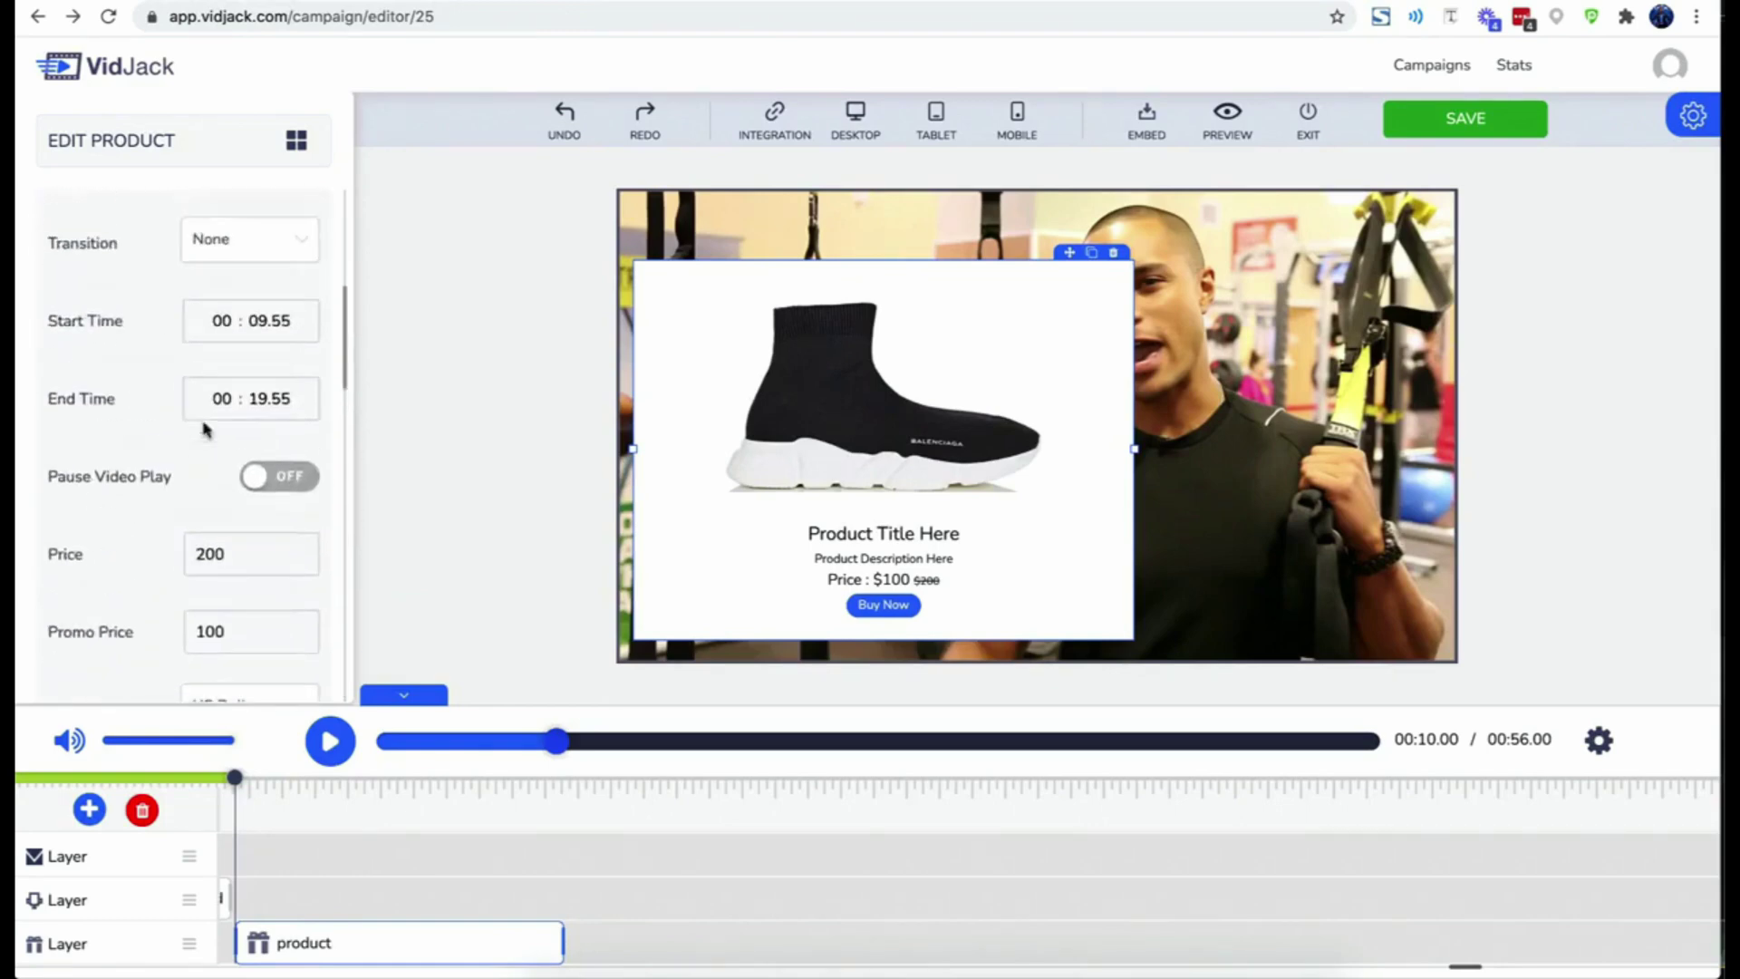
# - Retitle the product card 'Special Gym Shoes' and deselect it
pyautogui.doubleClick(835, 531)
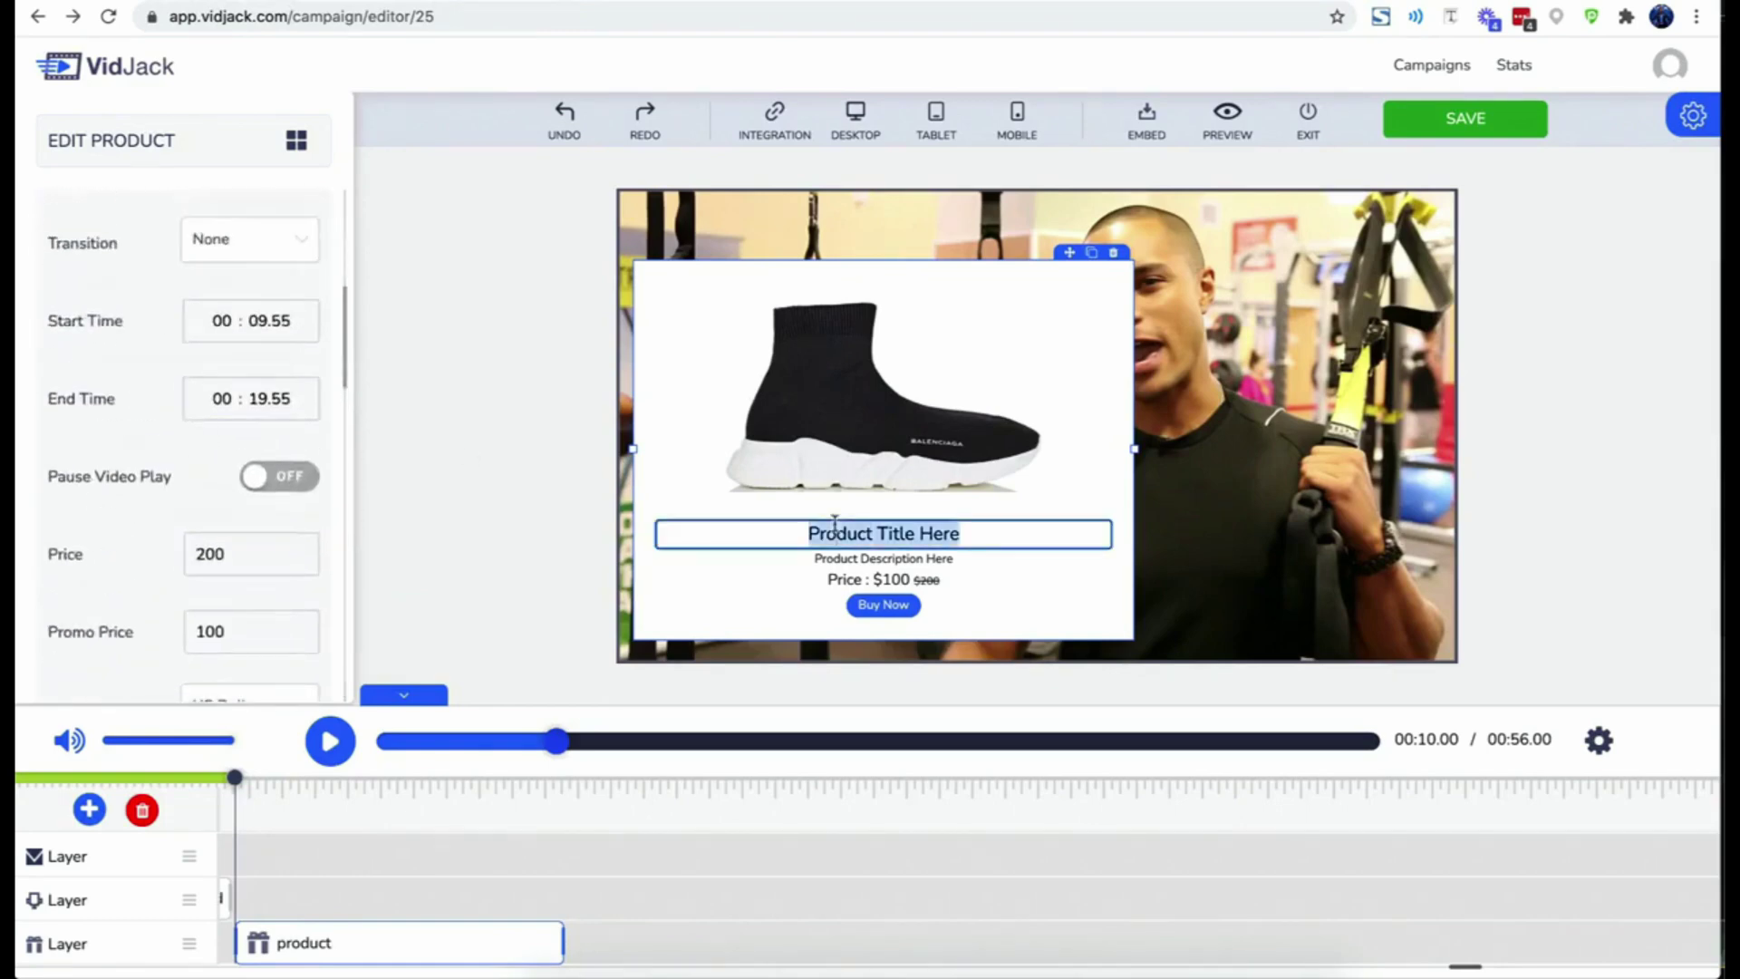
pyautogui.write('Special Gym')
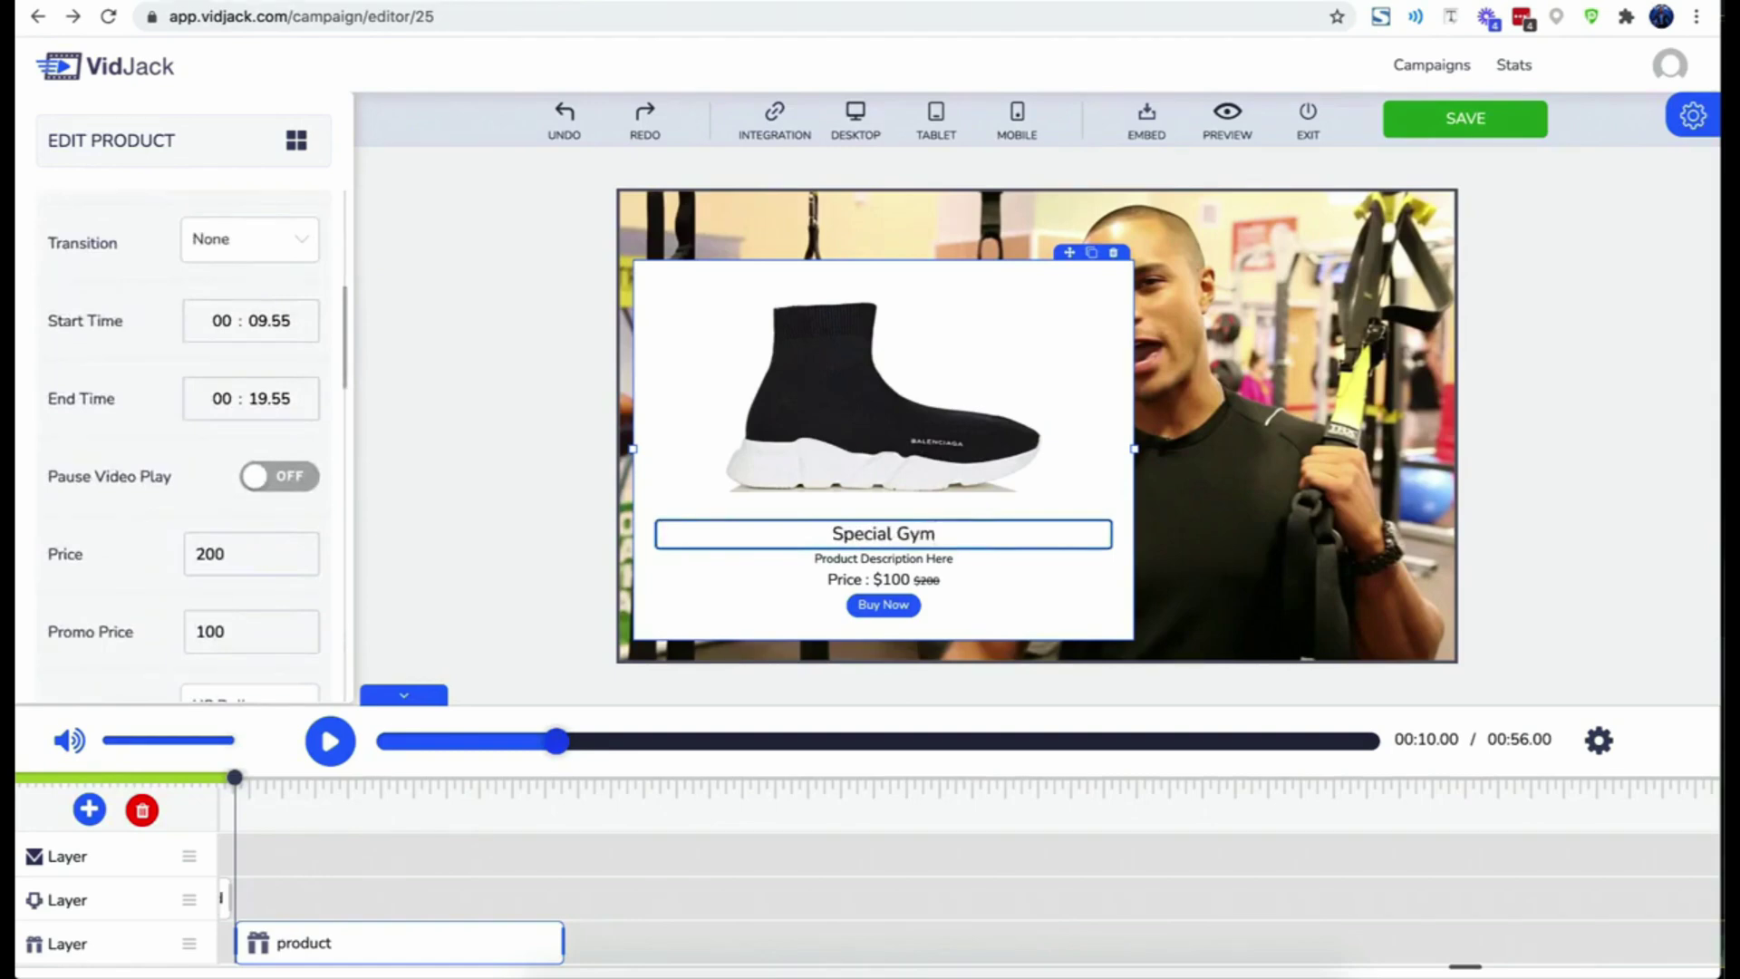
pyautogui.write(' Shoe')
pyautogui.press('BackSpace')
pyautogui.write('es')
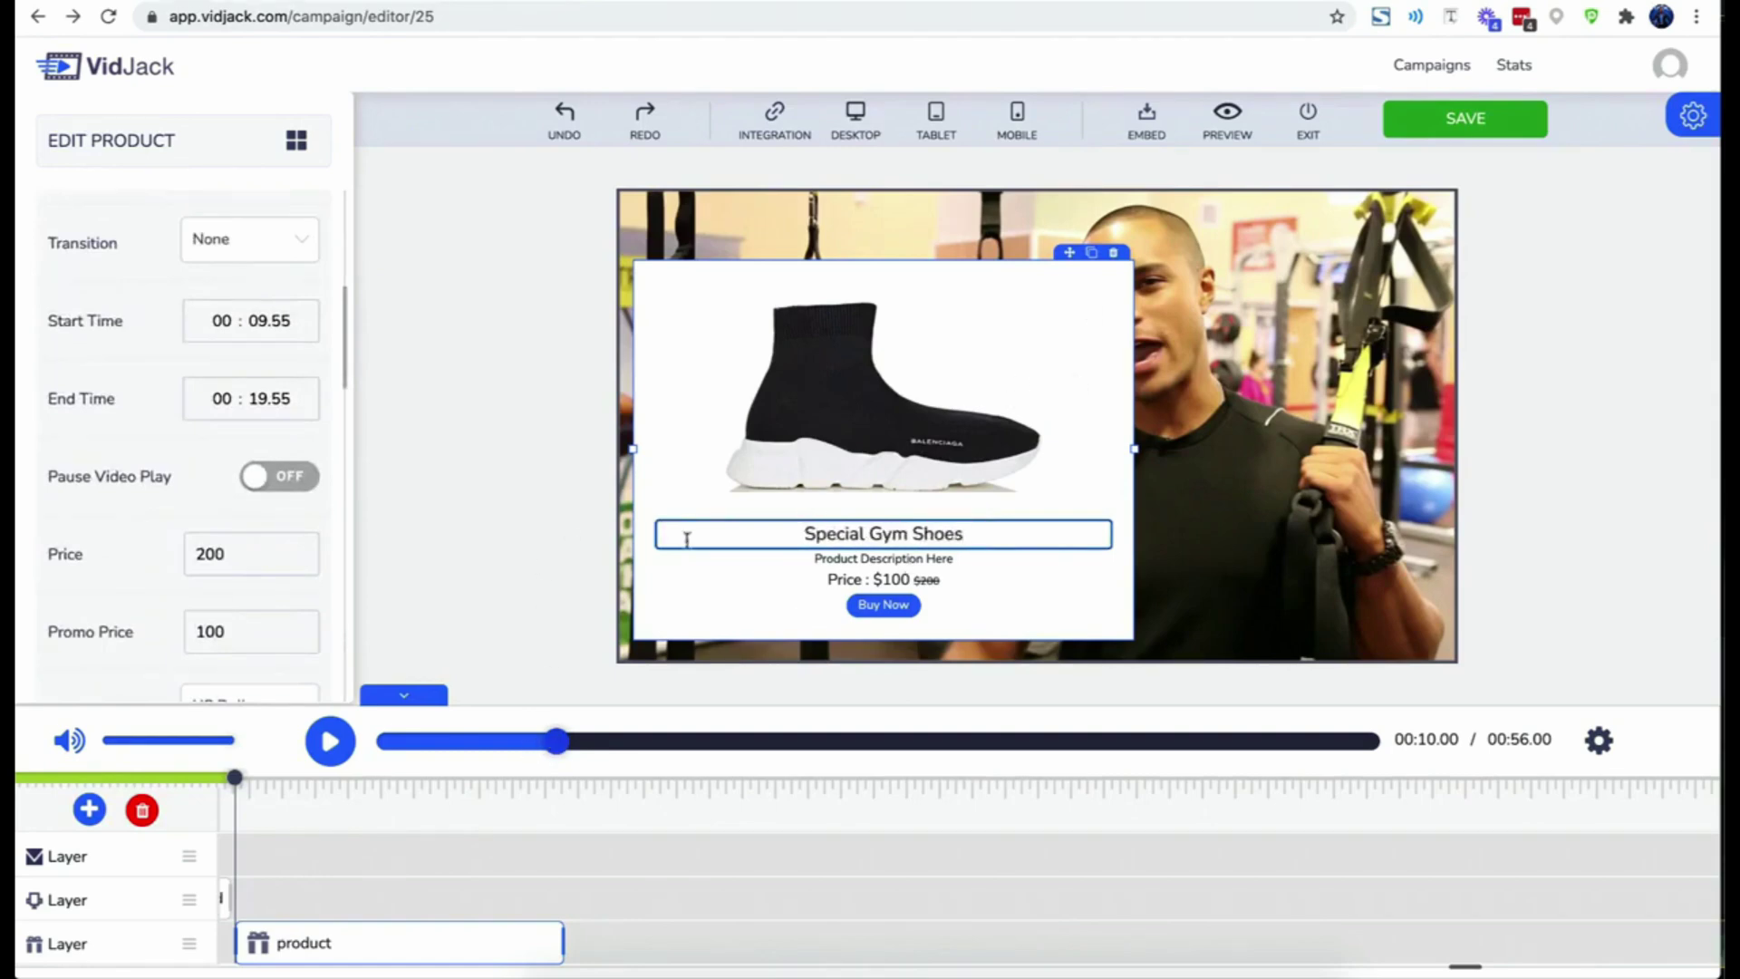
pyautogui.click(542, 575)
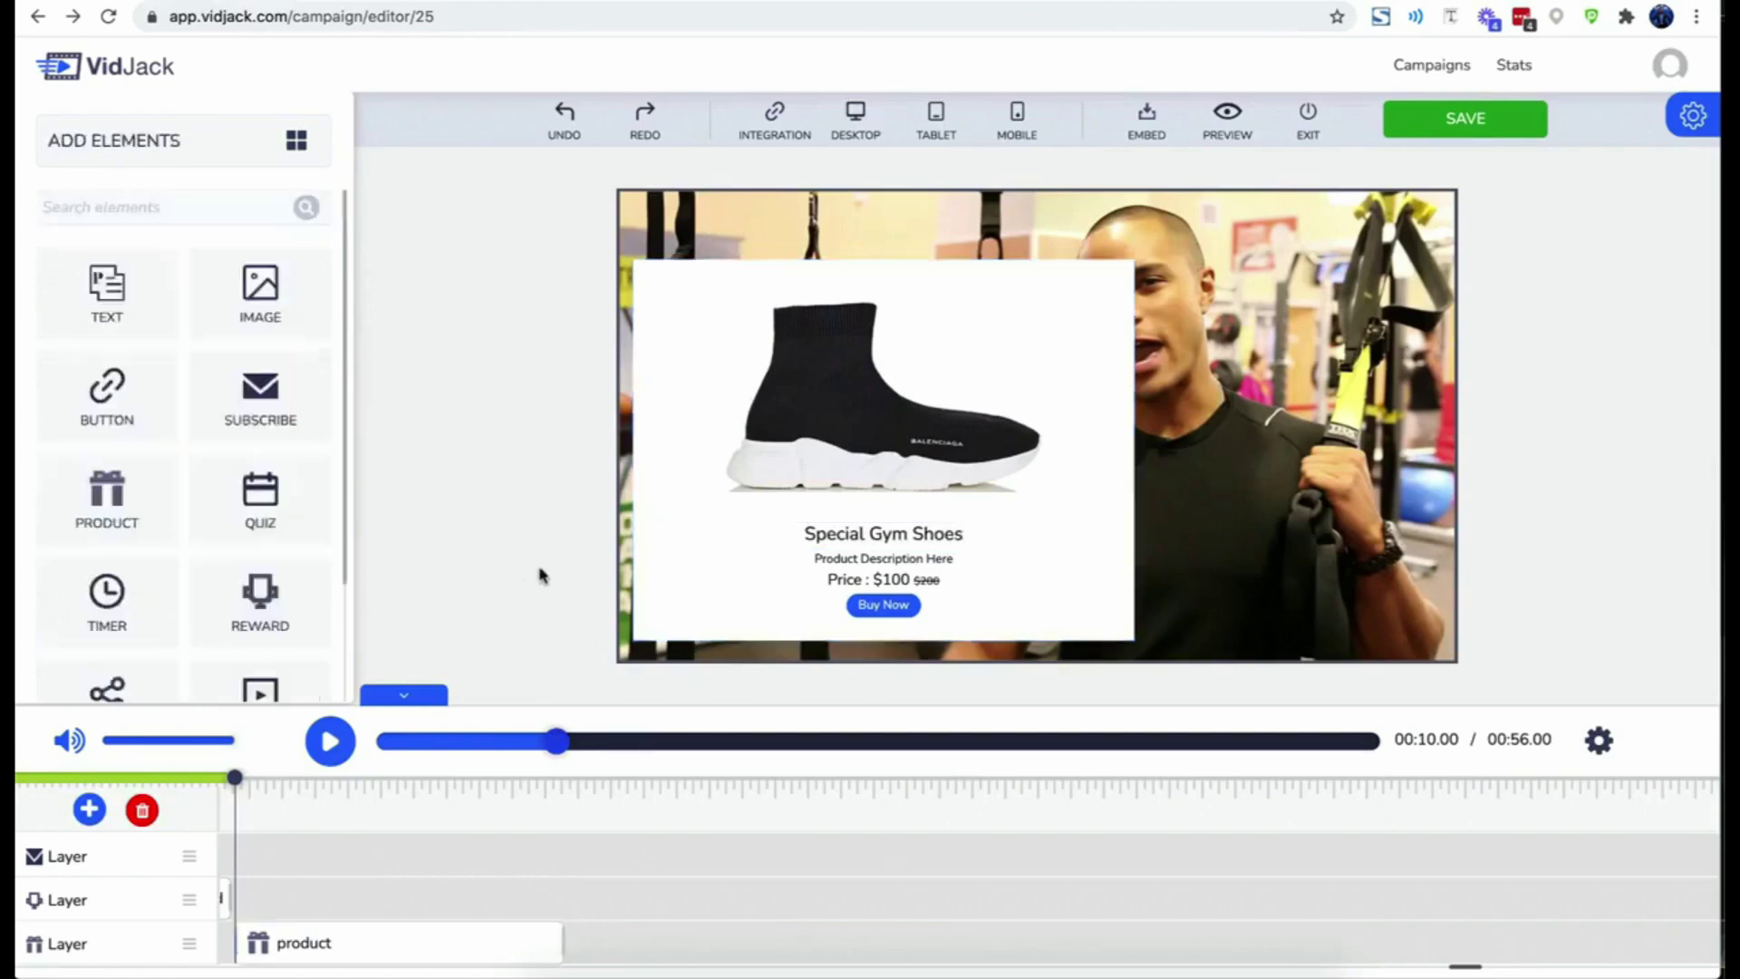
# - Save the campaign and play it in Preview
pyautogui.click(1384, 130)
pyautogui.click(864, 633)
pyautogui.click(1205, 132)
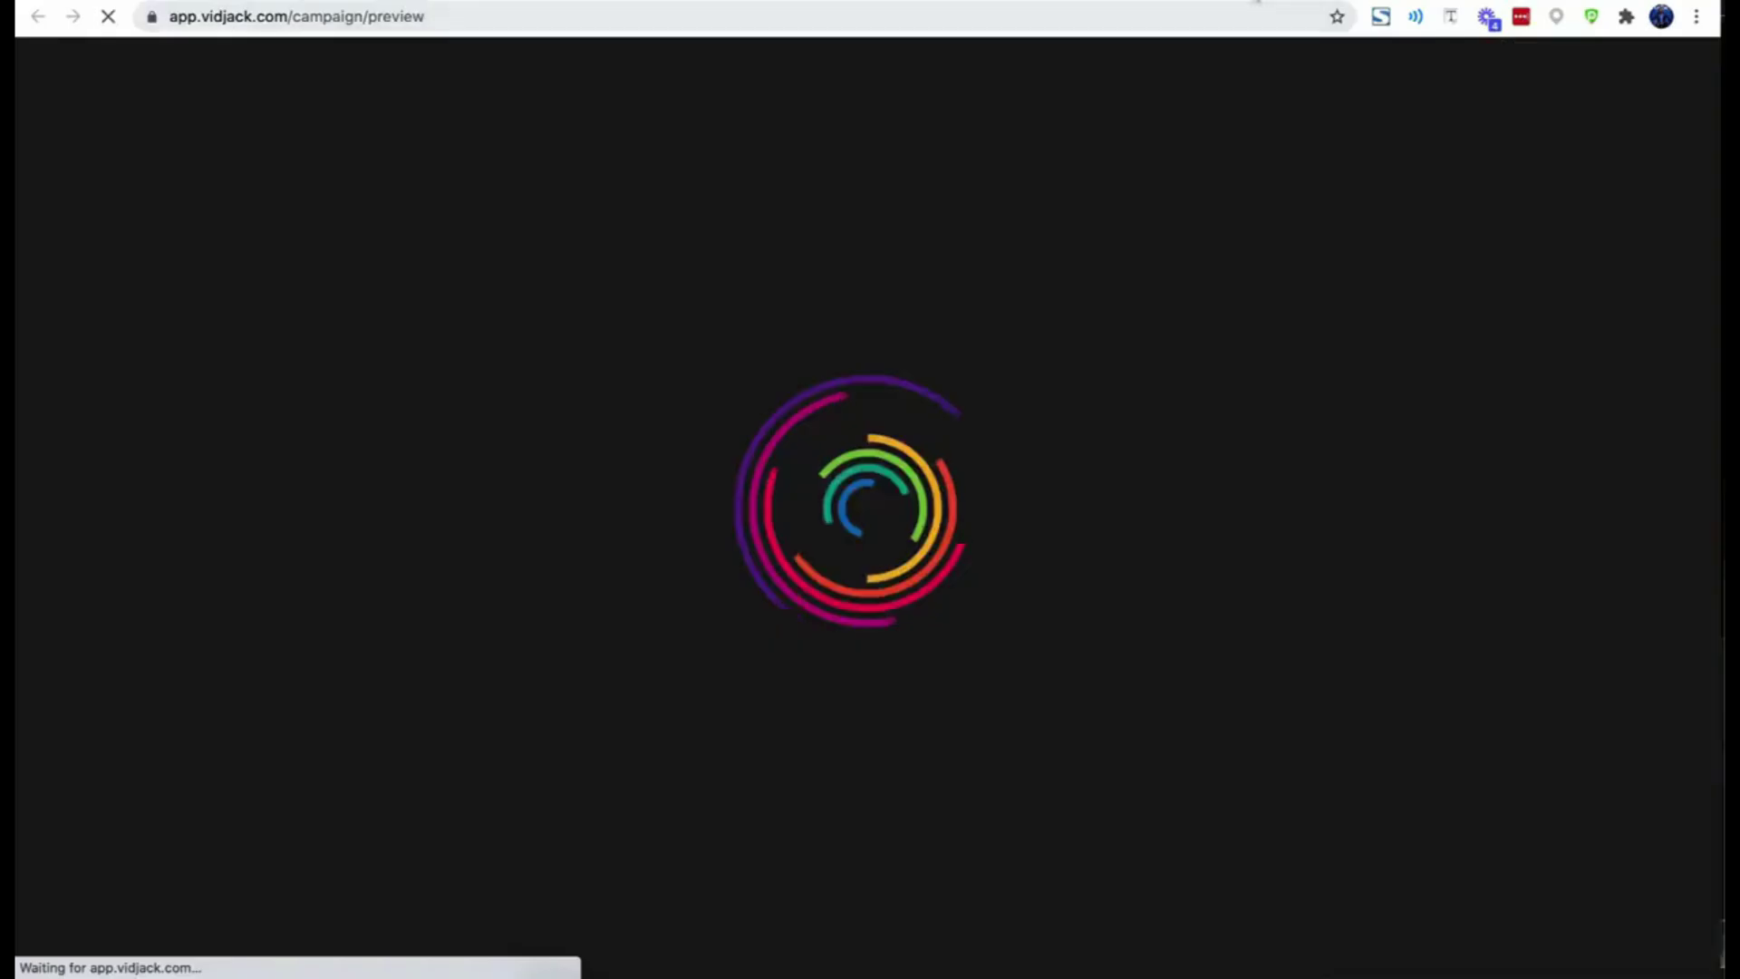
pyautogui.click(94, 942)
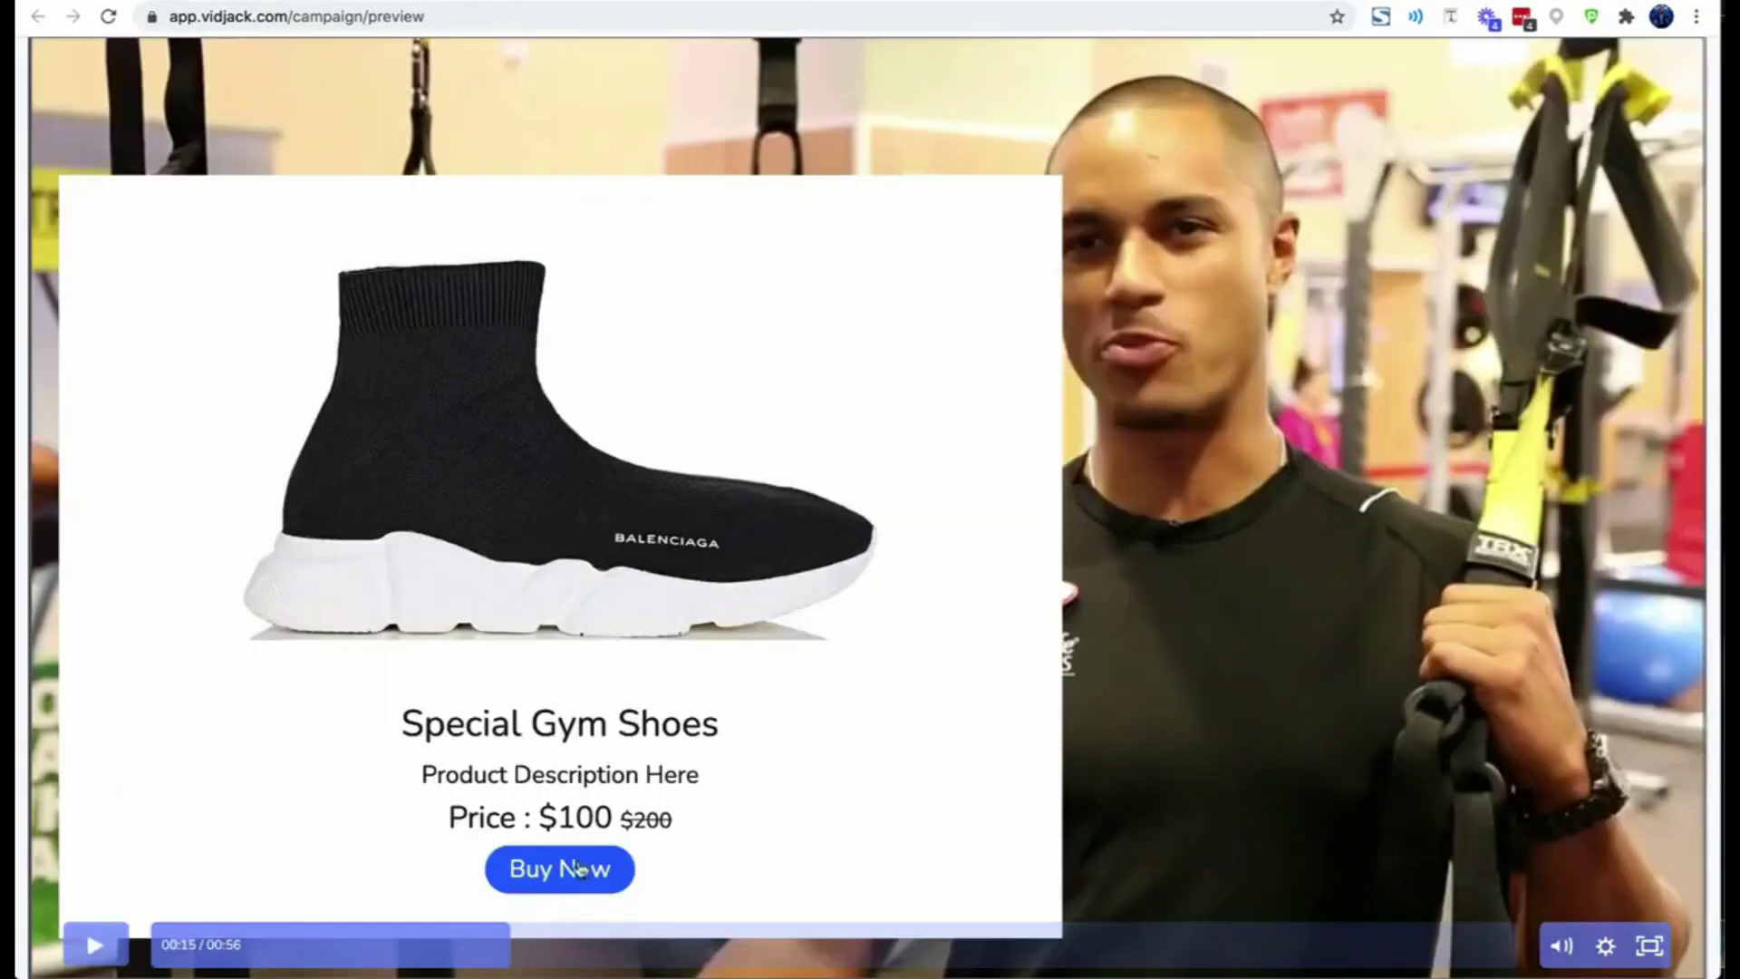
# - Open the gym shoes checkout and try Credit Card, then Paystack payment
pyautogui.click(580, 868)
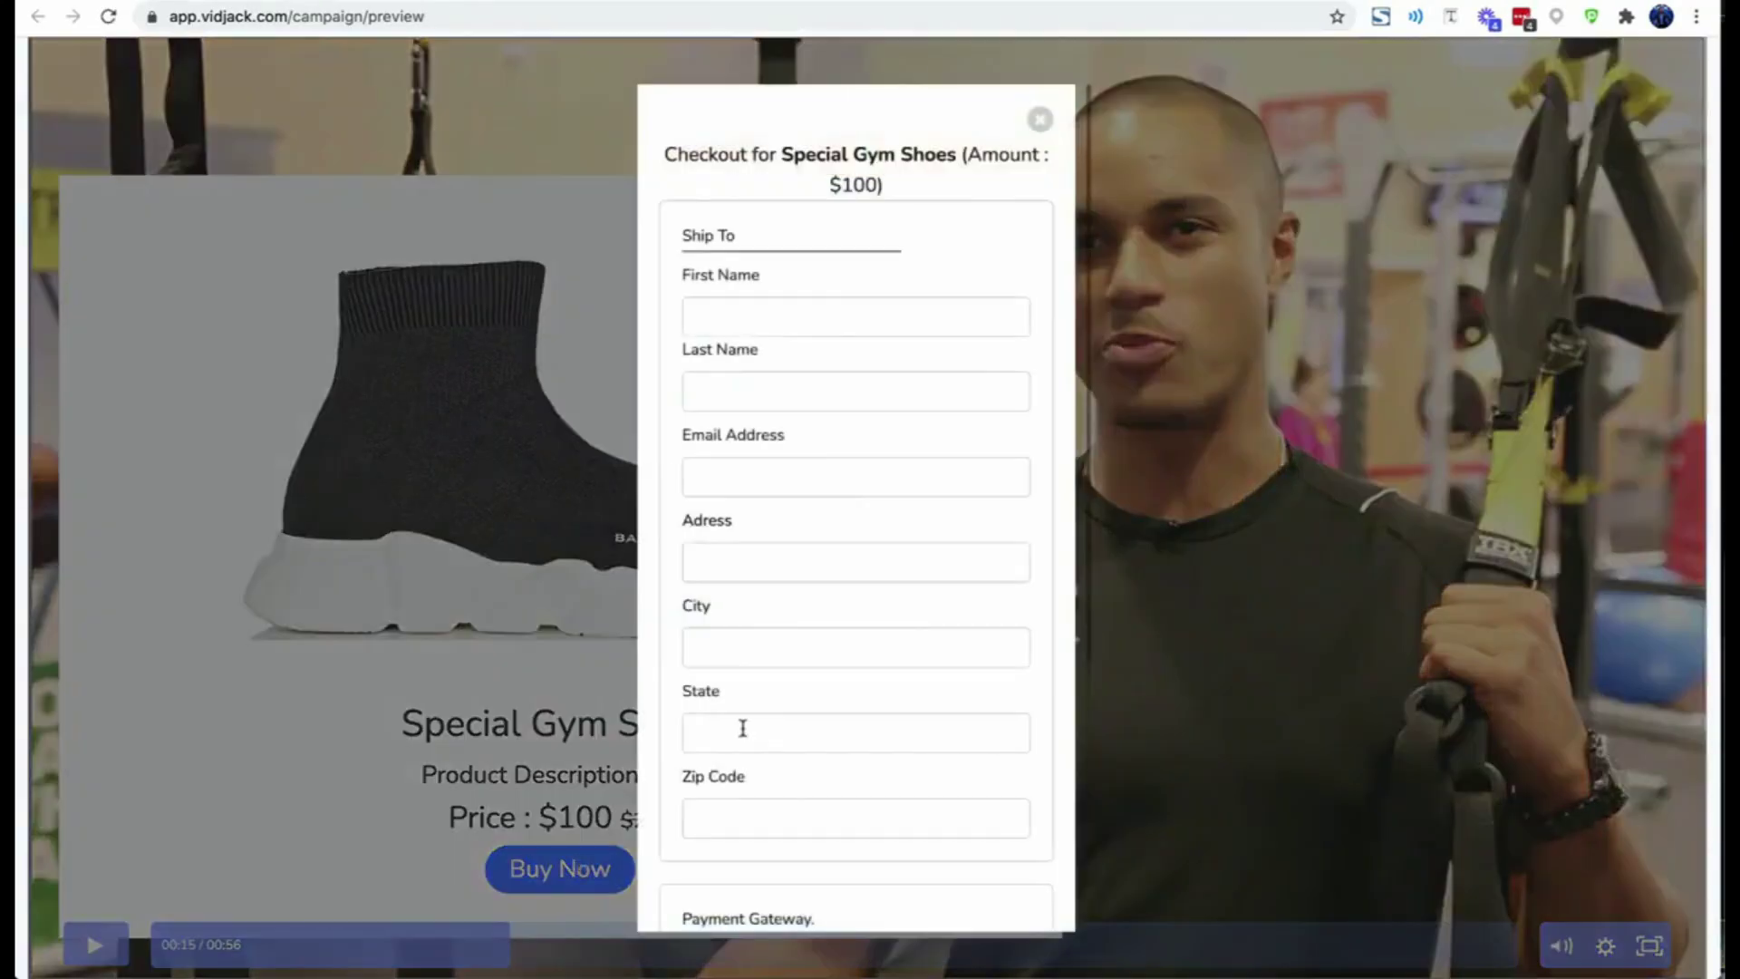
pyautogui.scroll(-5, 725, 679)
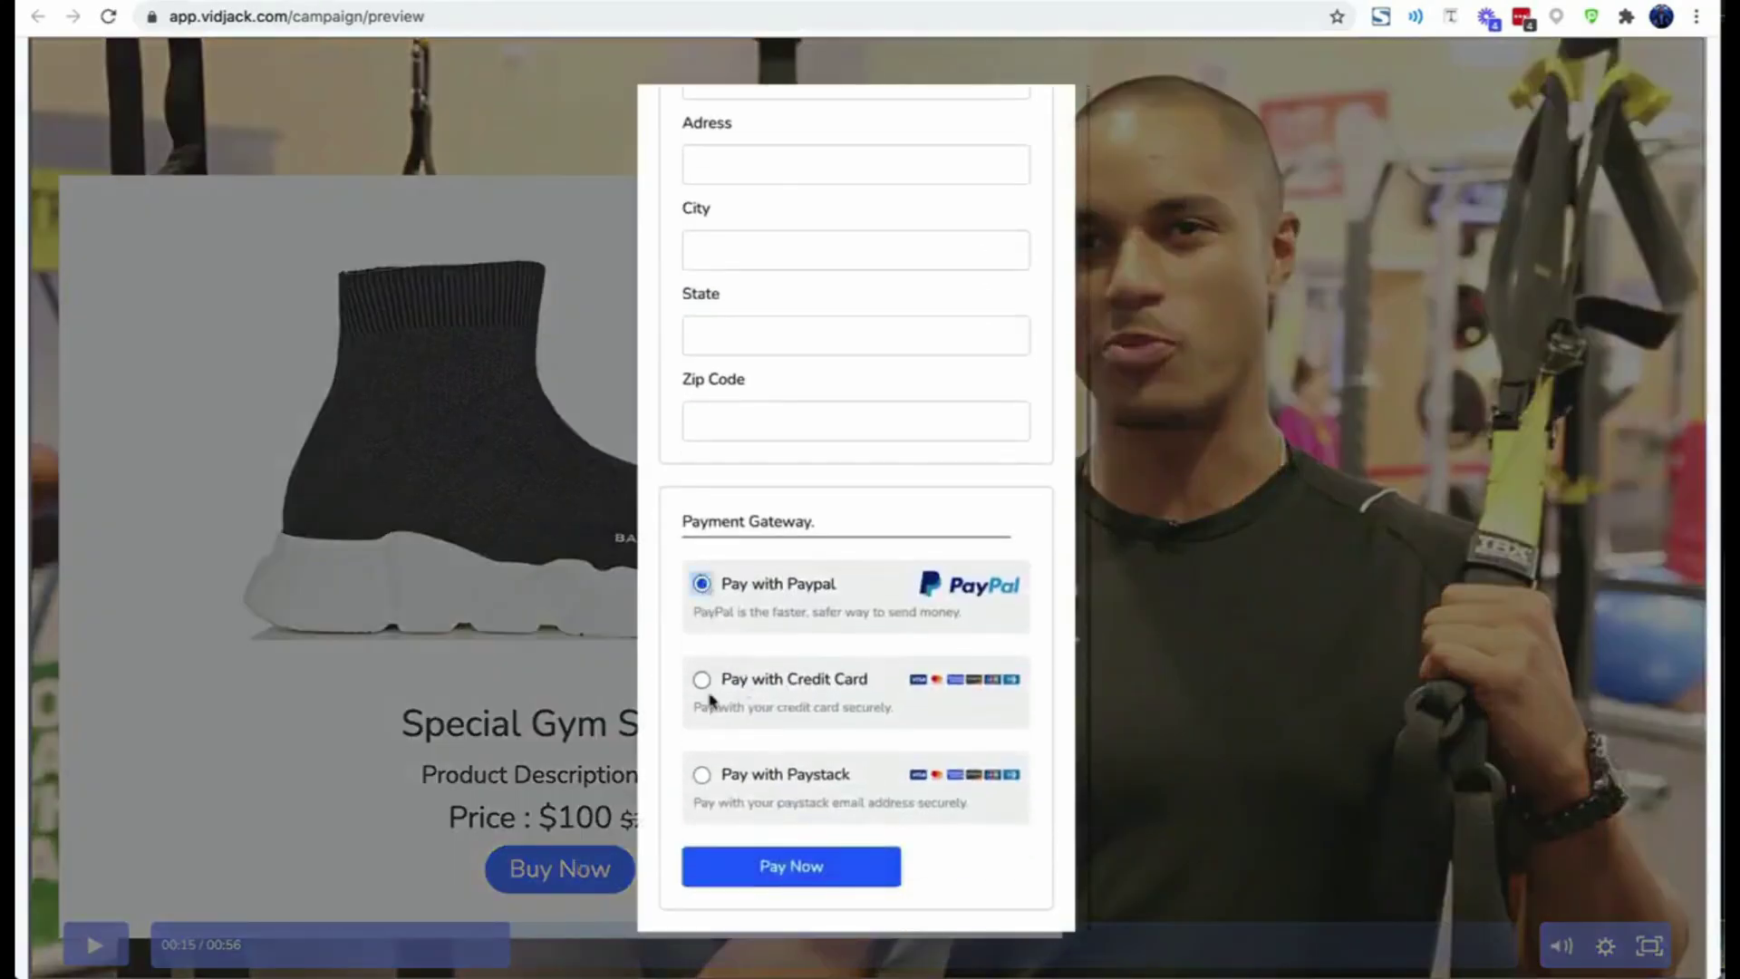
pyautogui.click(701, 684)
pyautogui.scroll(-1, 703, 725)
pyautogui.click(702, 773)
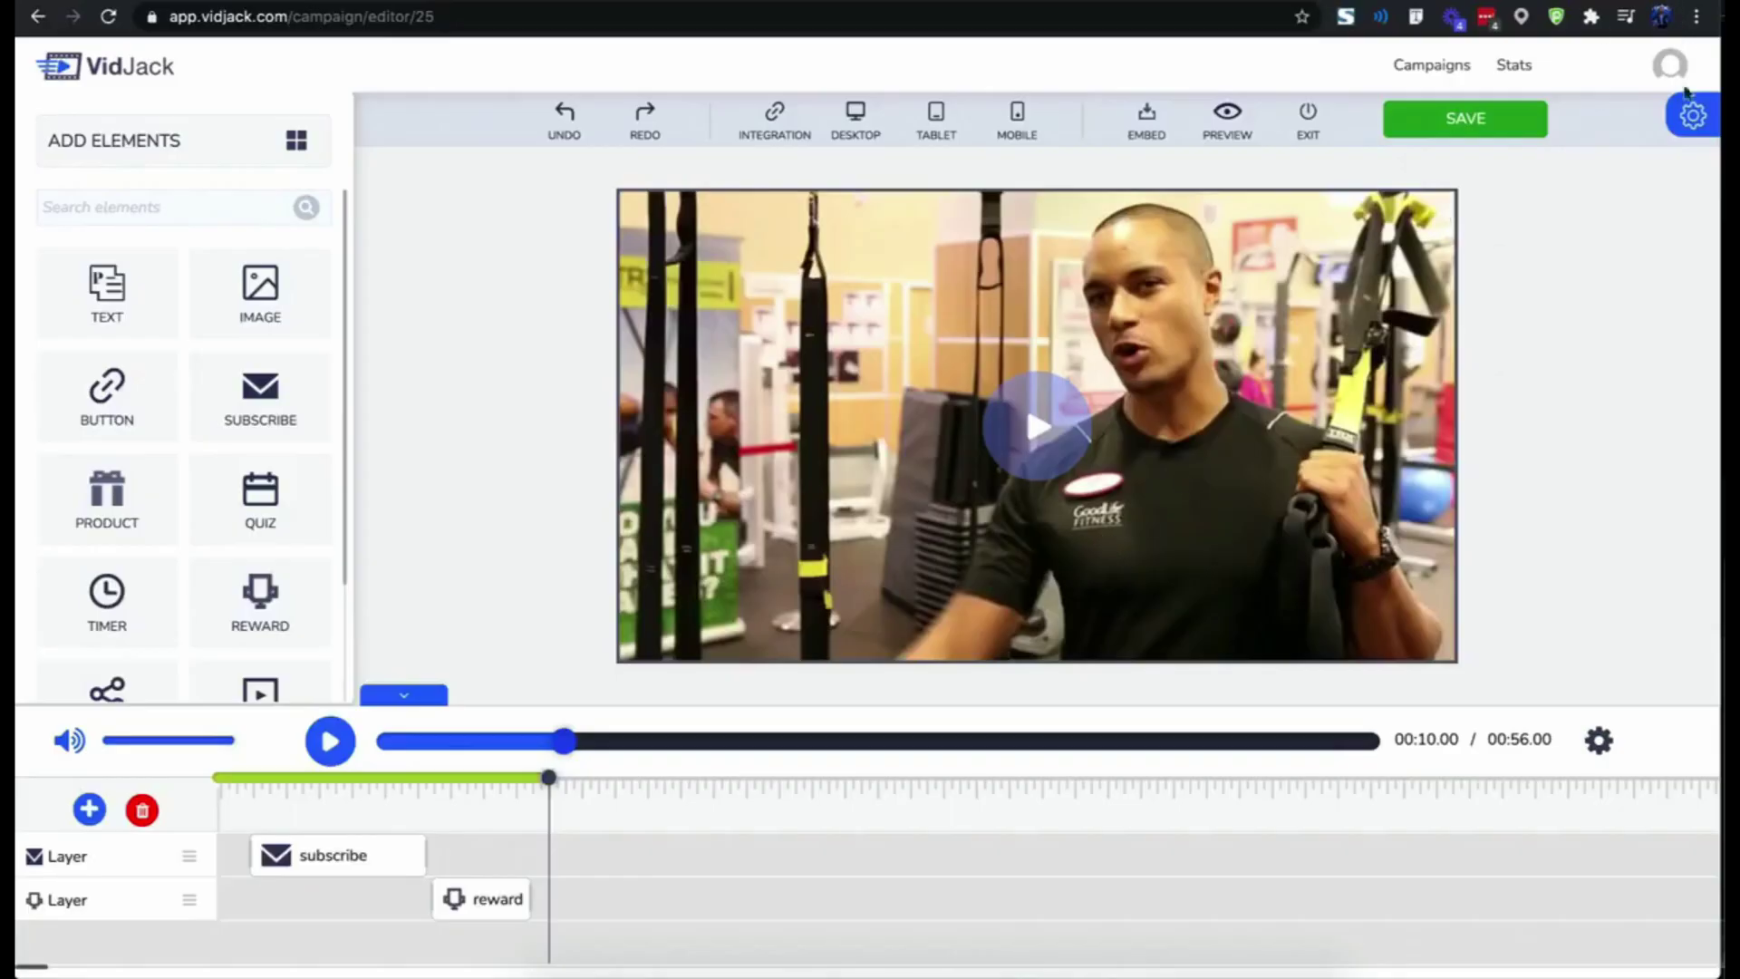
# - Turn on Redirect URL in the video settings, leaving auto-play off
pyautogui.moveTo(1685, 92)
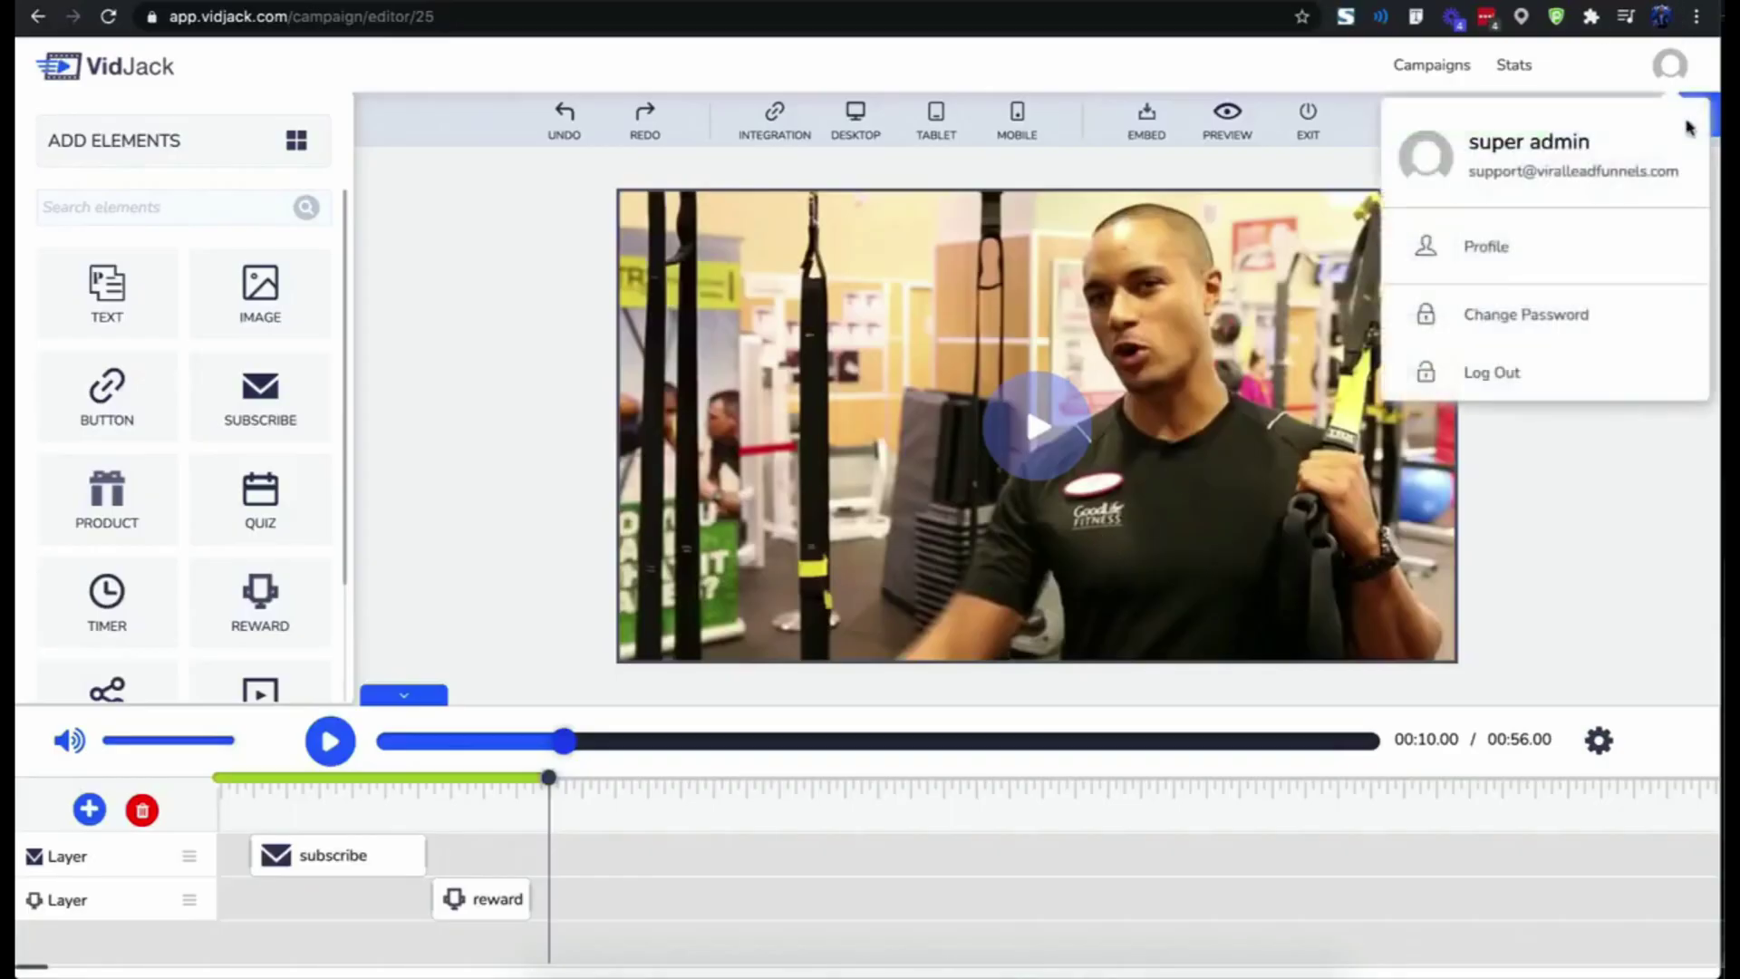
pyautogui.click(1689, 131)
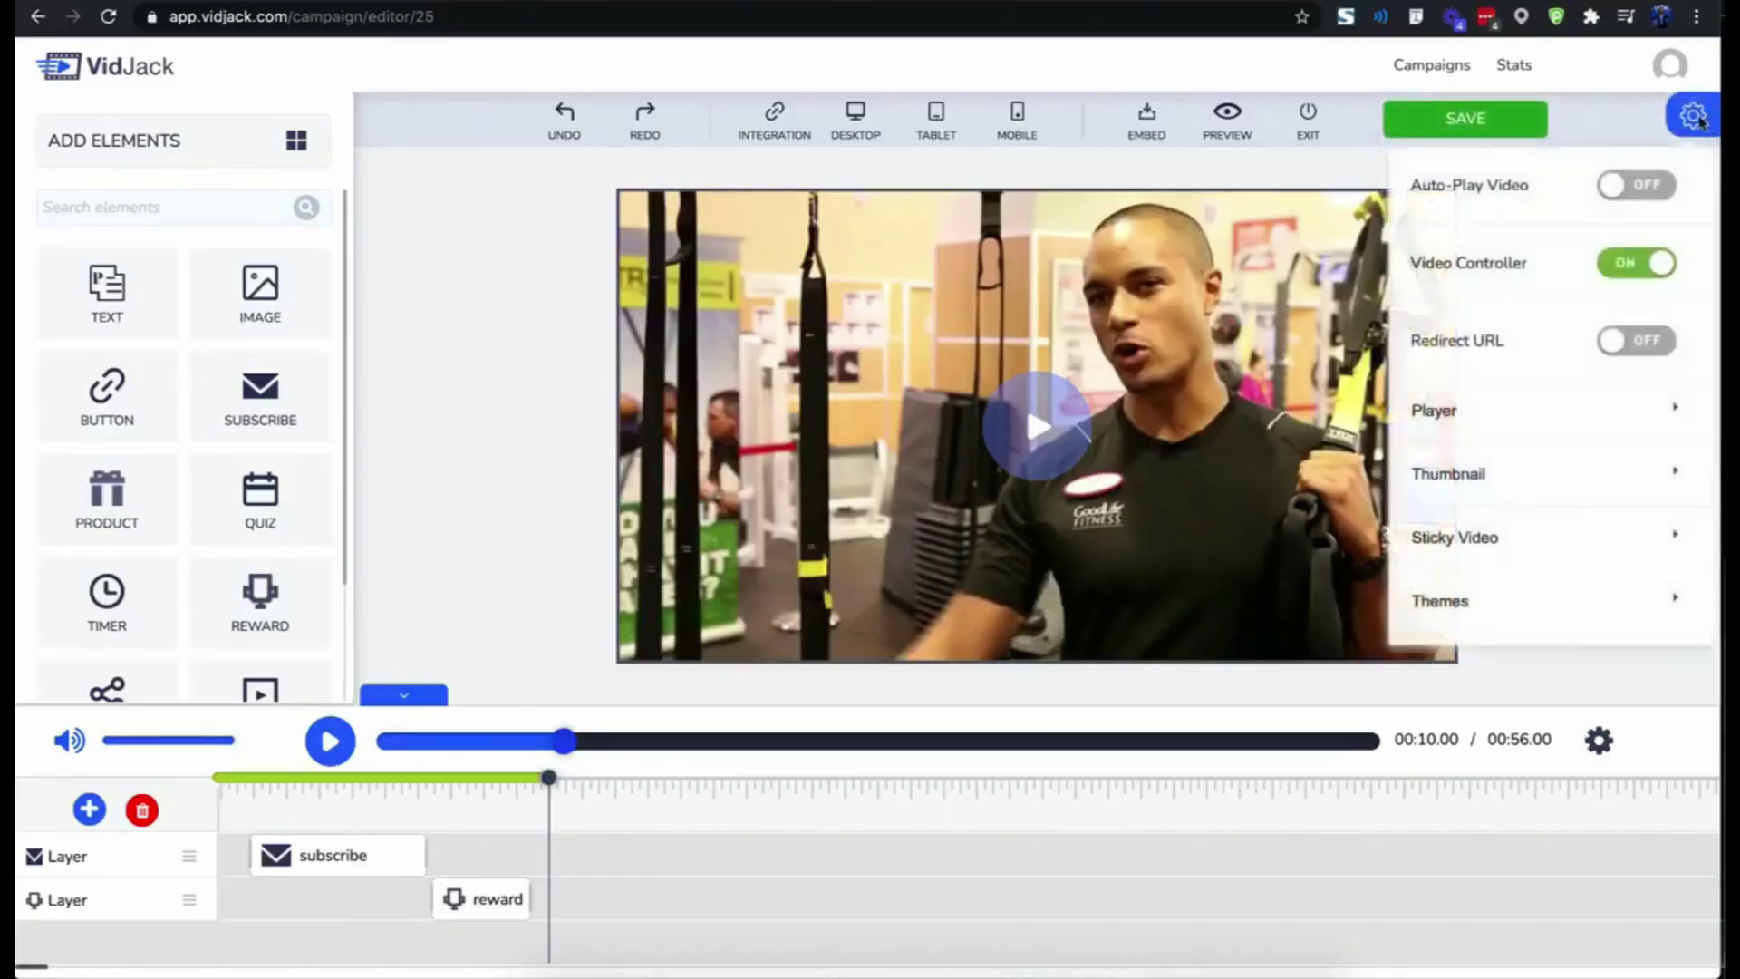
pyautogui.click(1621, 200)
pyautogui.click(1621, 200)
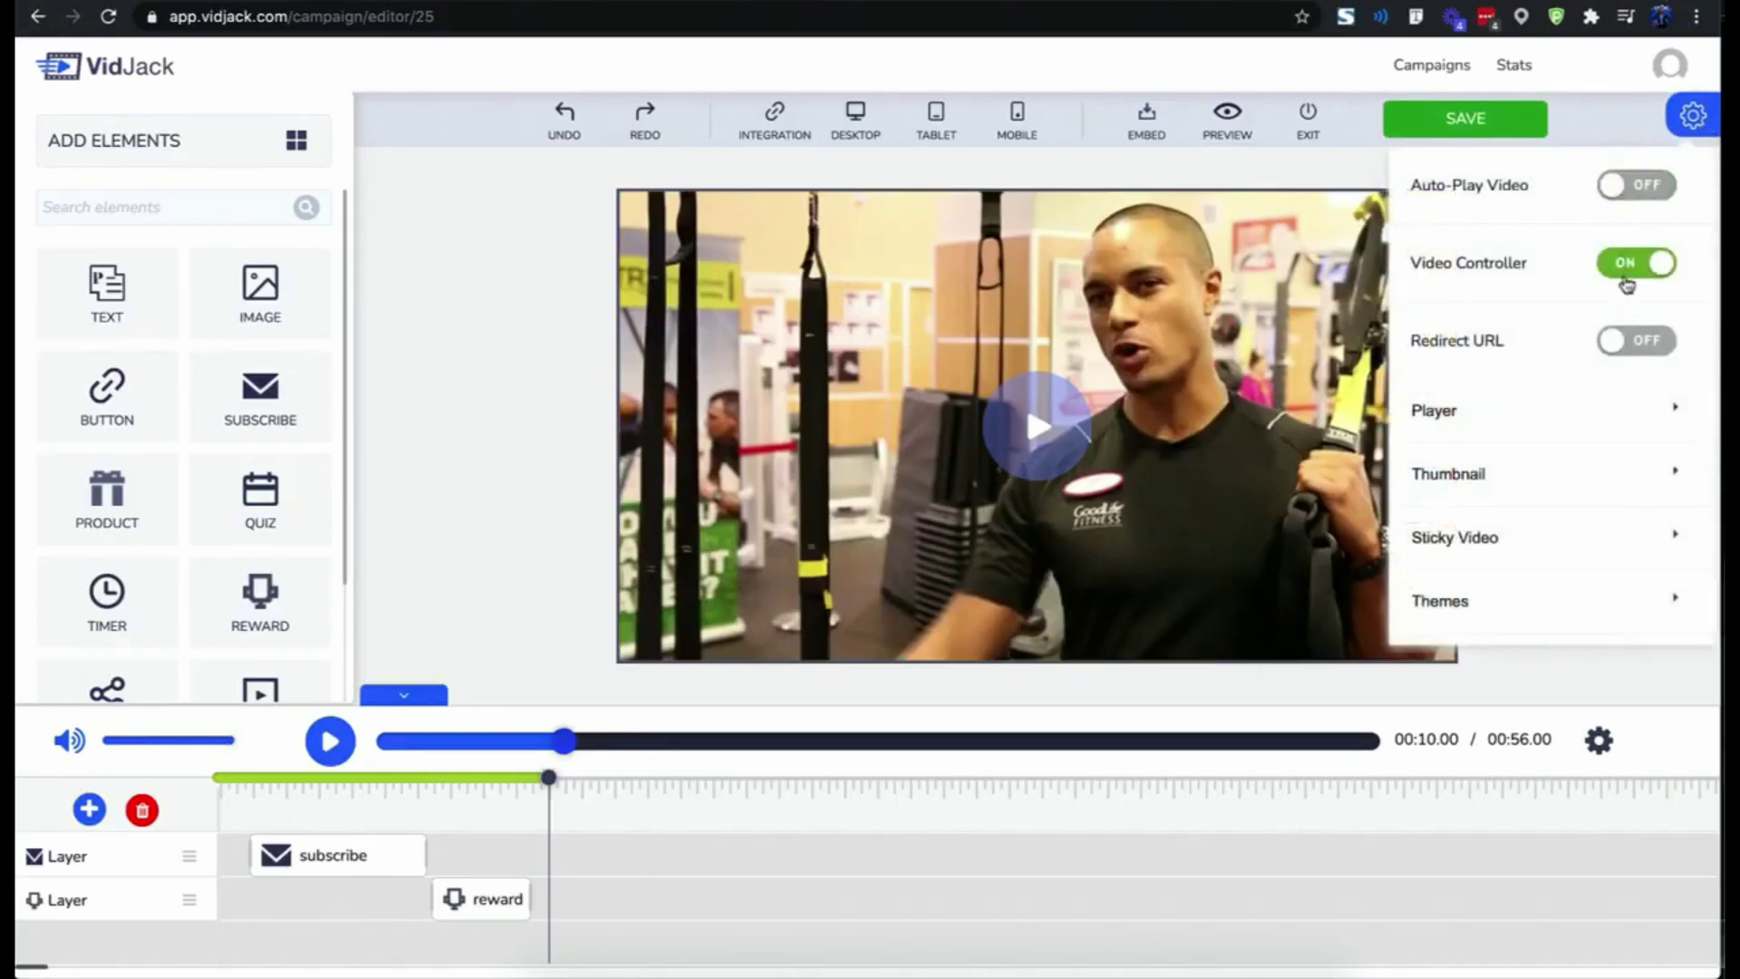
pyautogui.click(1621, 343)
pyautogui.click(1558, 432)
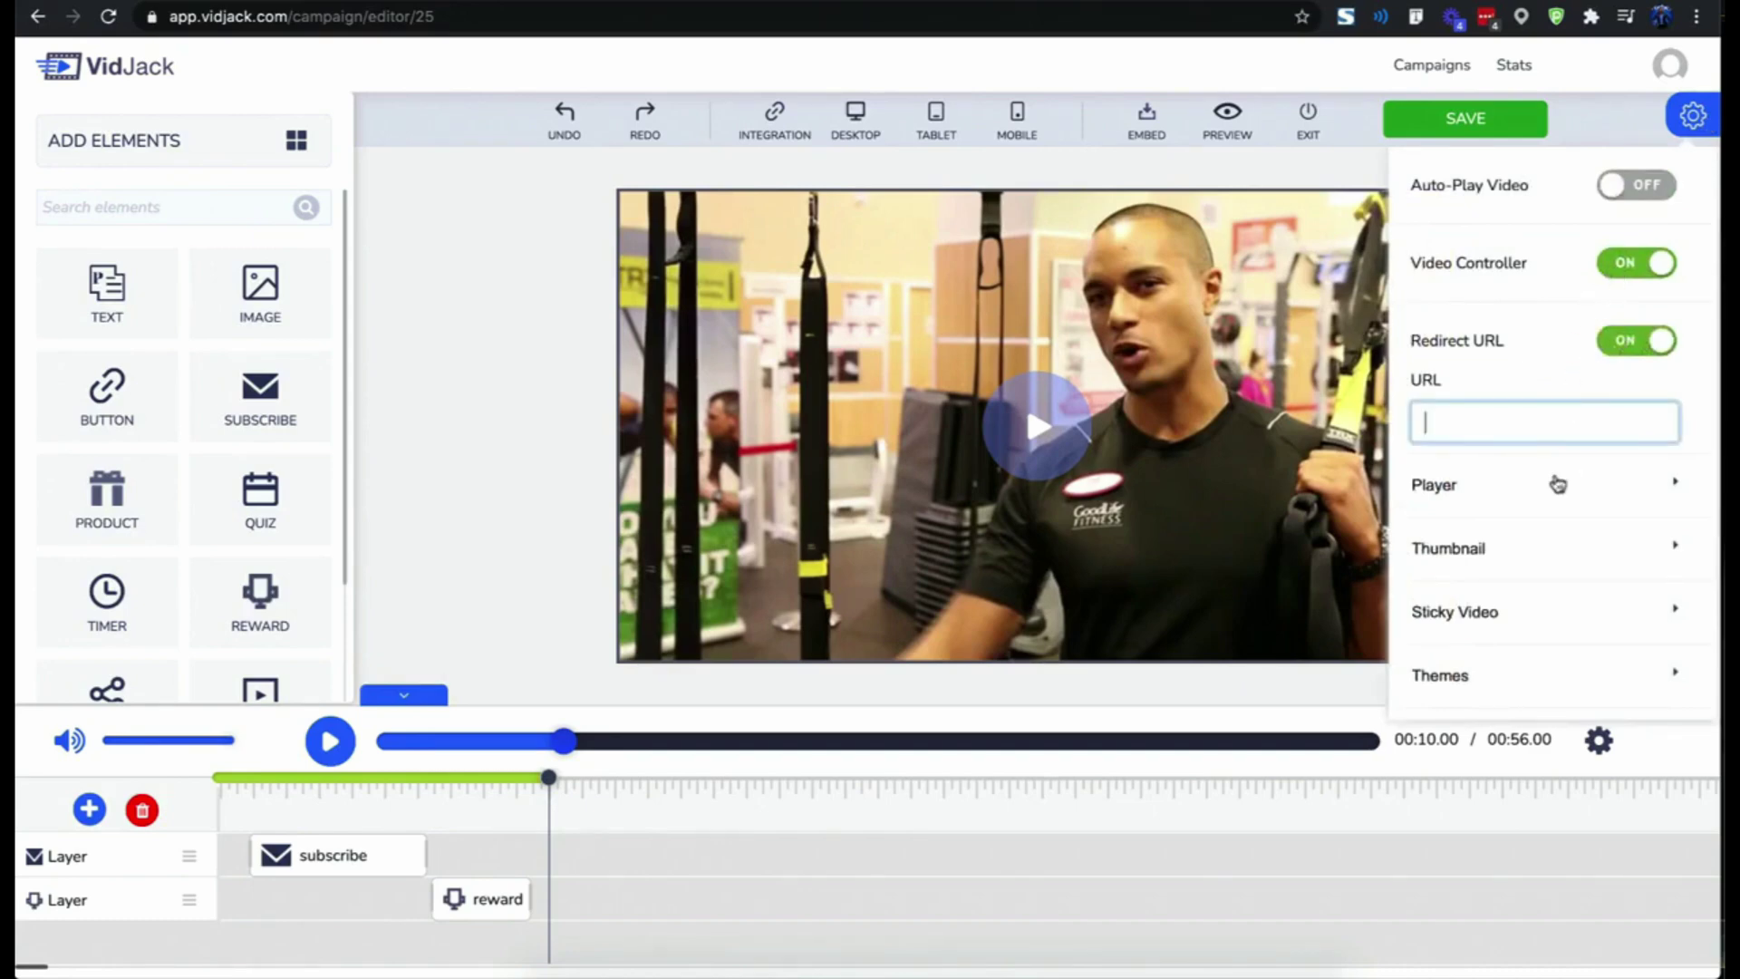
# - Expand the Player, Thumbnail and Sticky Video option sections
pyautogui.click(1558, 483)
pyautogui.scroll(-5, 1558, 483)
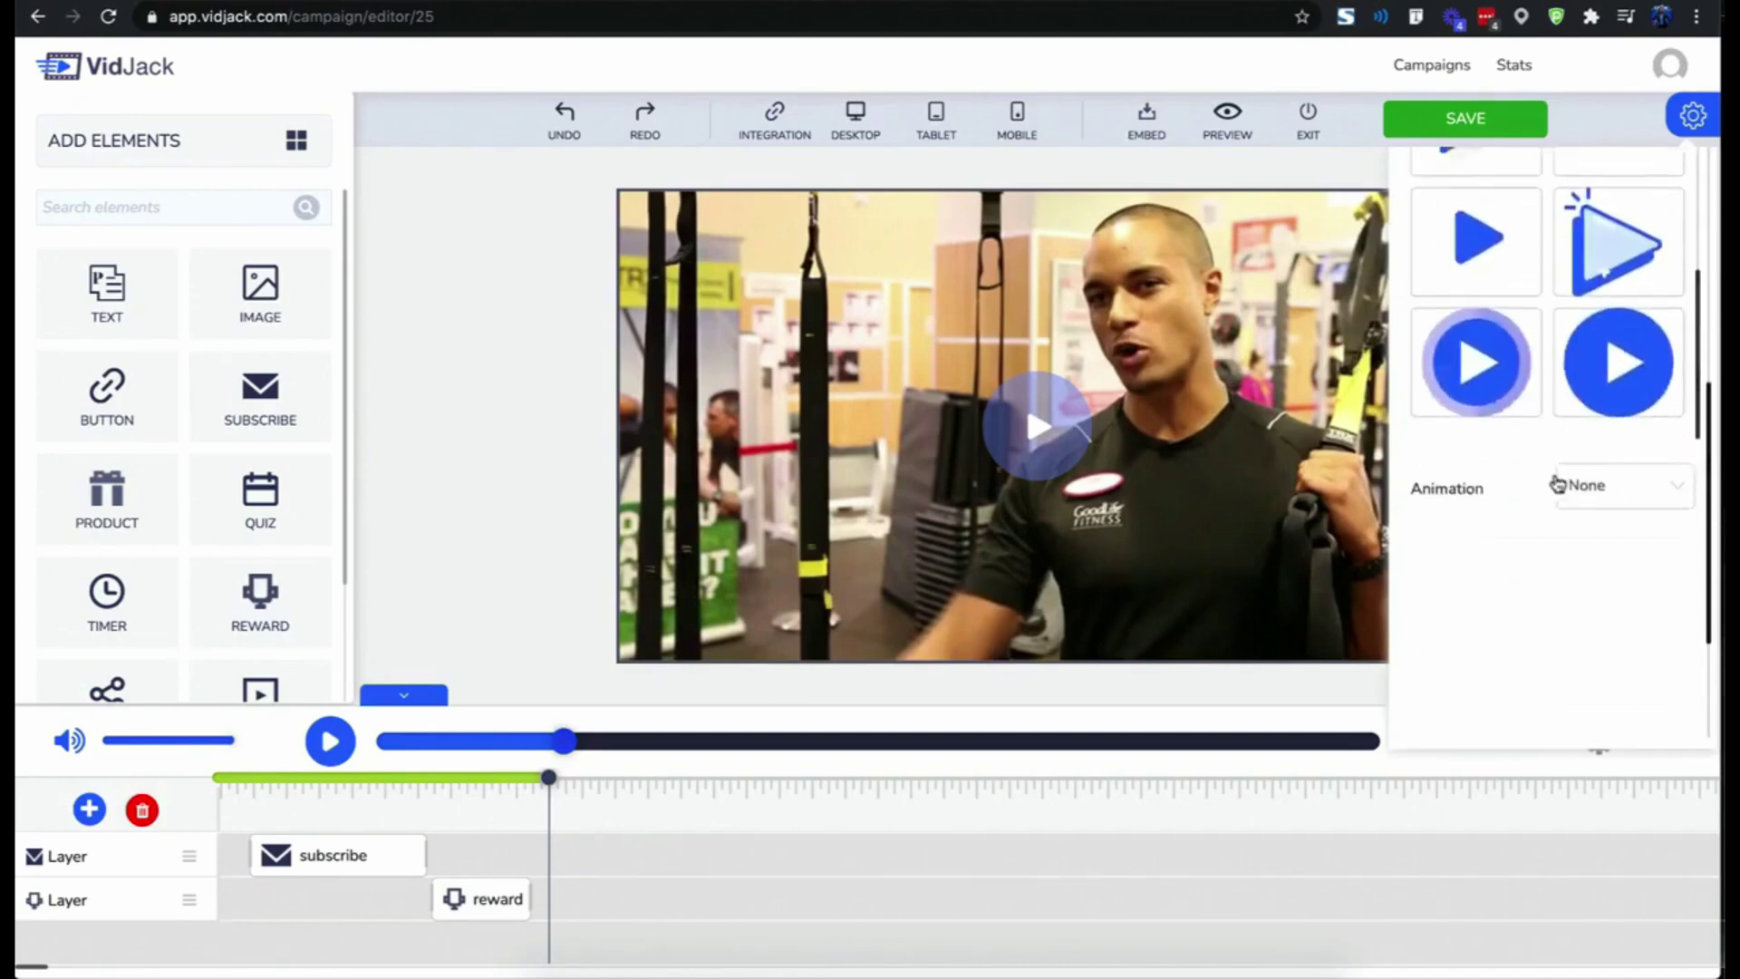
pyautogui.scroll(-3, 1557, 483)
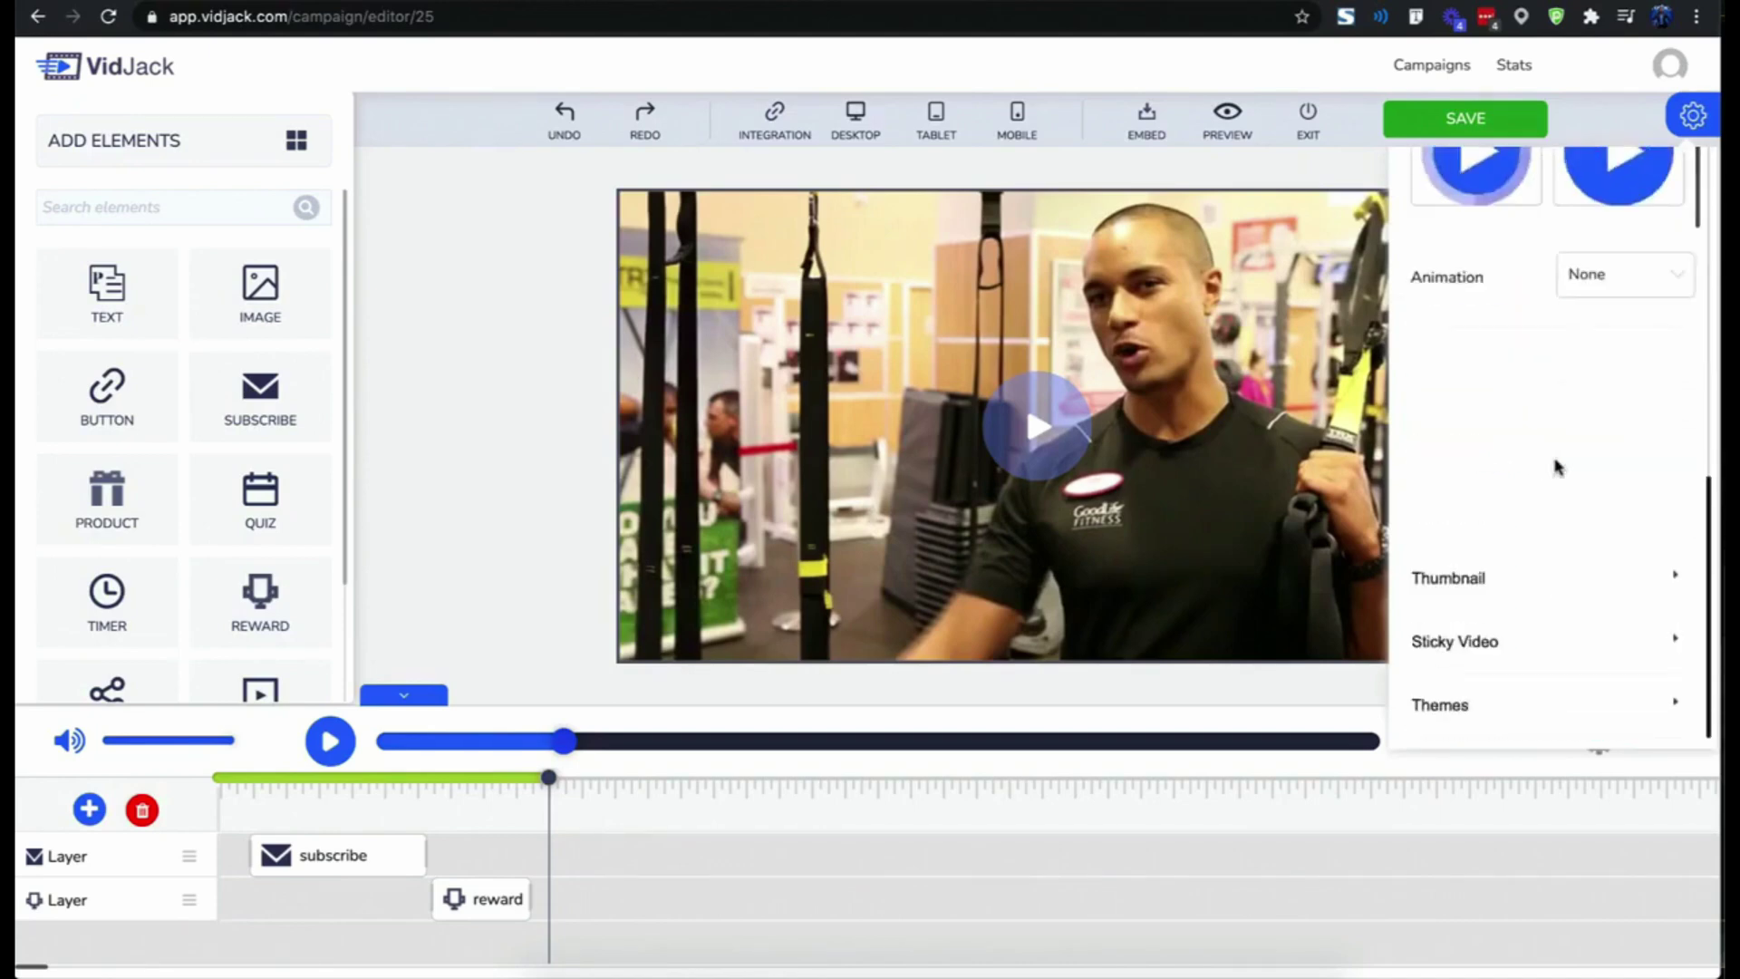
pyautogui.click(1507, 571)
pyautogui.click(1486, 660)
pyautogui.scroll(-3, 1486, 616)
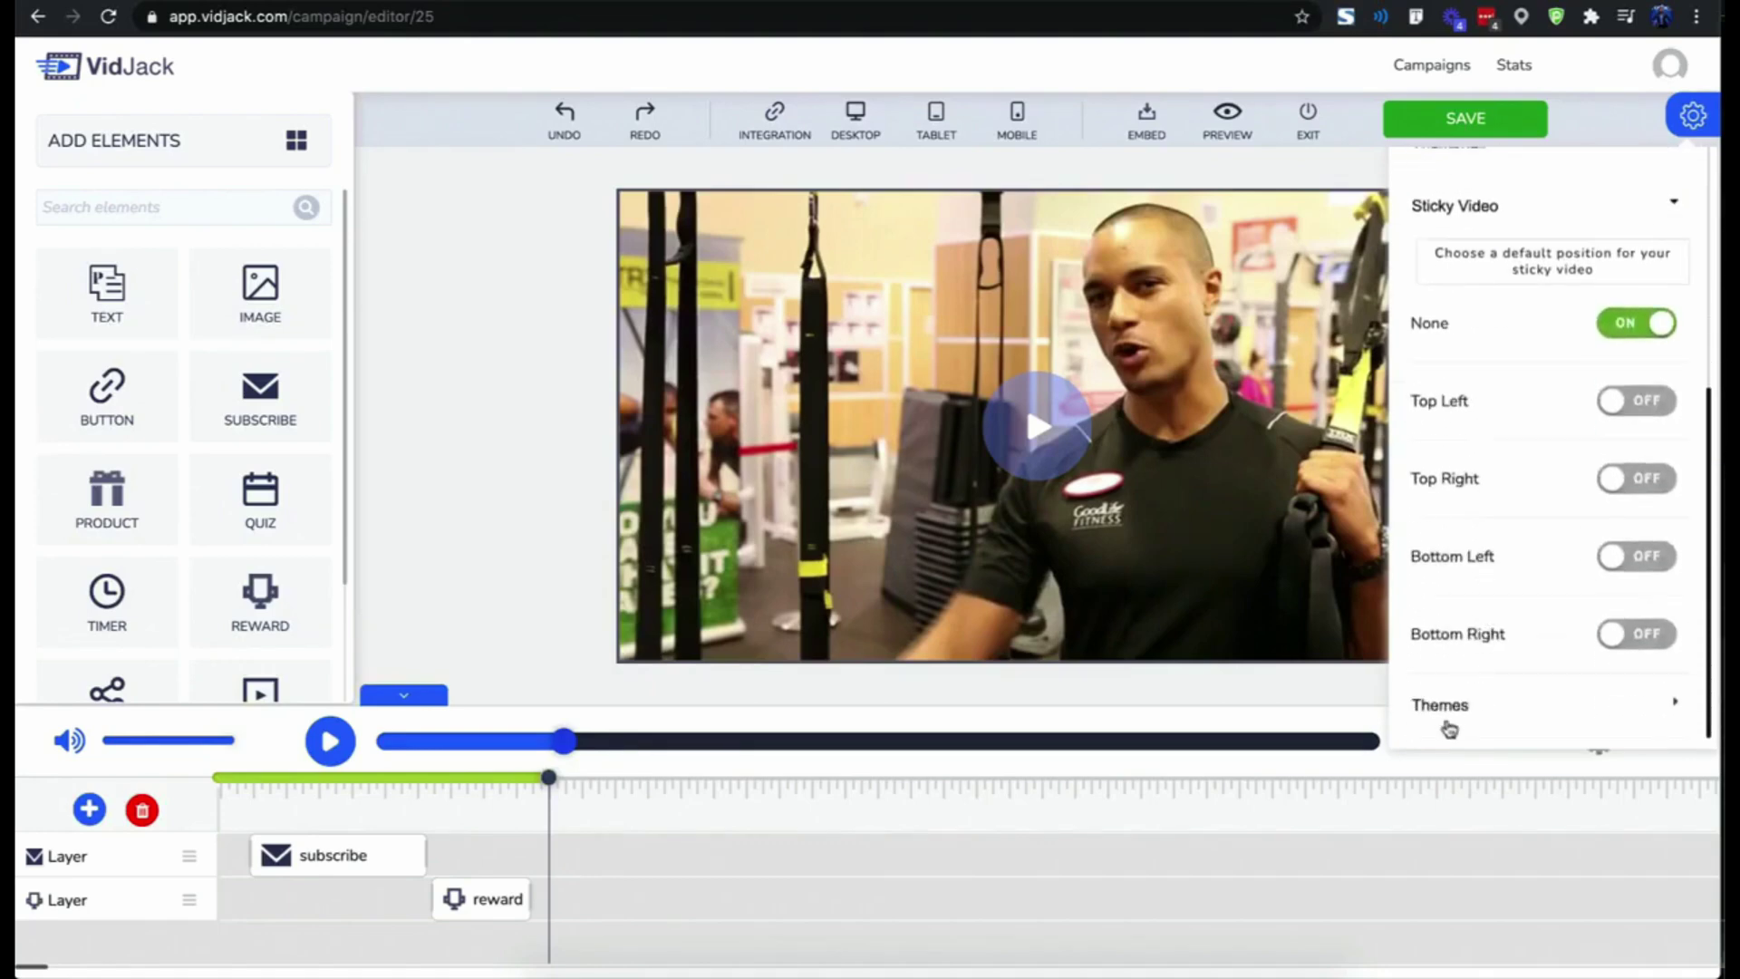
# - Try the Dark Frame and Black Monitor themes, then apply a lifted-shadow theme
pyautogui.click(1448, 720)
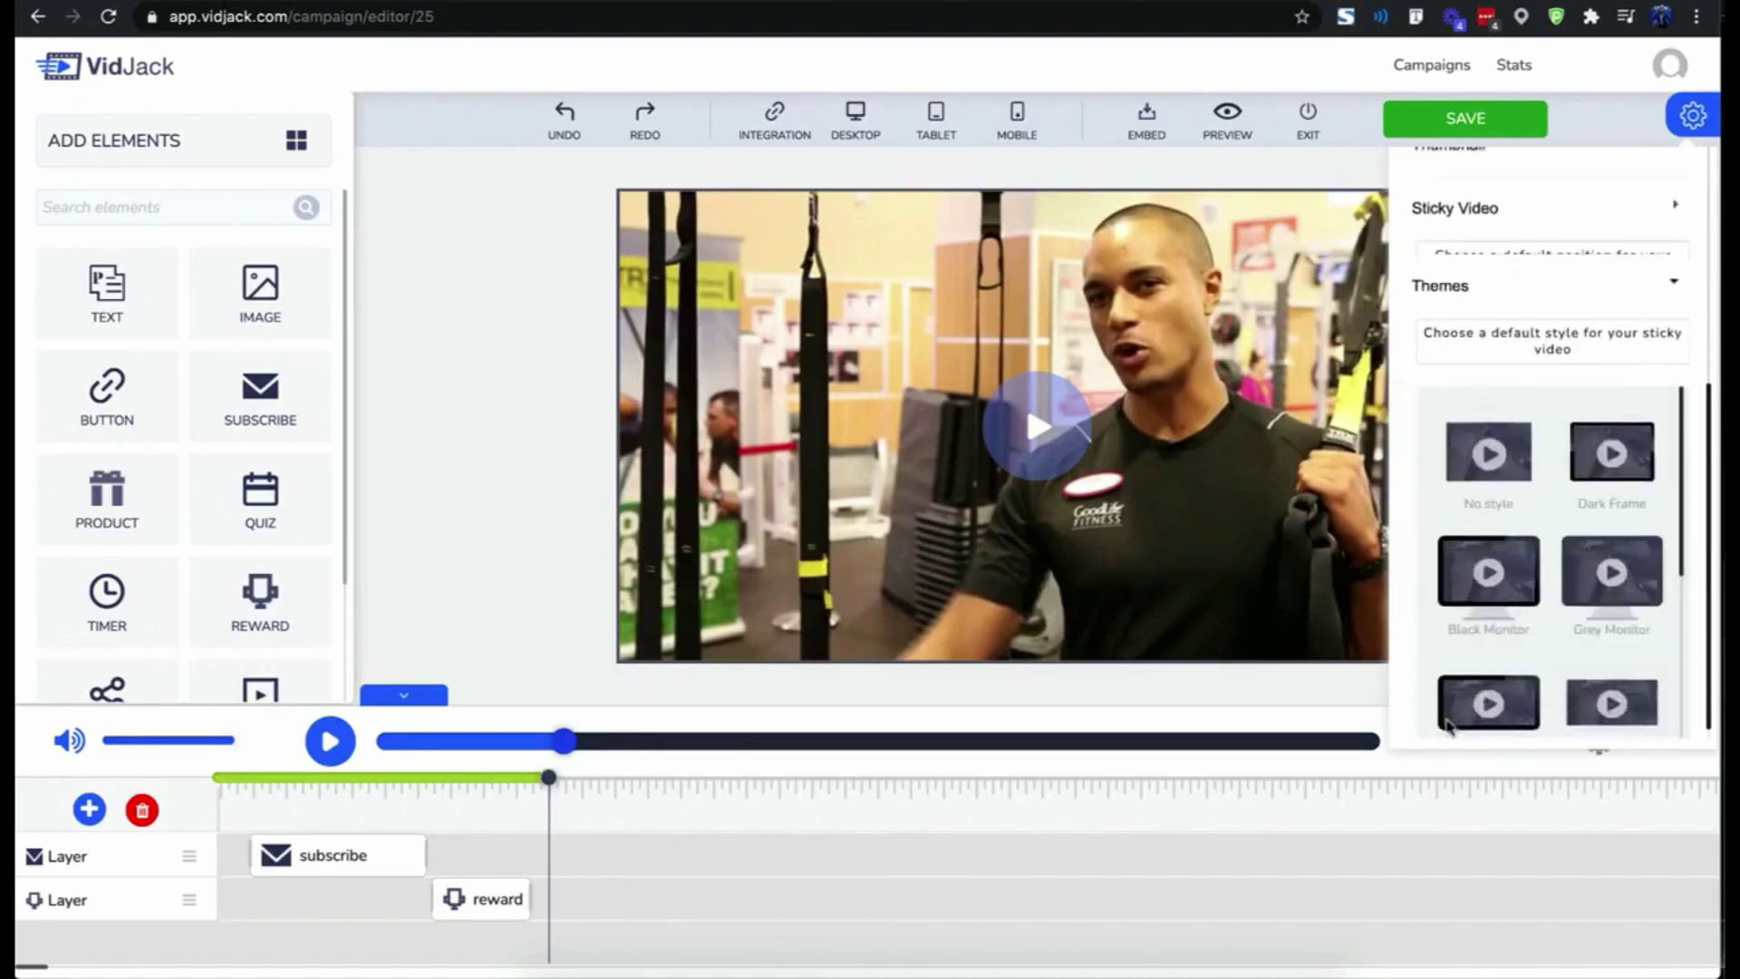
pyautogui.click(1586, 451)
pyautogui.click(1461, 556)
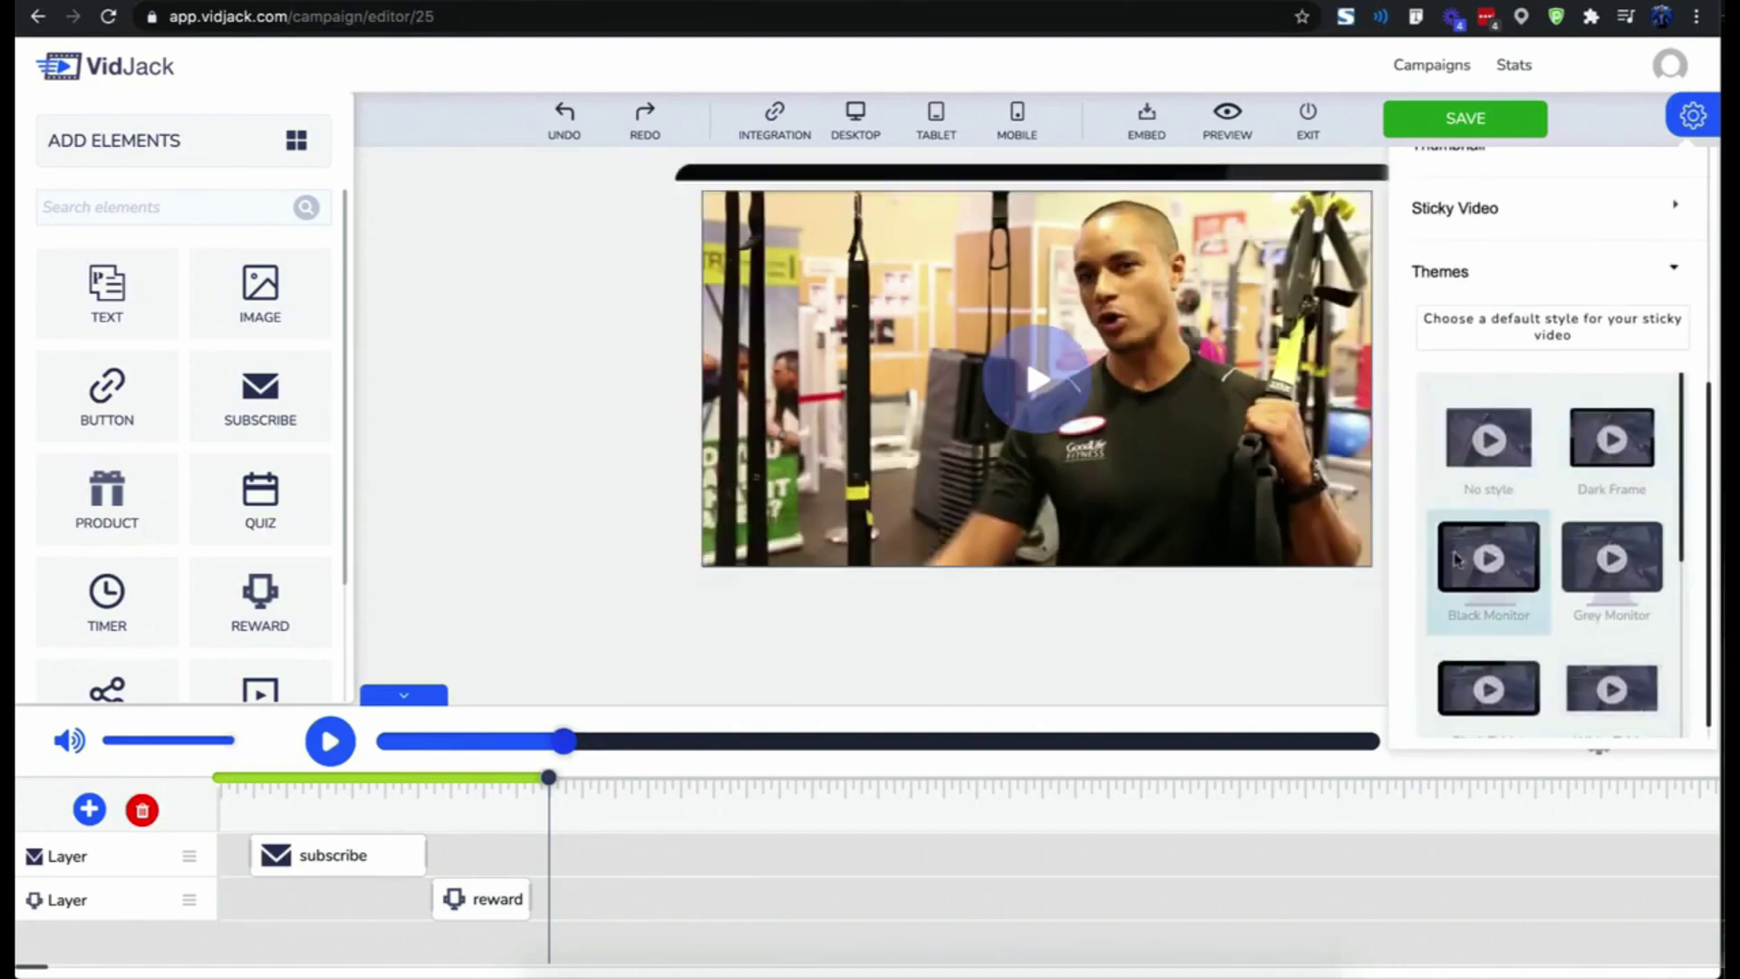
pyautogui.scroll(-4, 1559, 589)
pyautogui.click(1611, 707)
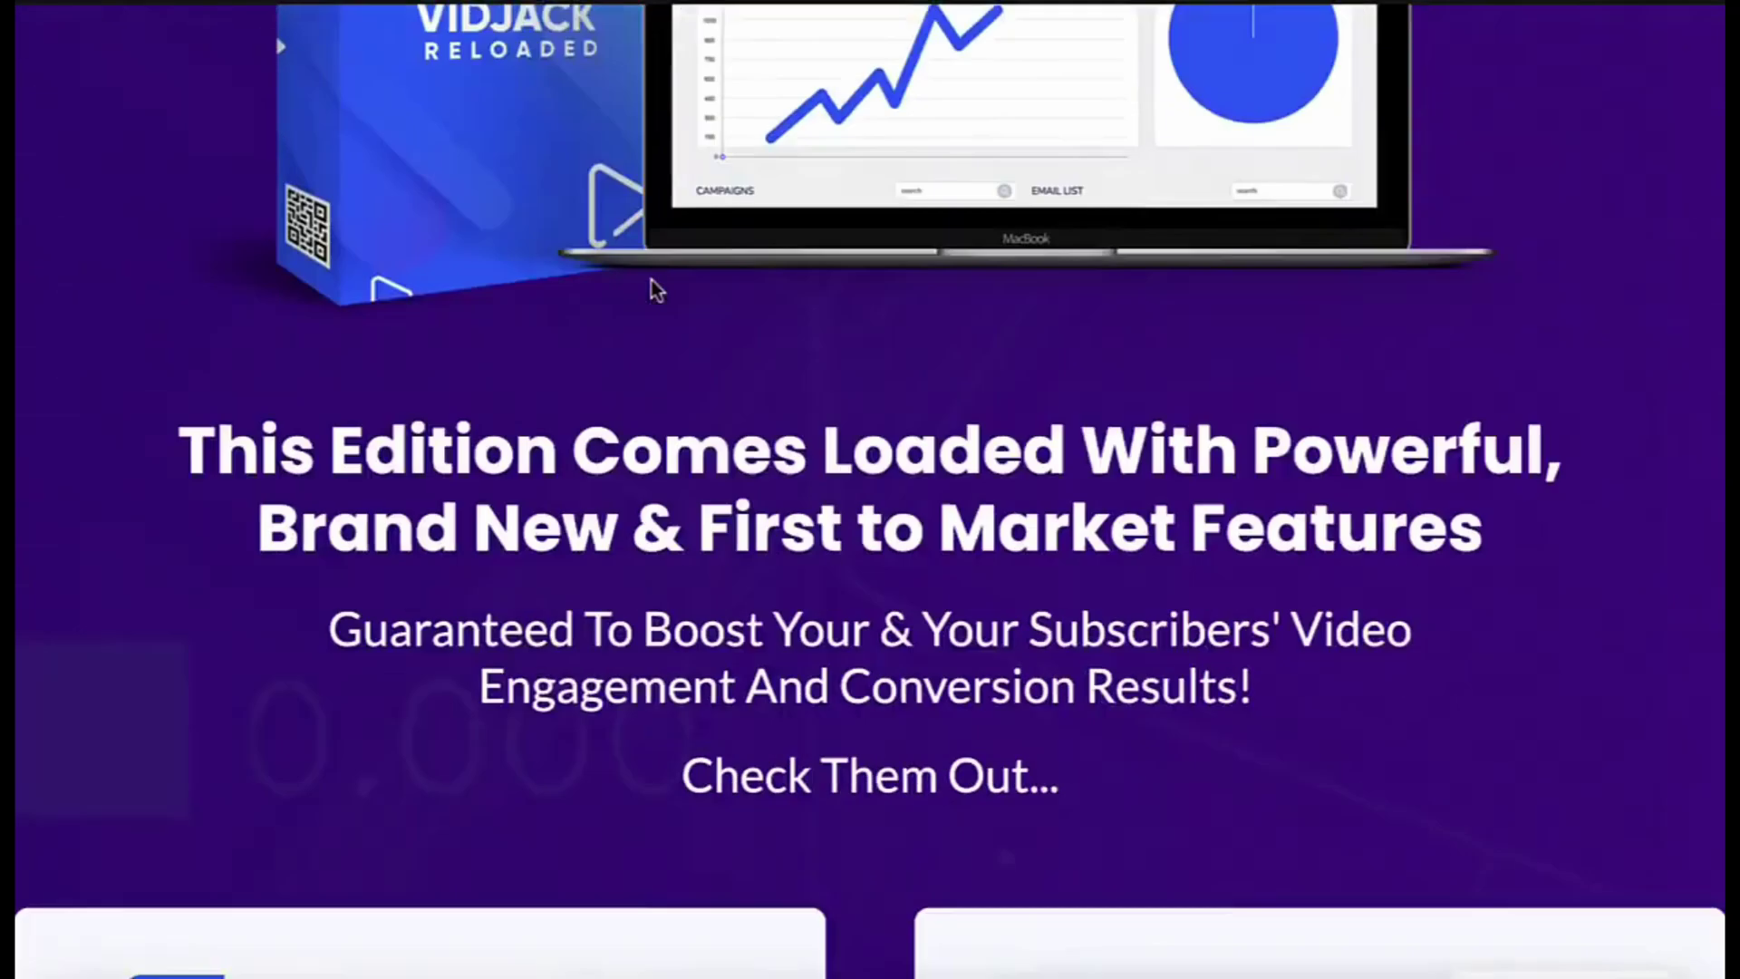
# - Enter '<Past Custom Pixel Here To Build A Custom Audience>' as the tracking pixel and start time 2000
pyautogui.scroll(-20, 657, 290)
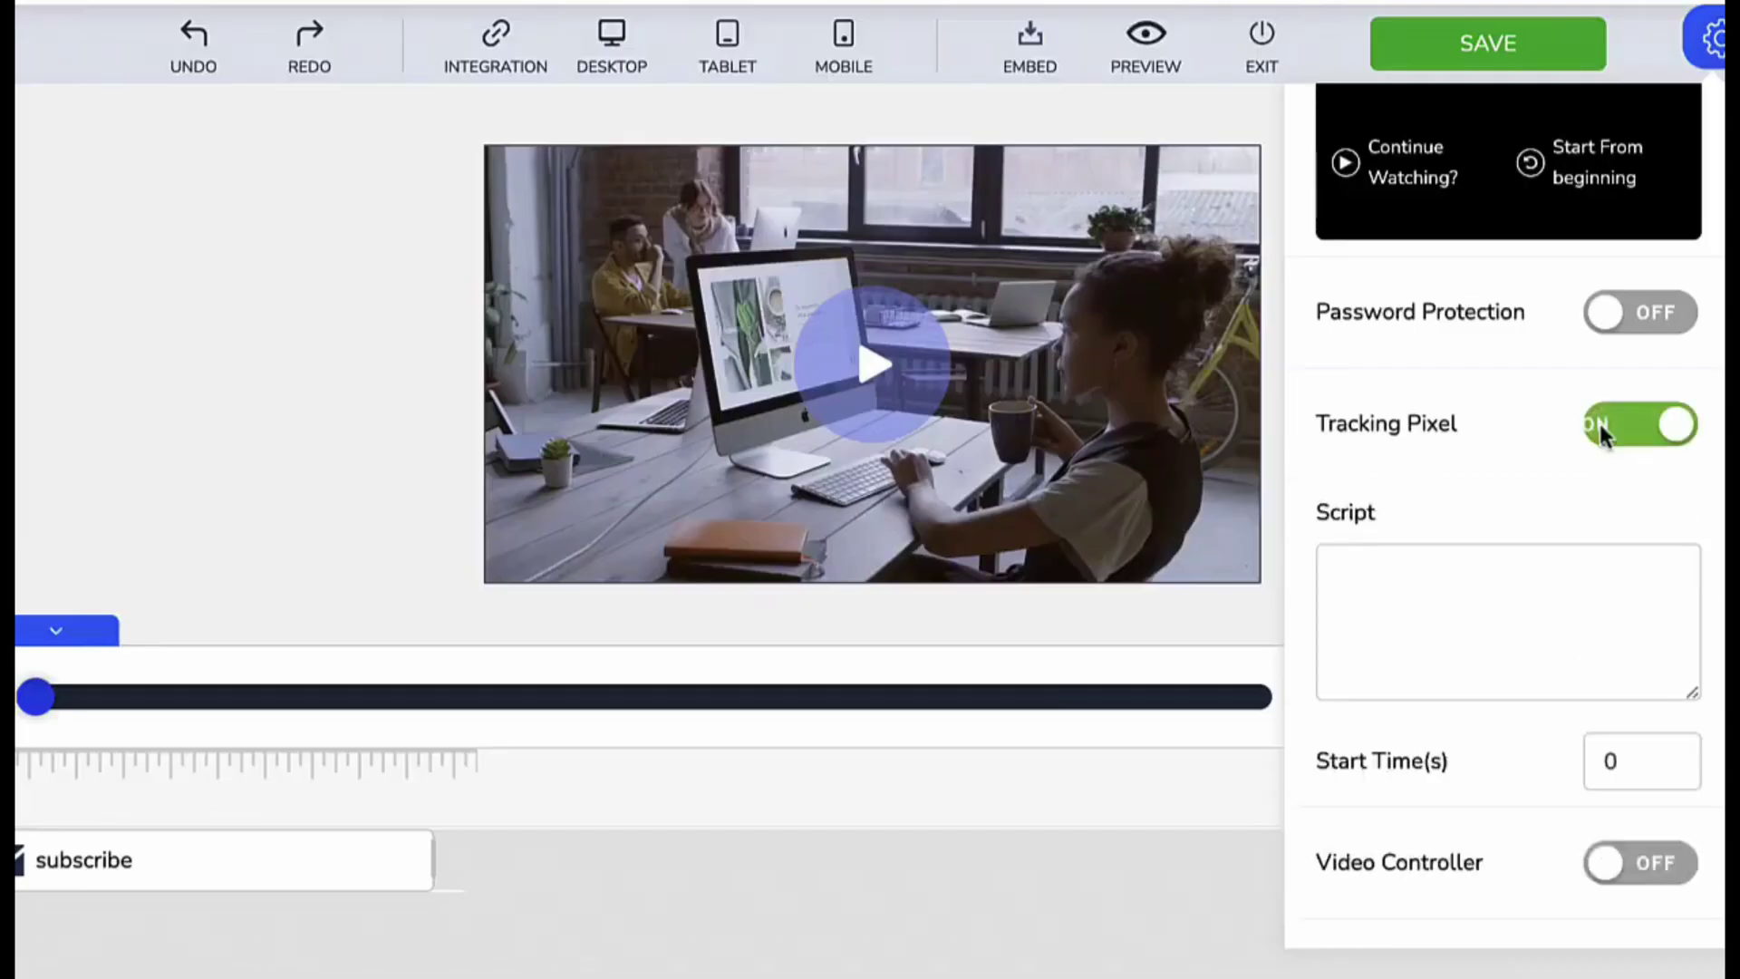
pyautogui.click(1475, 587)
pyautogui.write('<Past Custom Pixel Here To Build A Custom Audience>')
pyautogui.press('Tab')
pyautogui.write('2000')
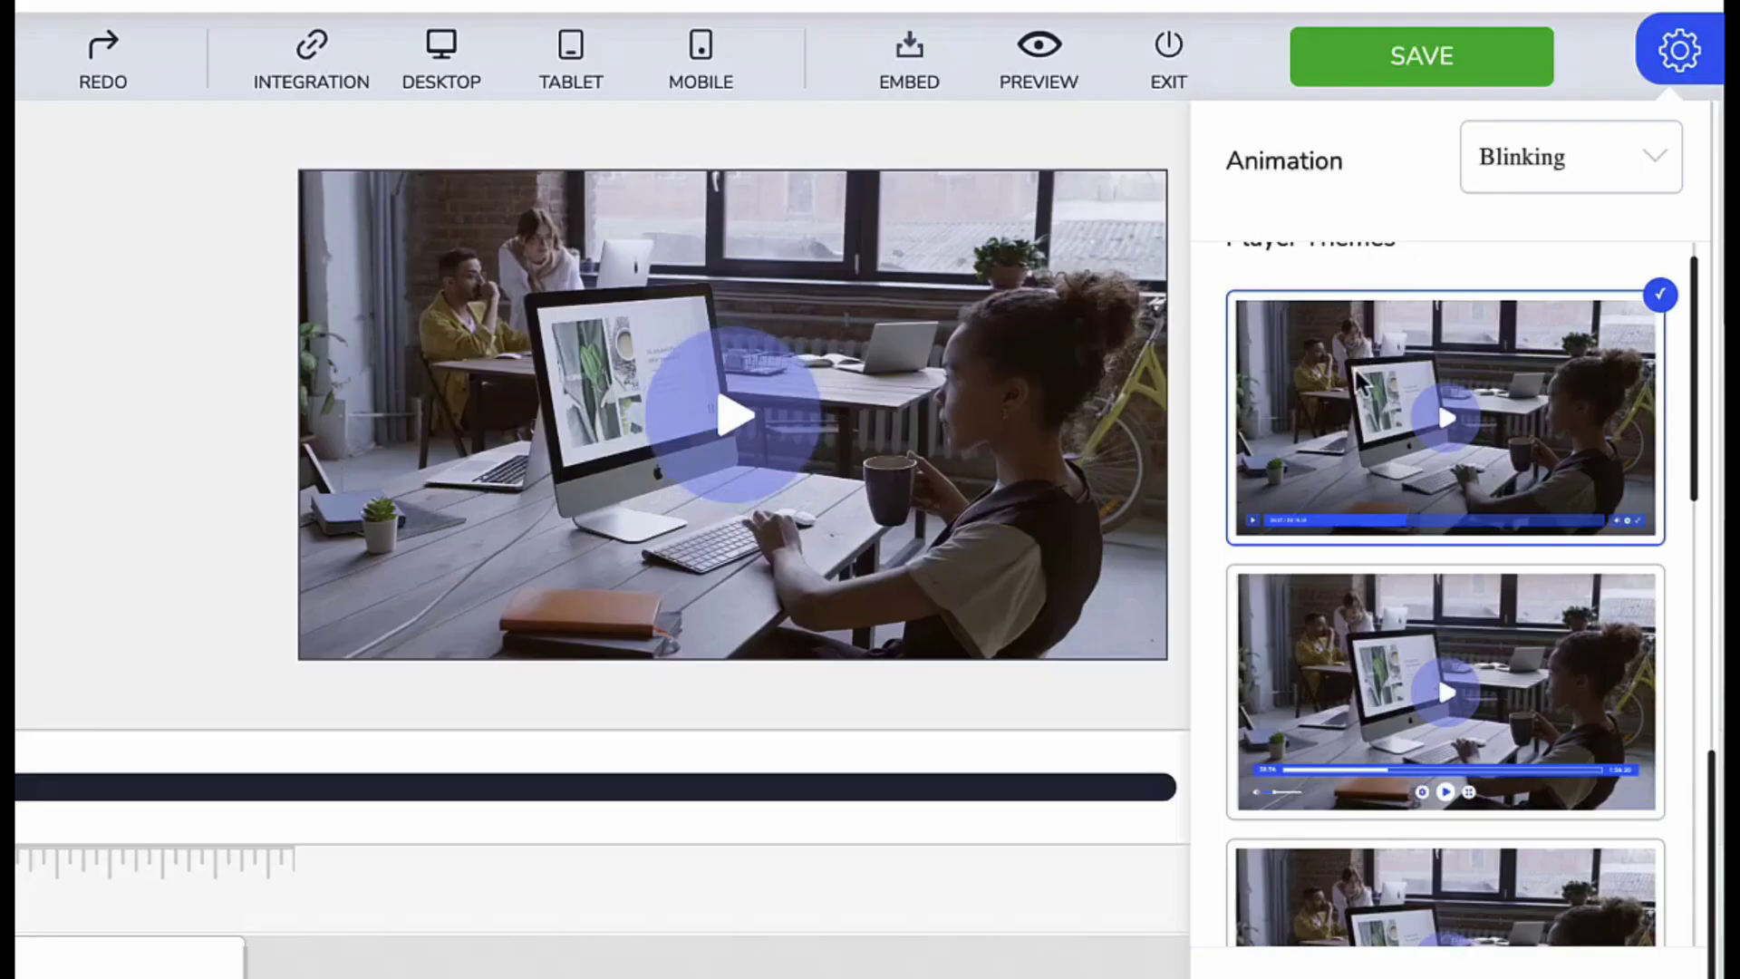
# - Turn on password protection and enter the video password and its label
pyautogui.scroll(-10, 1383, 584)
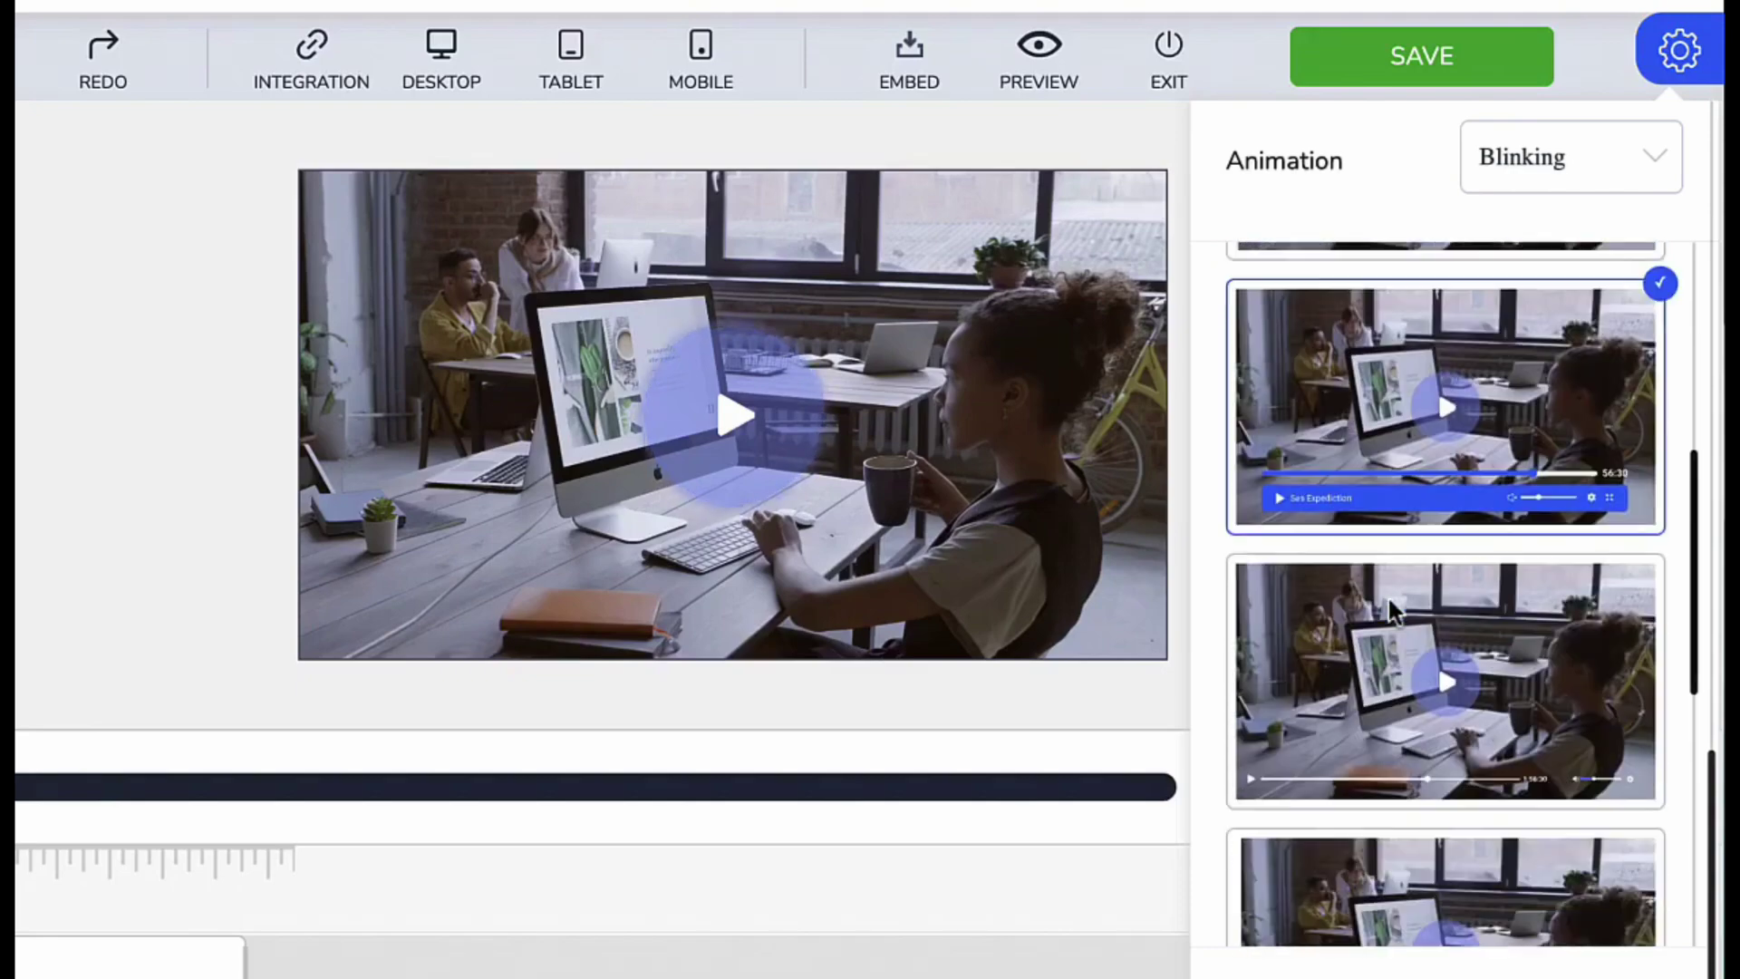
pyautogui.scroll(-5, 1389, 598)
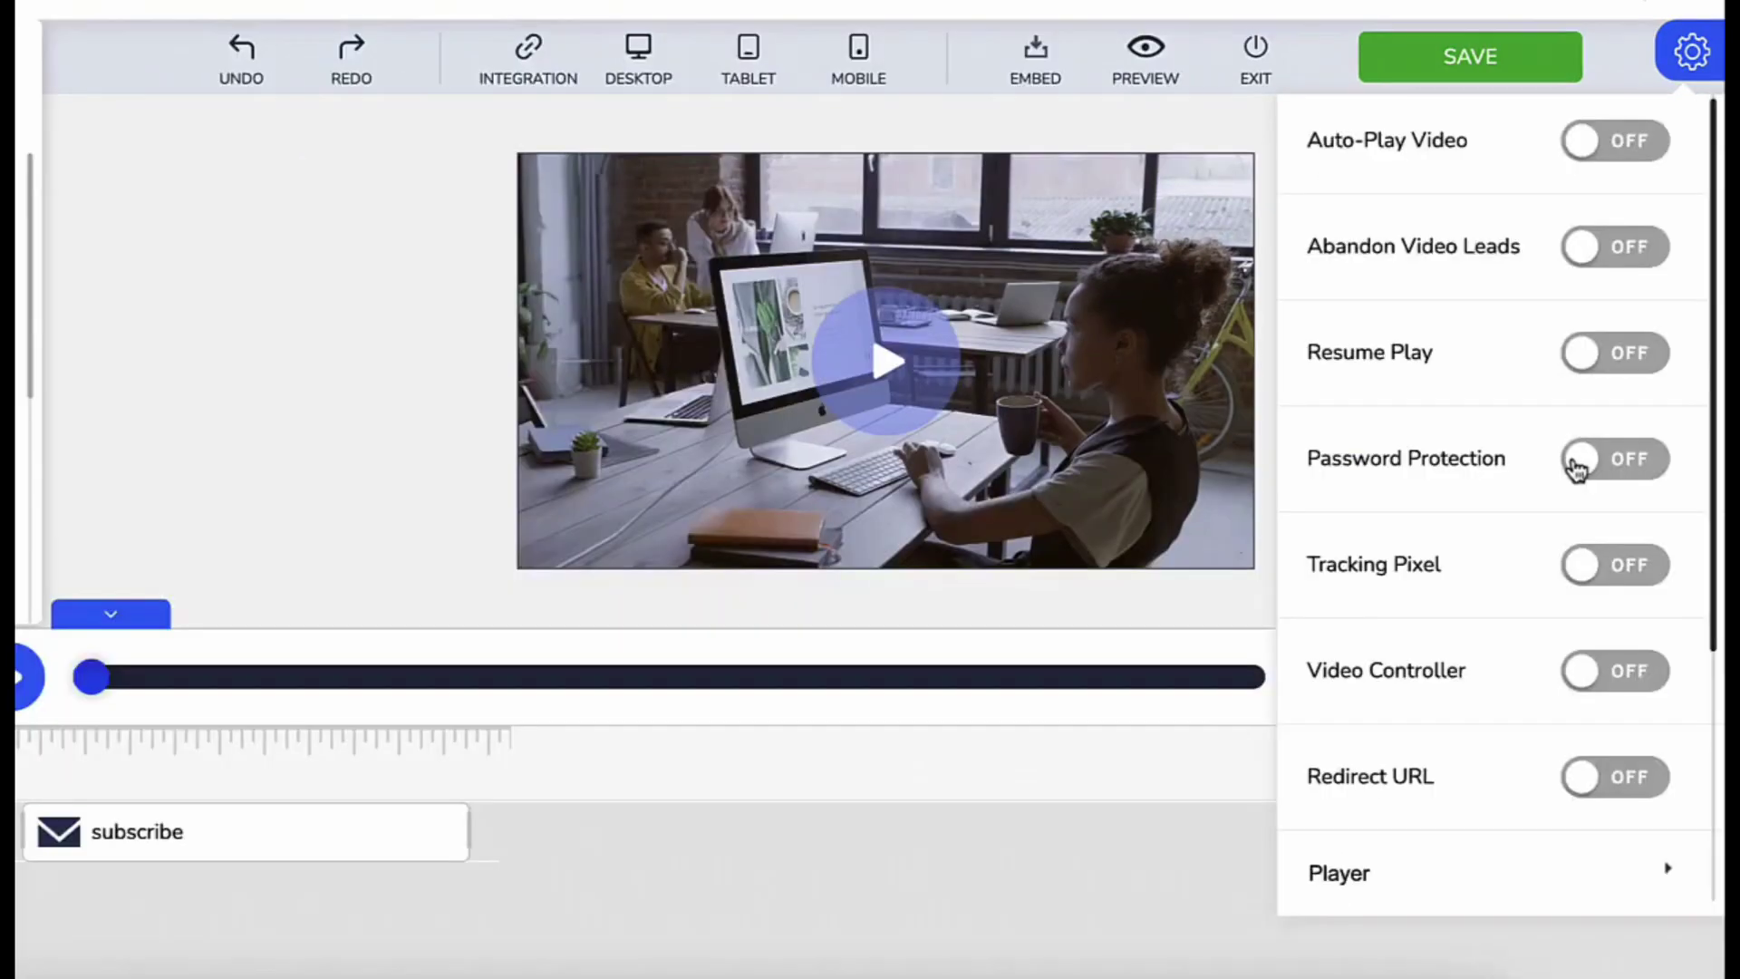
pyautogui.click(1576, 468)
pyautogui.scroll(-3, 1577, 467)
pyautogui.click(1489, 280)
pyautogui.click(1387, 412)
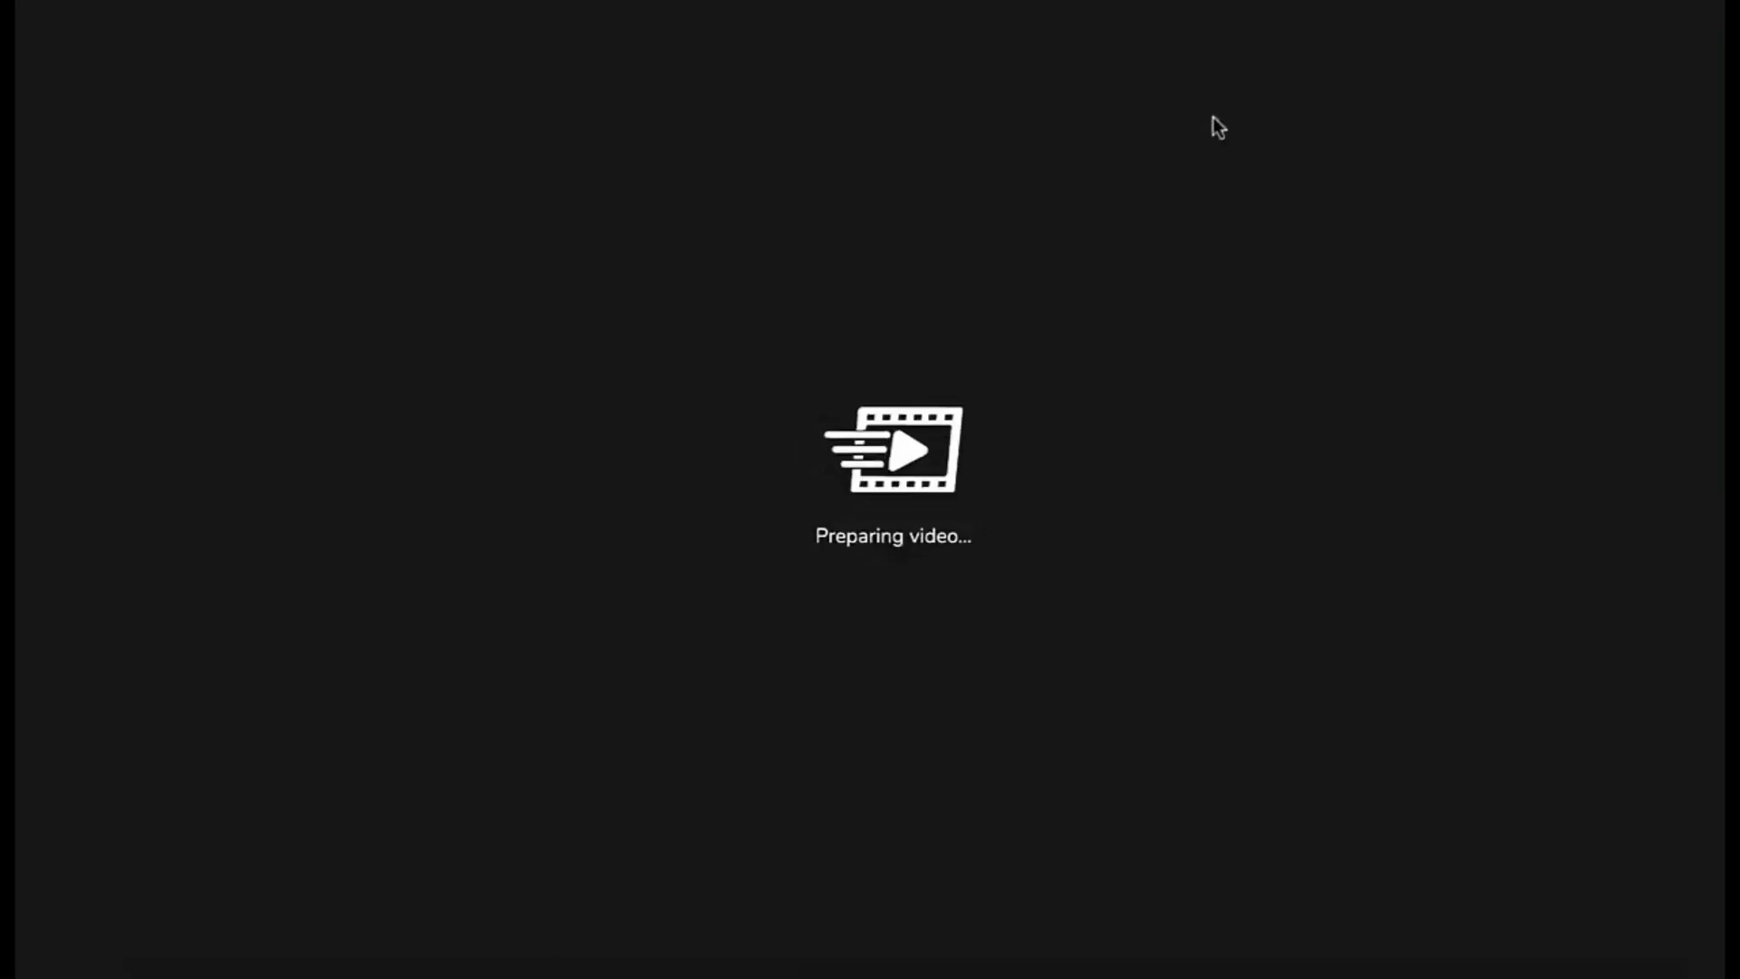
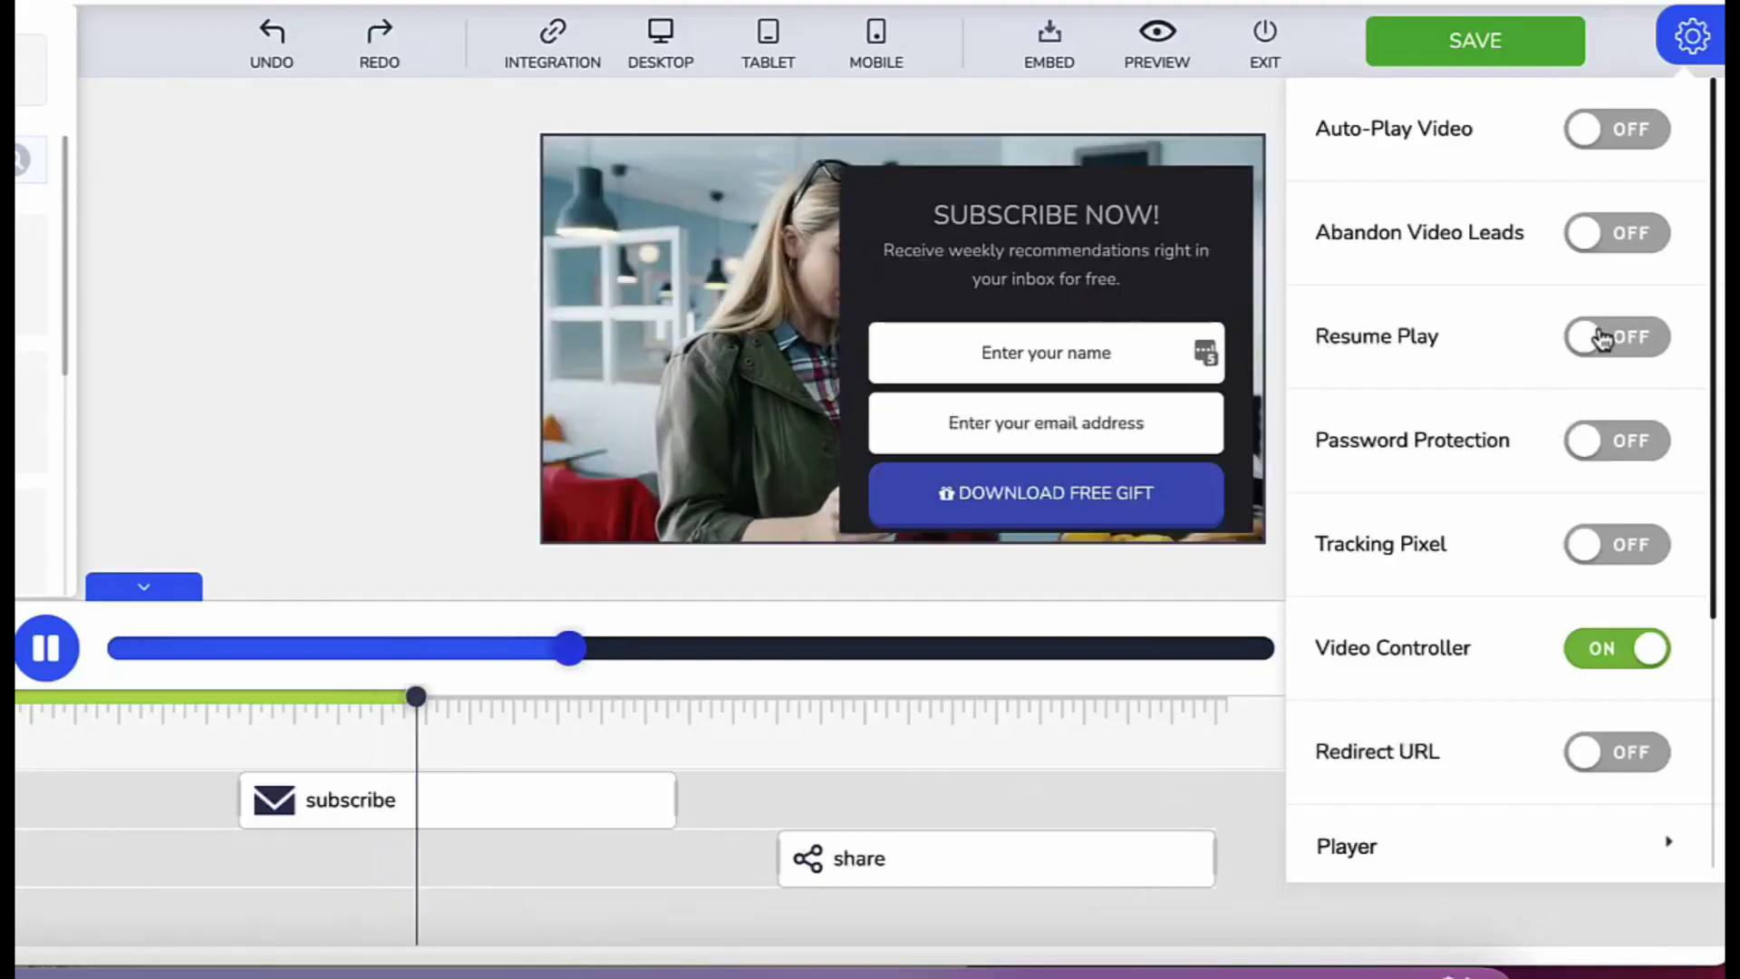
# - Turn on Resume Play and restart the previewed video from the beginning
pyautogui.click(1595, 340)
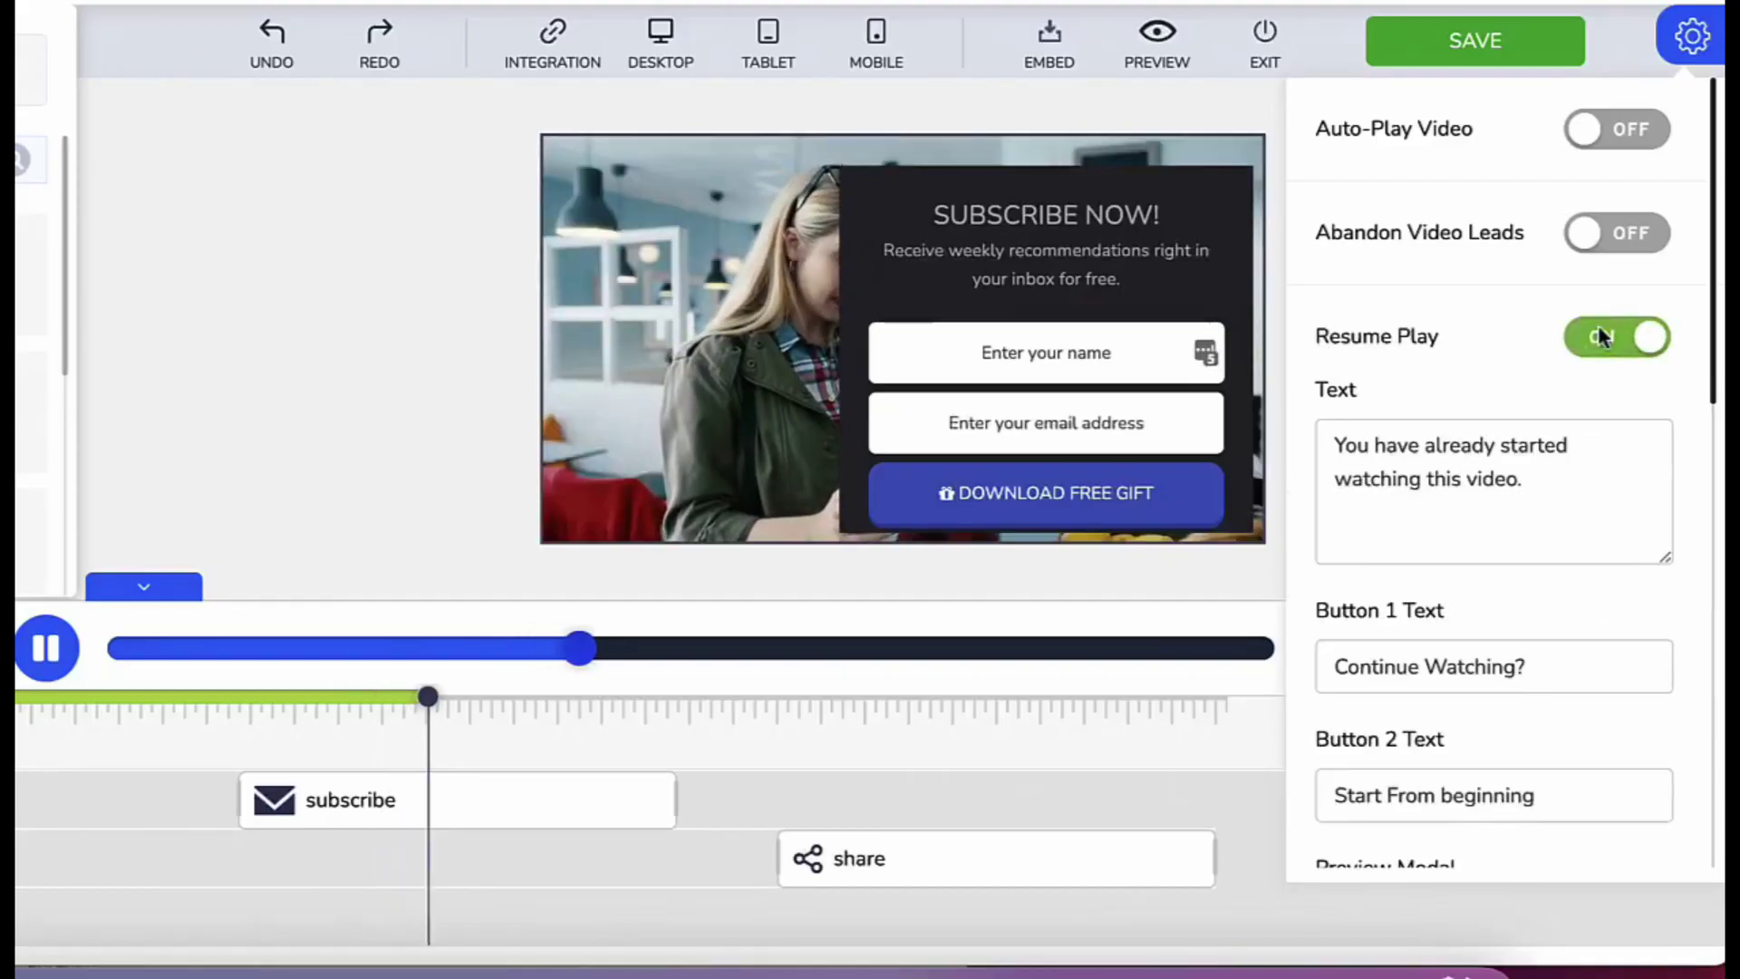
pyautogui.scroll(-3, 1503, 494)
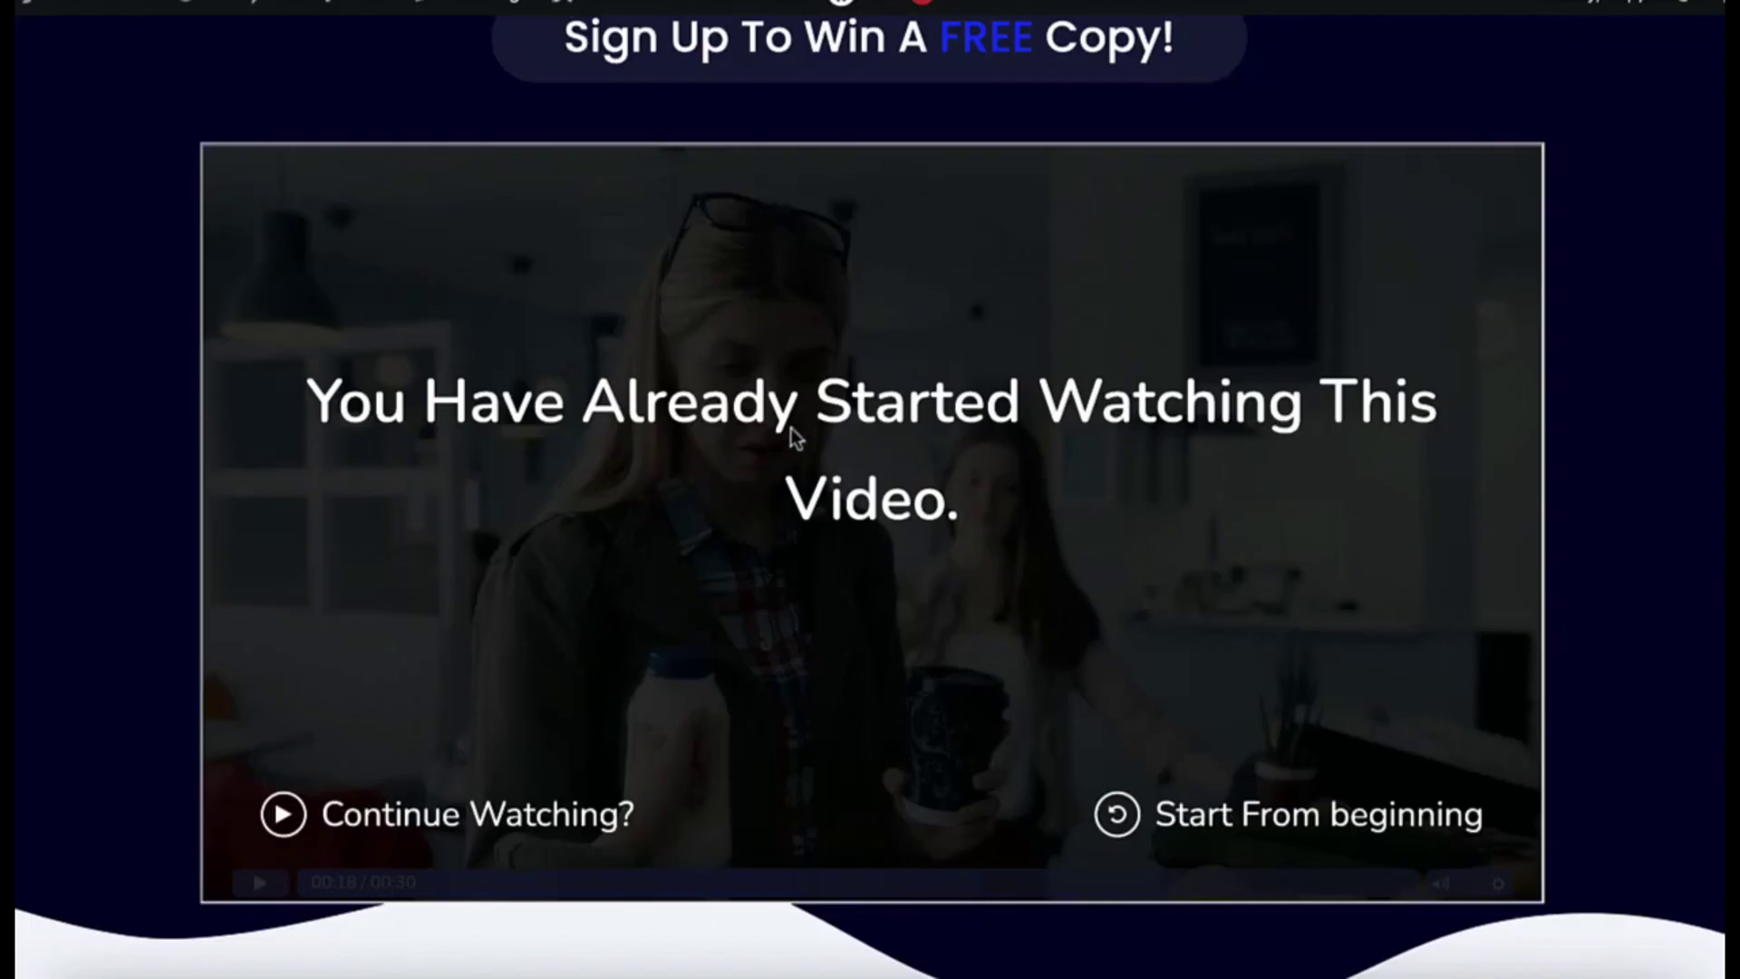
pyautogui.scroll(-1, 794, 438)
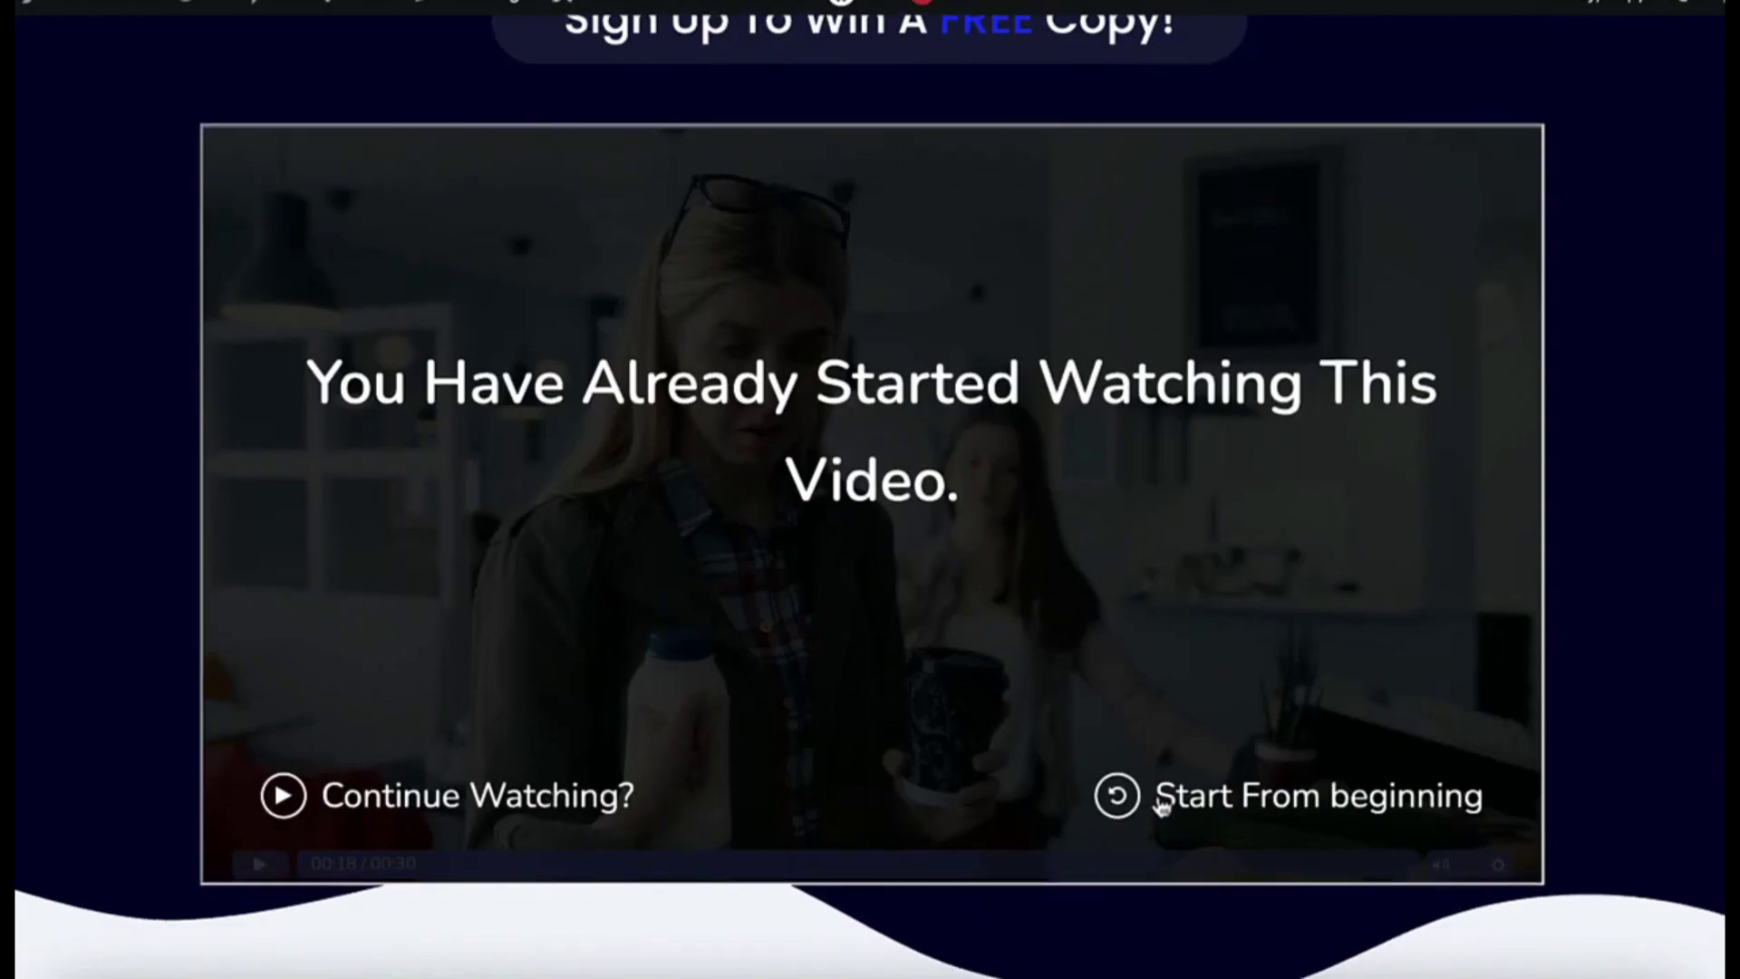
pyautogui.click(1163, 805)
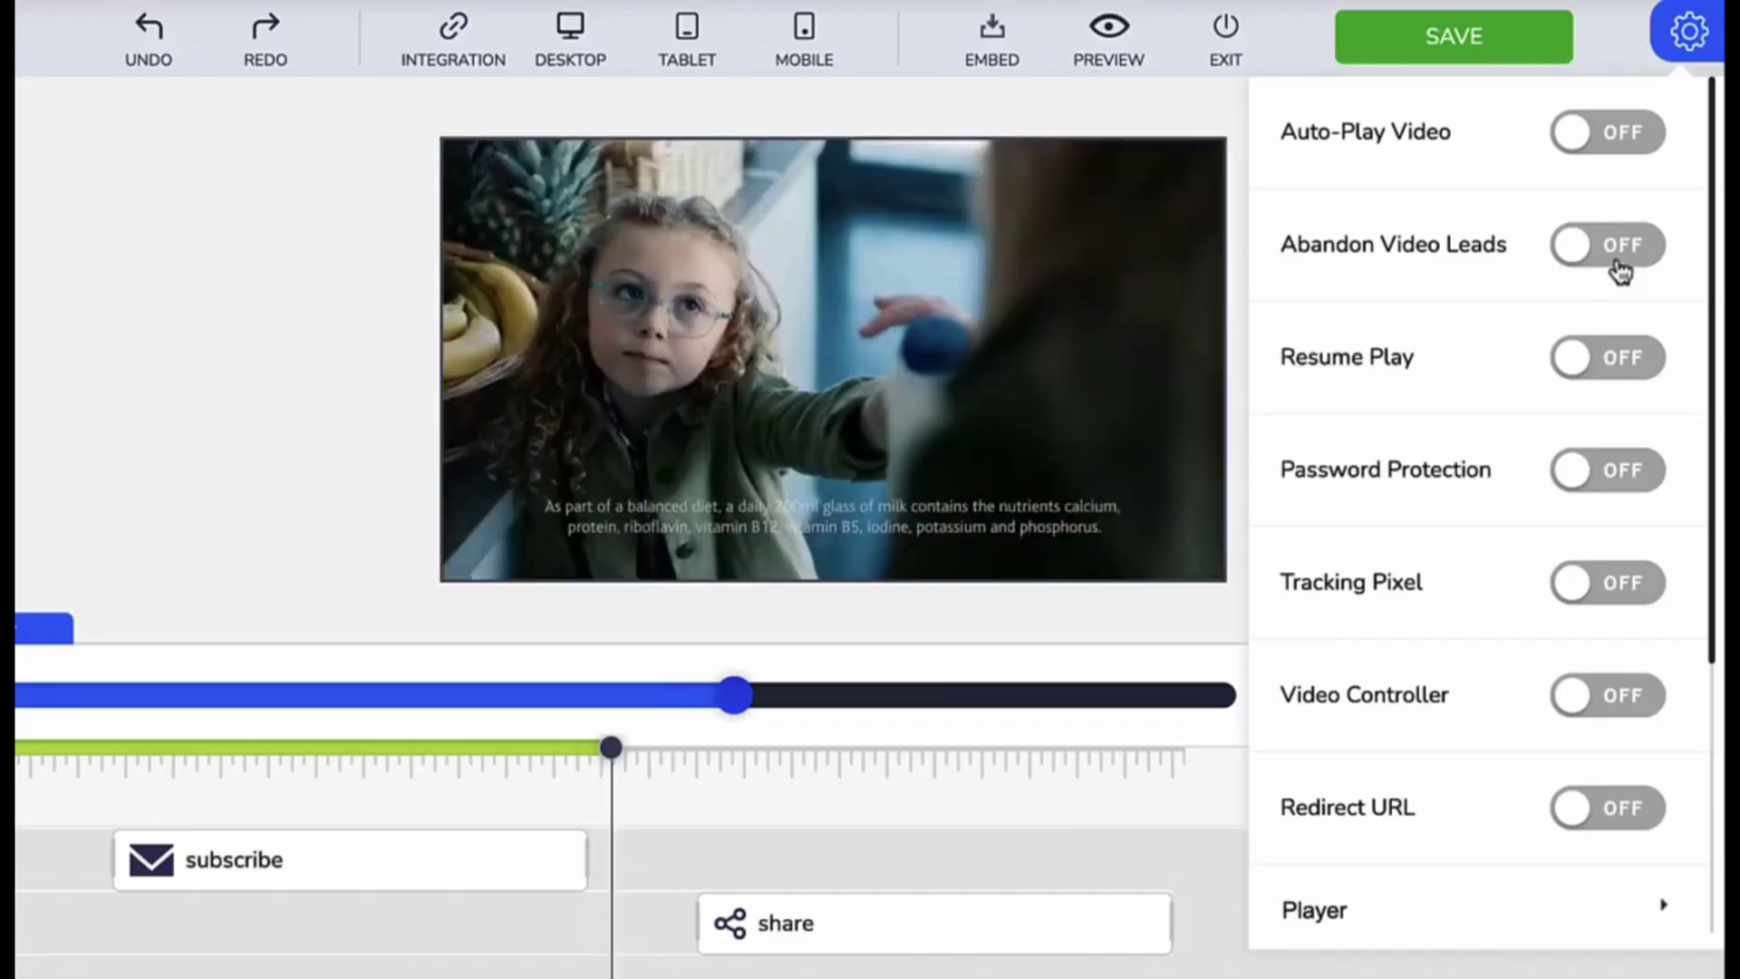
# - Turn on Abandon Video Leads, pause playback to show the email prompt, then keep watching
pyautogui.click(1615, 259)
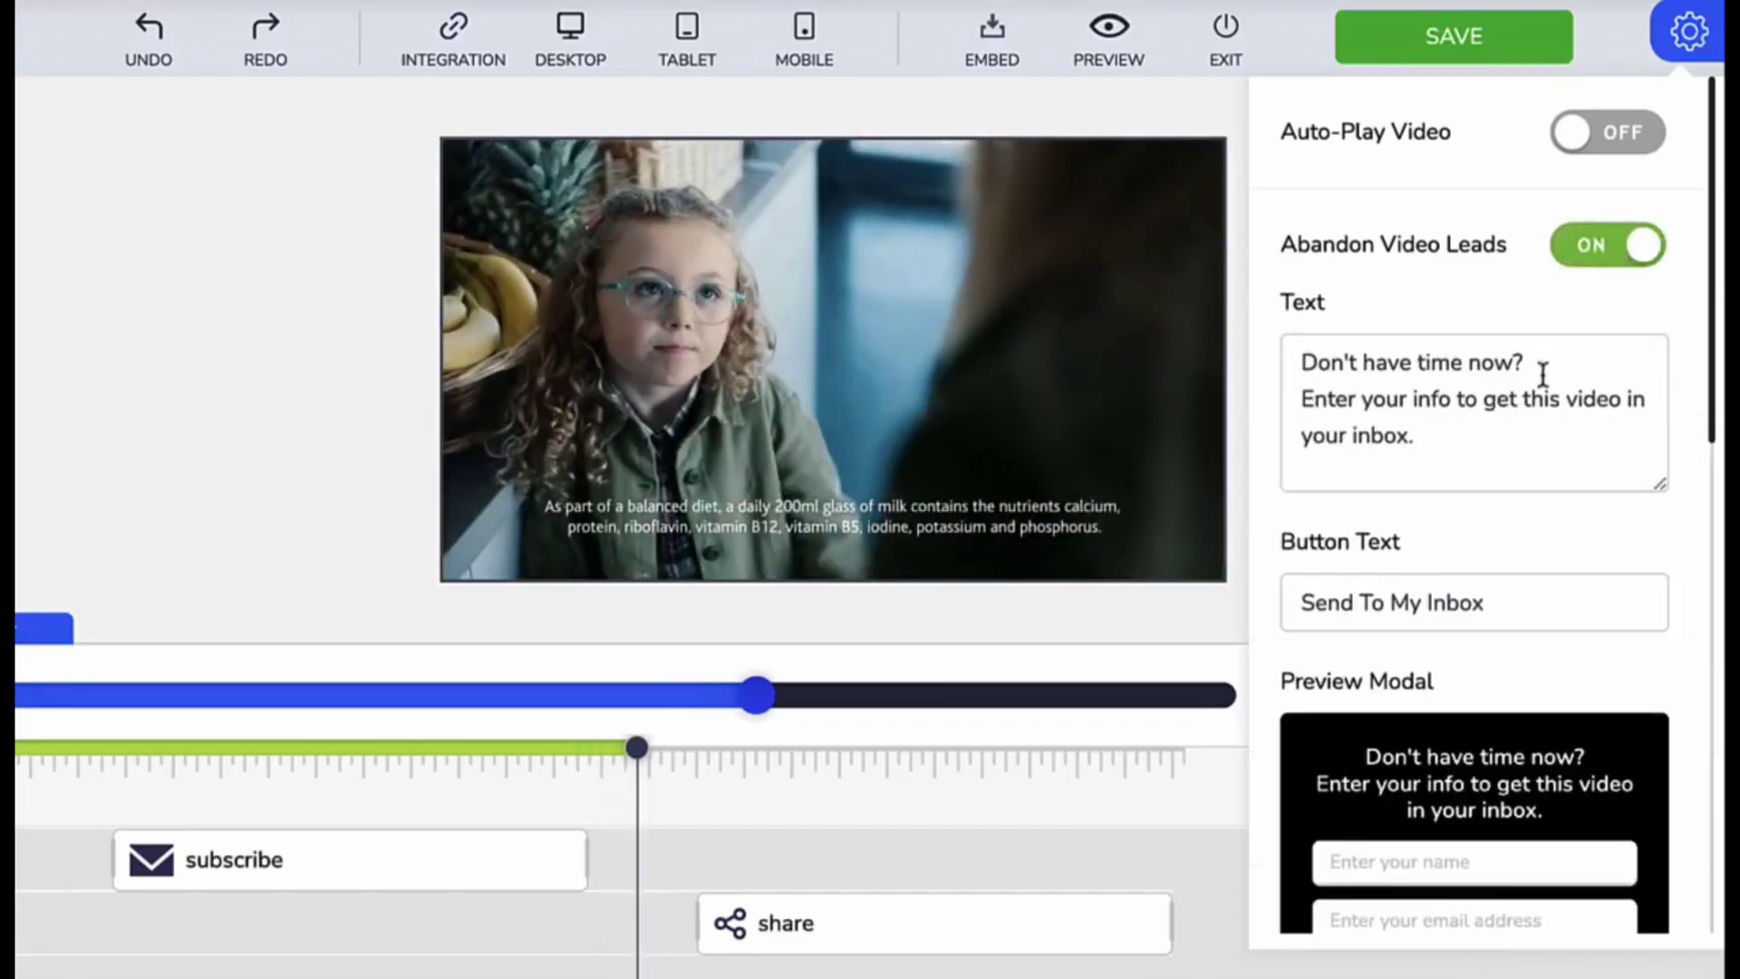
pyautogui.scroll(-2, 1487, 439)
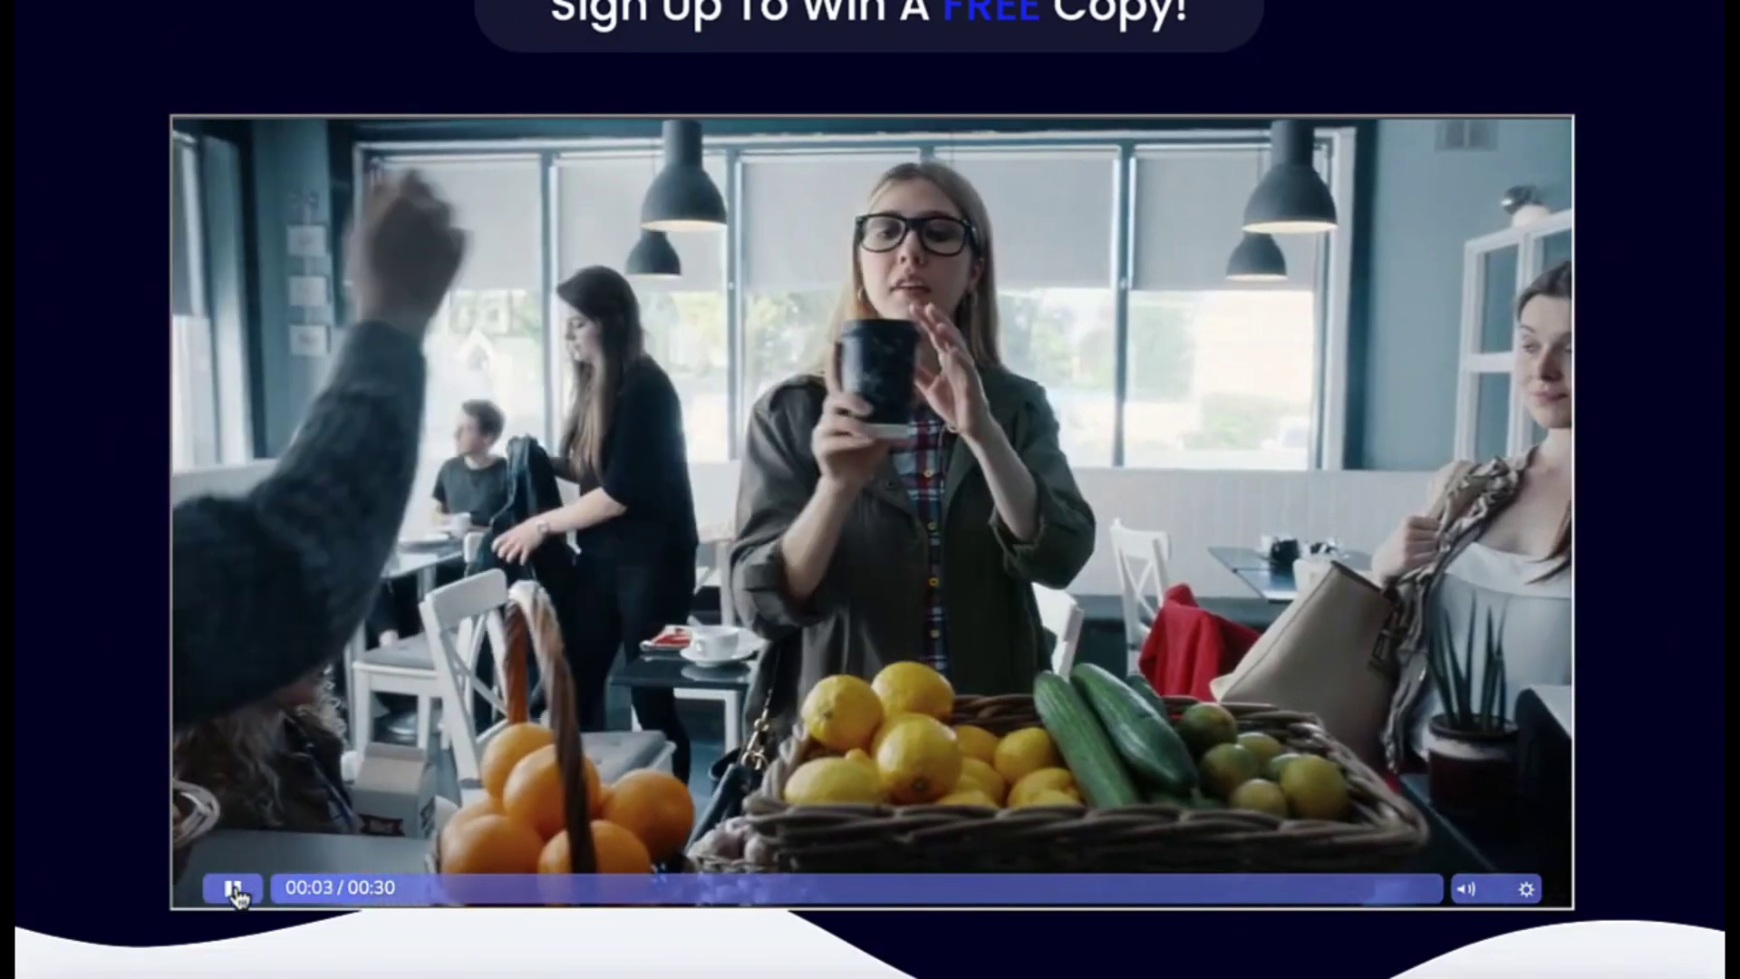
pyautogui.click(233, 888)
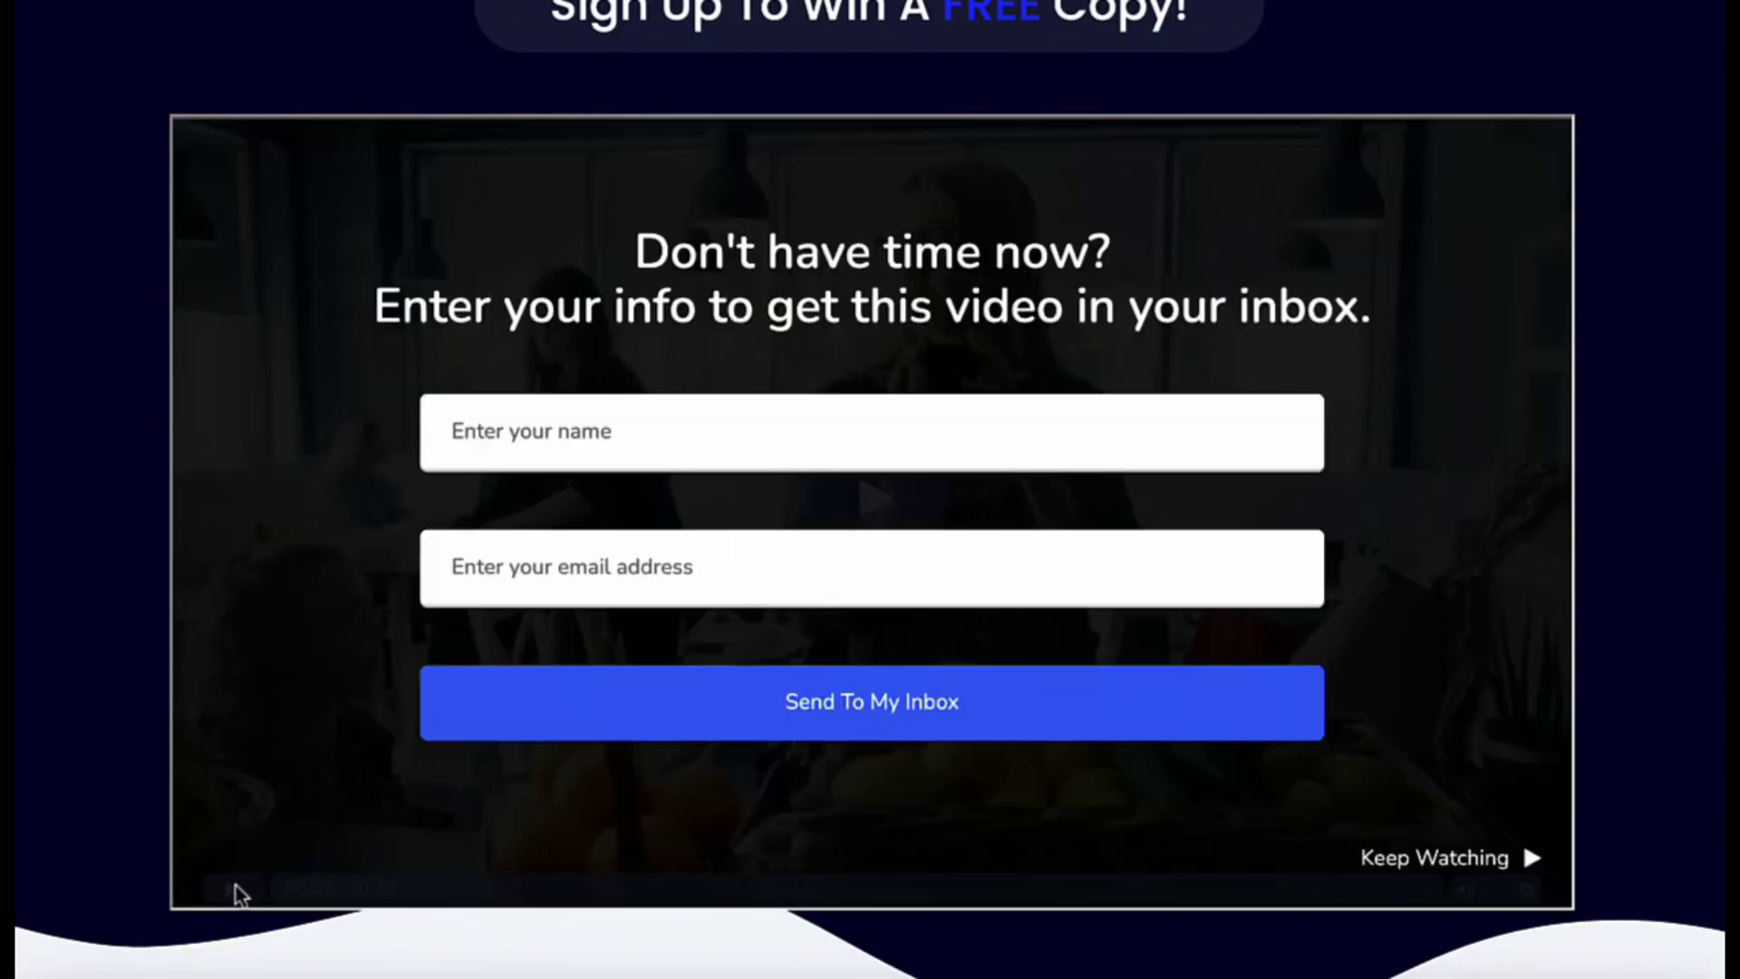
pyautogui.click(1387, 847)
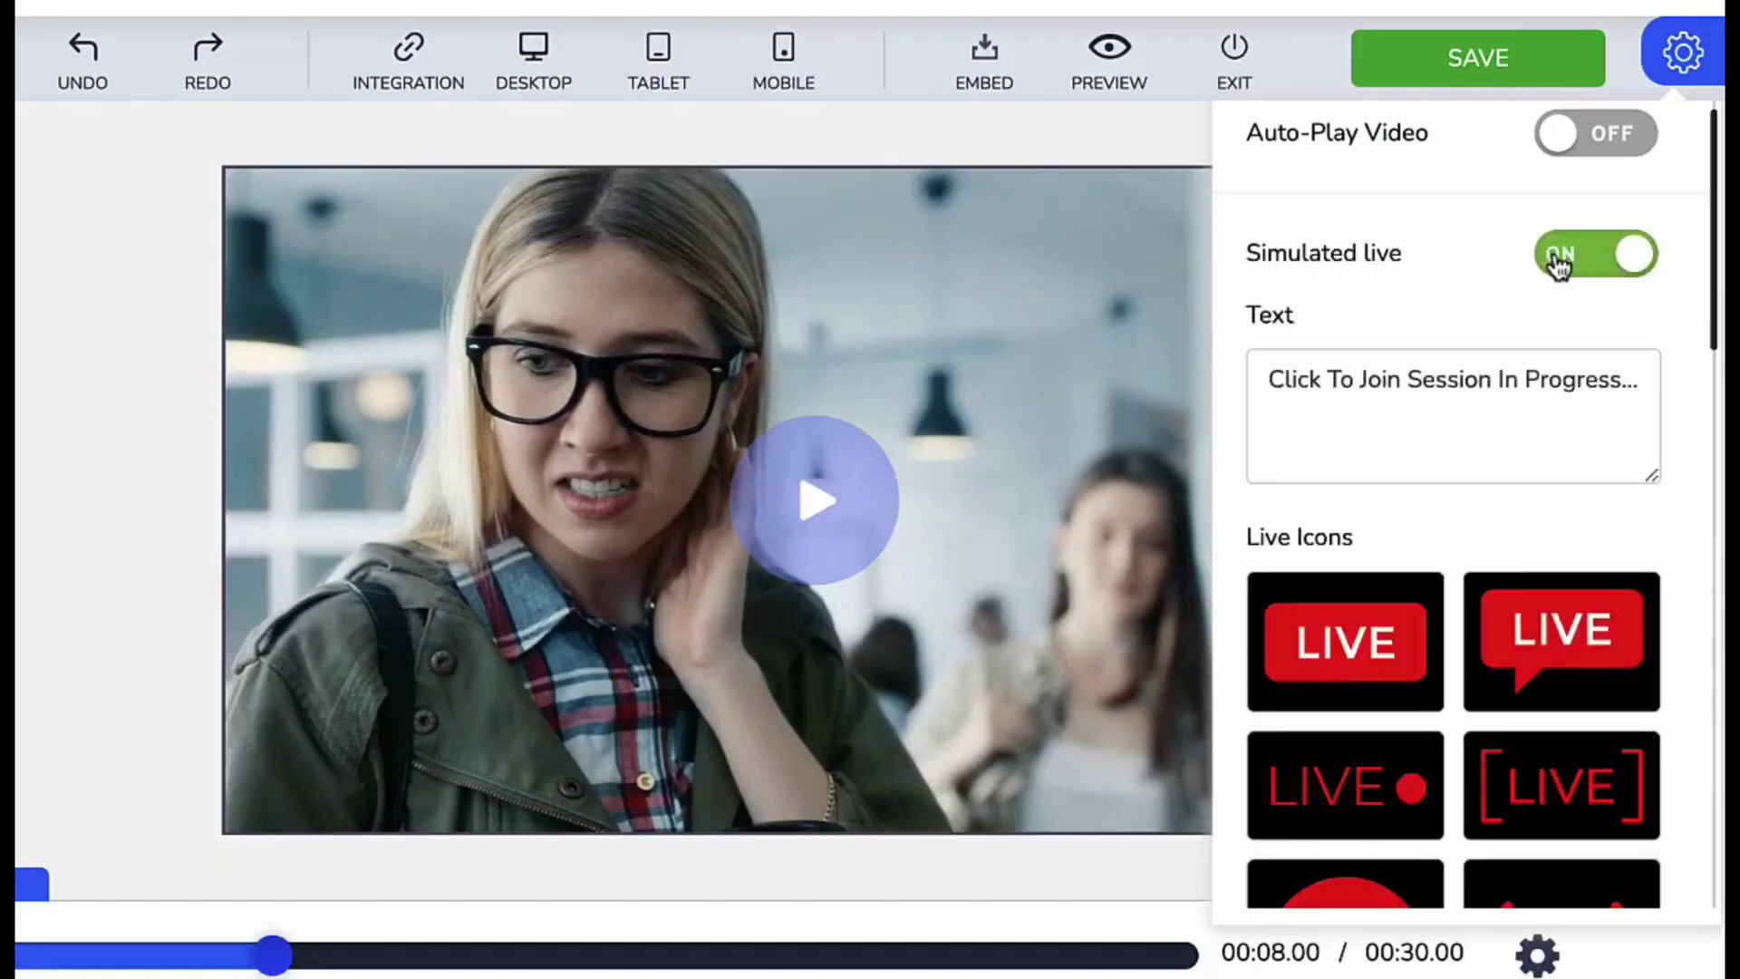
# - Focus the Simulated live join-session message text
pyautogui.scroll(-1, 1475, 450)
pyautogui.click(1465, 303)
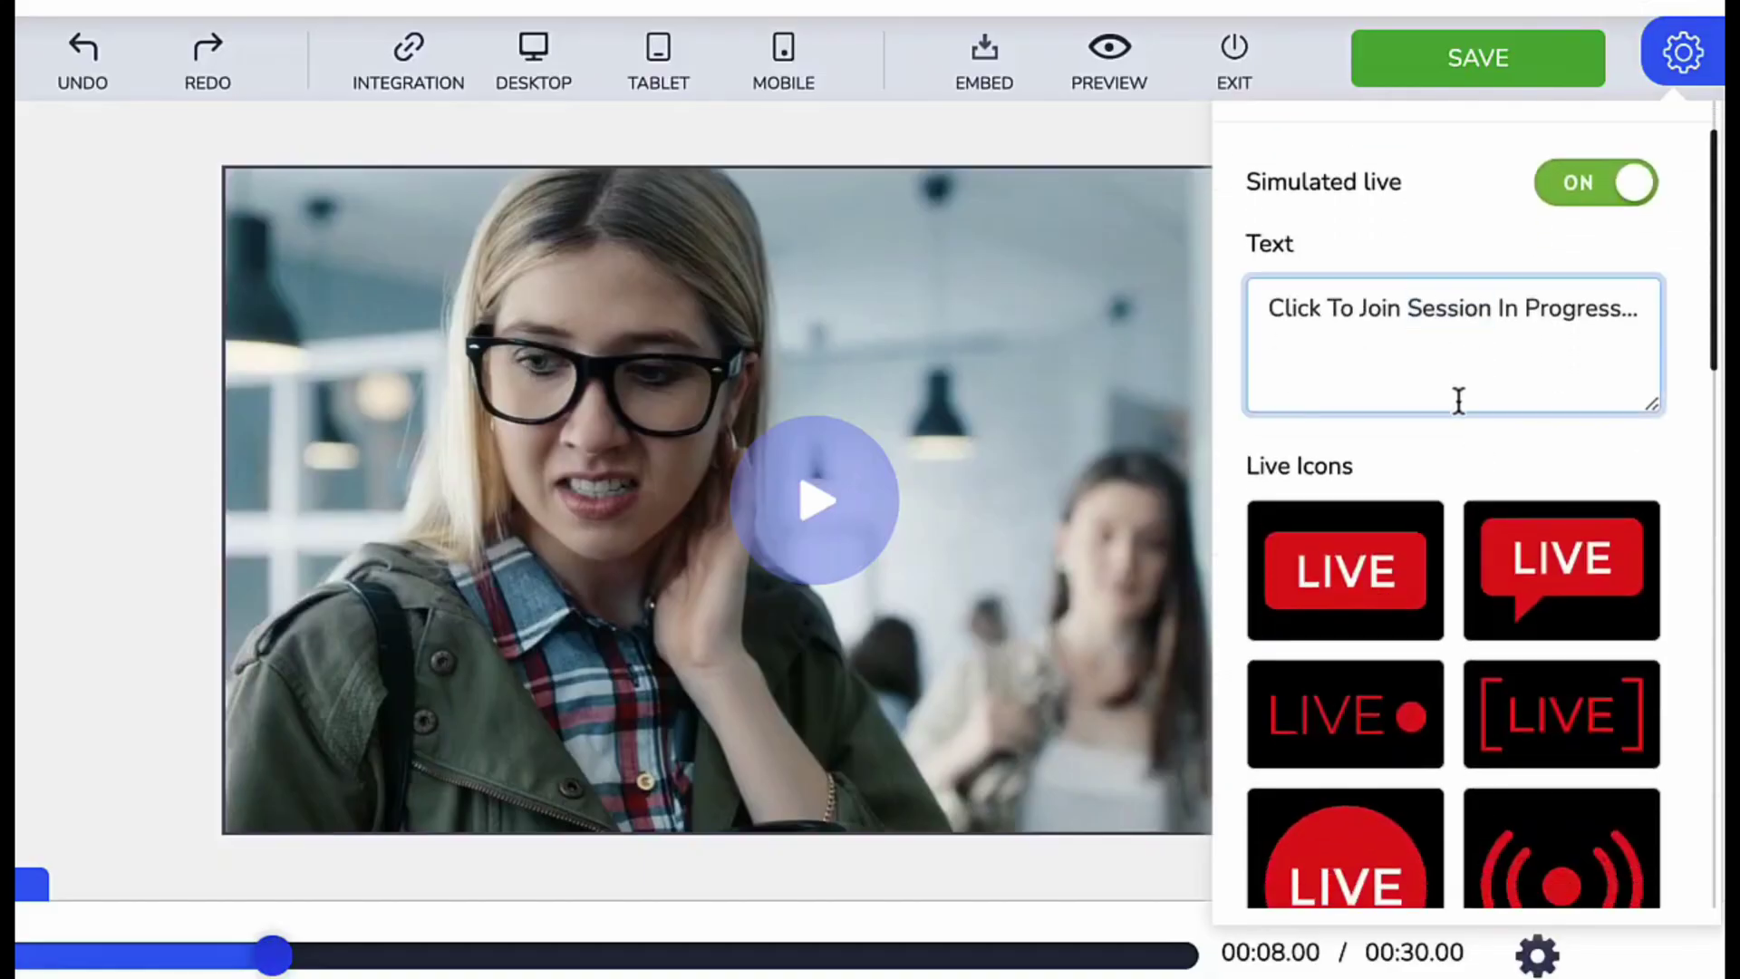
pyautogui.scroll(-4, 1422, 652)
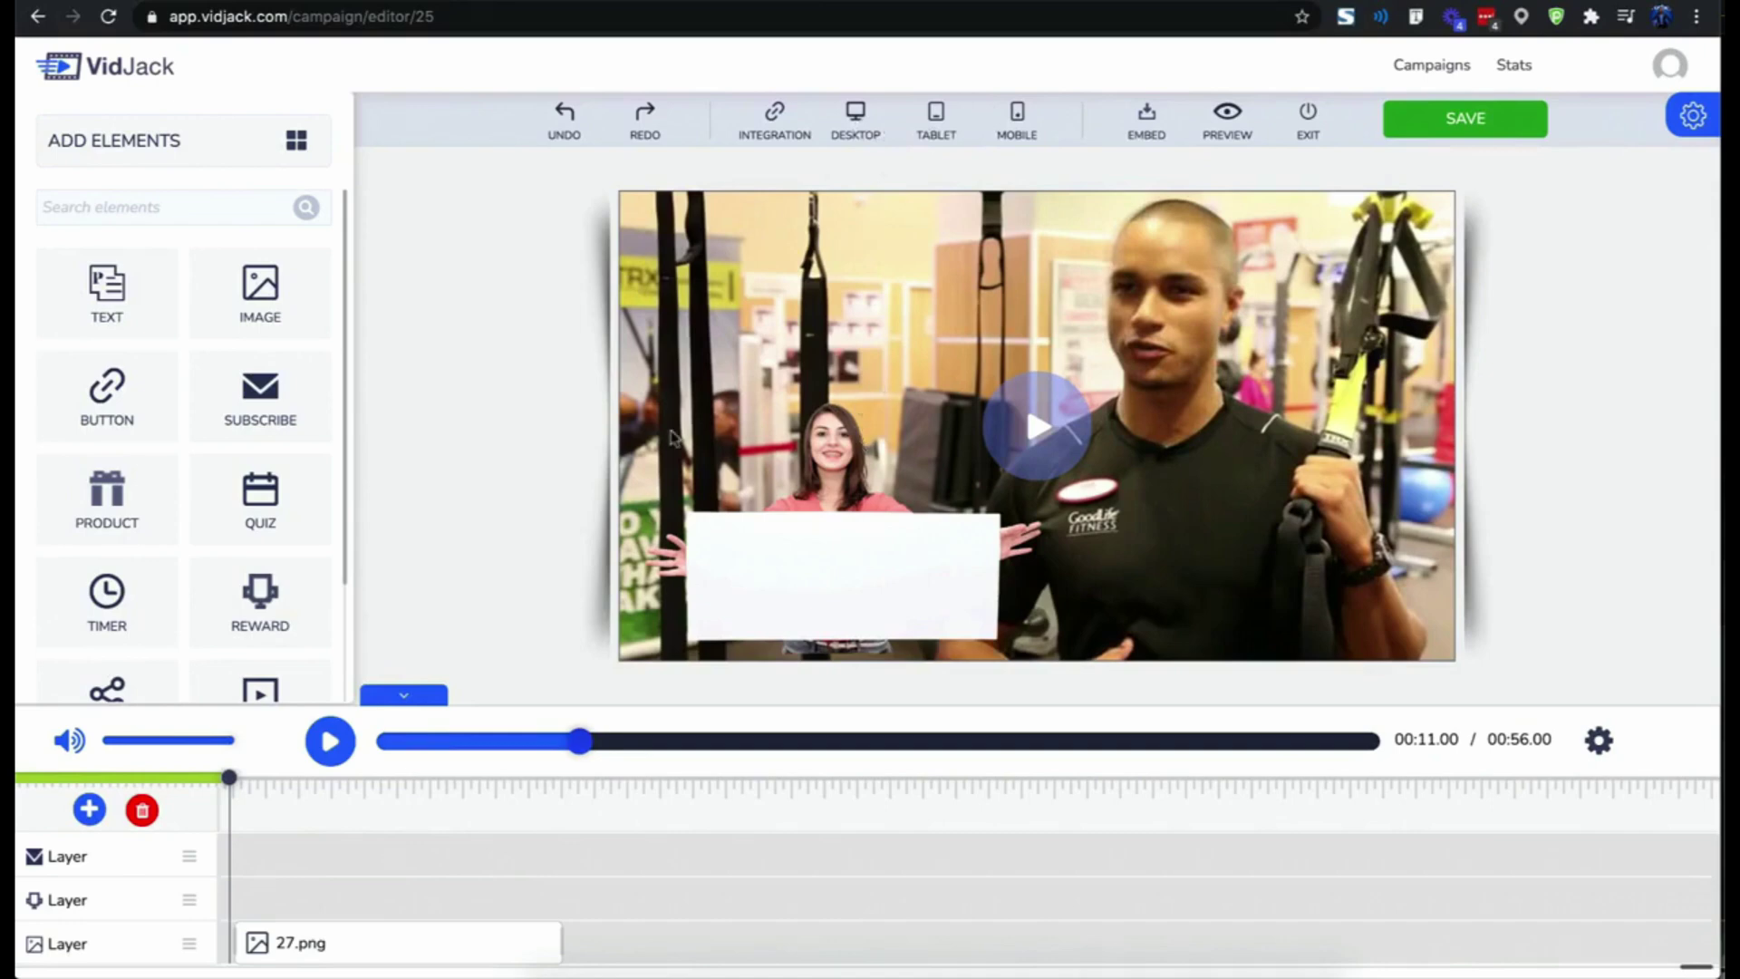
# - Add a text element on the woman's sign and change it to 'Hello {name}'
pyautogui.click(791, 580)
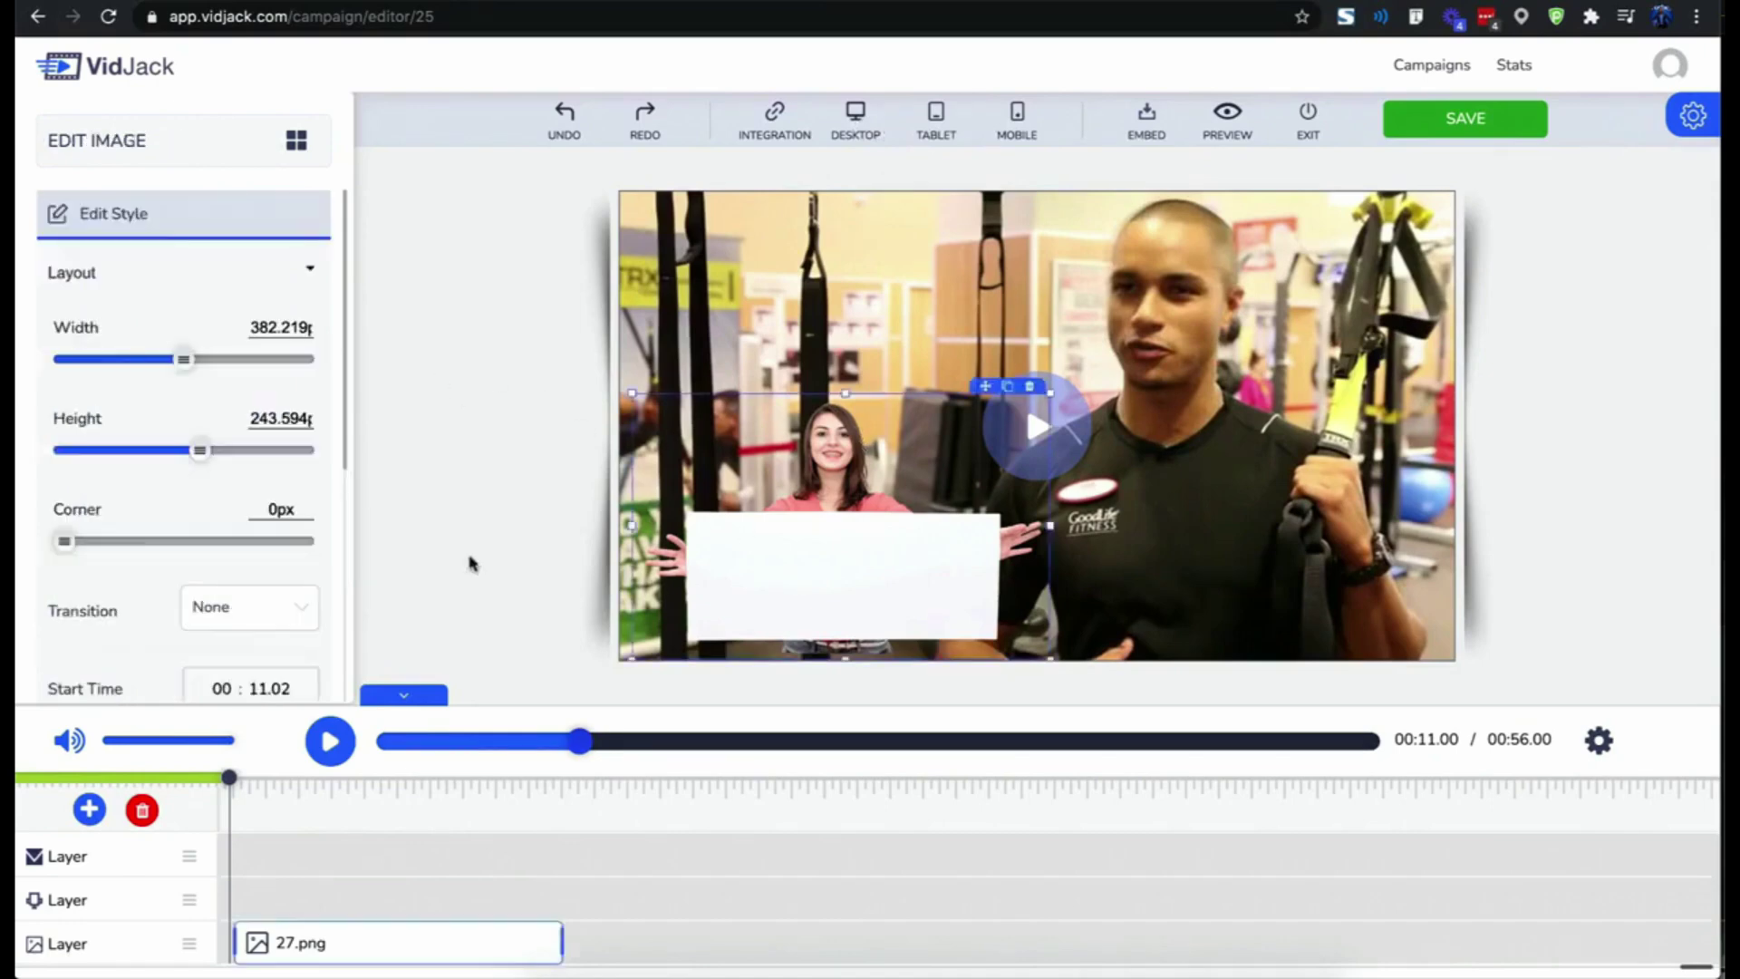
pyautogui.click(295, 145)
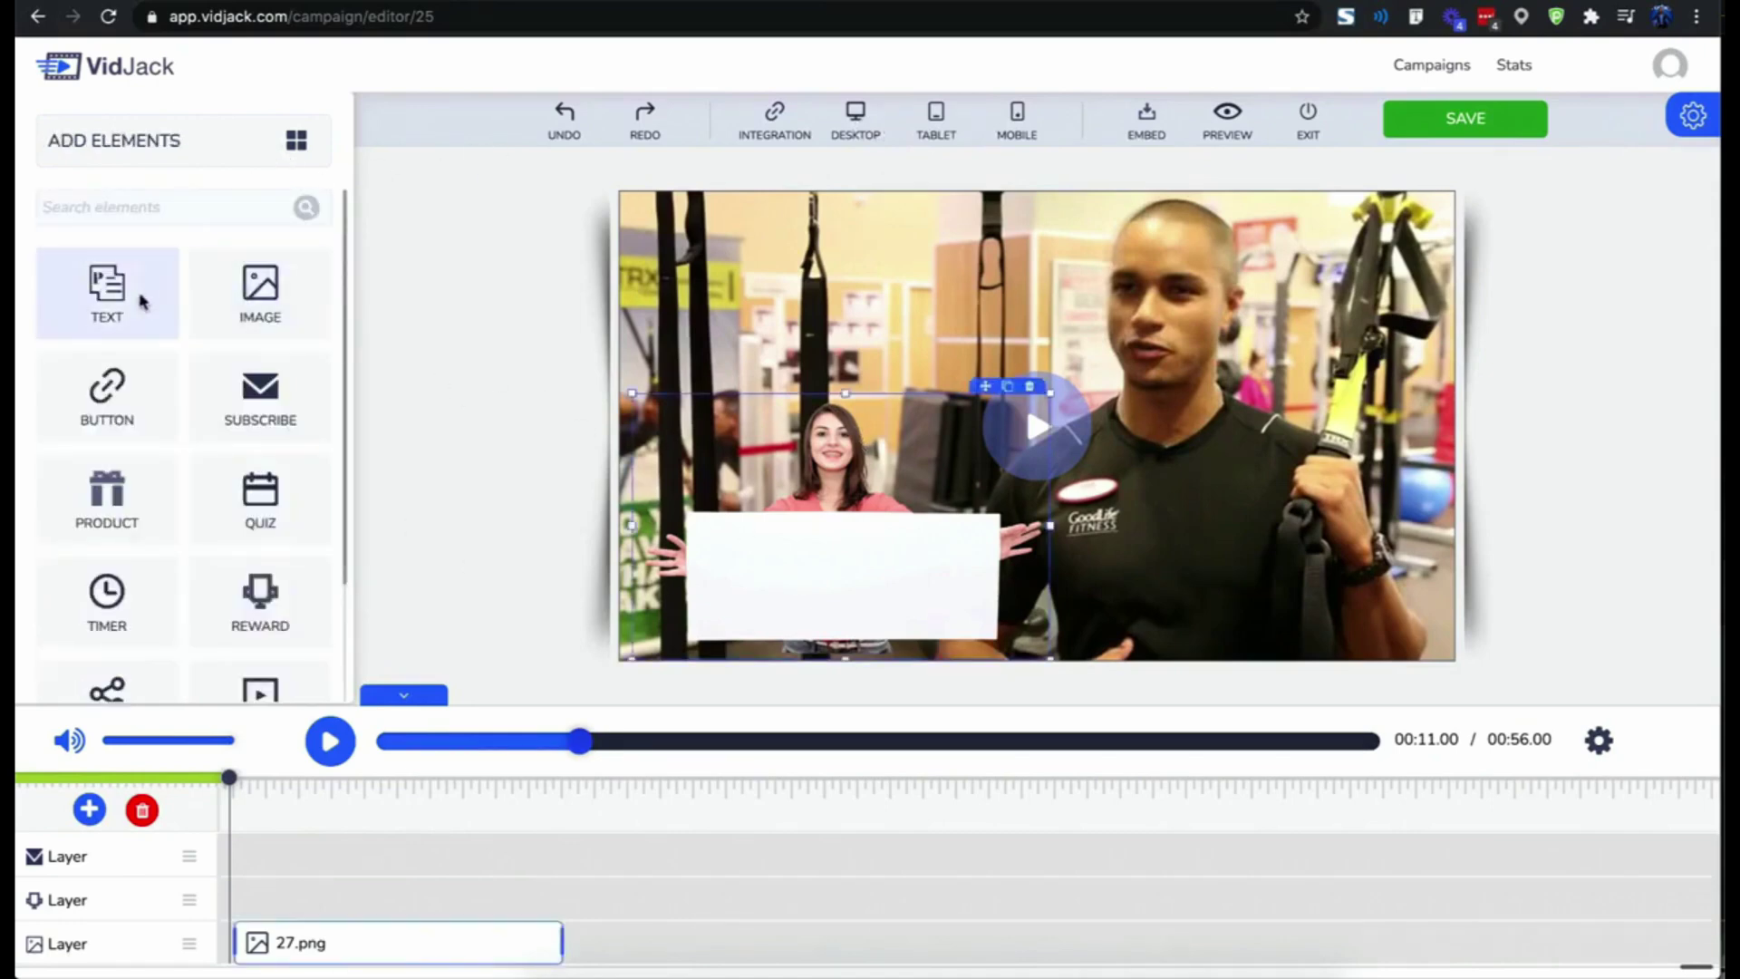
pyautogui.moveTo(142, 302); pyautogui.dragTo(778, 571)
pyautogui.click(764, 572)
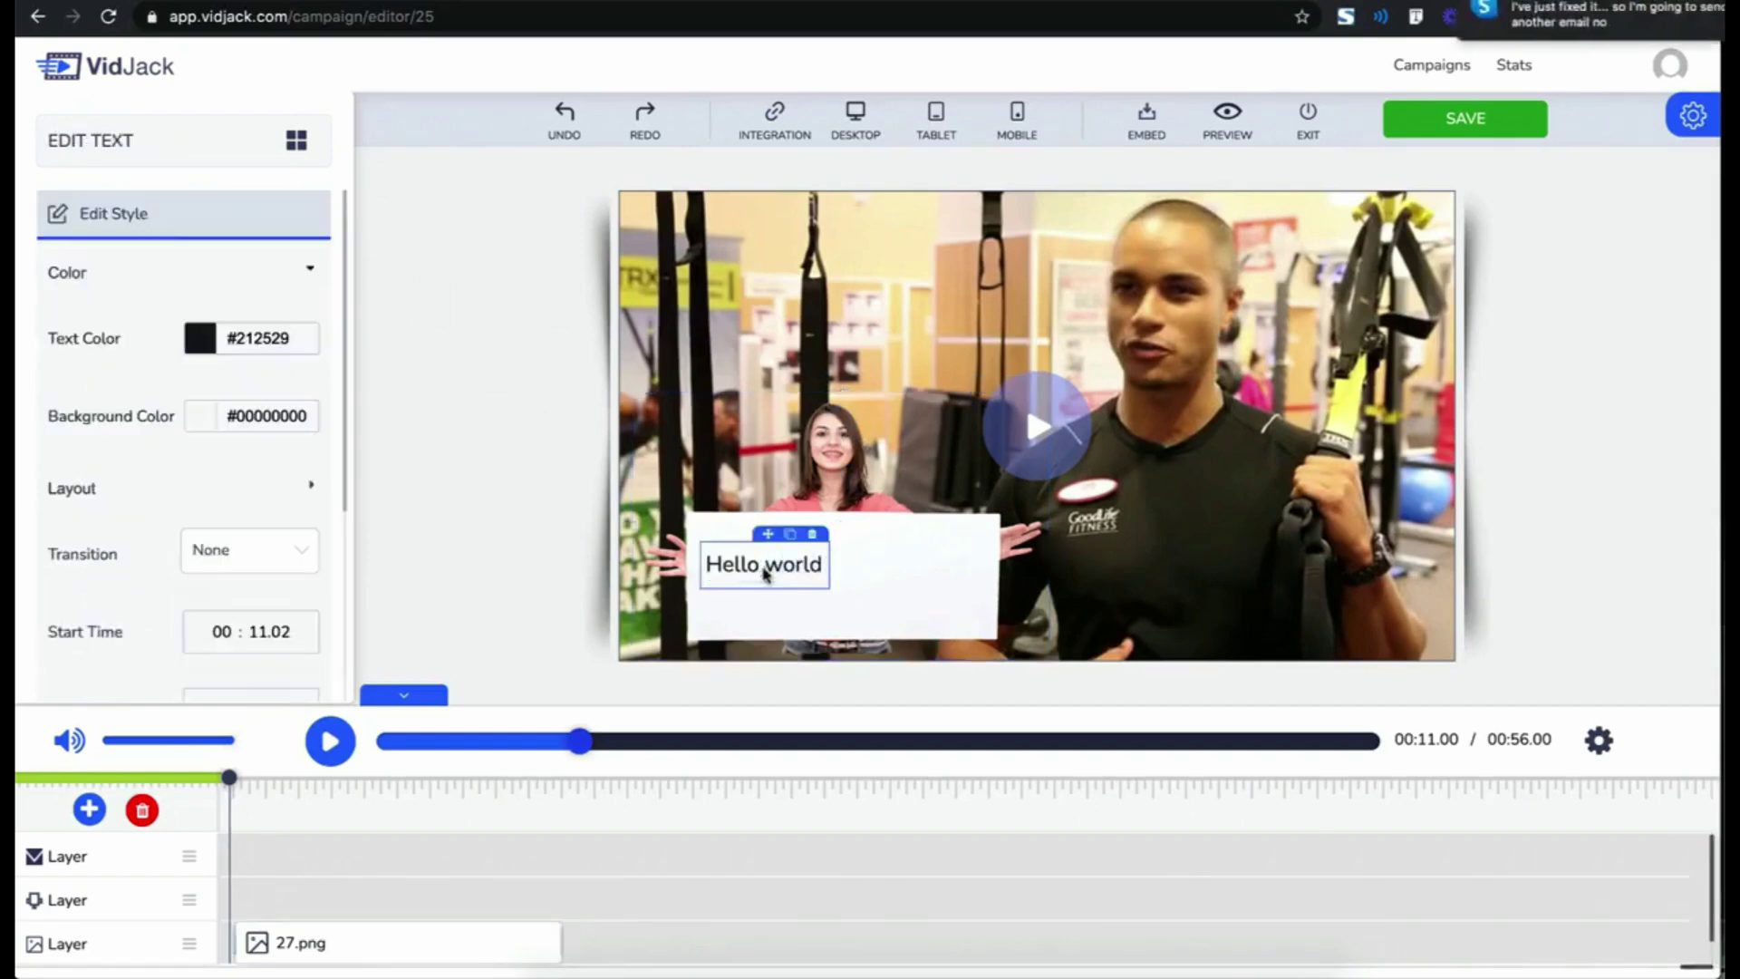
pyautogui.doubleClick(764, 572)
pyautogui.write('{name')
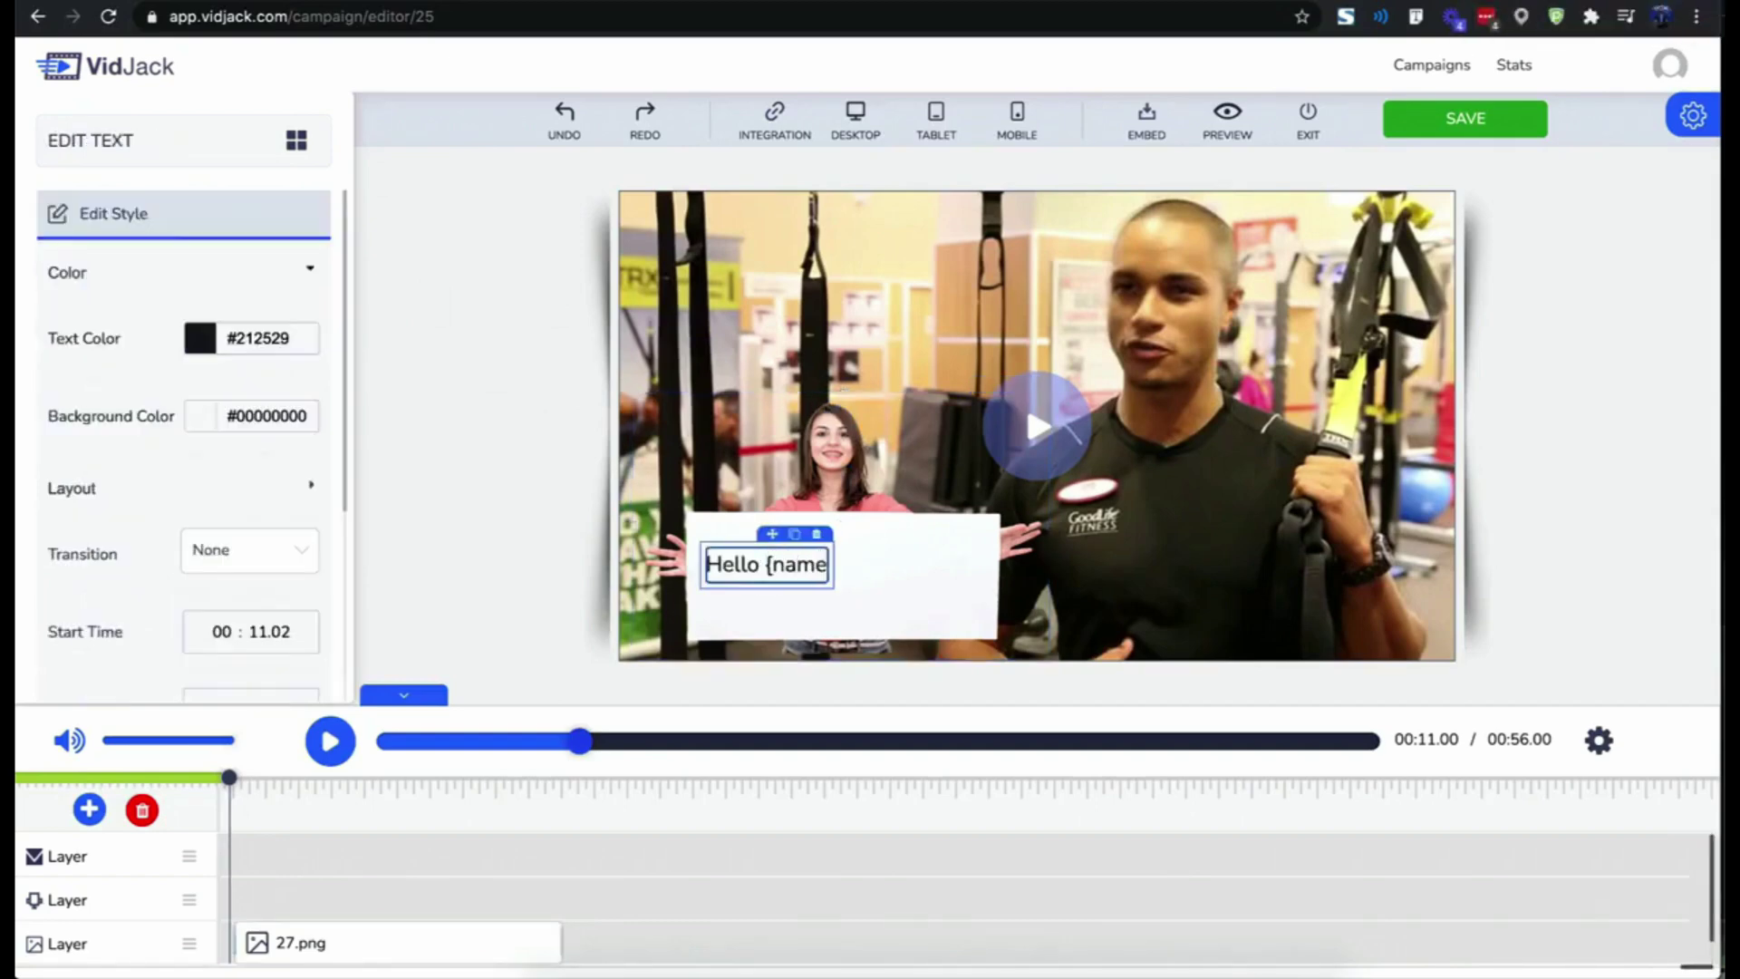
pyautogui.write('}')
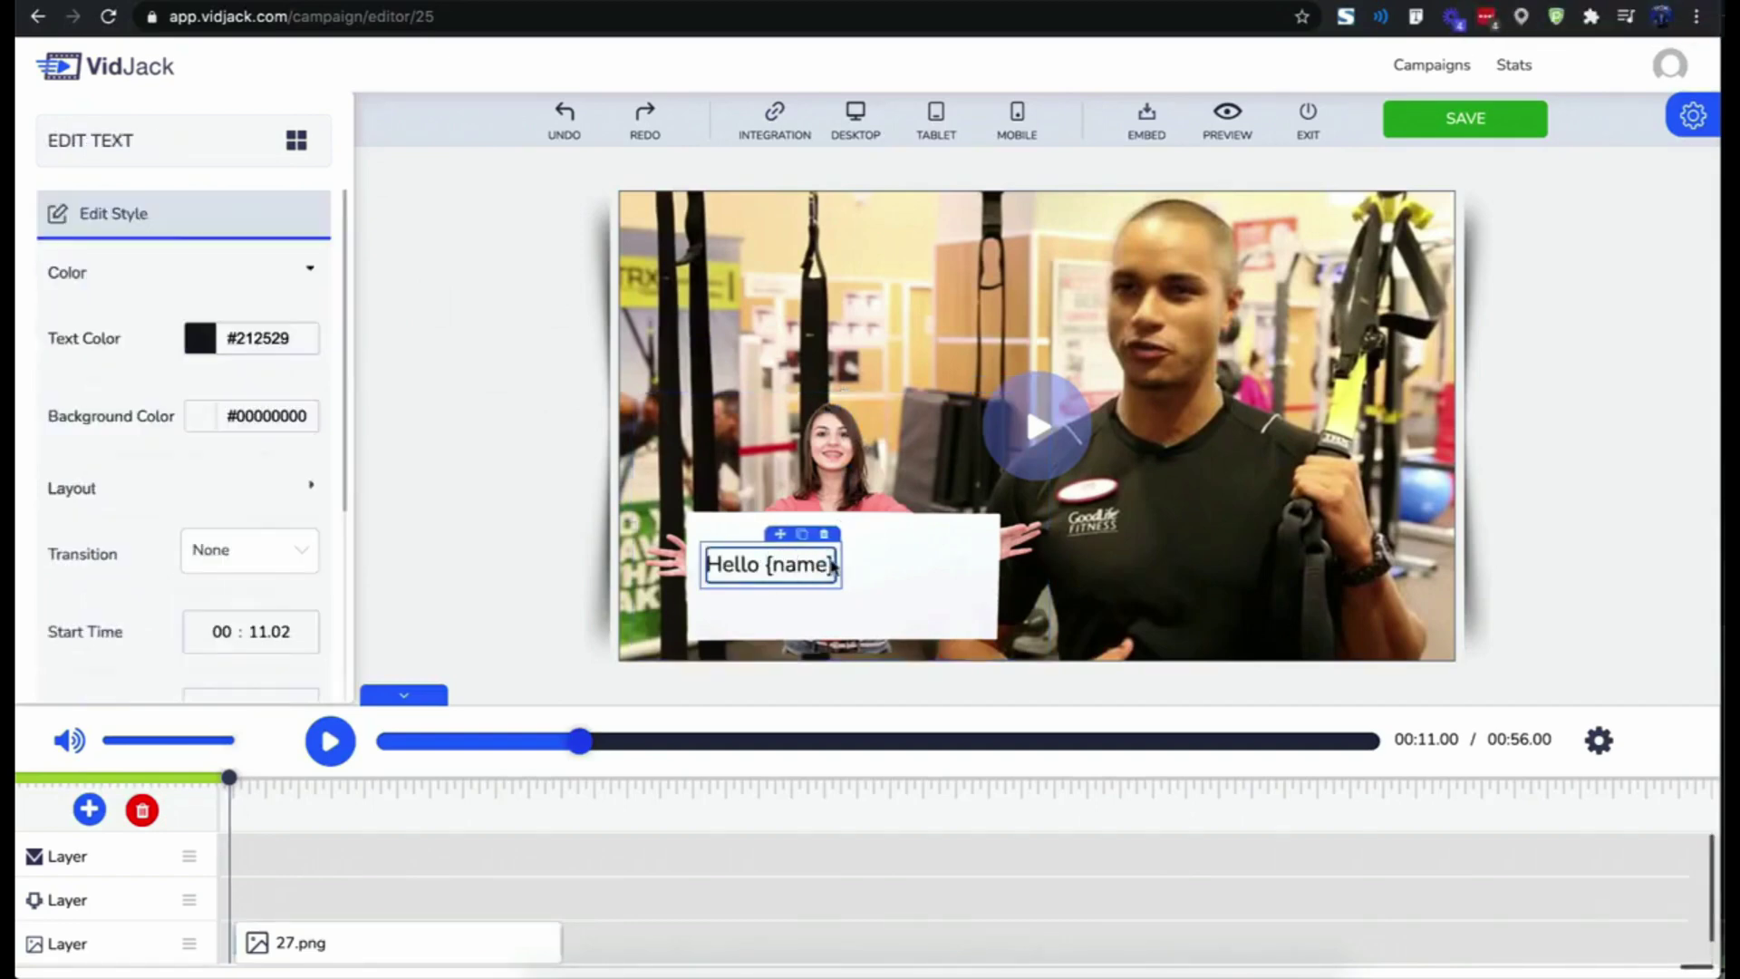
# - Centre the 'Hello {name}' text inside the white card
pyautogui.click(851, 598)
pyautogui.click(820, 568)
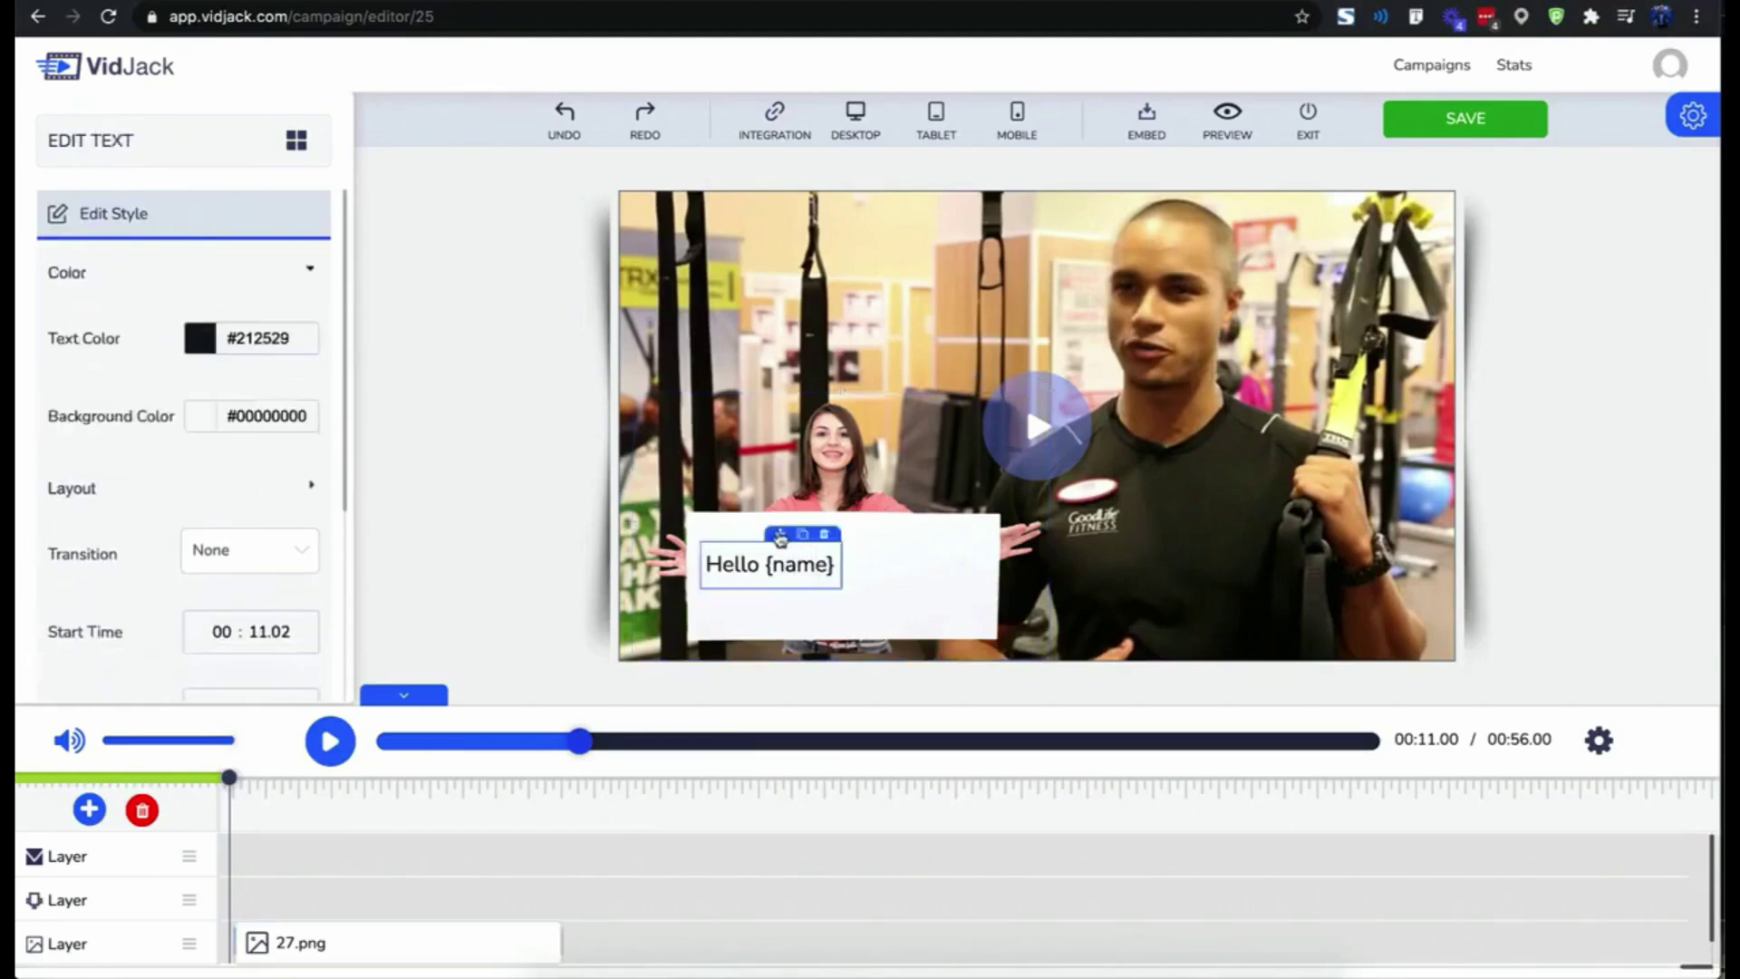
pyautogui.moveTo(784, 538); pyautogui.dragTo(845, 545)
pyautogui.click(937, 560)
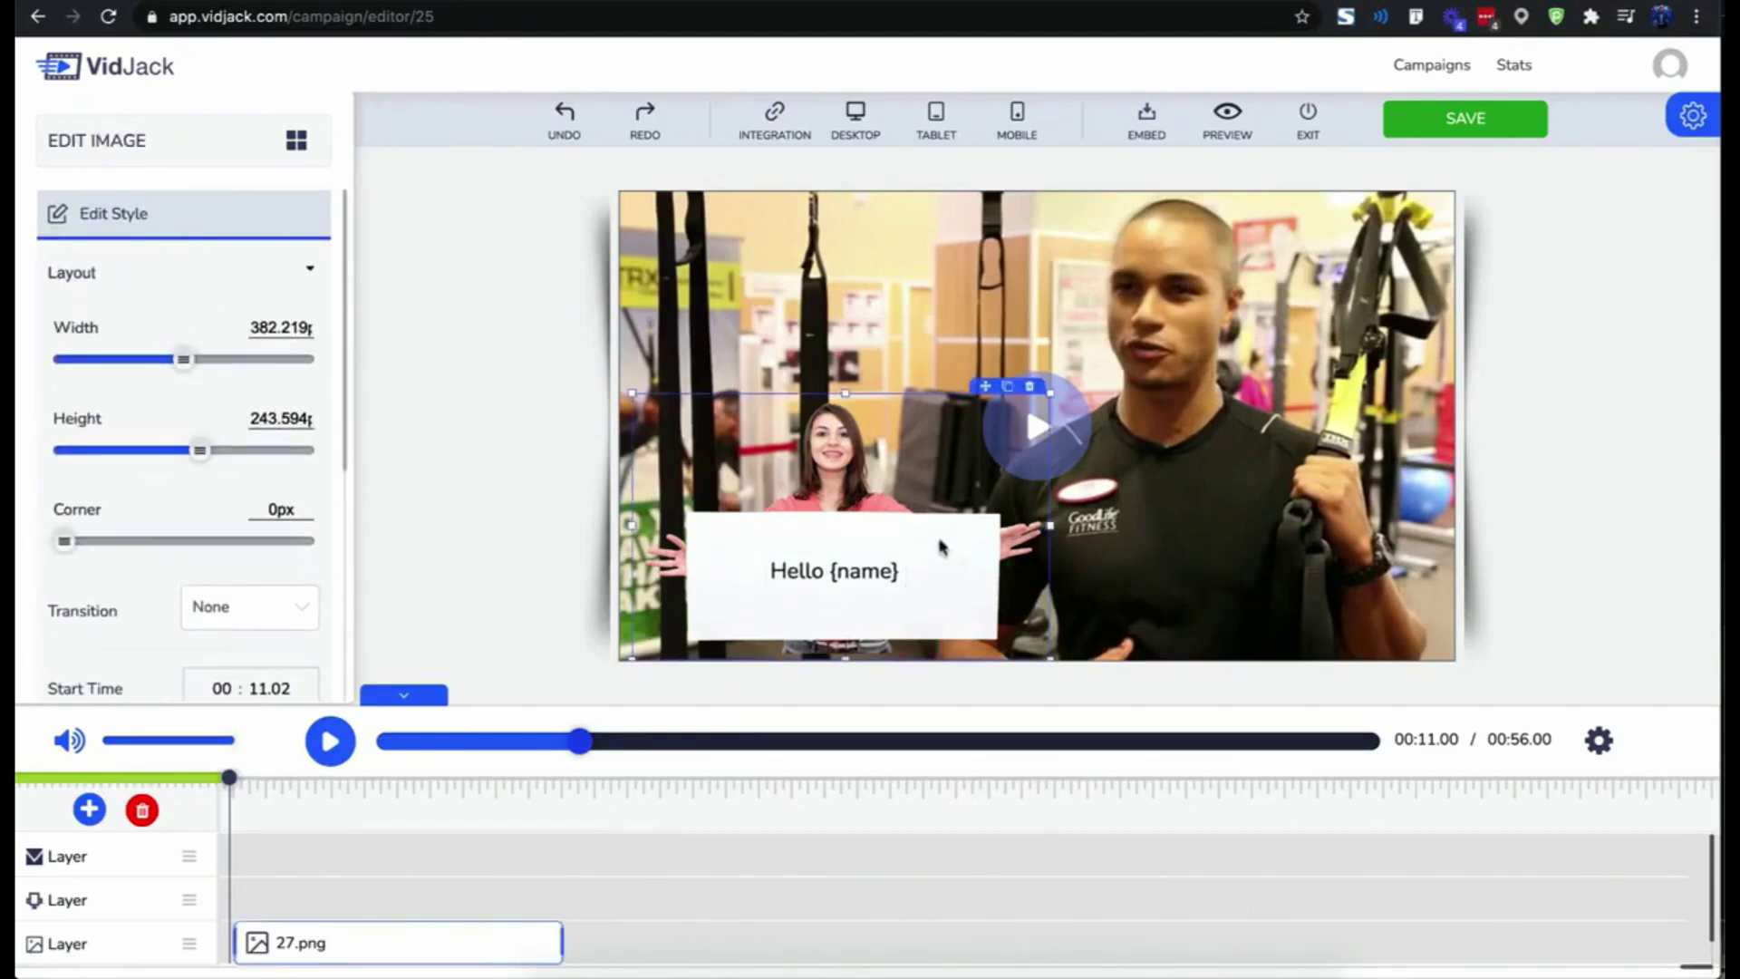
# - Open the embed code at 100% width and copy it
pyautogui.click(1154, 358)
pyautogui.click(1149, 115)
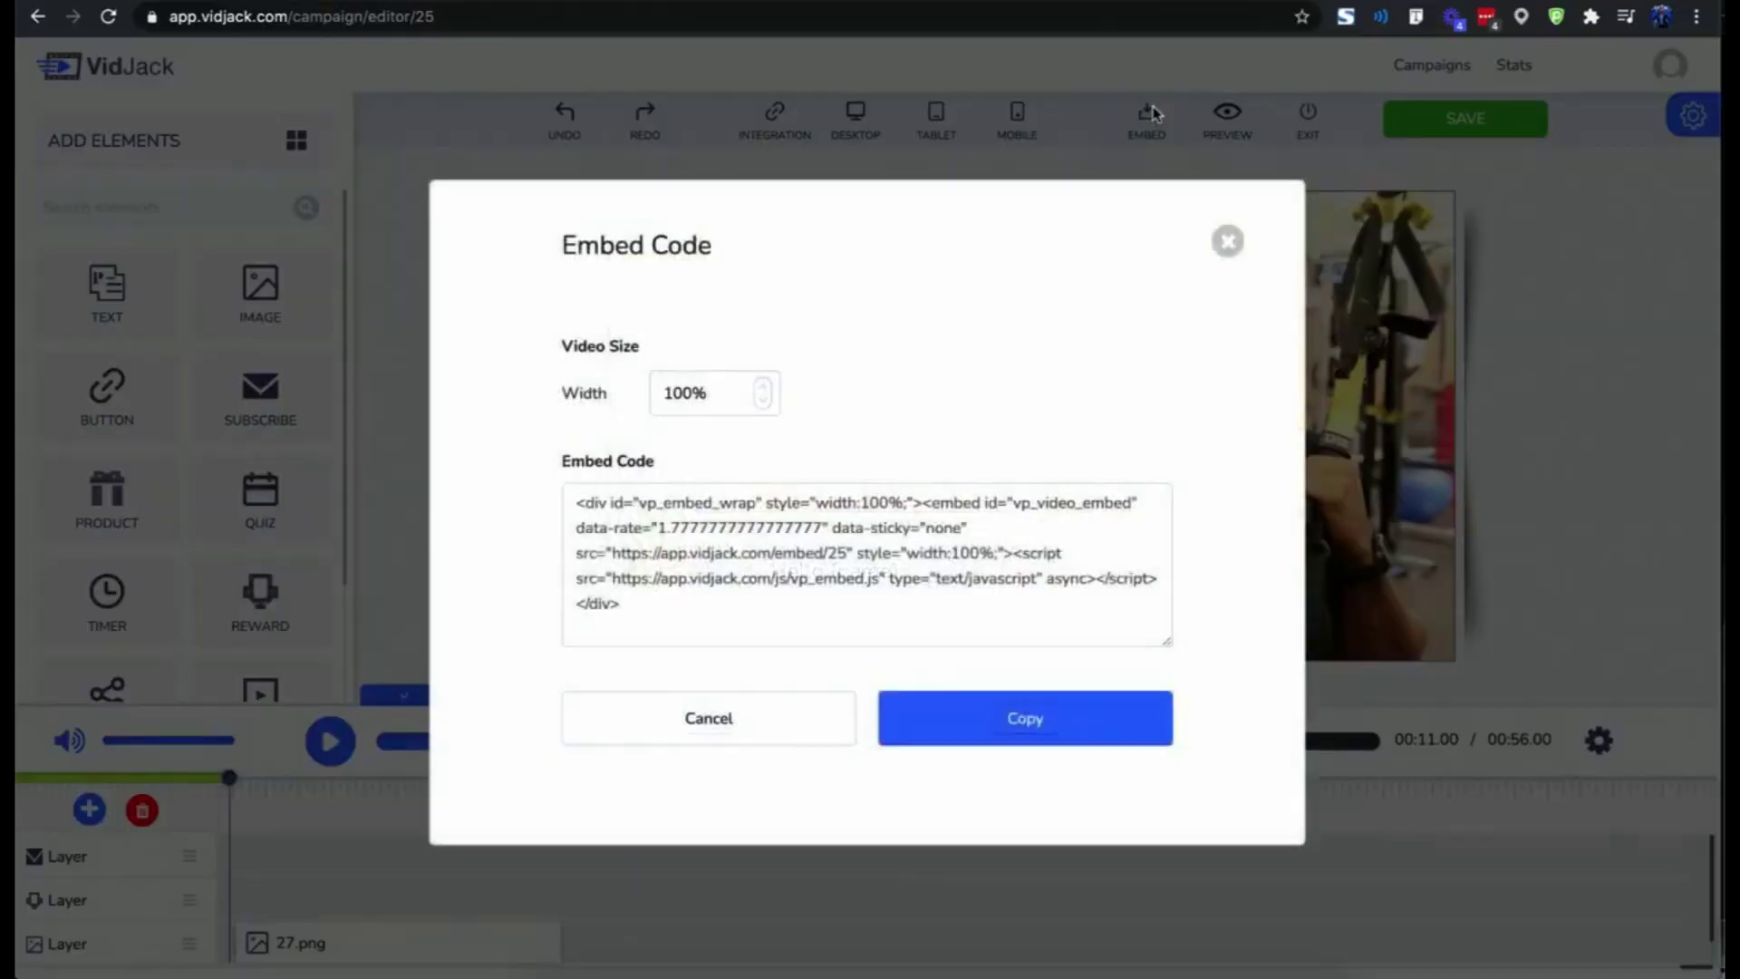
pyautogui.tripleClick(824, 568)
pyautogui.tripleClick(818, 576)
pyautogui.click(817, 578)
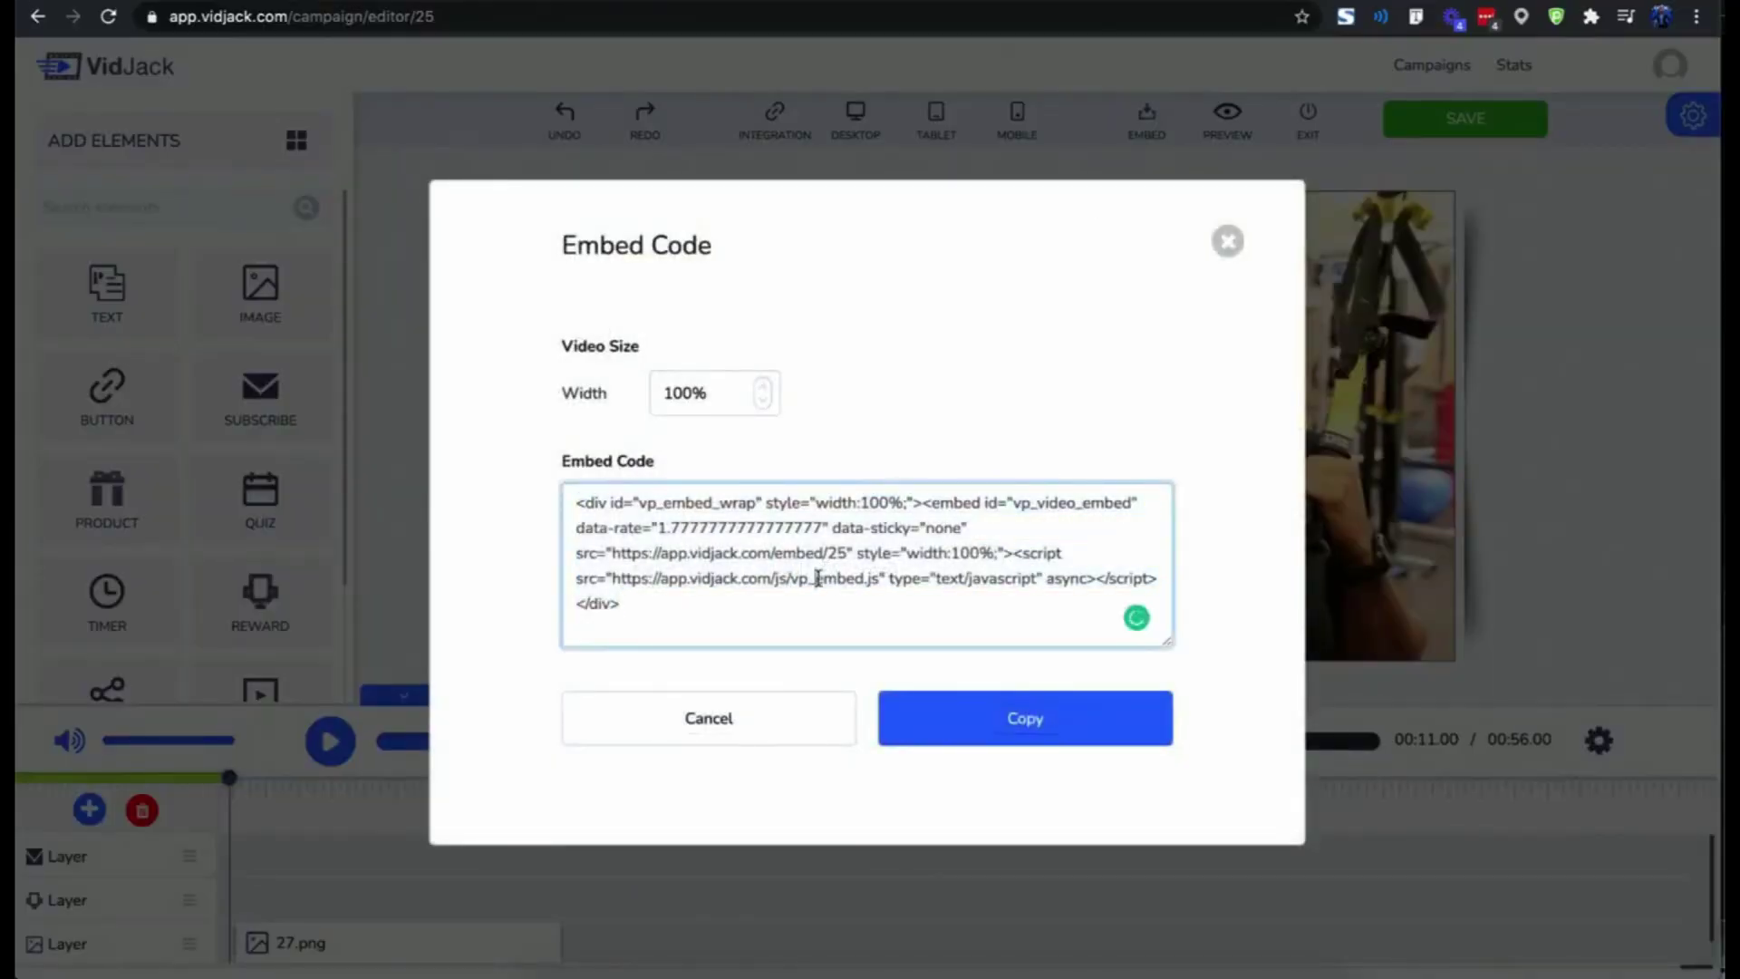
pyautogui.click(925, 730)
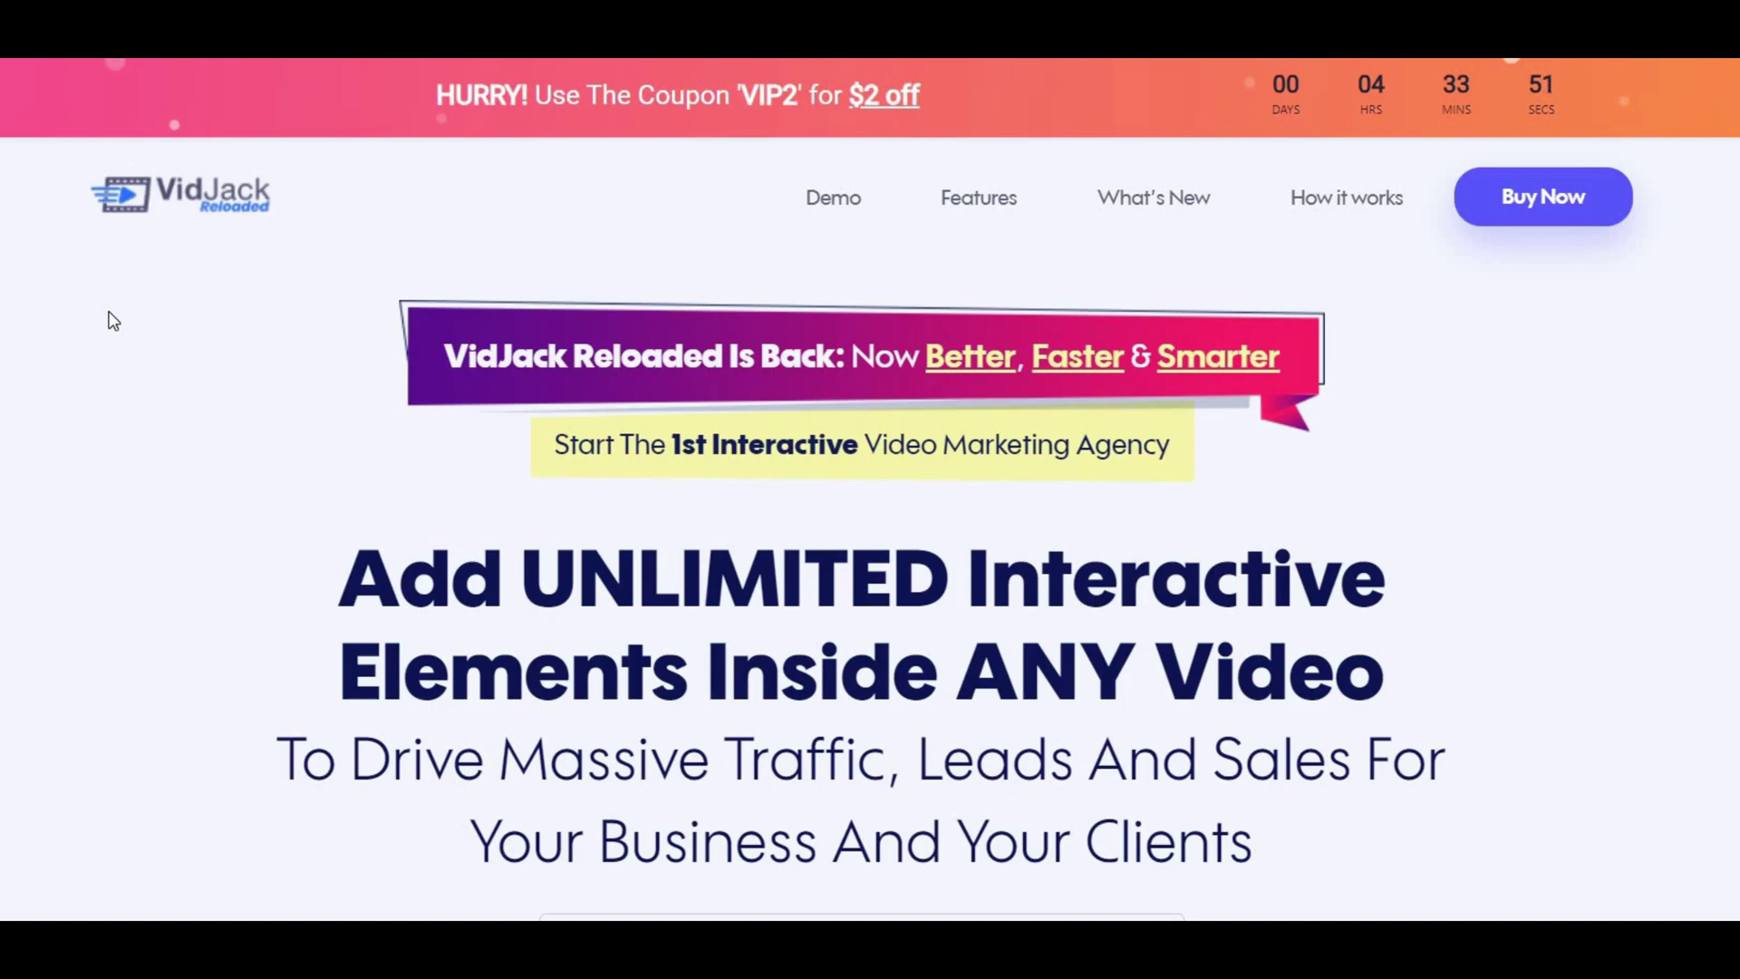
# - Scroll the sales page past the feature cards and bonus list to 'Hurry & Take'
pyautogui.scroll(-8, 114, 322)
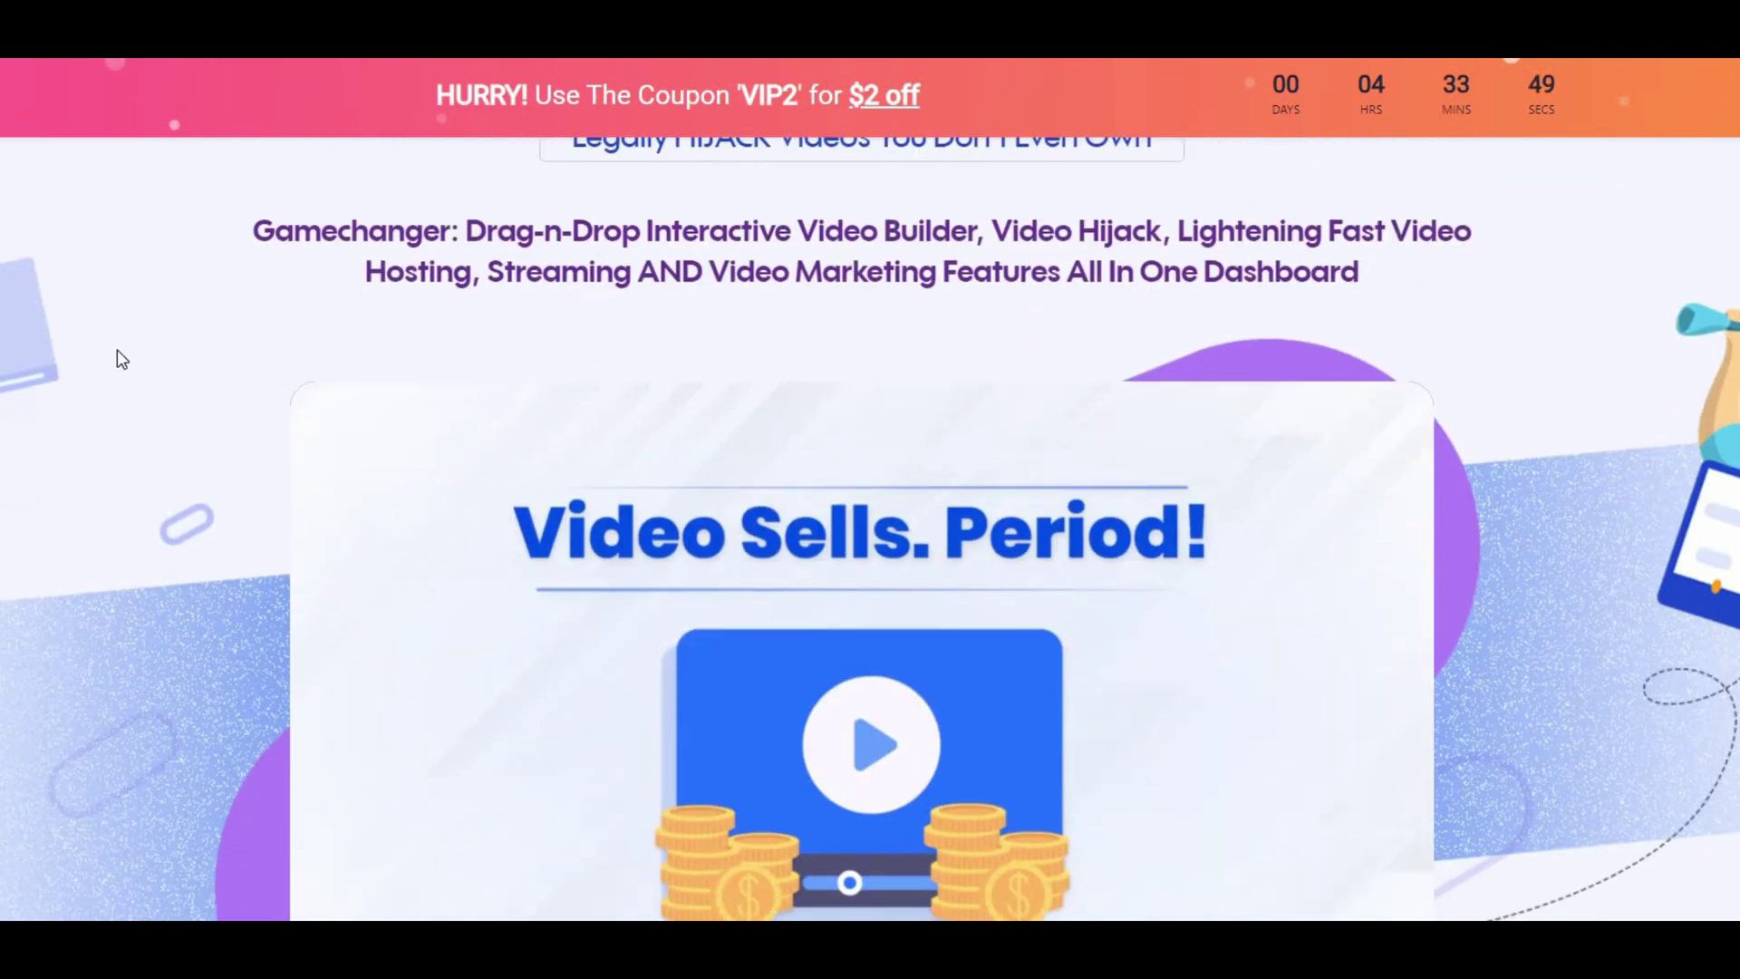
pyautogui.scroll(-20, 125, 361)
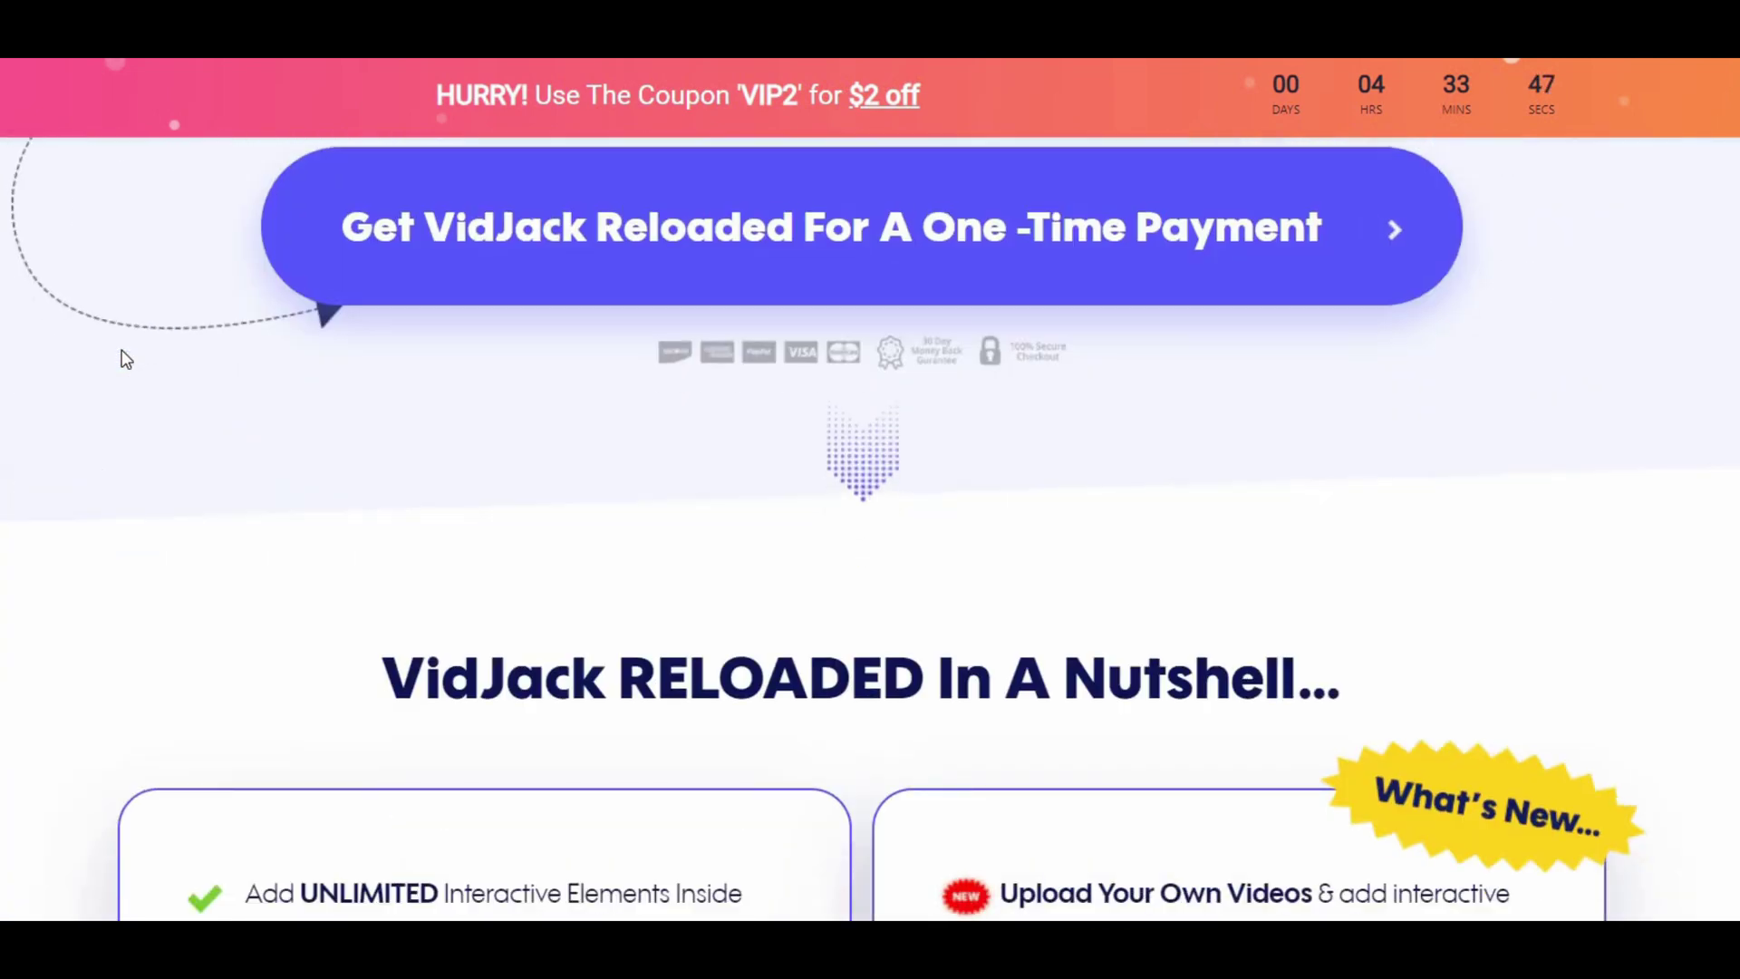
pyautogui.scroll(-4, 125, 361)
pyautogui.scroll(-3, 71, 390)
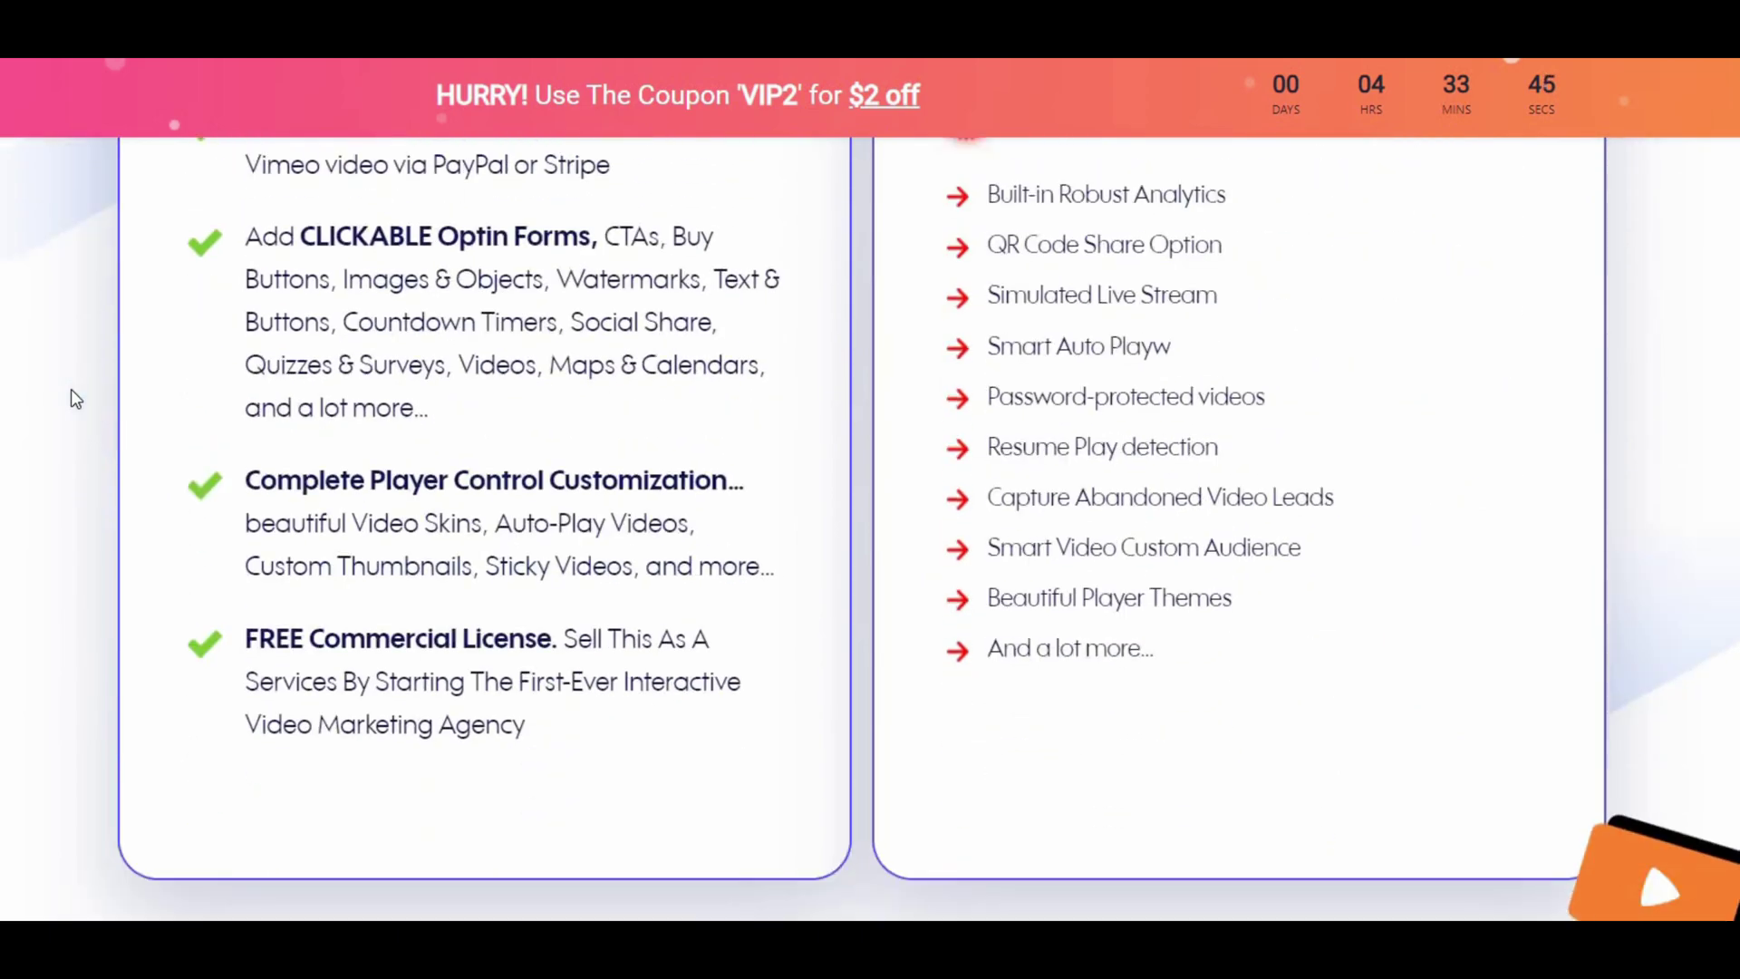
pyautogui.scroll(-7, 74, 396)
pyautogui.scroll(-1, 78, 401)
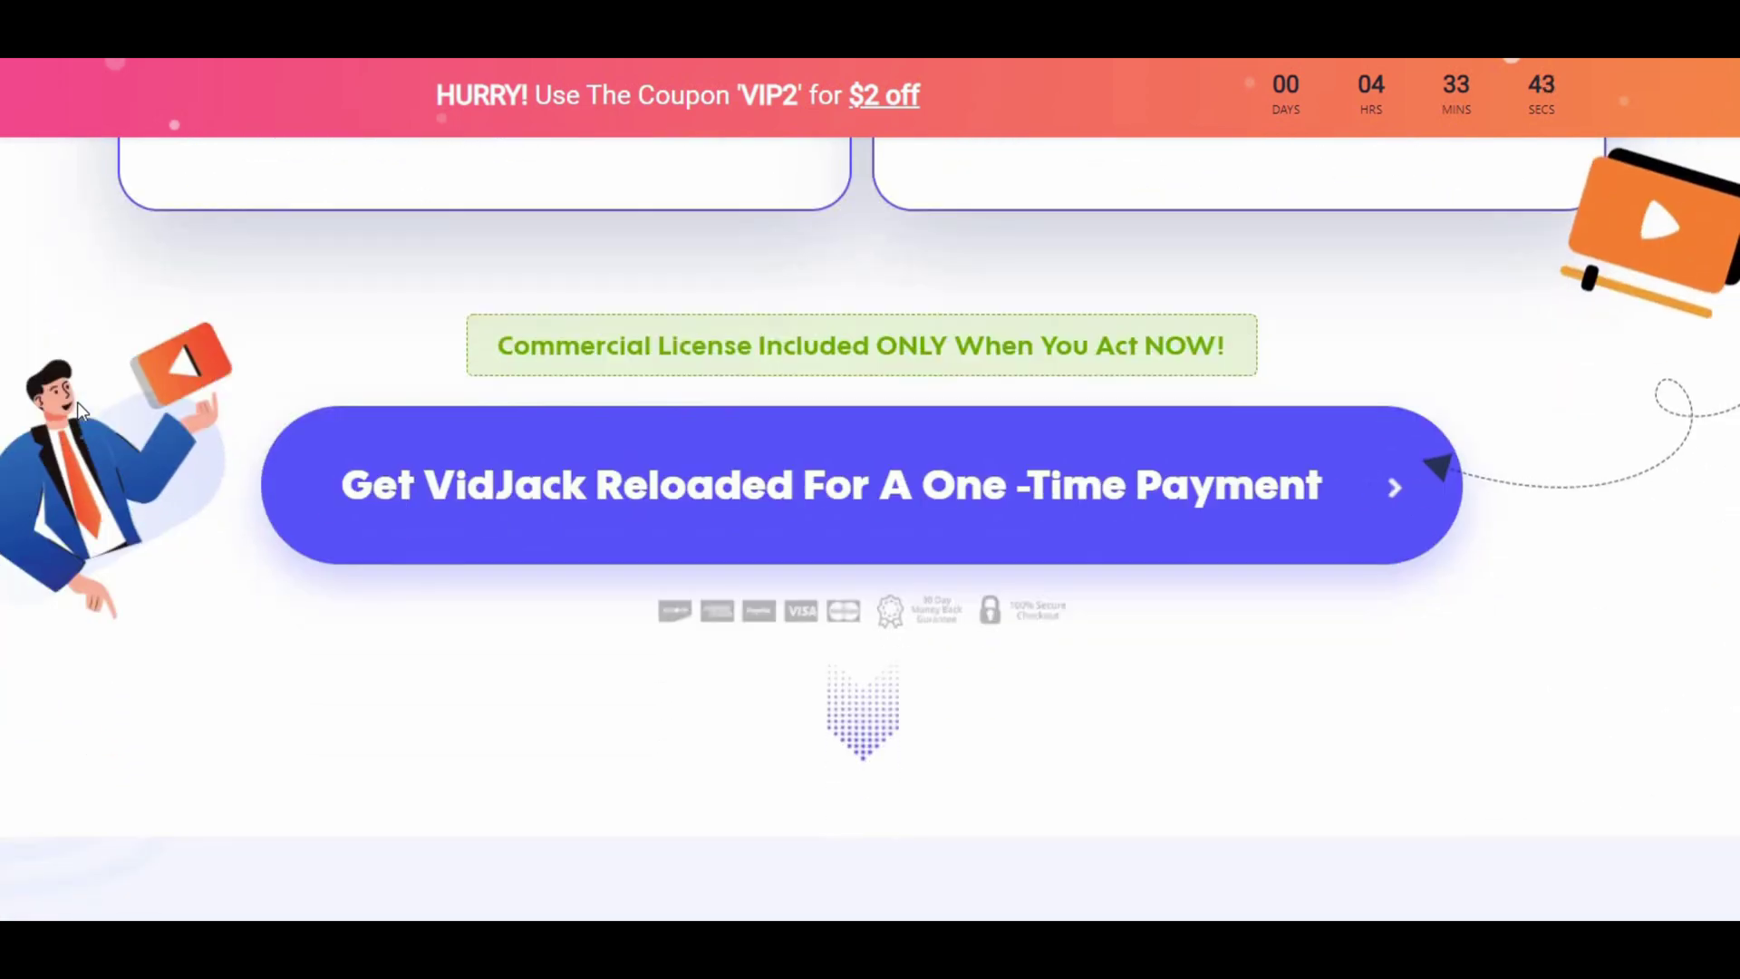
pyautogui.scroll(-9, 87, 393)
pyautogui.scroll(-3, 127, 400)
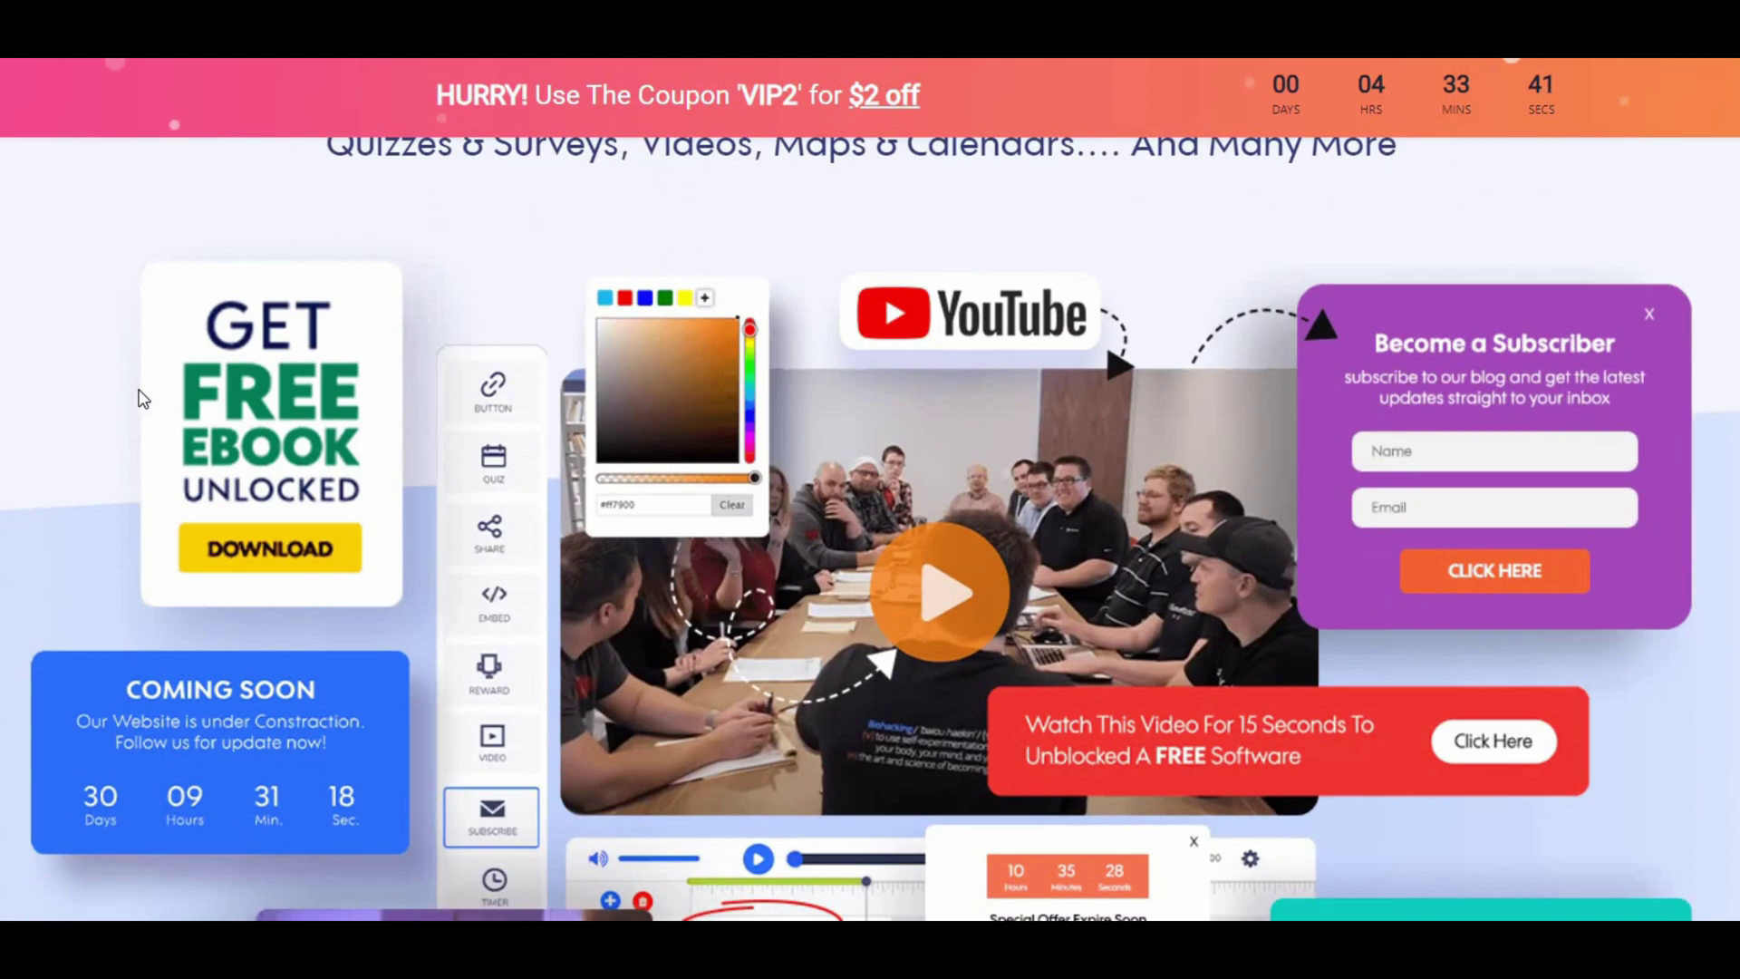
pyautogui.scroll(-6, 159, 382)
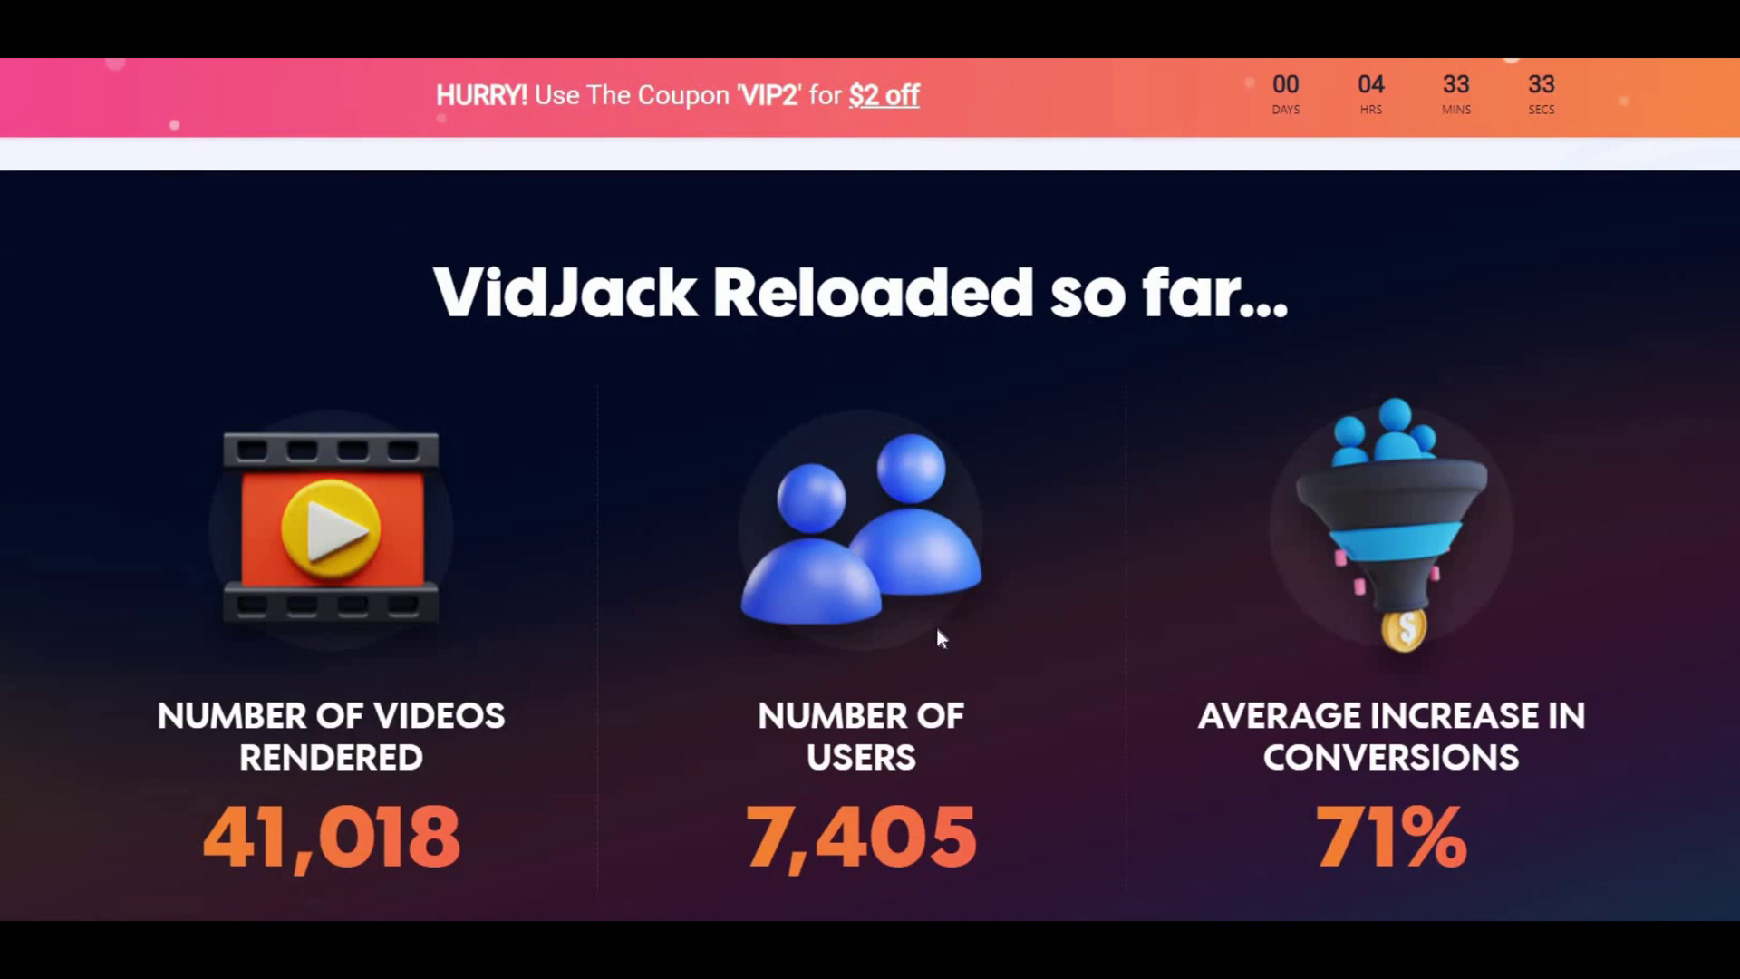
pyautogui.scroll(-9, 937, 628)
pyautogui.scroll(-20, 934, 635)
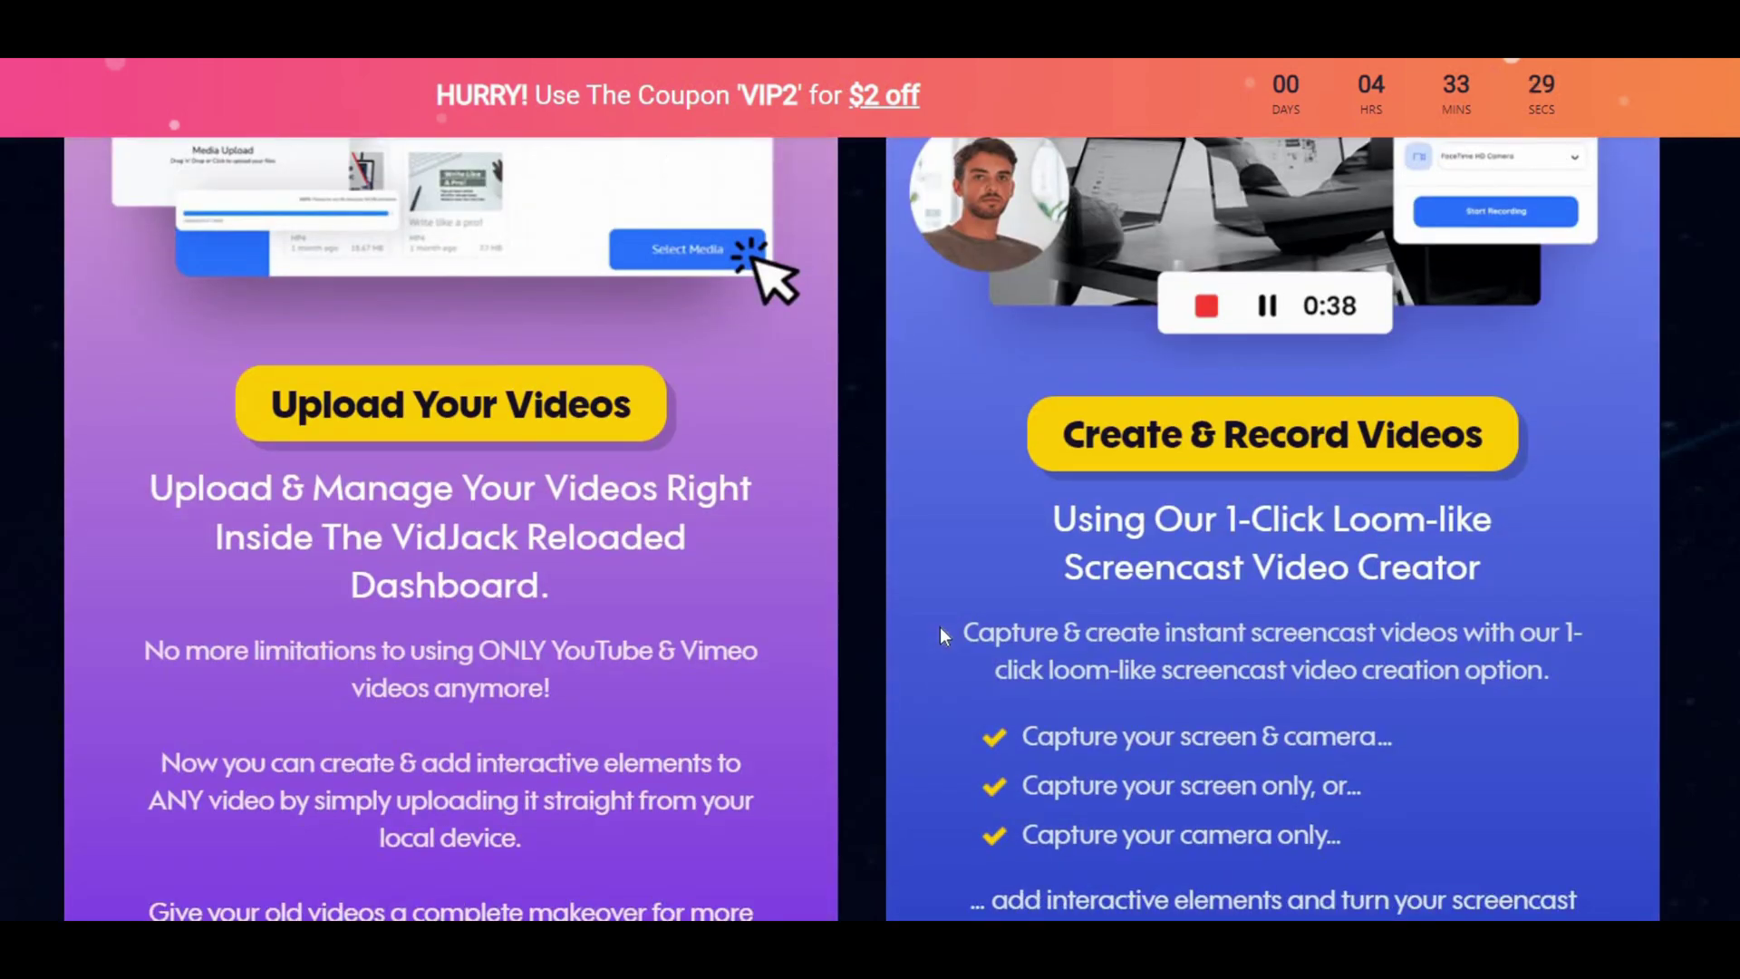
pyautogui.scroll(-20, 939, 627)
pyautogui.scroll(-20, 940, 625)
pyautogui.scroll(-20, 941, 627)
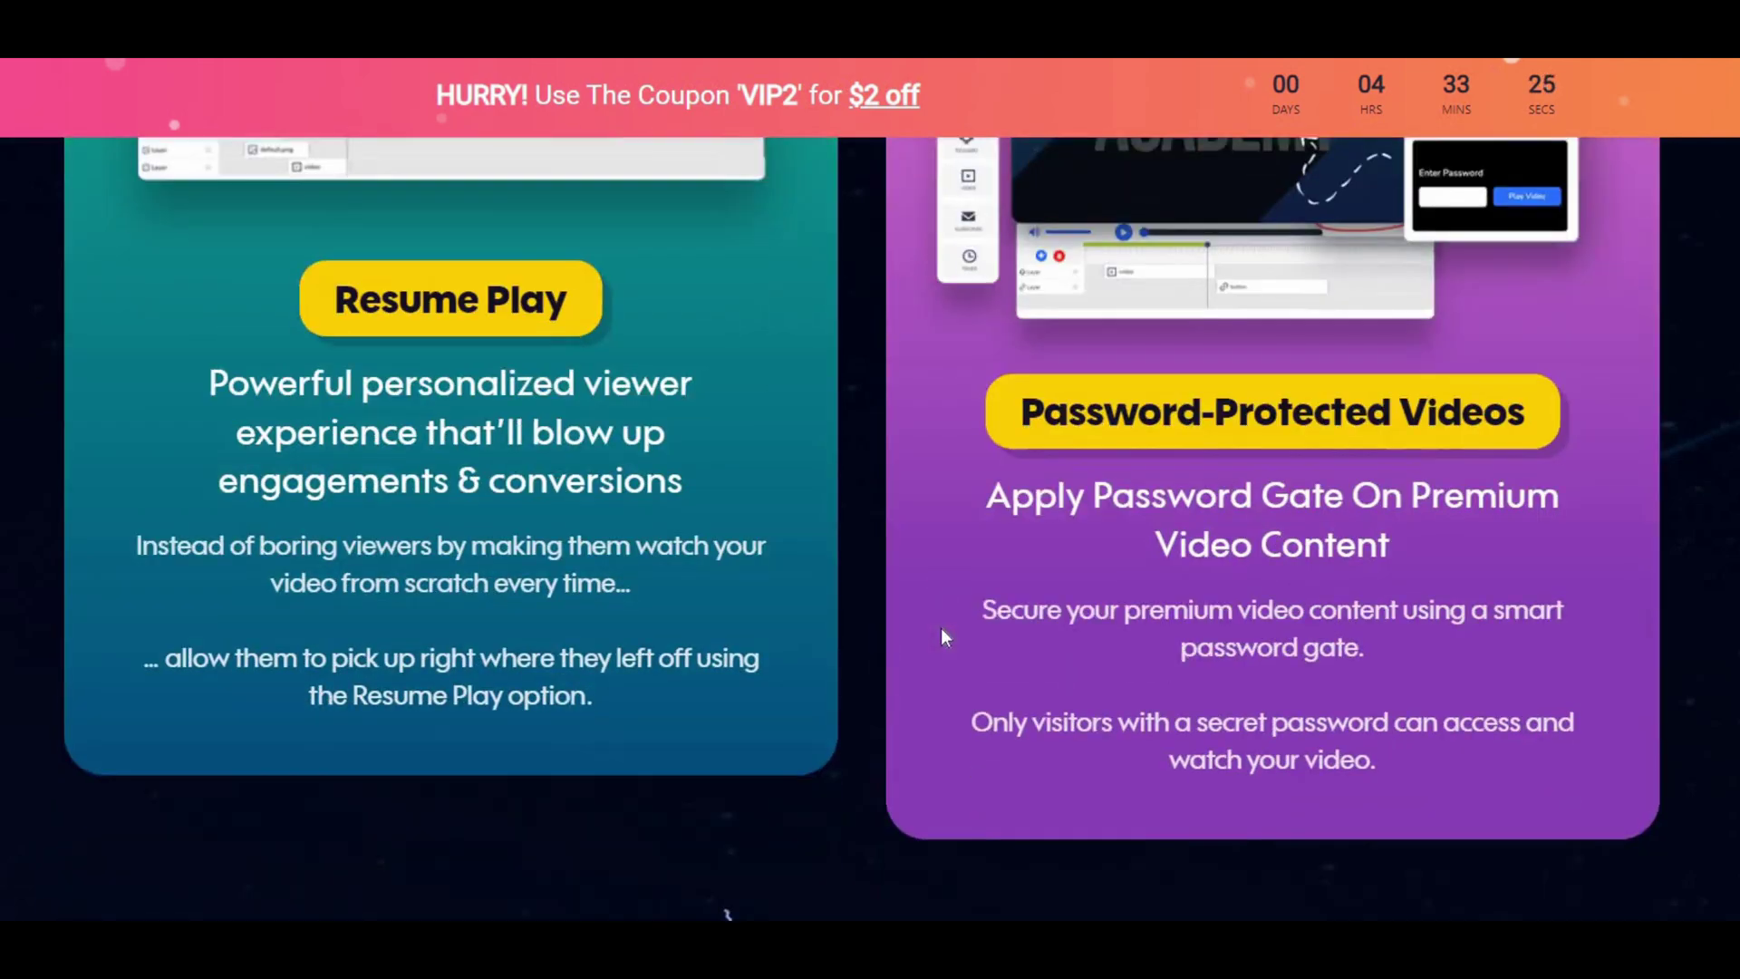
pyautogui.scroll(-20, 940, 627)
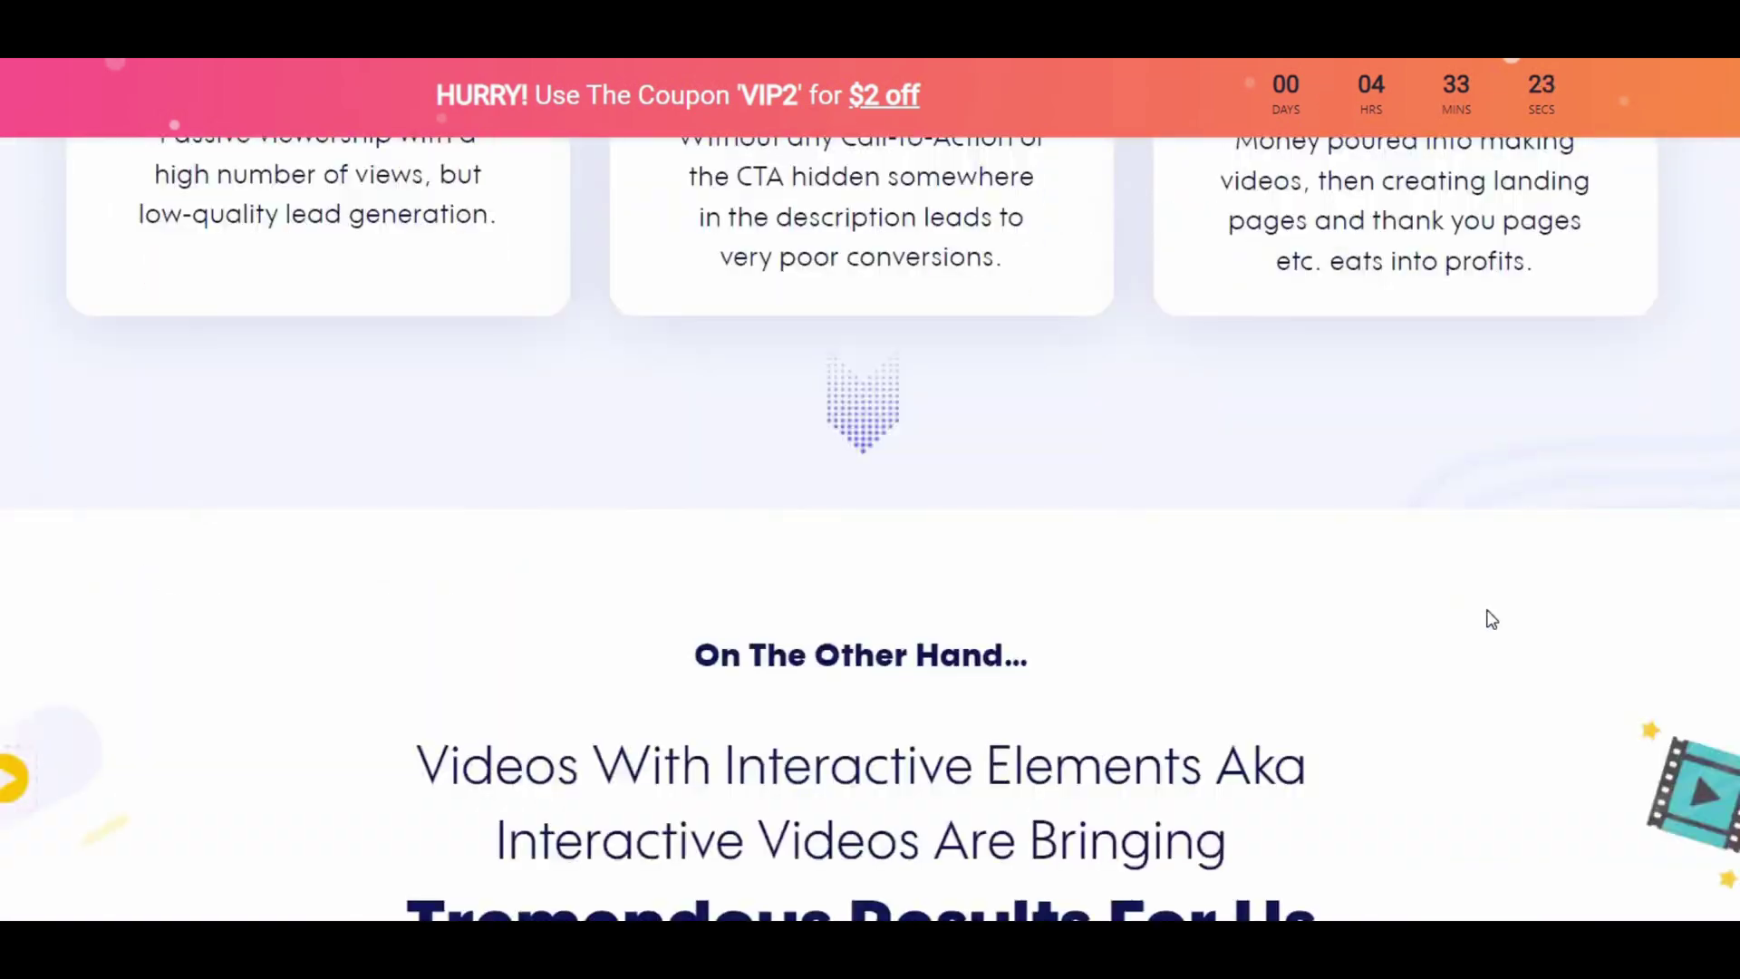
pyautogui.scroll(-20, 1117, 630)
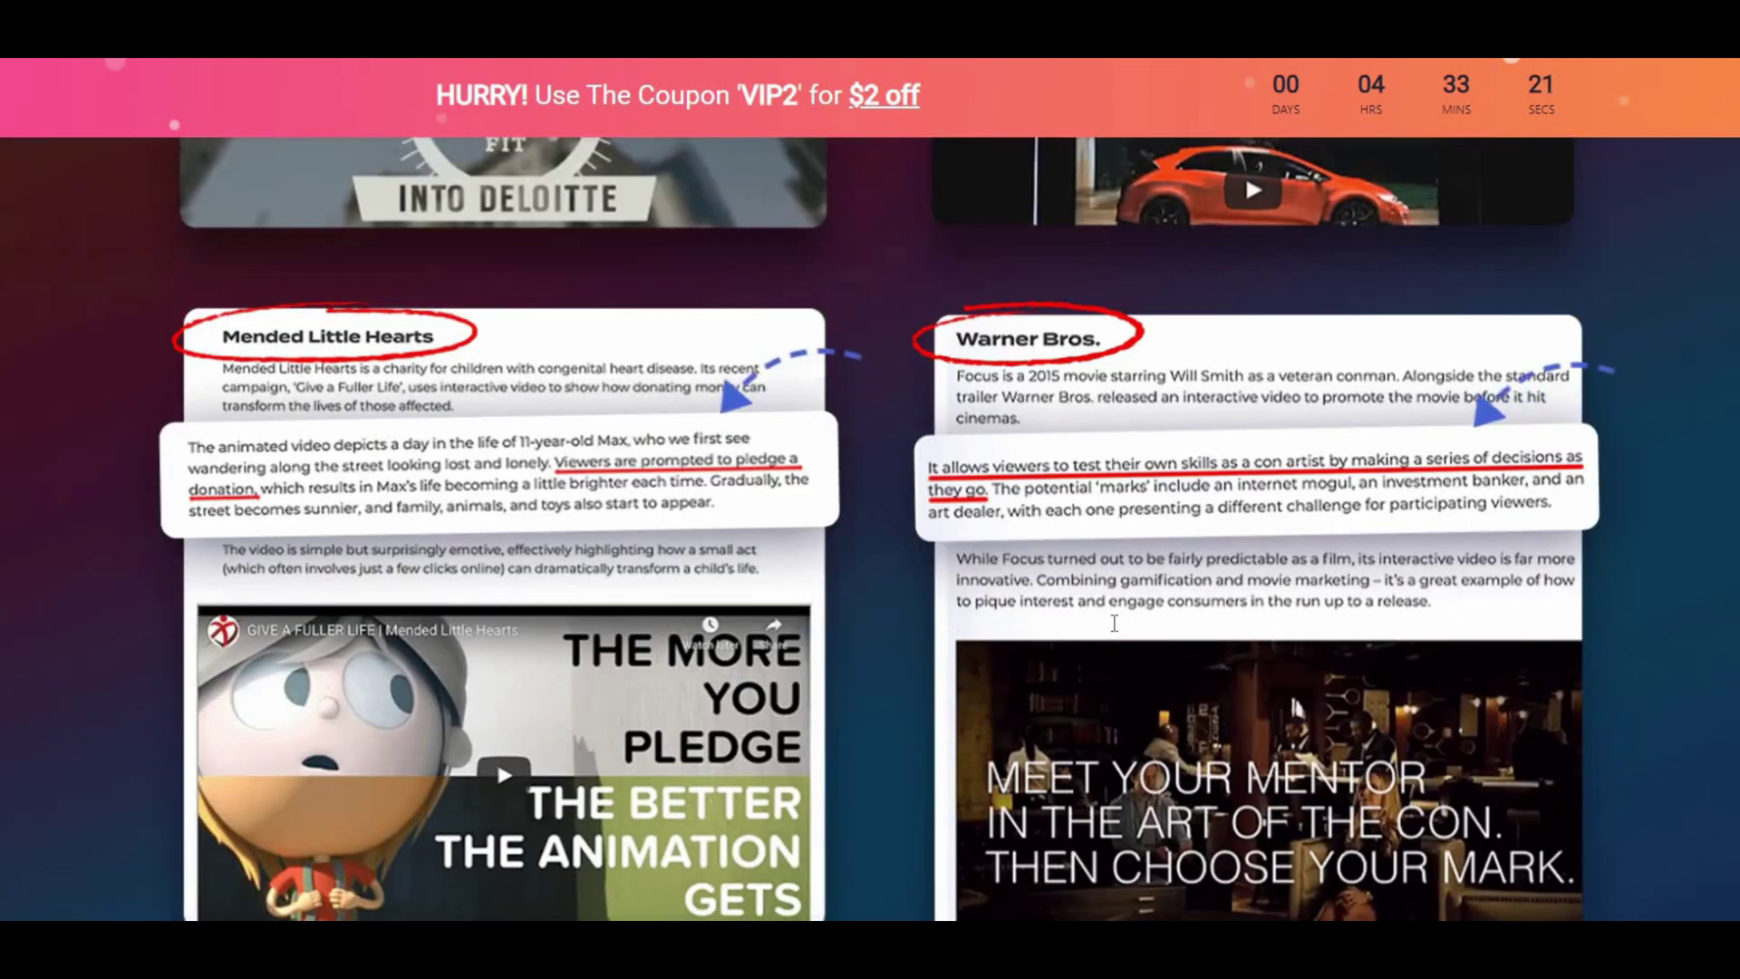
pyautogui.scroll(-20, 1111, 622)
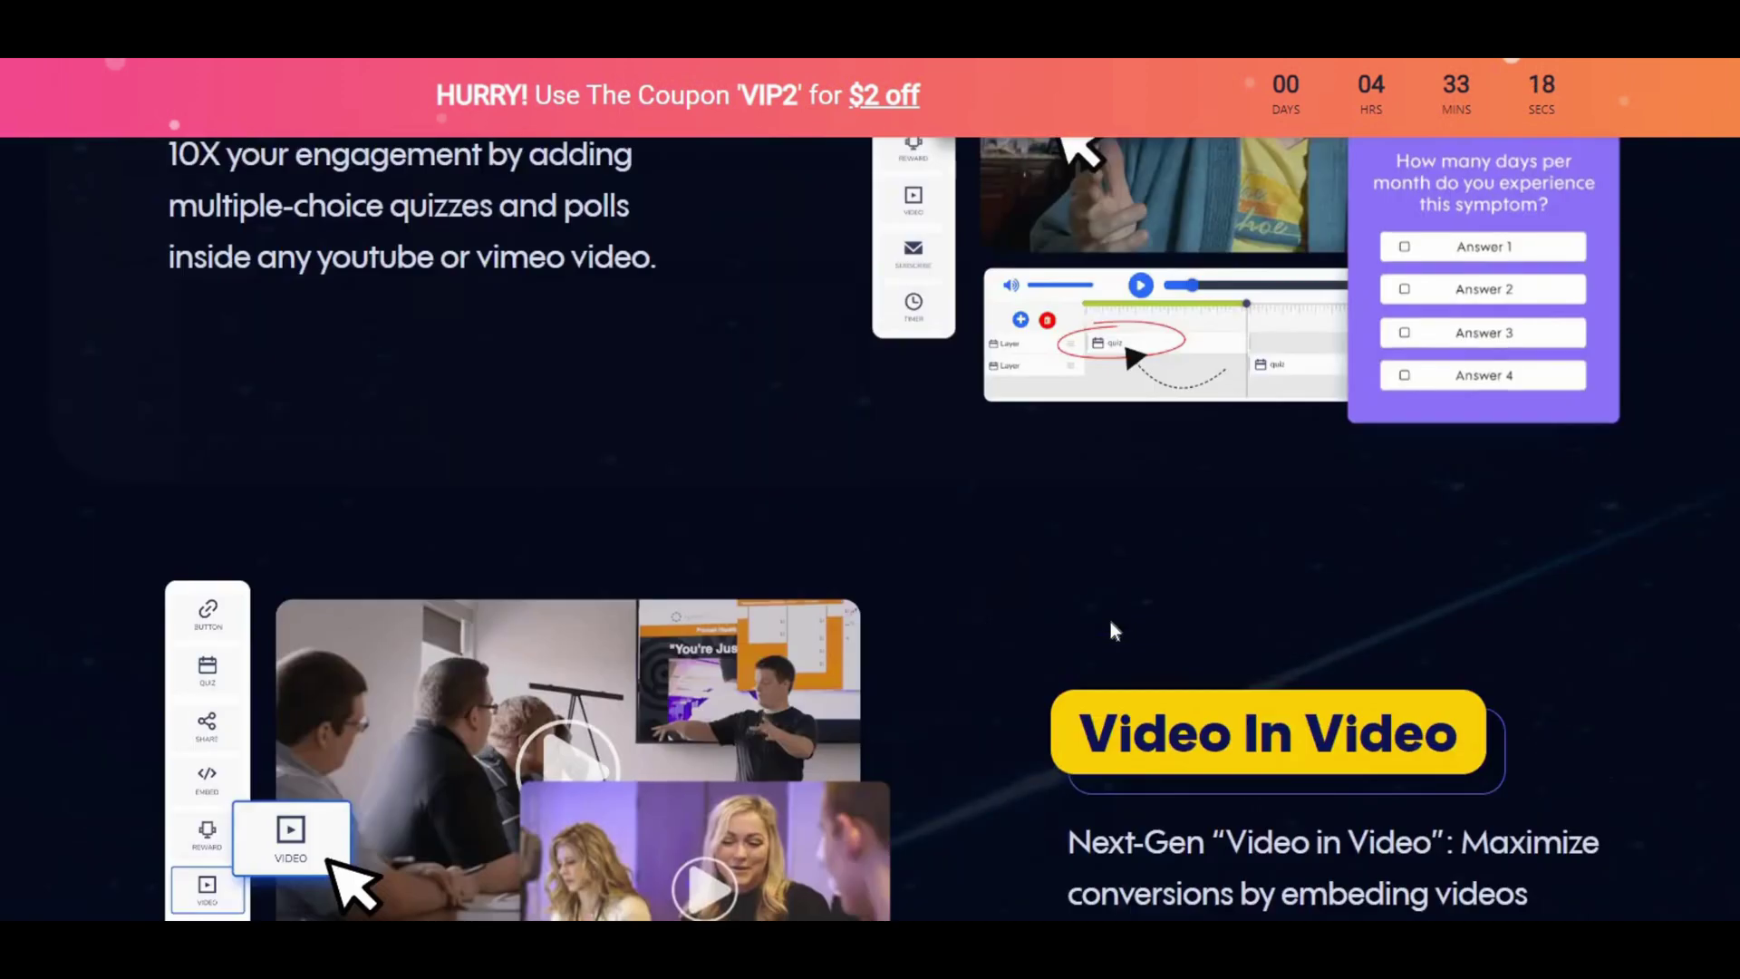
pyautogui.scroll(-20, 1113, 632)
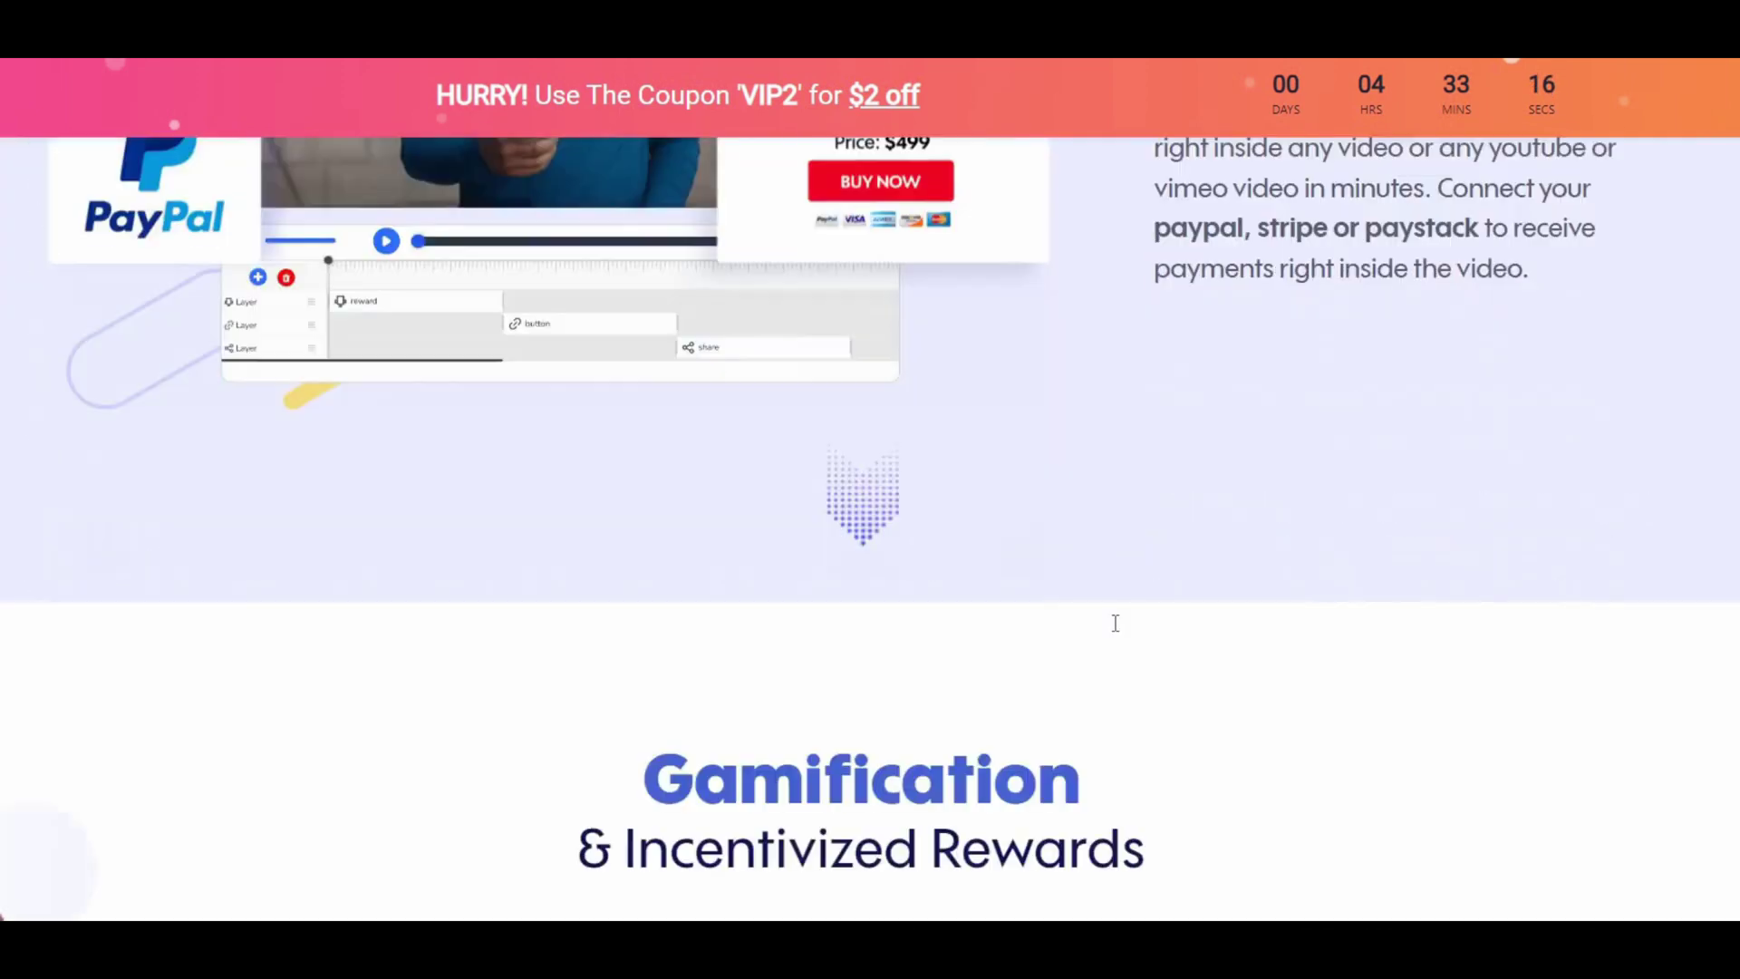
pyautogui.scroll(-20, 1115, 623)
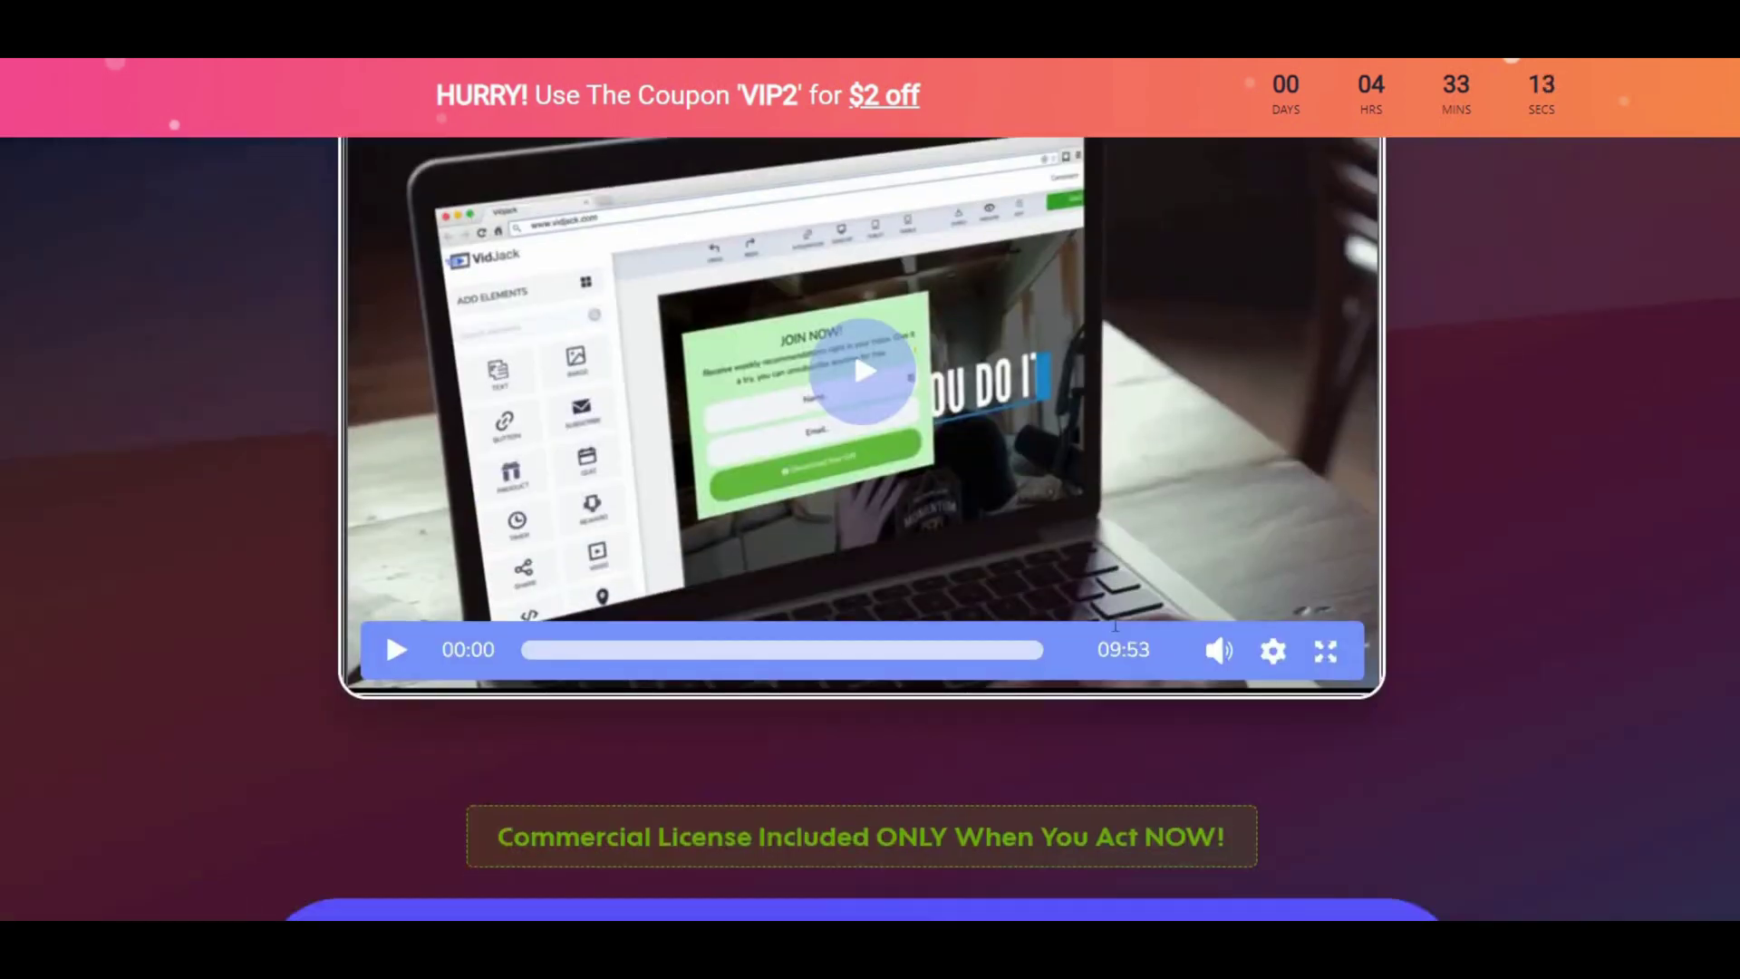
pyautogui.scroll(-20, 1115, 625)
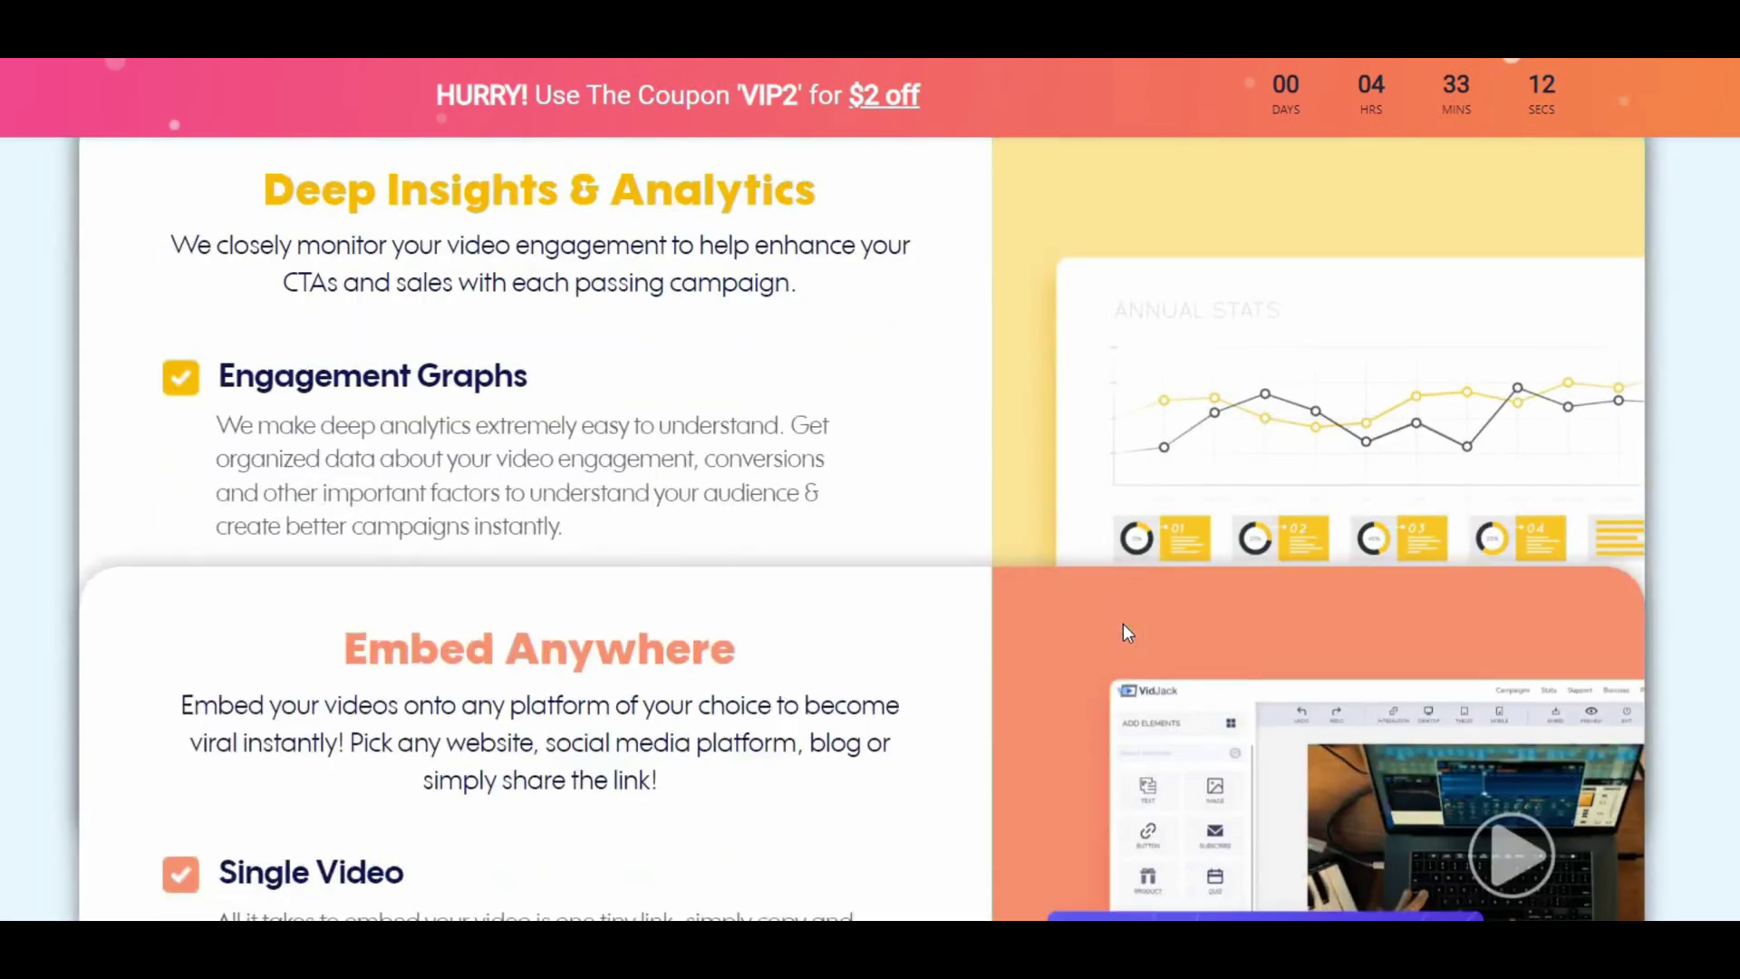
pyautogui.scroll(-20, 1123, 625)
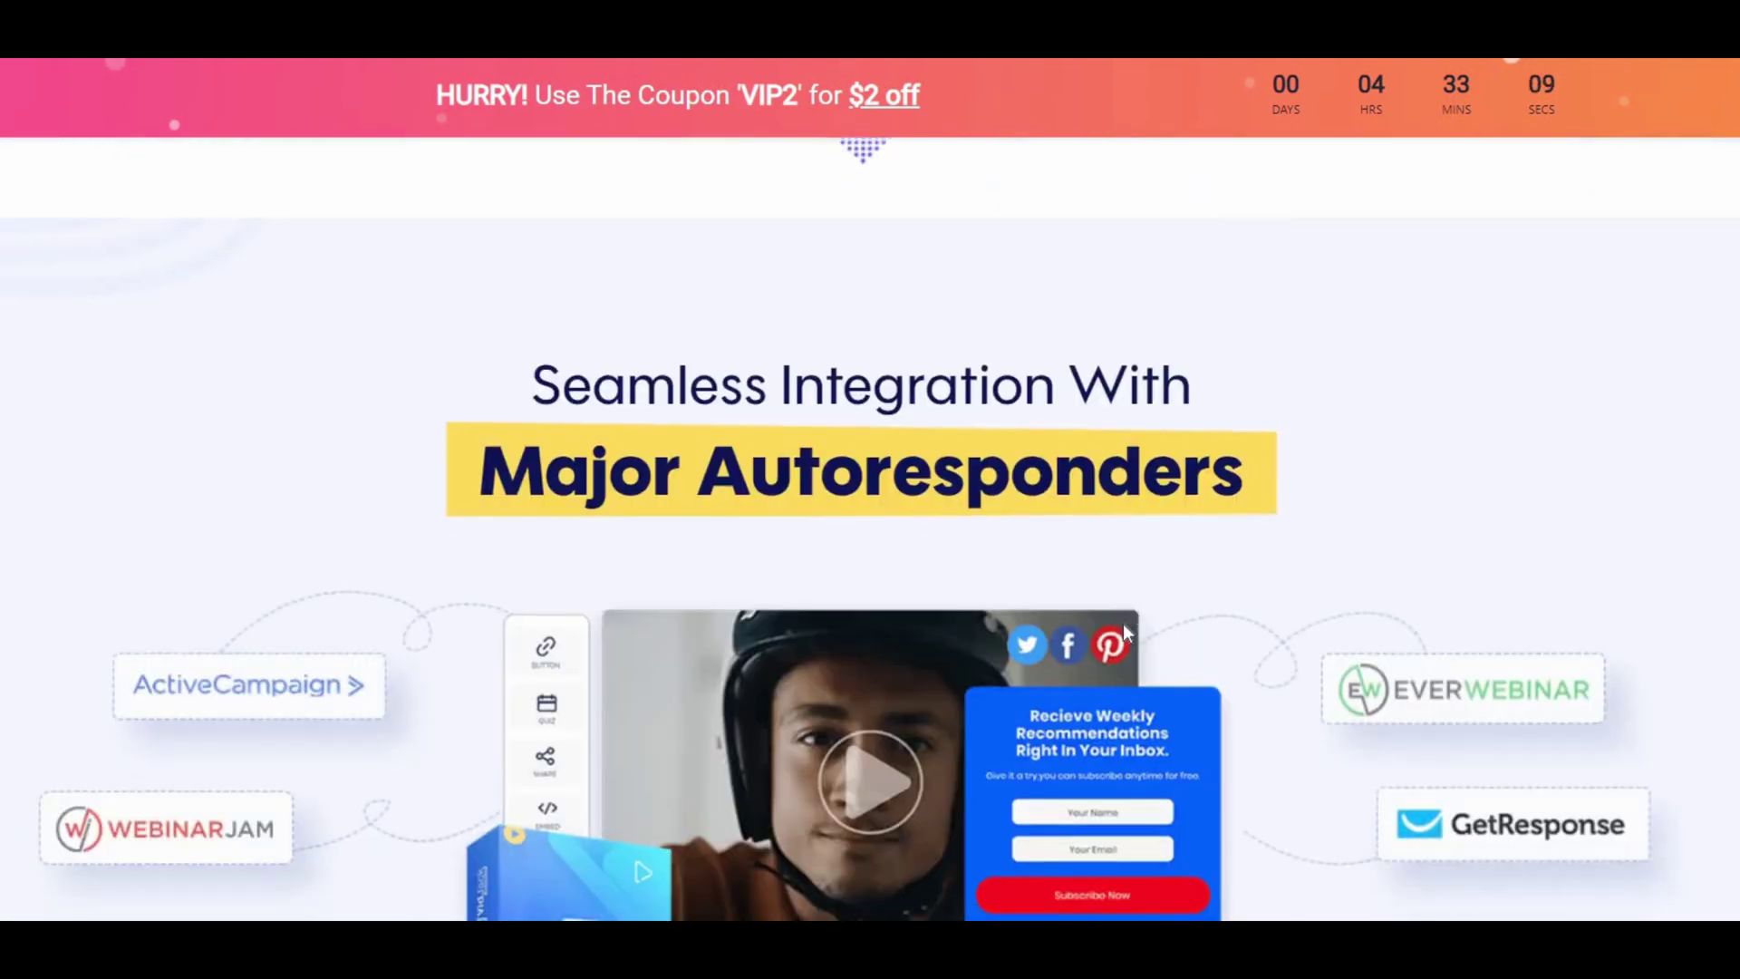
pyautogui.scroll(-20, 1126, 632)
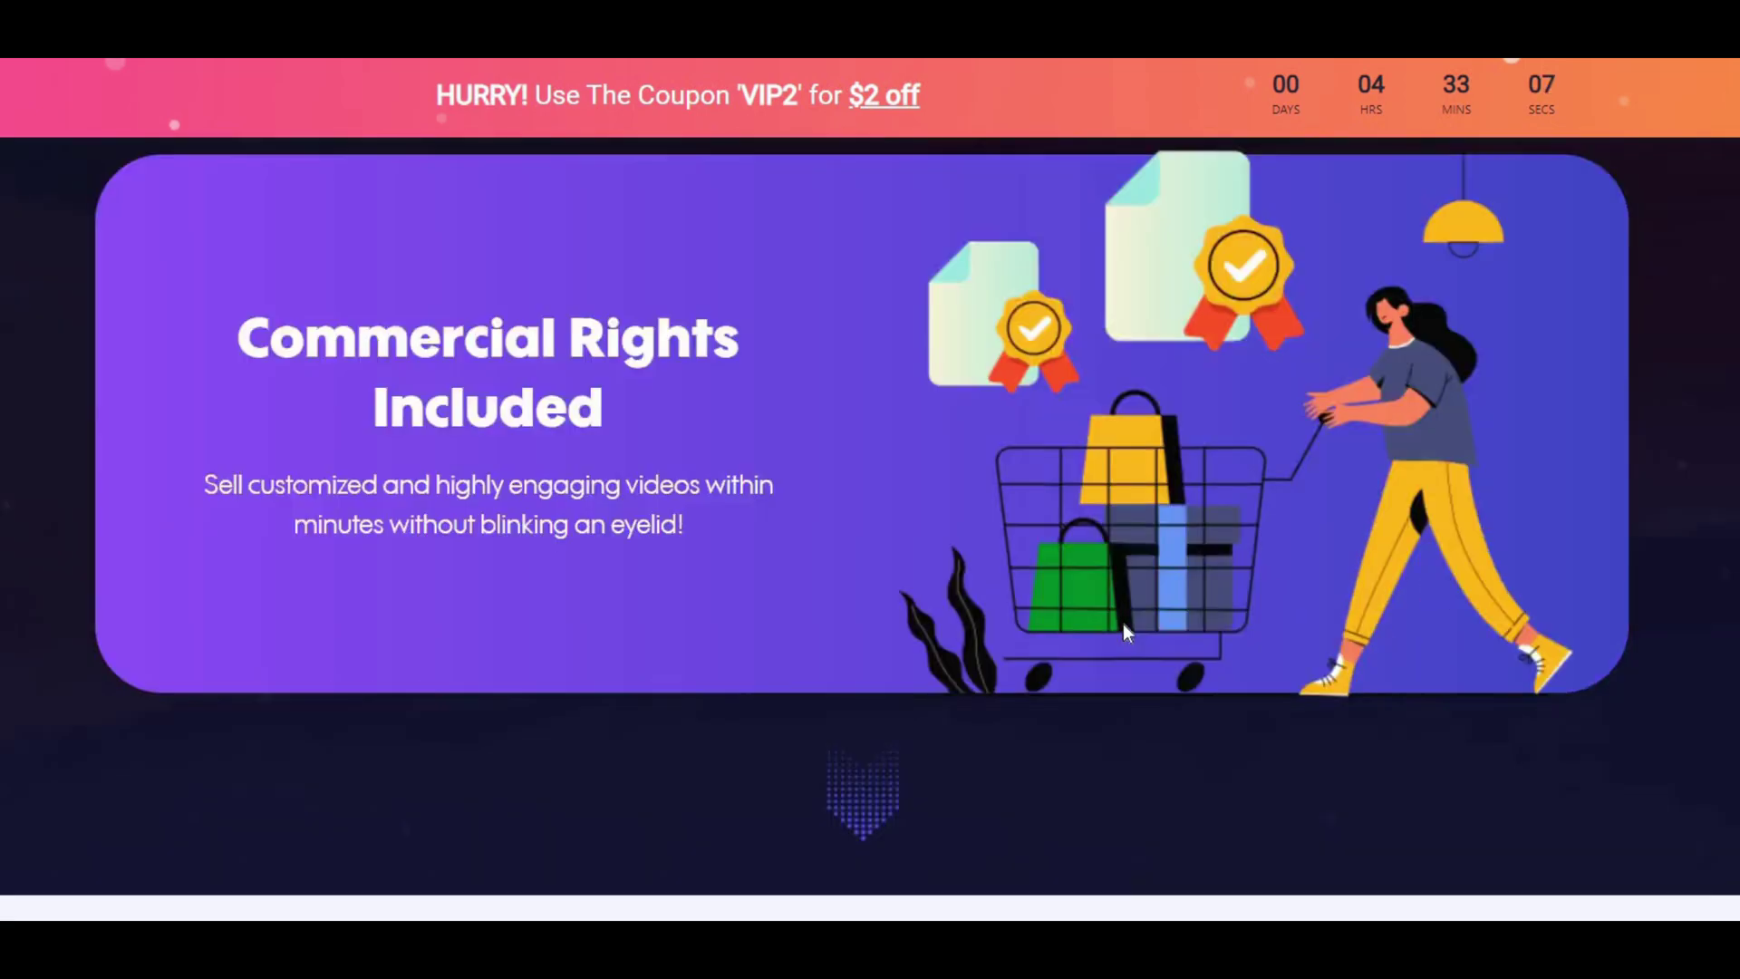
pyautogui.scroll(-20, 1123, 623)
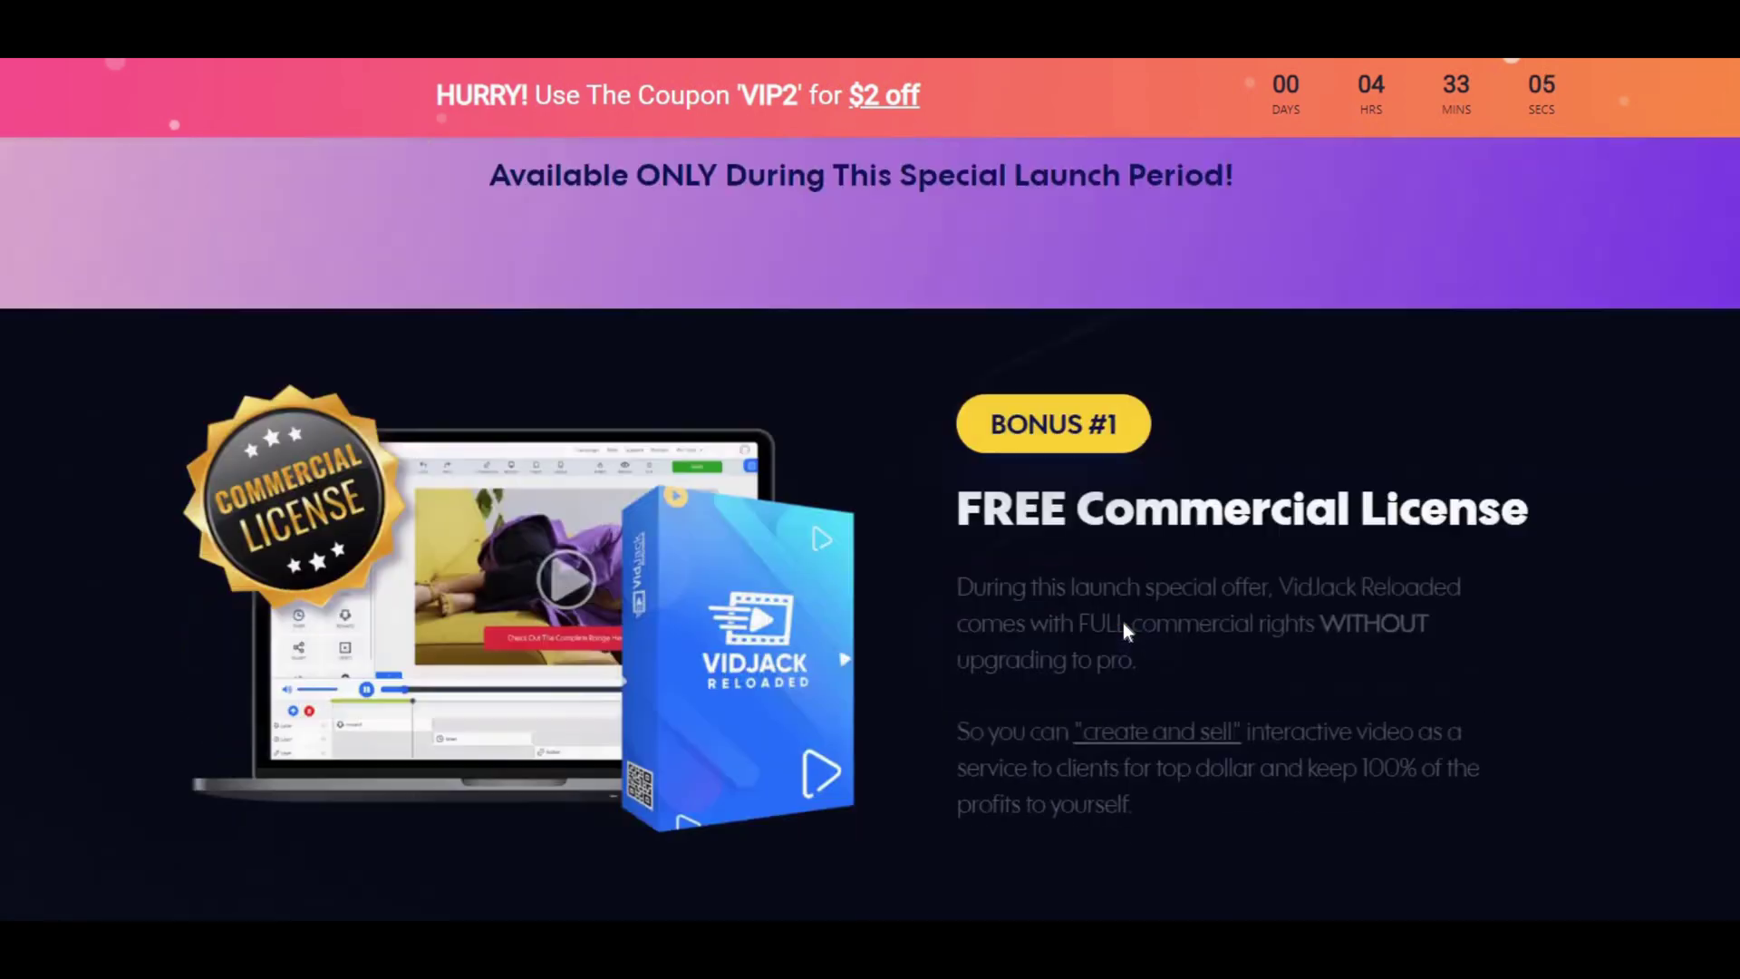
pyautogui.scroll(-20, 1123, 622)
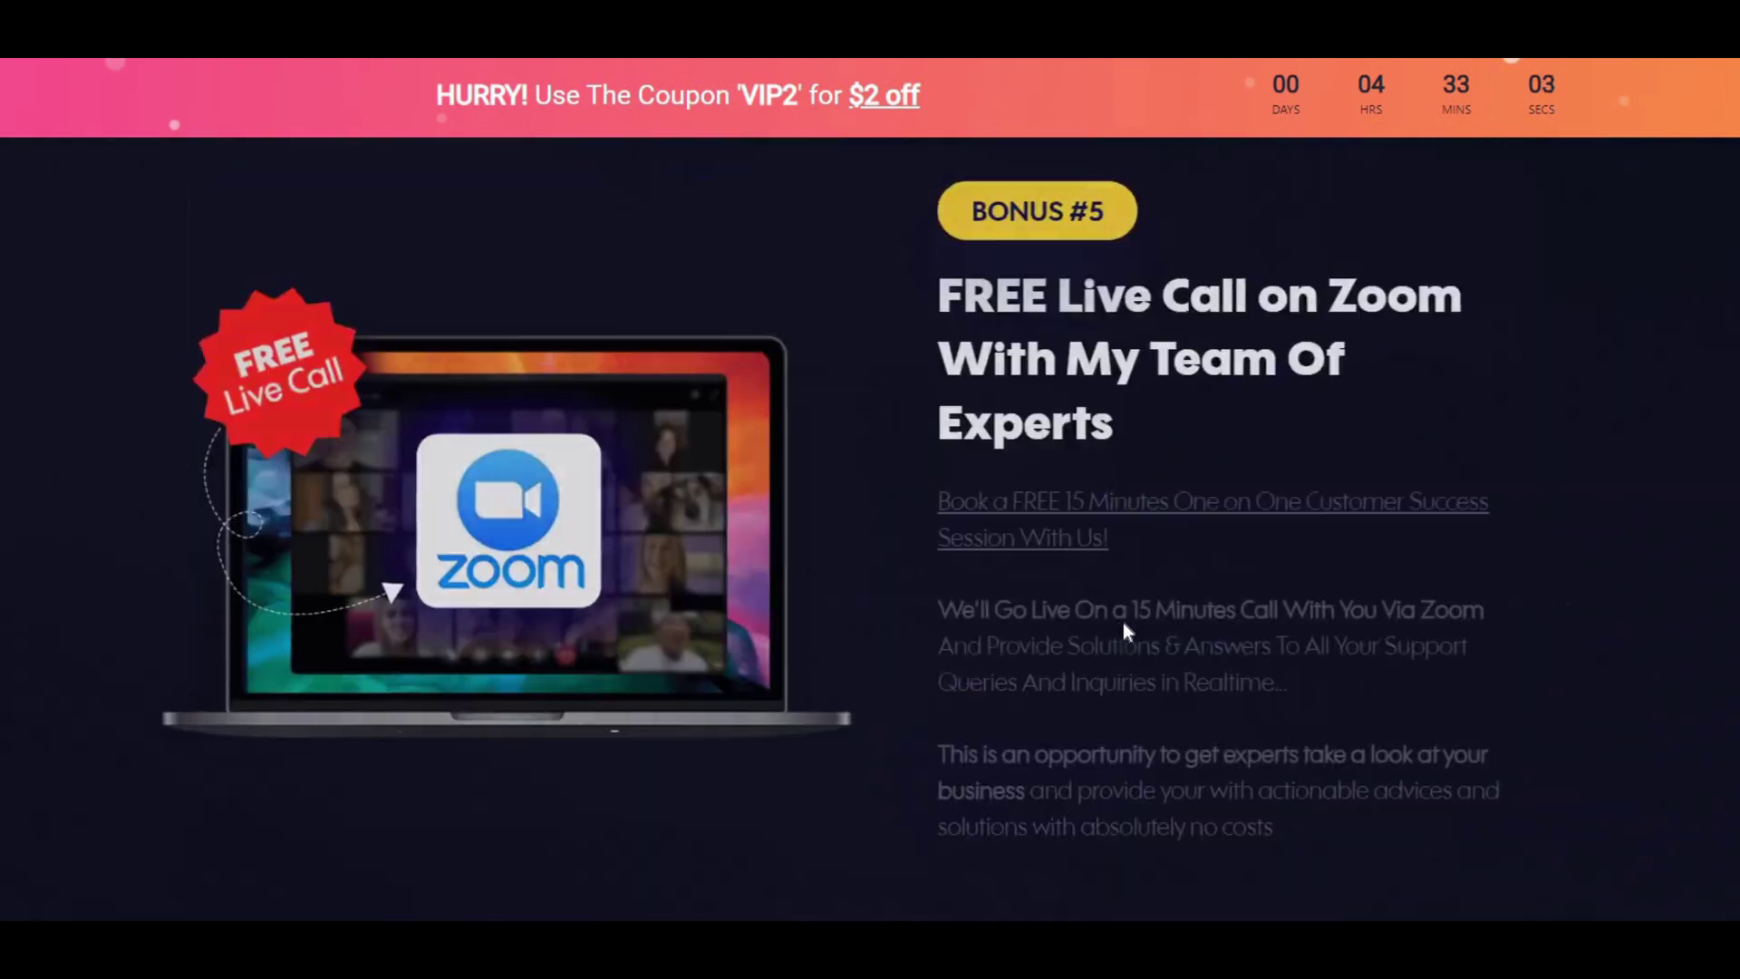
pyautogui.scroll(-20, 1123, 623)
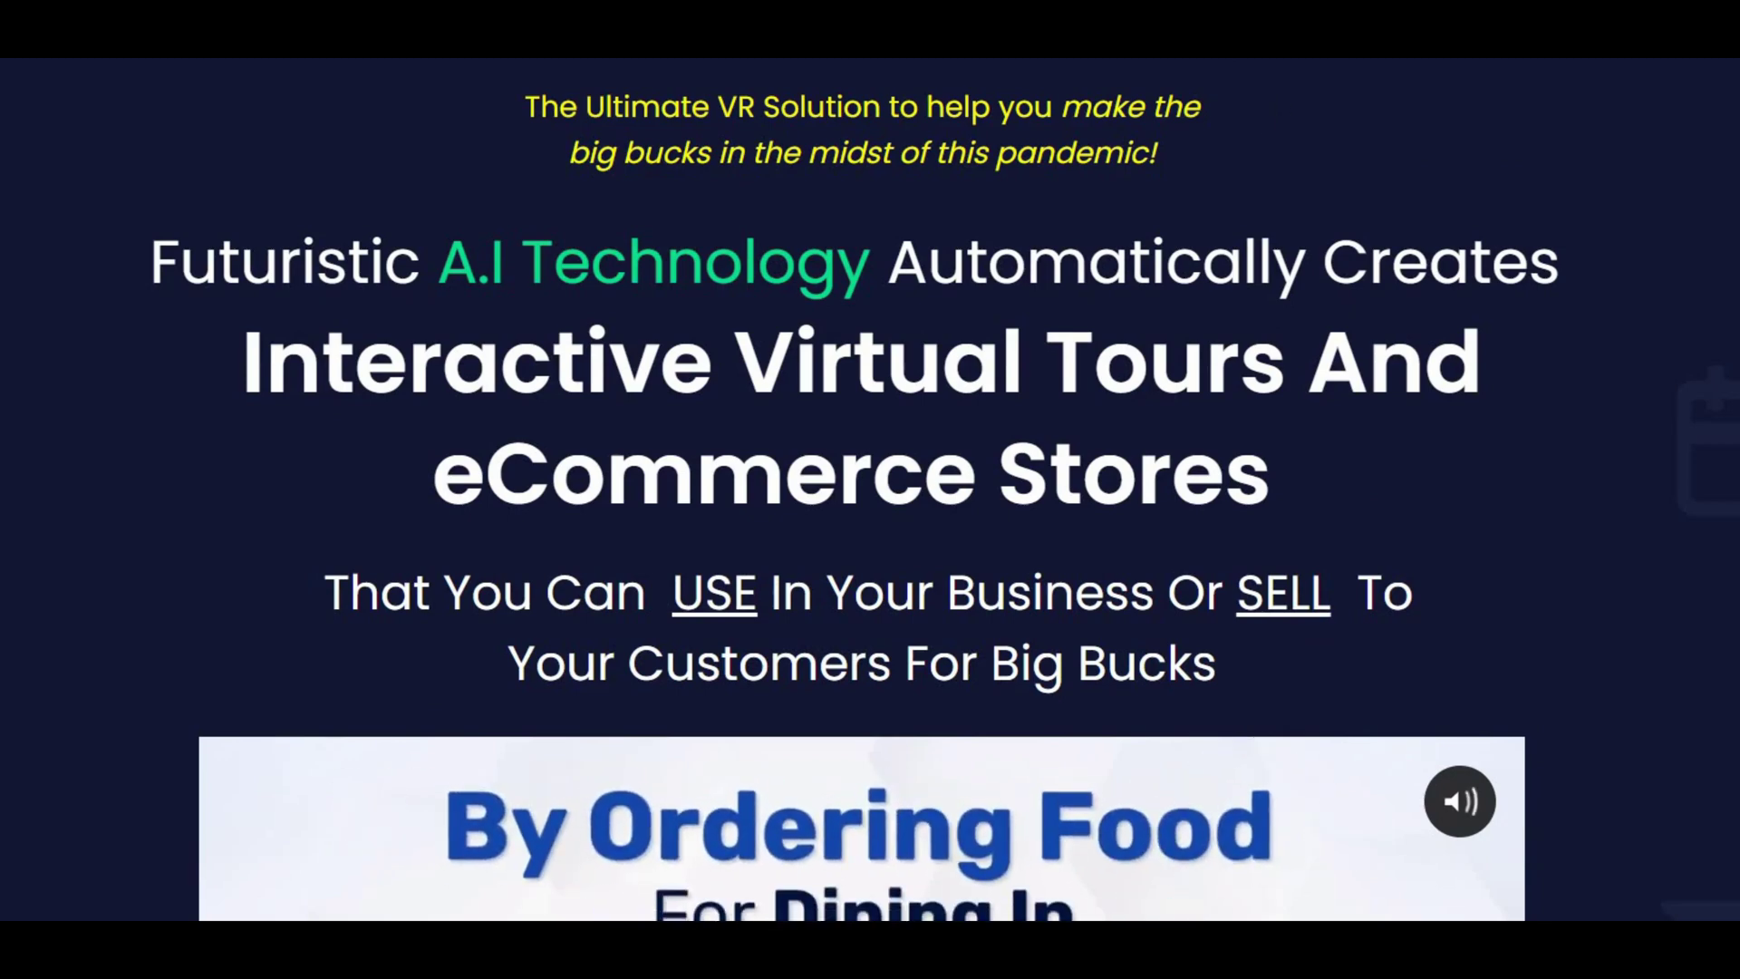
# - Switch to the other upsell sales page and scroll up to review its offer
pyautogui.click(1169, 36)
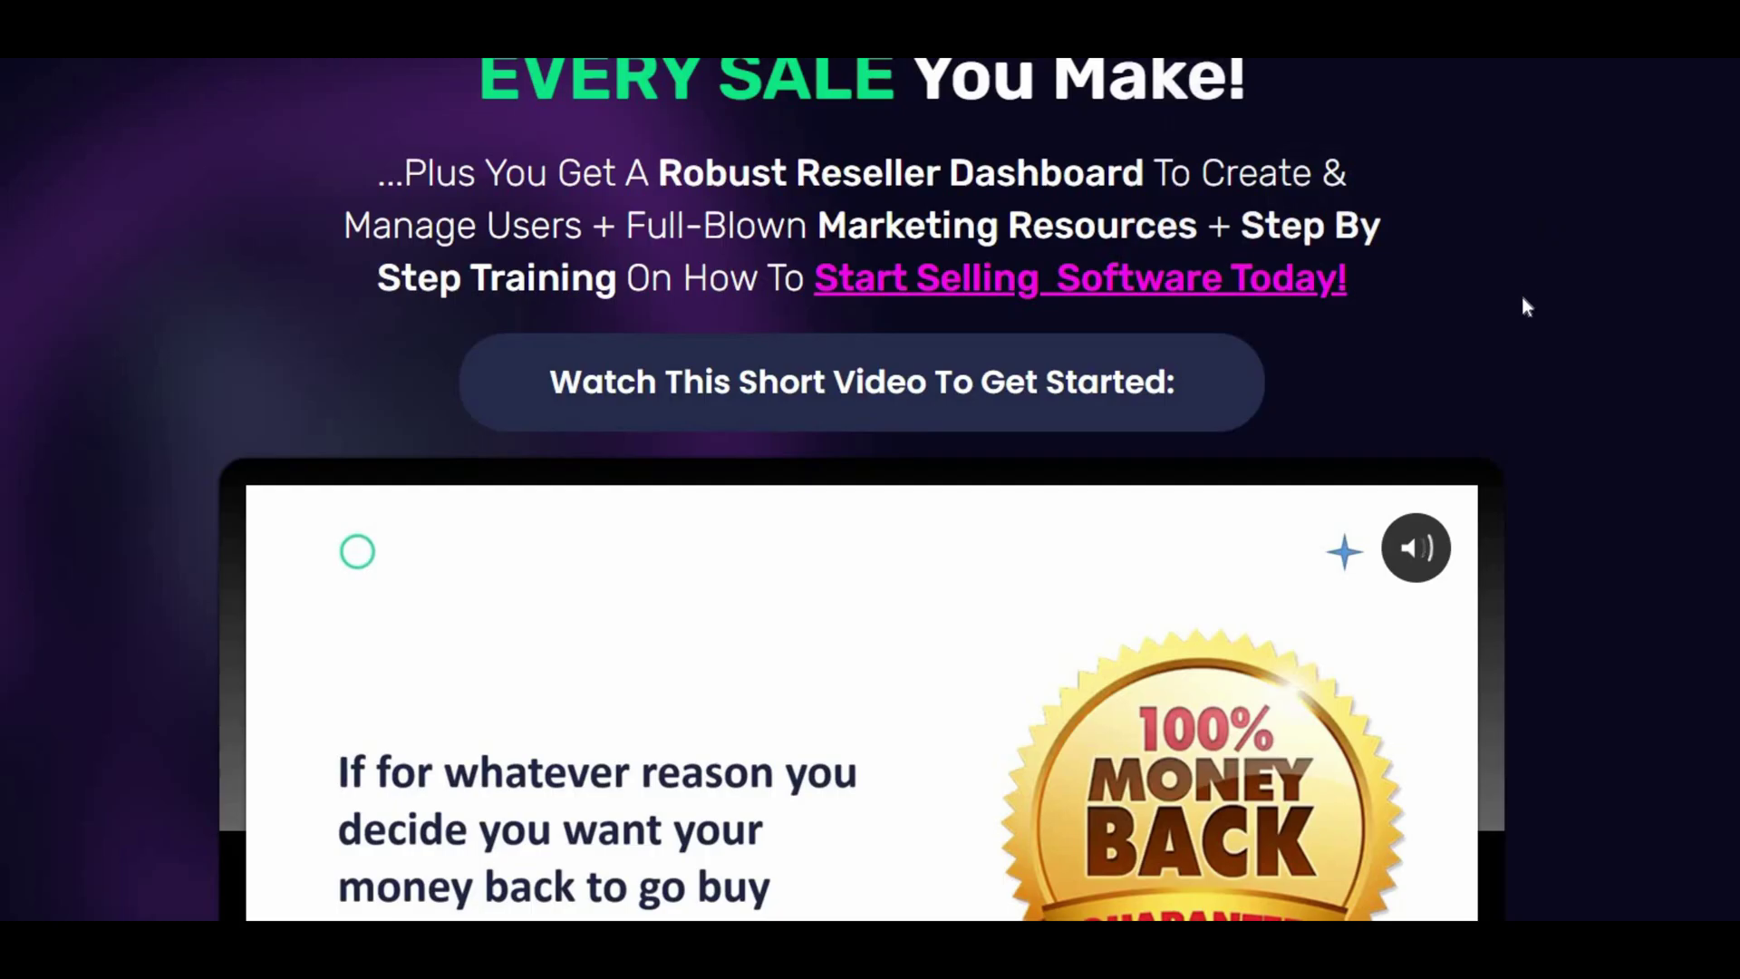
pyautogui.scroll(6, 1523, 297)
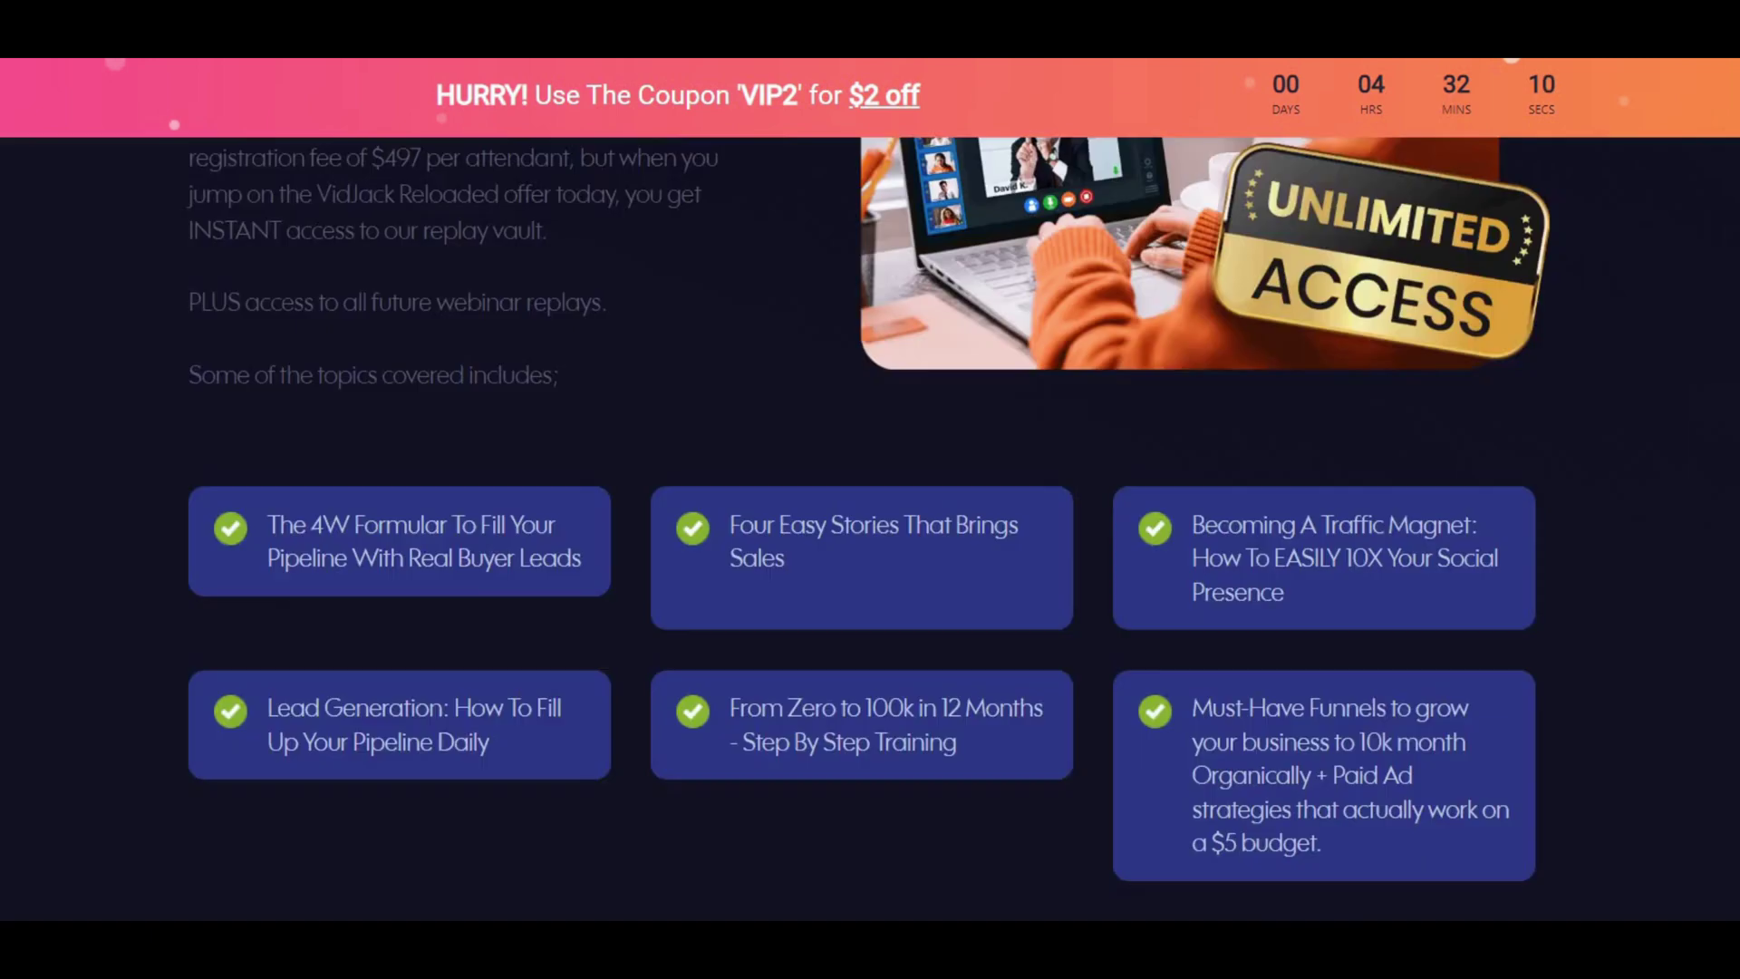
# - Scroll up to the 'Add UNLIMITED Interactive Elements Inside ANY Video' headline with the 'VIP2' coupon banner
pyautogui.scroll(20, 1355, 372)
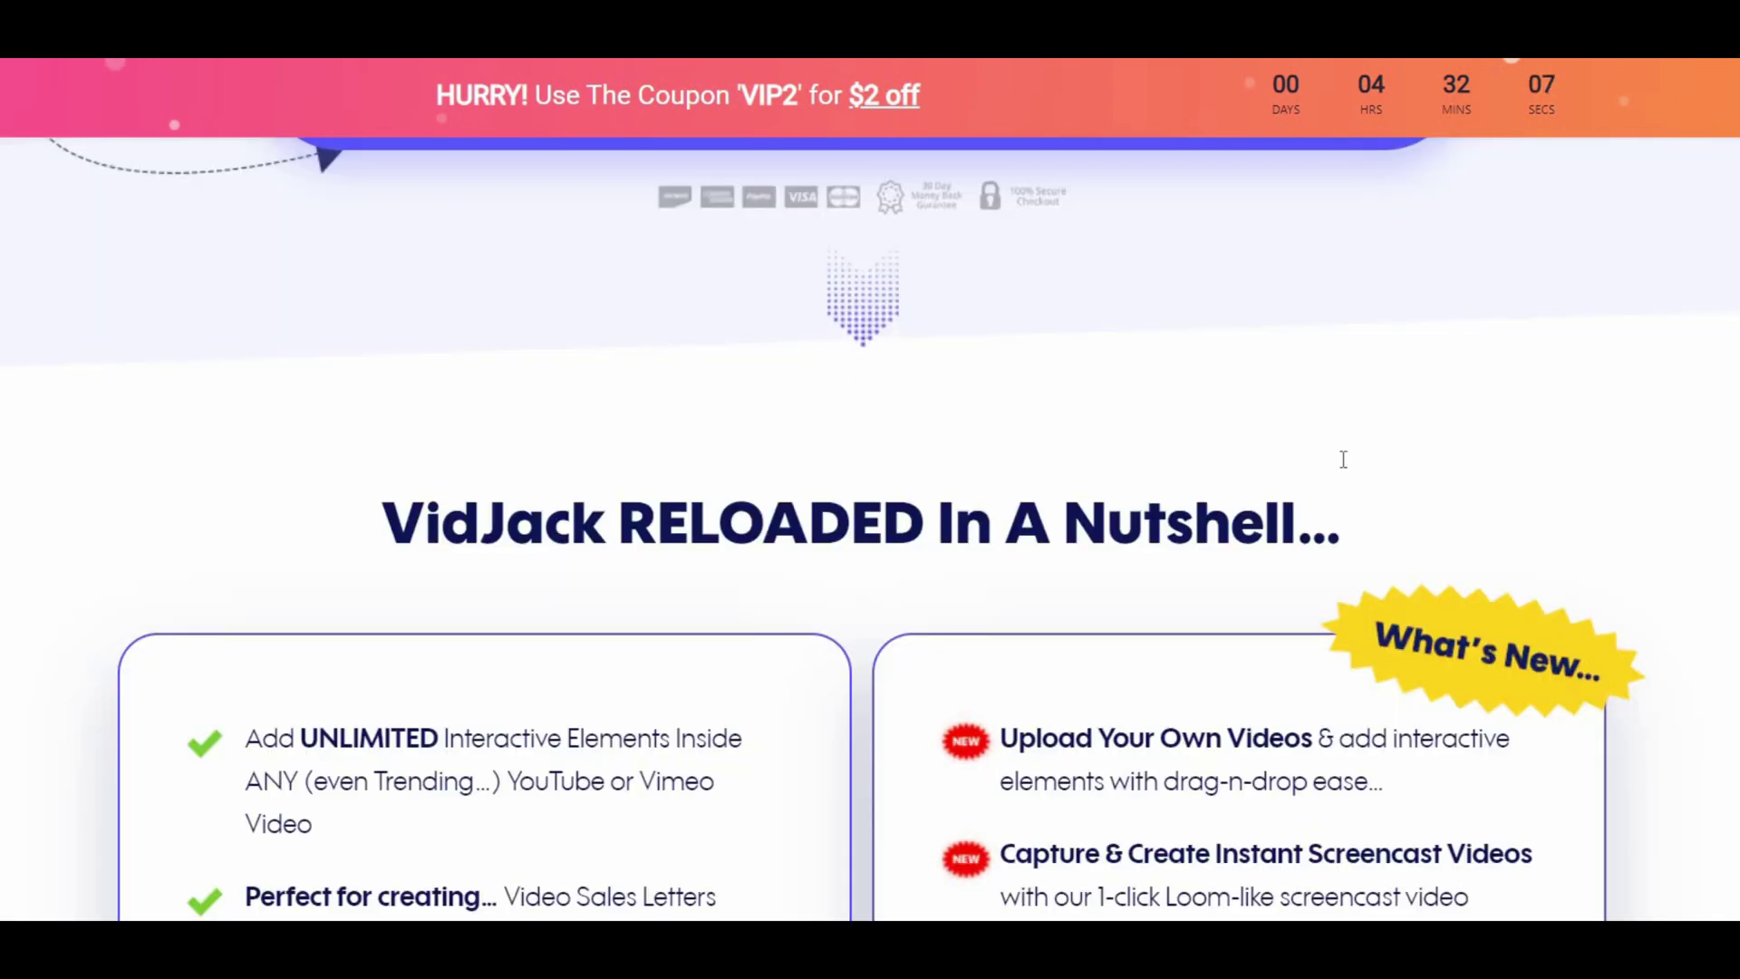
pyautogui.scroll(10, 1348, 464)
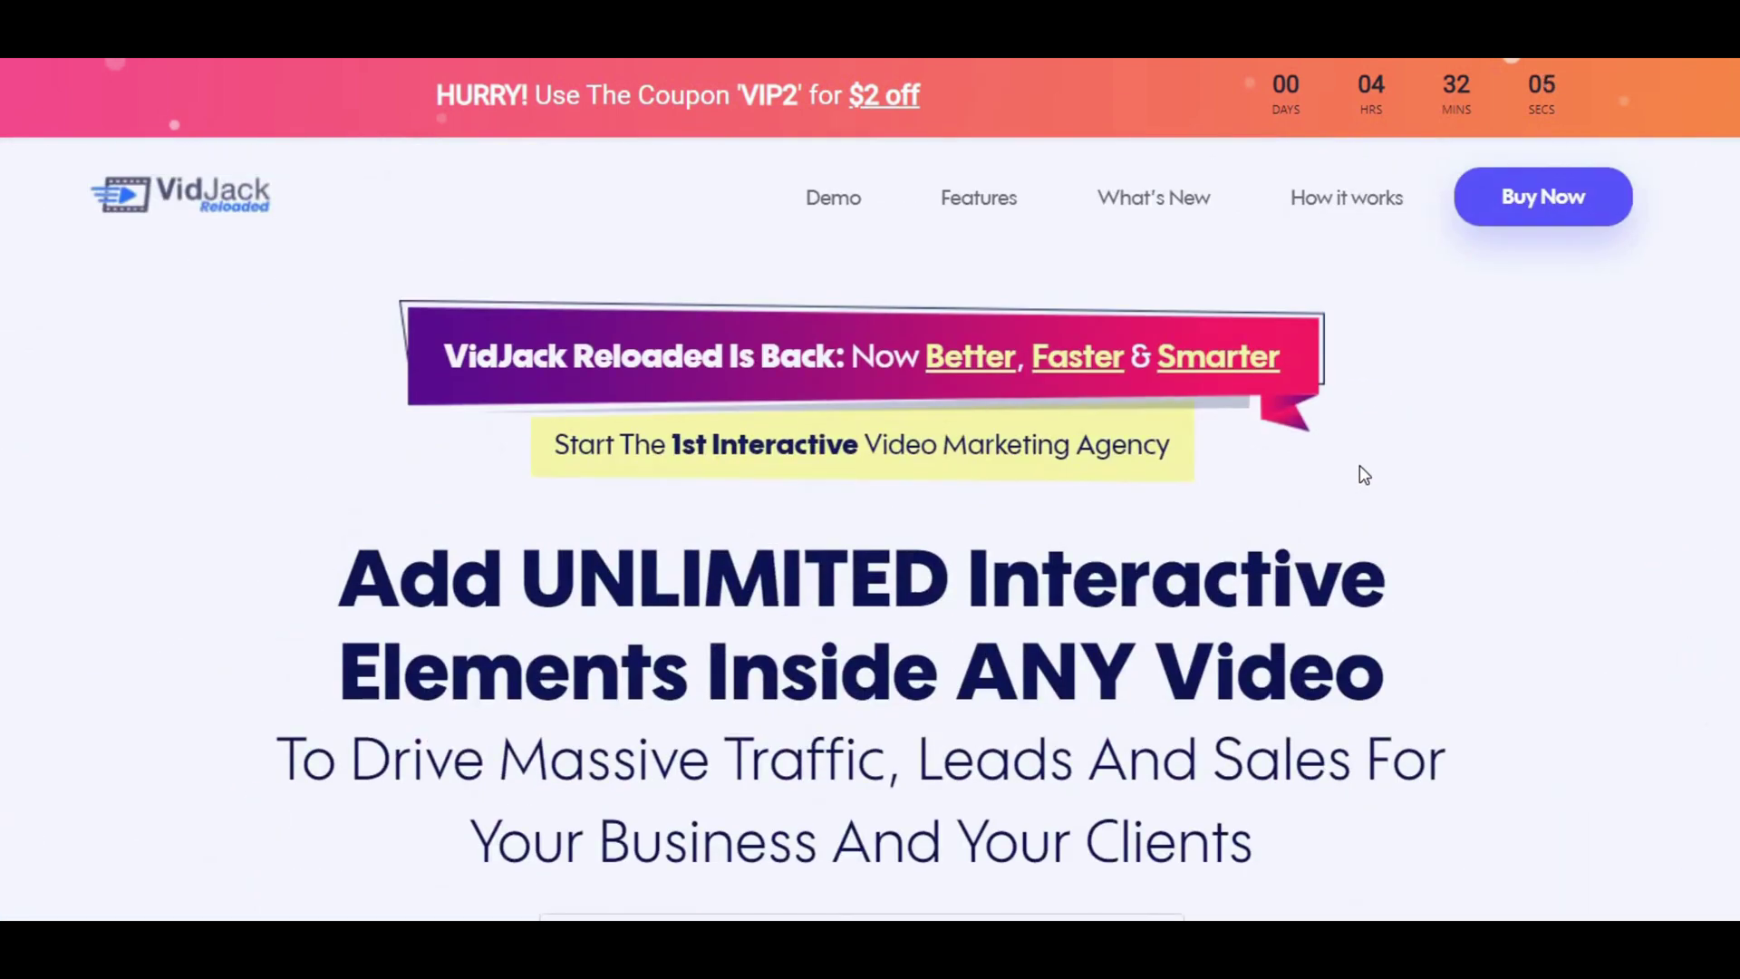